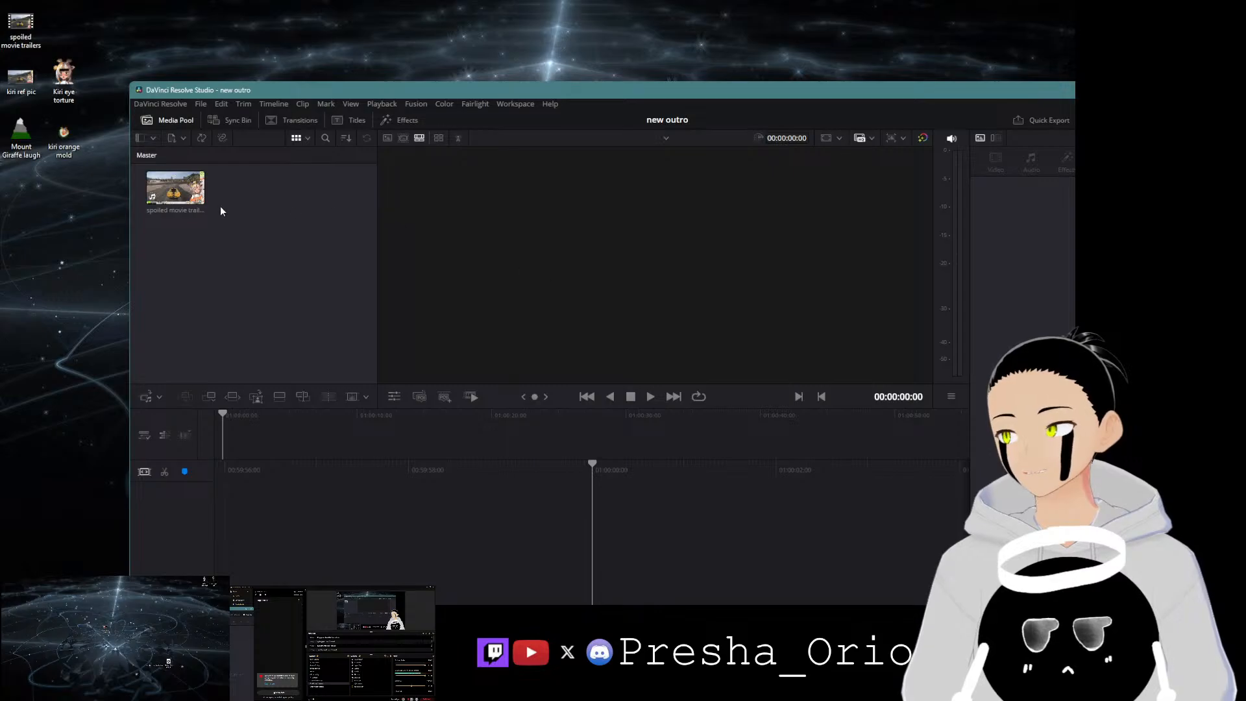
Step: Remove the spoiled movie trailers clip from the media pool
{"action": "right_click", "coordinate": [187, 188]}
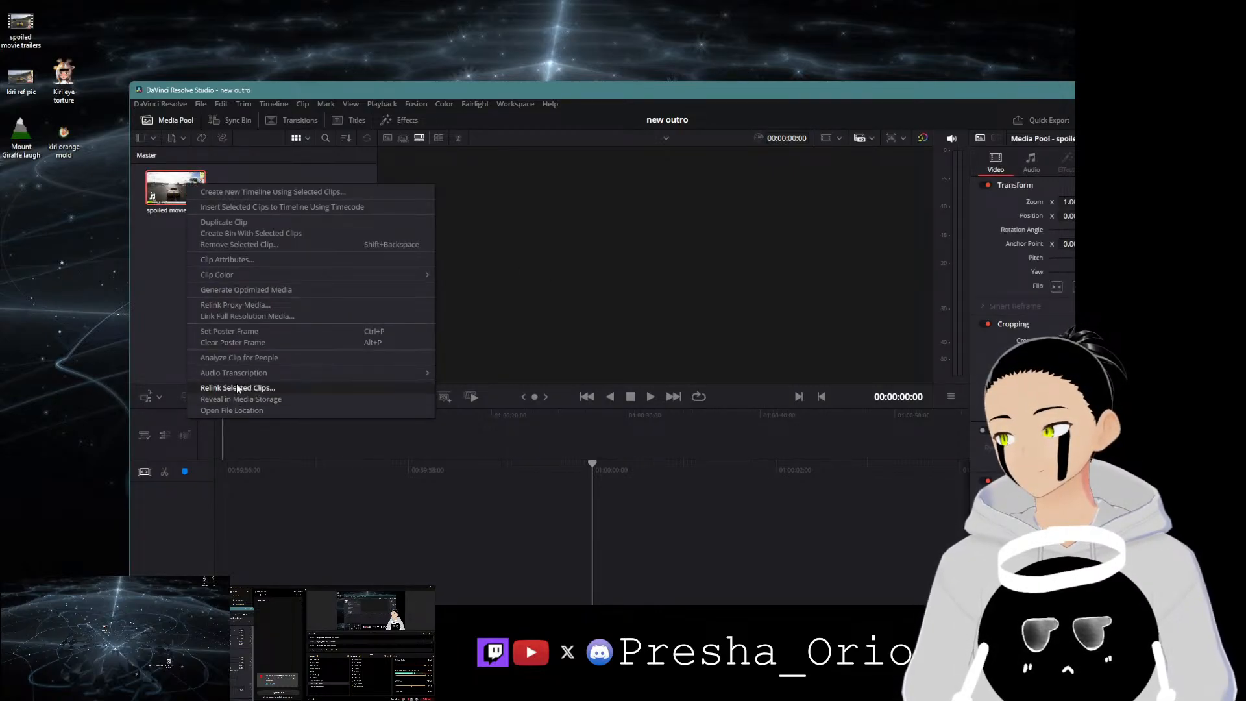
{"action": "left_click", "coordinate": [264, 245]}
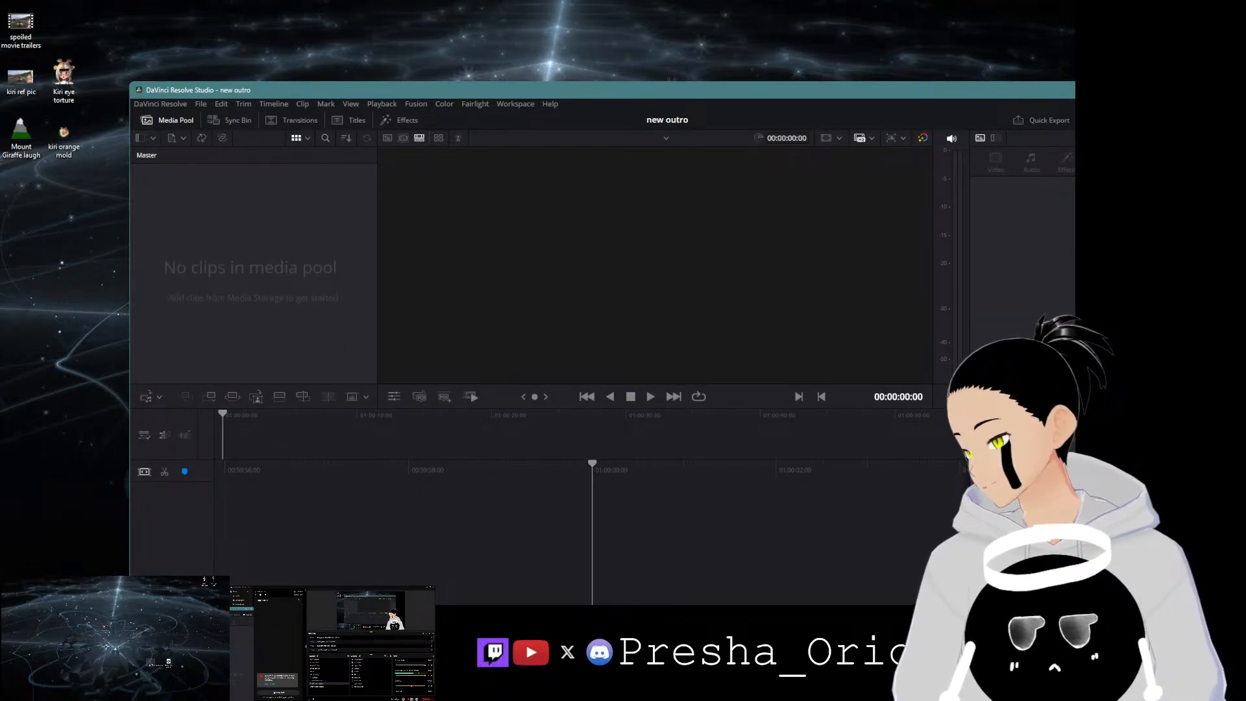
Step: Import social overlay.png, Presha logo.png and the Motion-Alana Jordan.mp3 track into the media pool
{"action": "left_click_drag", "start_coordinate": [294, 208], "coordinate": [272, 211]}
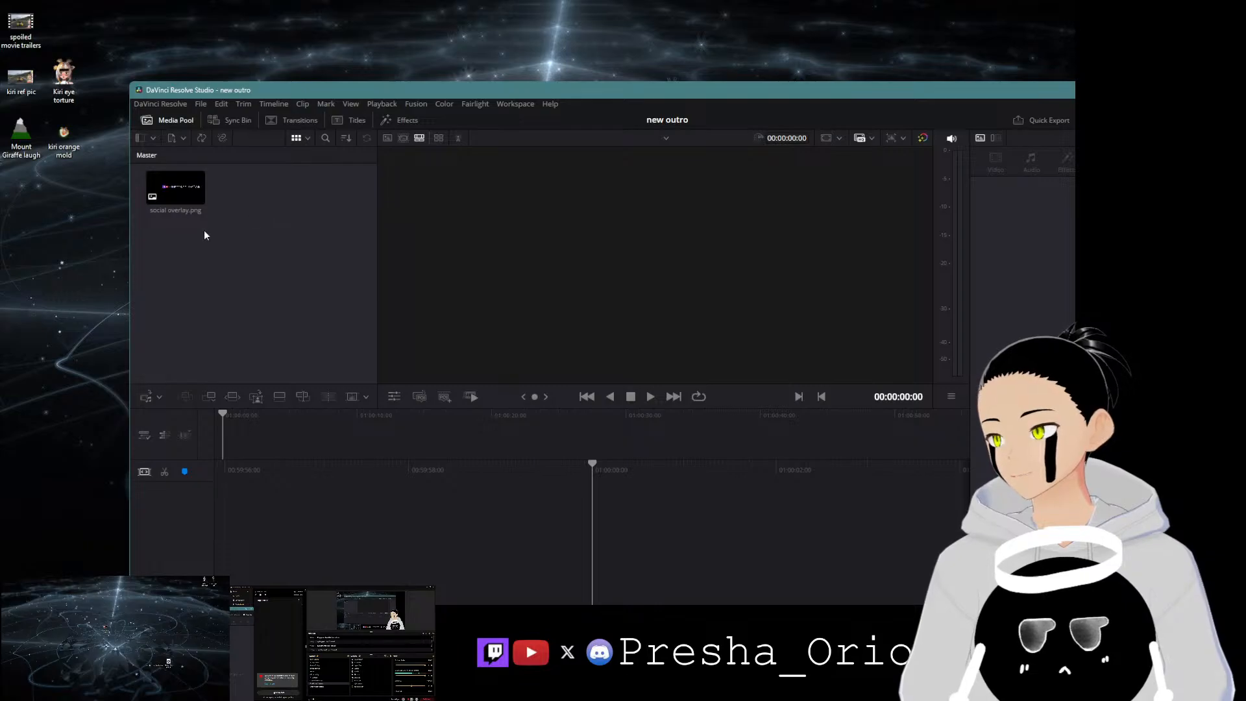
{"action": "left_click_drag", "start_coordinate": [160, 663], "coordinate": [278, 195]}
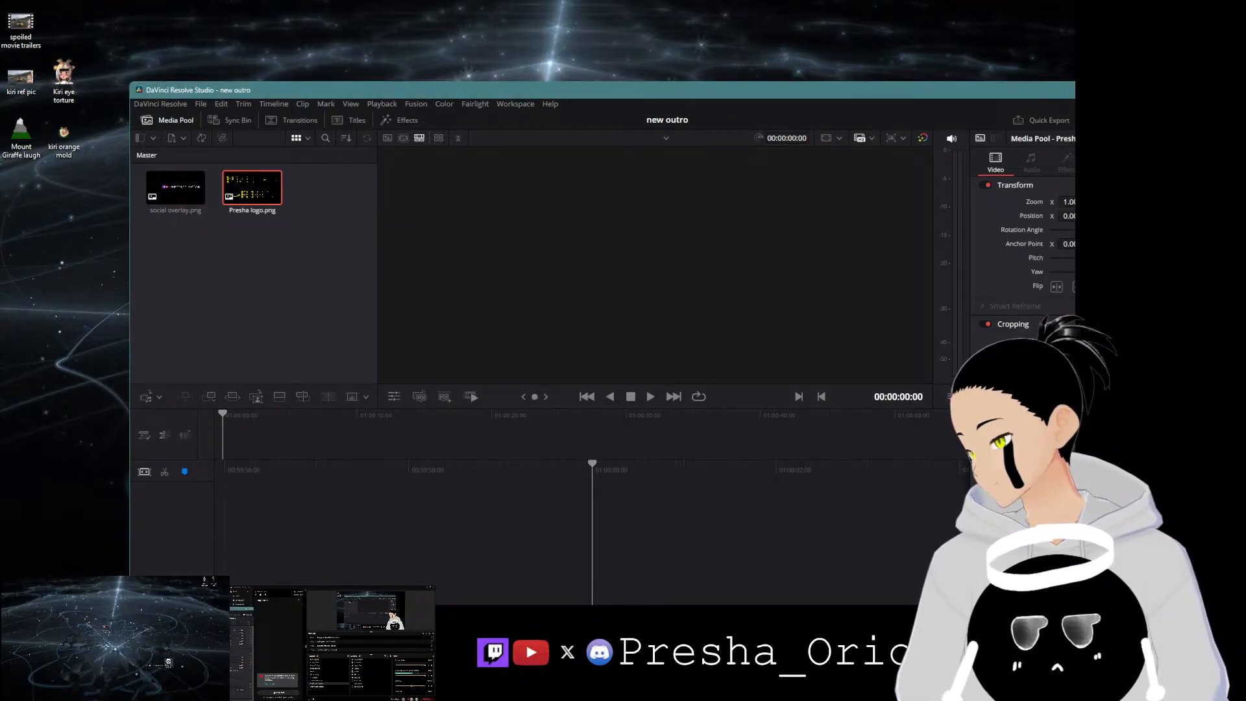
{"action": "left_click_drag", "start_coordinate": [0, 234], "coordinate": [289, 224]}
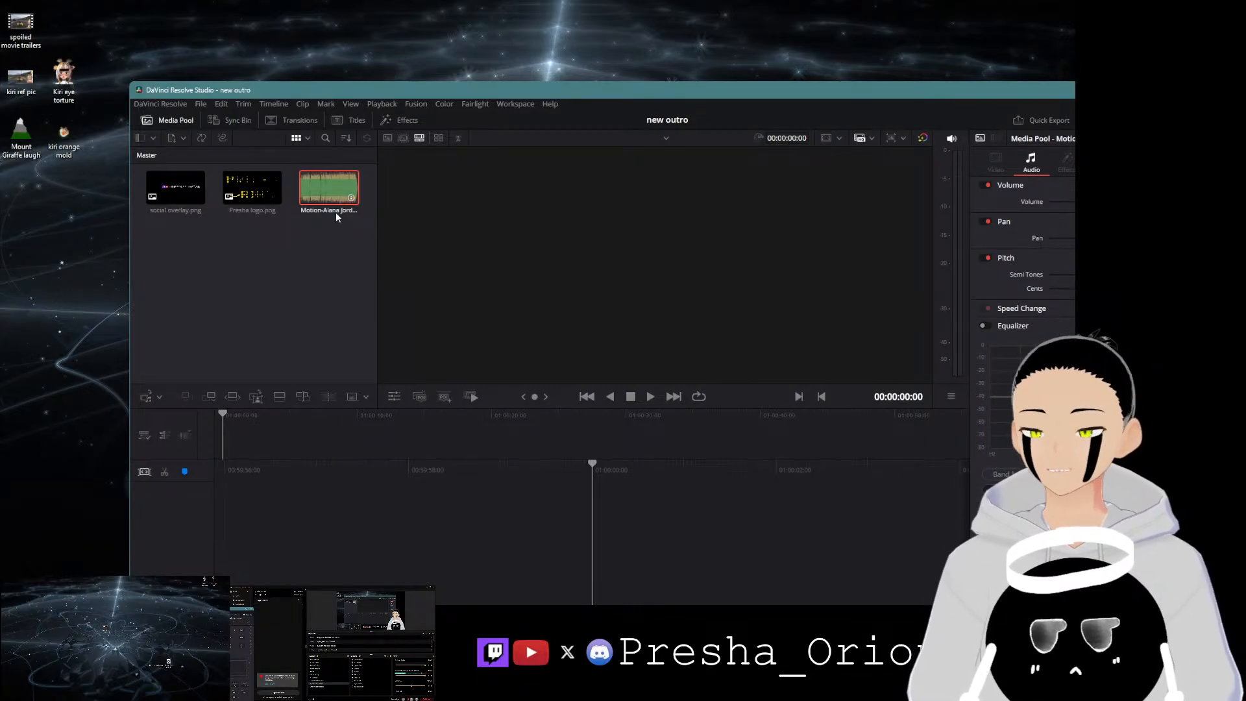
Step: Maximize the editor window and preview the social overlay and Presha logo images in the viewer
{"action": "double_click", "coordinate": [589, 91]}
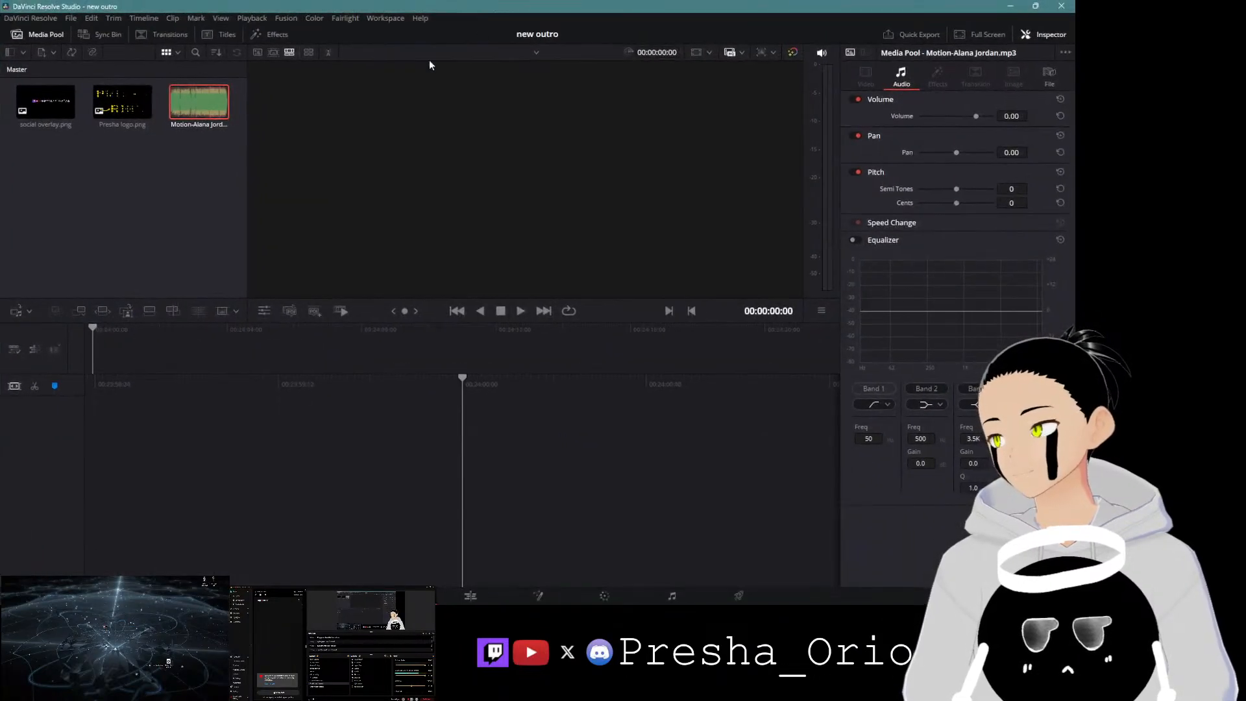
{"action": "double_click", "coordinate": [60, 111]}
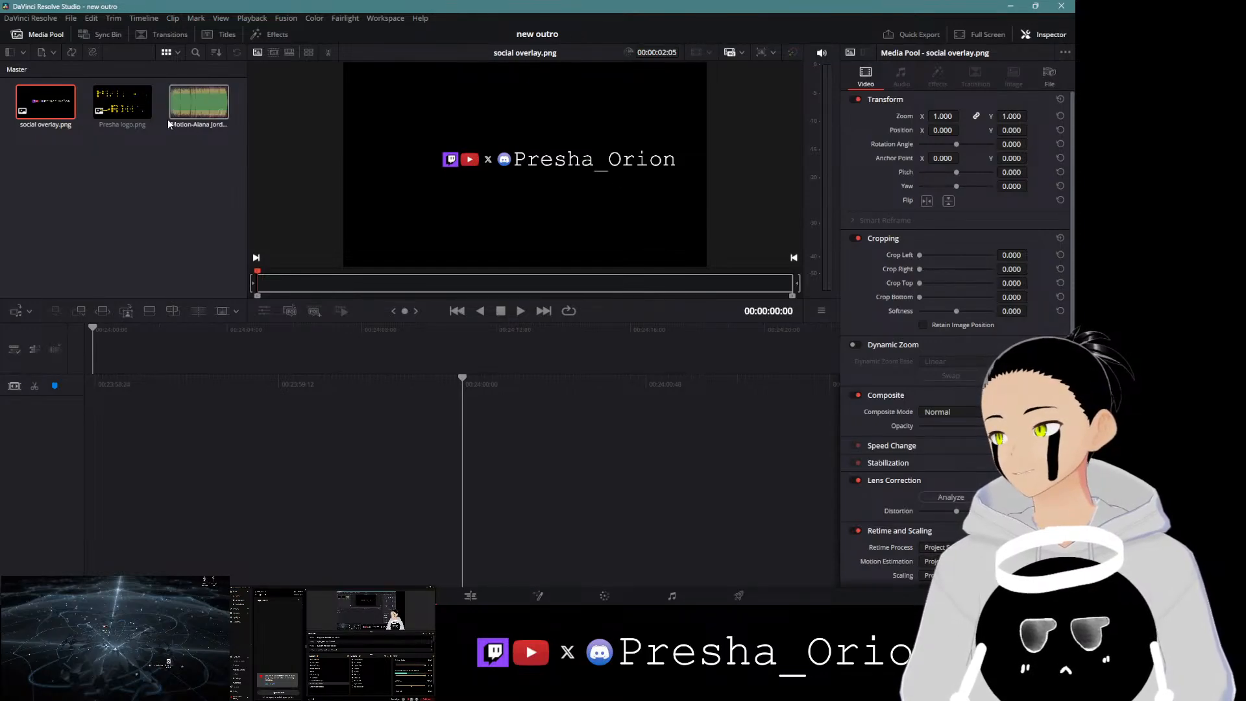
{"action": "left_click", "coordinate": [122, 103]}
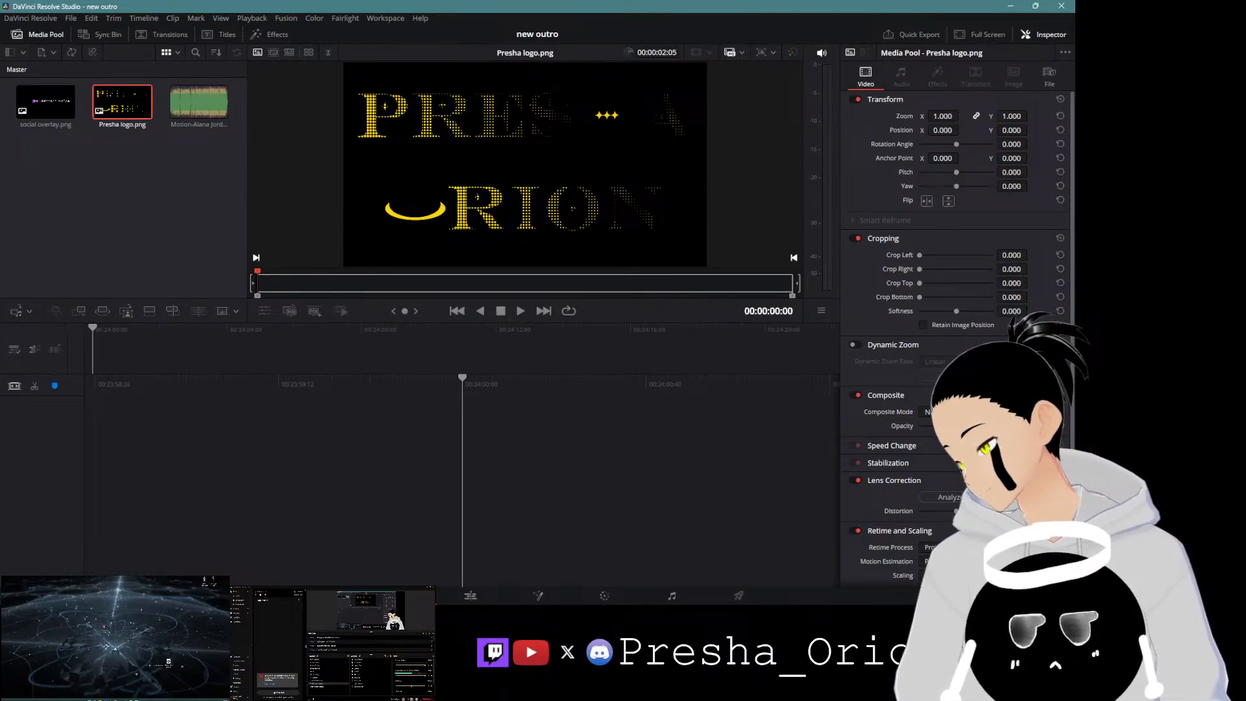
Step: Switch to GIMP and create a new 1920 × 1080 pixel image
{"action": "left_click", "coordinate": [127, 699]}
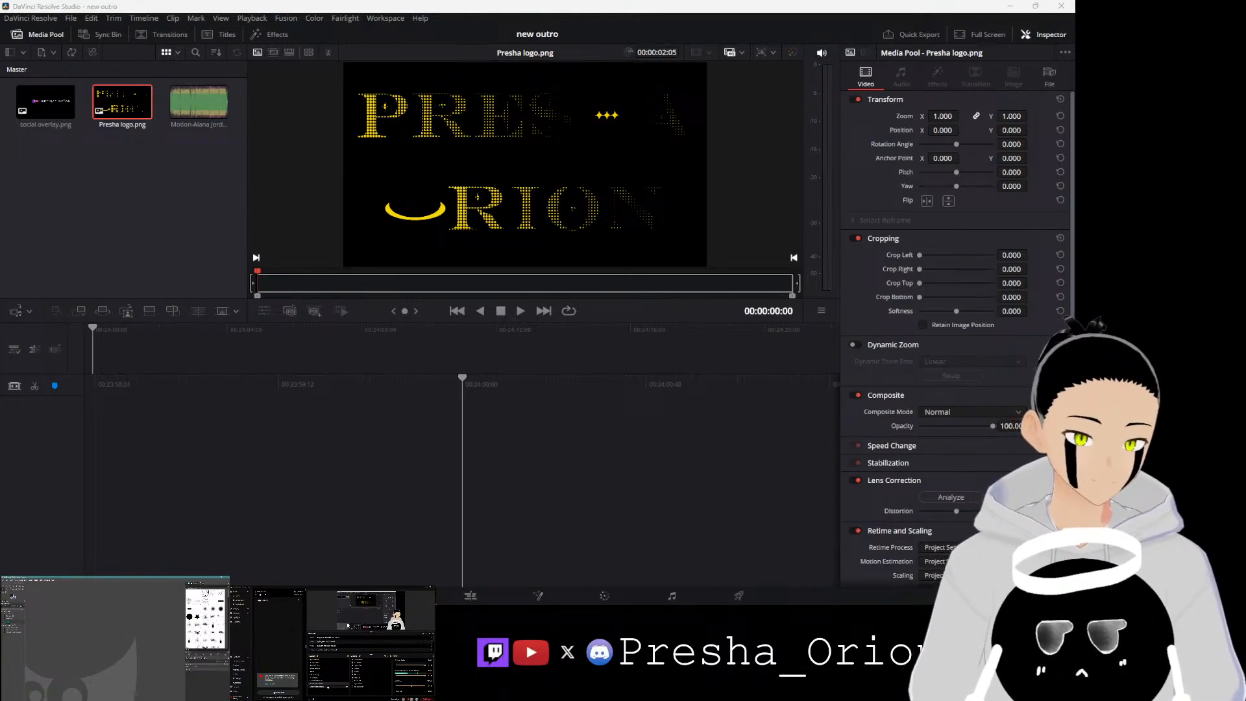
{"action": "left_click", "coordinate": [322, 682]}
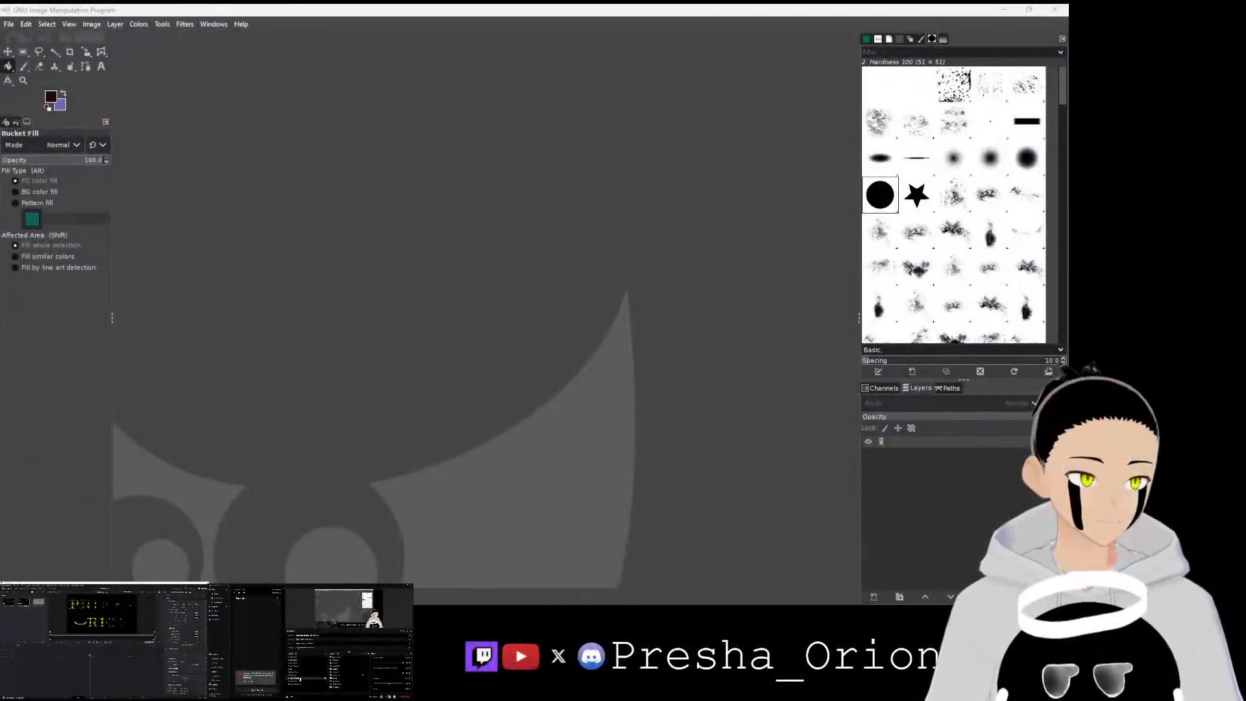
{"action": "left_click", "coordinate": [8, 24]}
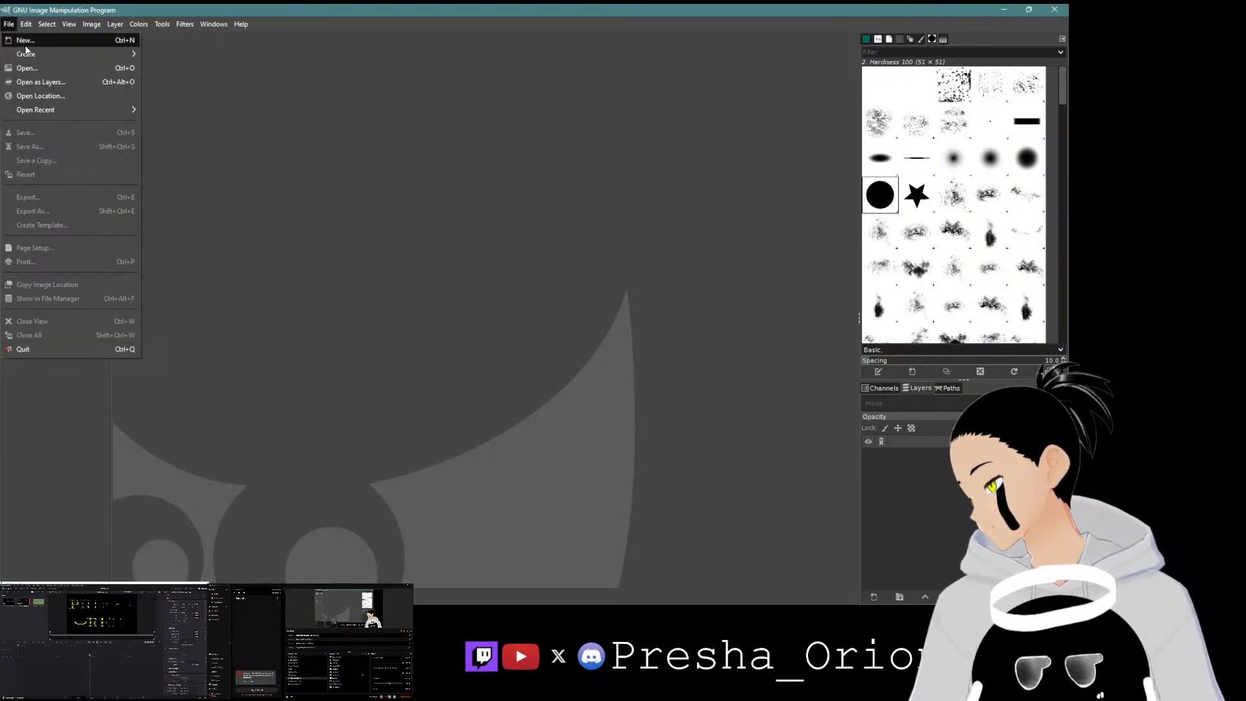
{"action": "left_click", "coordinate": [26, 41]}
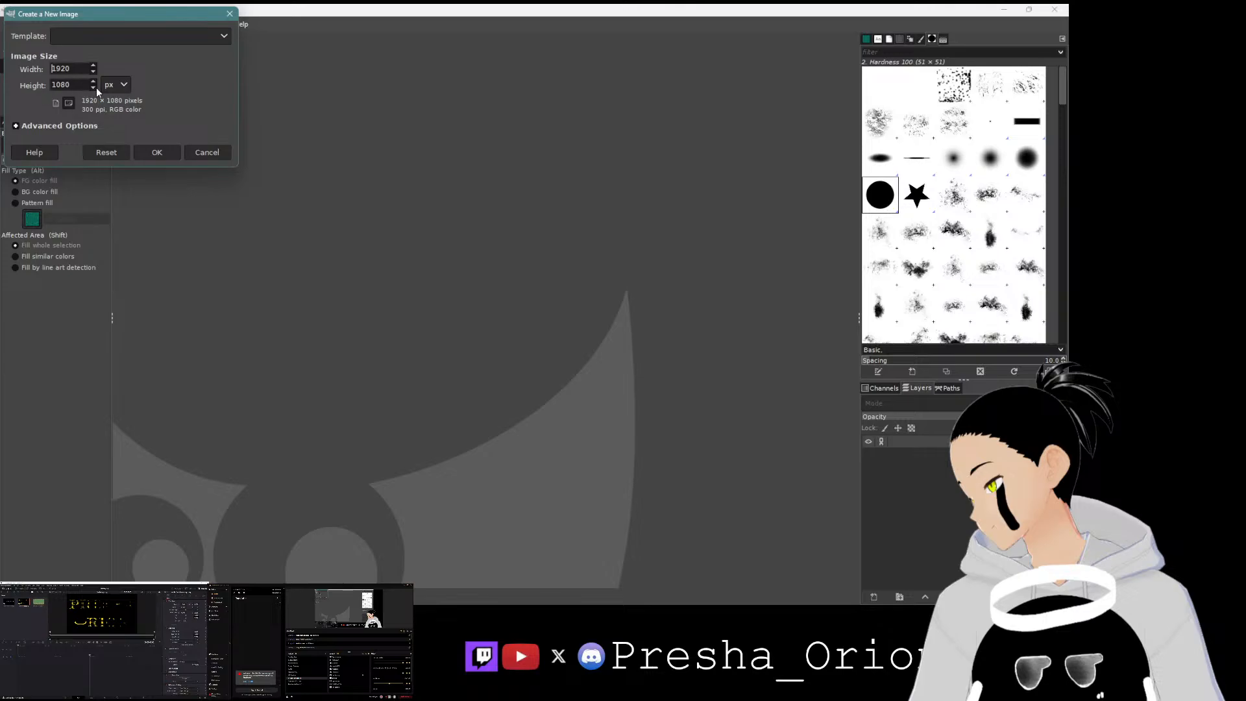
{"action": "left_click", "coordinate": [156, 154]}
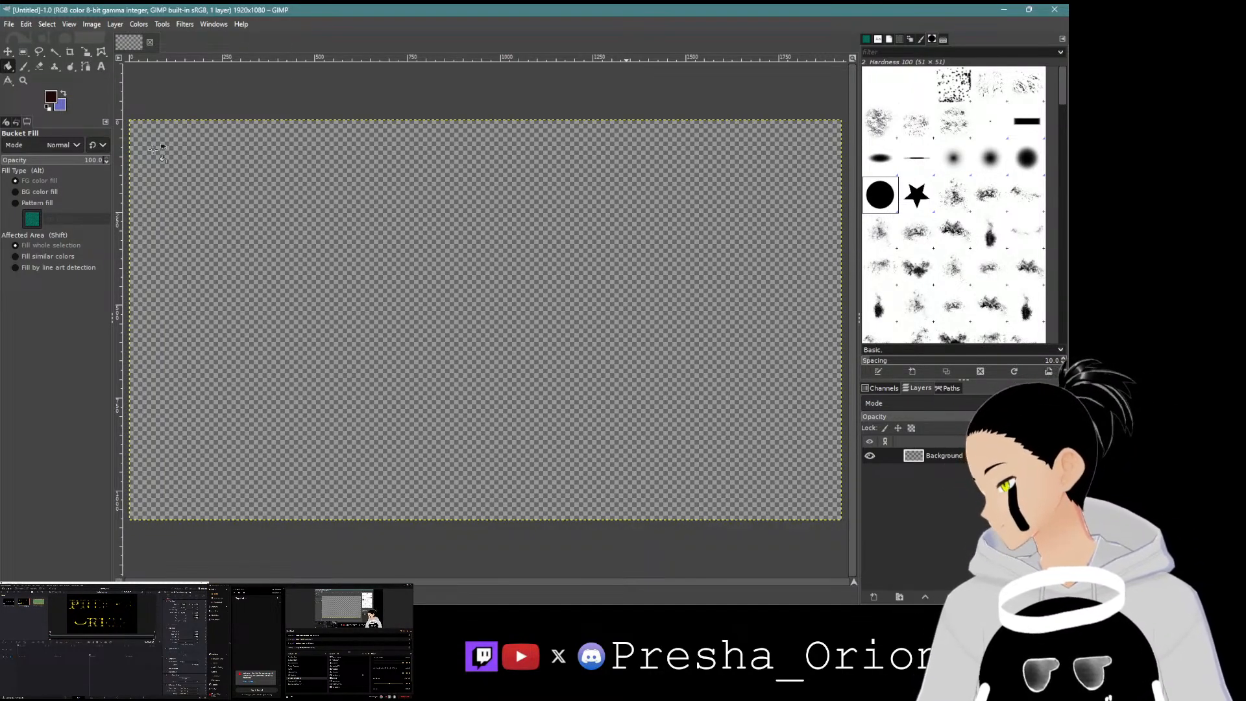
Step: Set the foreground colour to black and bucket-fill the whole canvas with it
{"action": "left_click", "coordinate": [51, 98]}
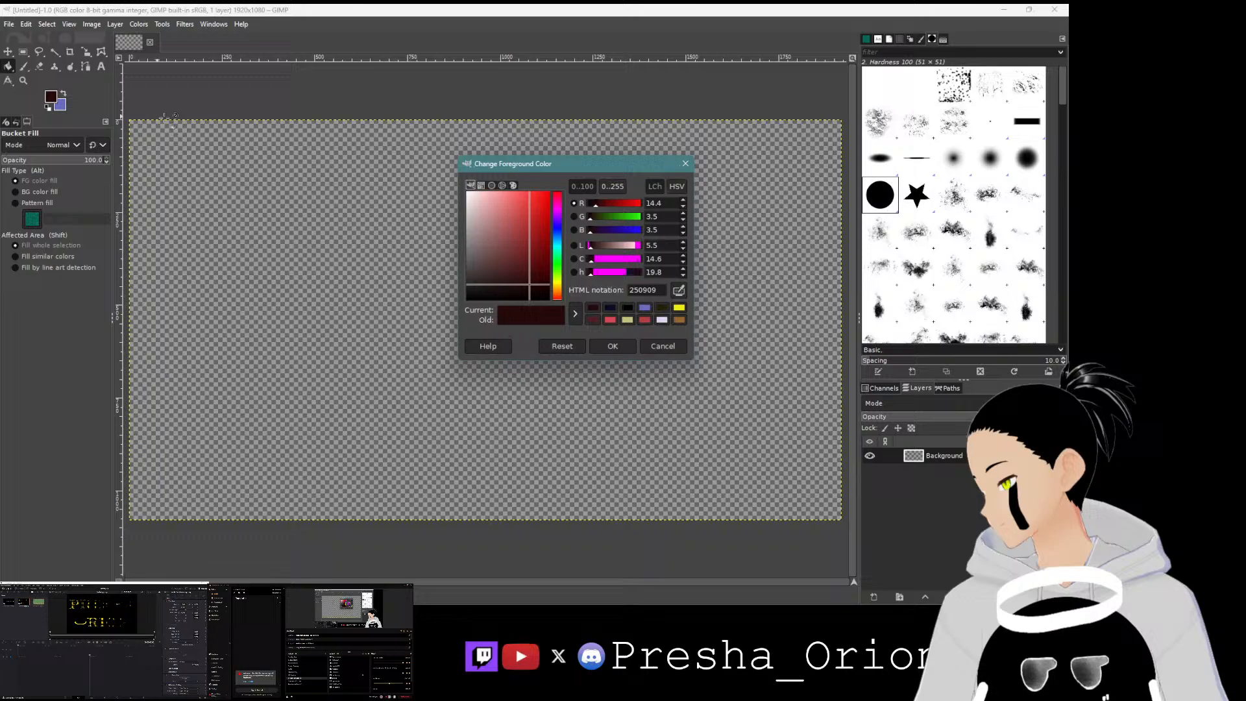
{"action": "left_click", "coordinate": [532, 284]}
{"action": "left_click_drag", "start_coordinate": [532, 288], "coordinate": [542, 300]}
{"action": "left_click", "coordinate": [613, 346]}
{"action": "left_click", "coordinate": [592, 342]}
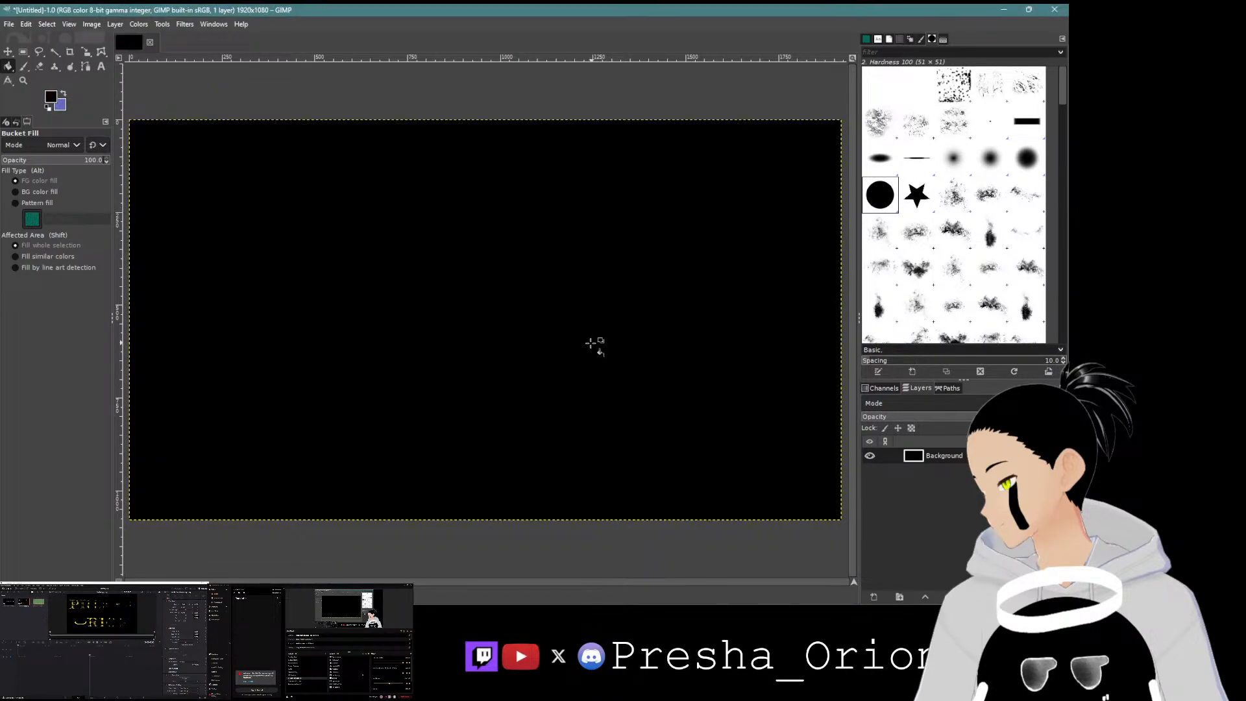
Step: Select the Paintbrush tool and set the foreground colour to white
{"action": "left_click", "coordinate": [26, 66]}
{"action": "left_click", "coordinate": [51, 98]}
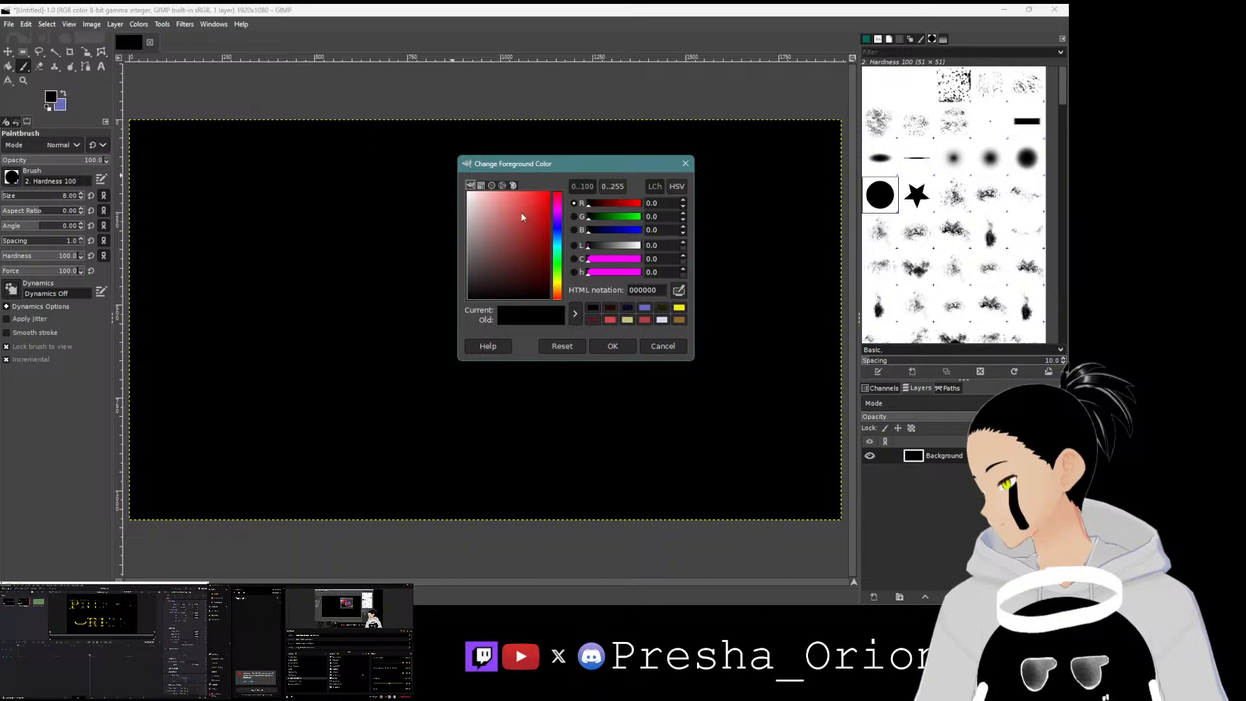
{"action": "left_click", "coordinate": [491, 227]}
{"action": "left_click_drag", "start_coordinate": [491, 227], "coordinate": [468, 192]}
{"action": "left_click", "coordinate": [613, 347]}
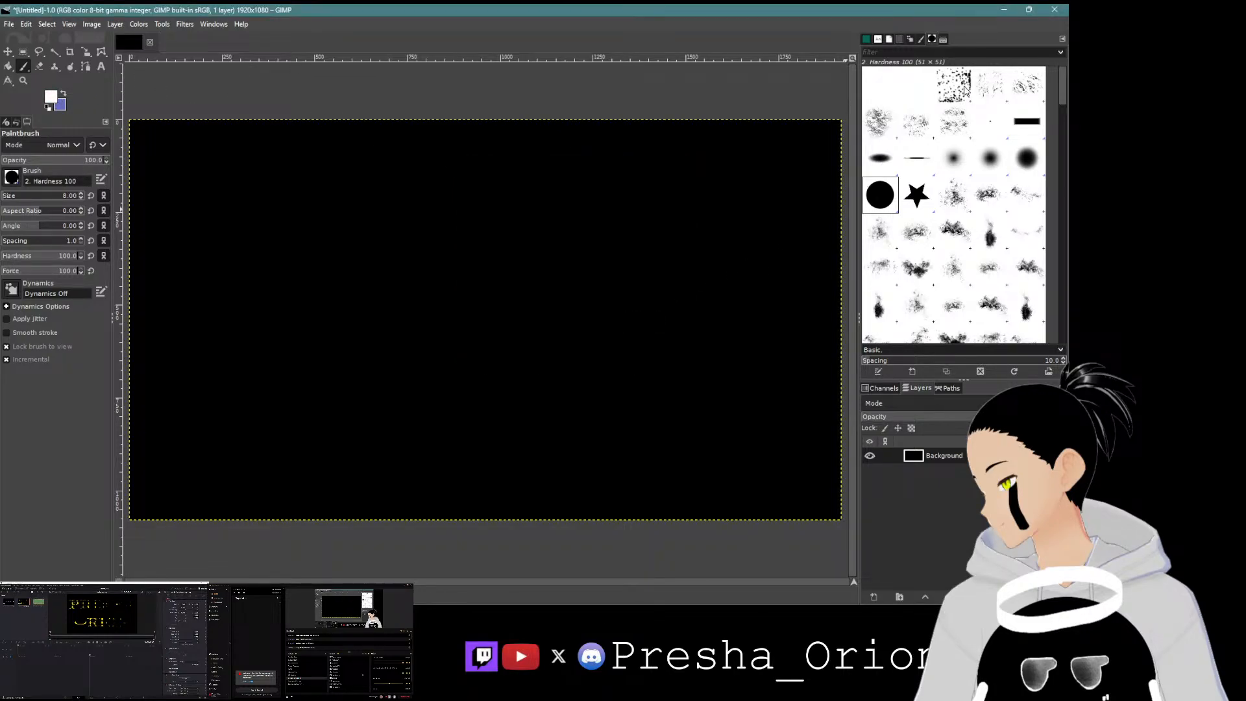
Step: Try stamping a grunge brush at size 2362 over the canvas and undo it
{"action": "left_click", "coordinate": [881, 122]}
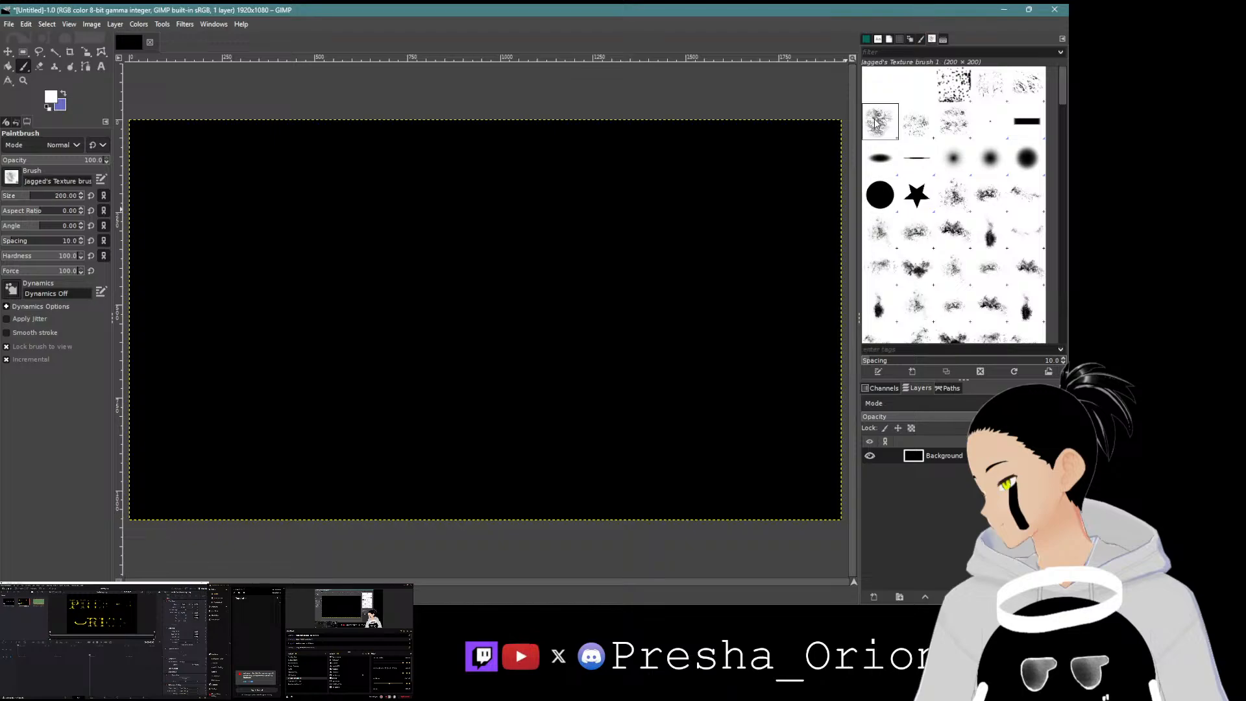
{"action": "left_click", "coordinate": [56, 196]}
{"action": "left_click", "coordinate": [73, 197]}
{"action": "left_click", "coordinate": [880, 232]}
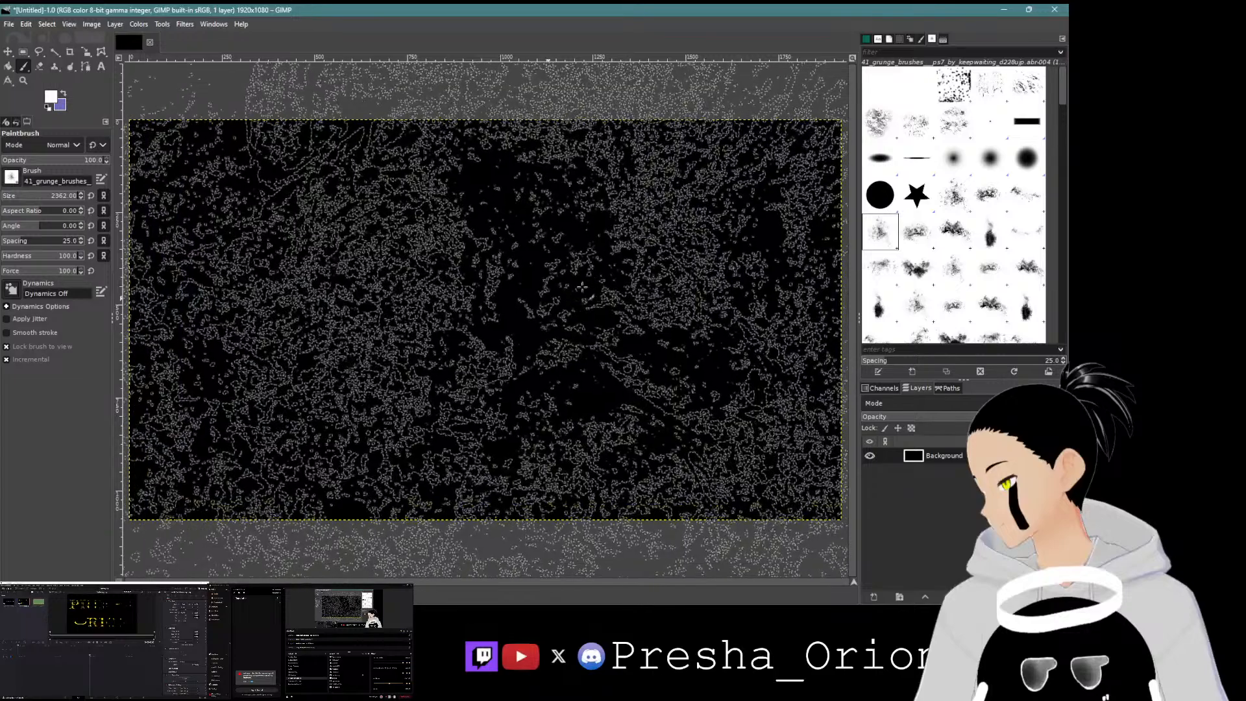
{"action": "left_click", "coordinate": [622, 538]}
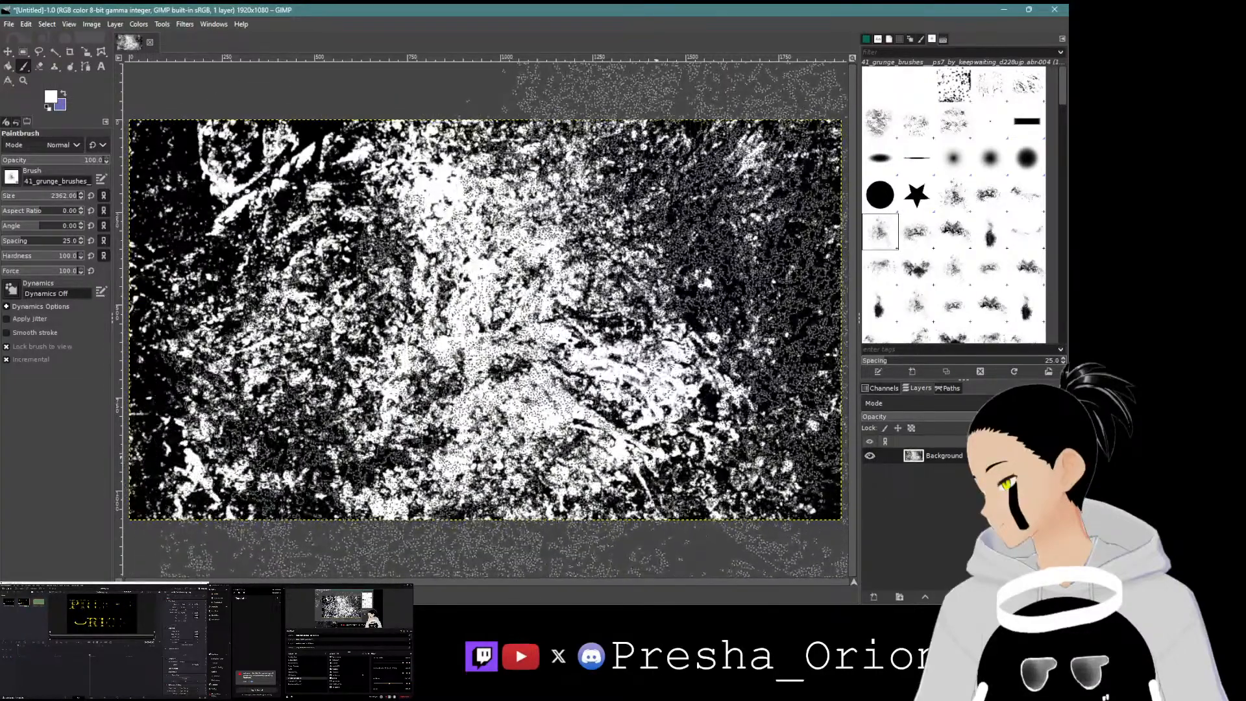
{"action": "key", "text": "ctrl+z"}
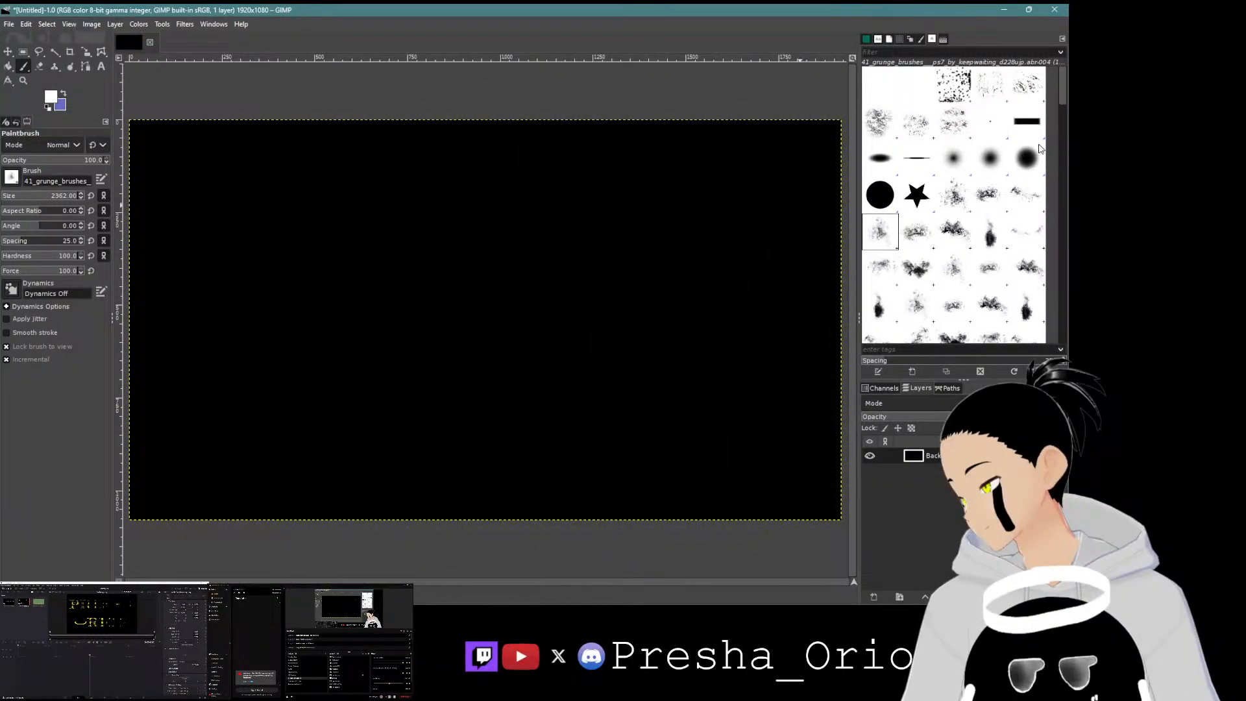
Step: Select the Jagged's Texture brush, test stamps at sizes 200 and 602 on the canvas, and undo both stamps
{"action": "left_click", "coordinate": [991, 85]}
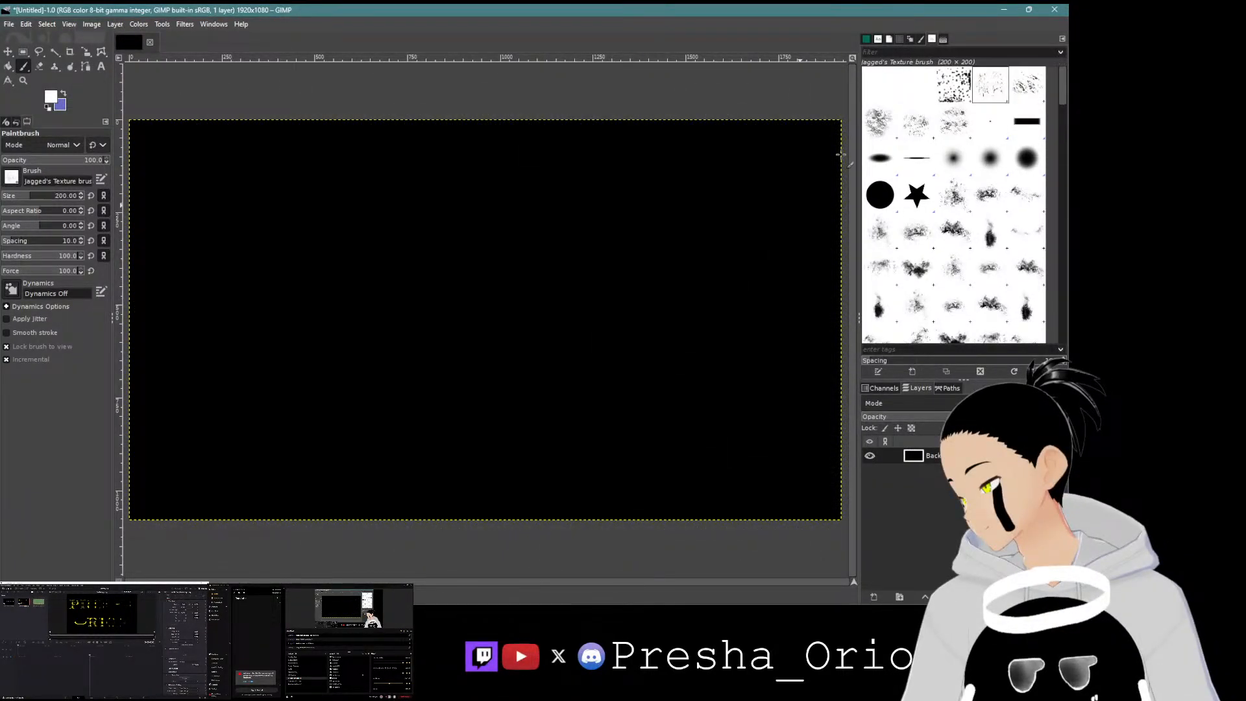
{"action": "left_click_drag", "start_coordinate": [519, 305], "coordinate": [493, 307]}
{"action": "left_click", "coordinate": [492, 307]}
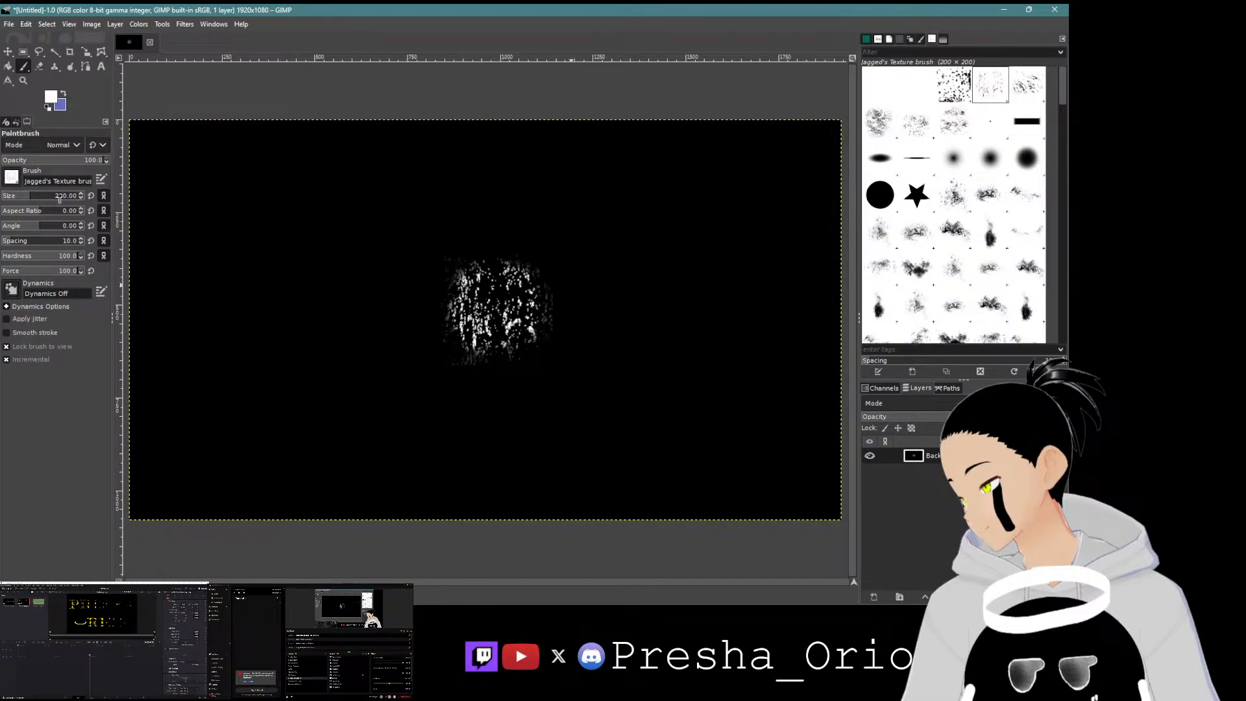
{"action": "left_click", "coordinate": [60, 197]}
{"action": "left_click", "coordinate": [458, 315]}
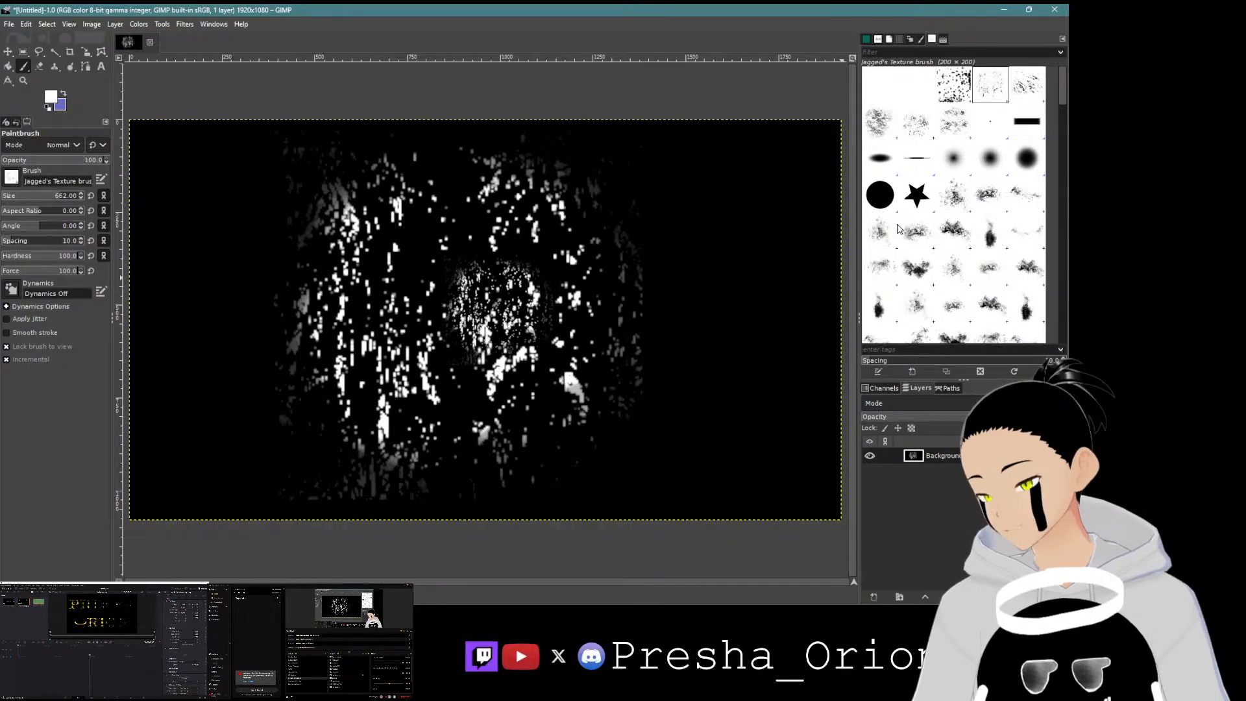
{"action": "key", "text": "ctrl+z"}
{"action": "key", "text": "ctrl+z"}
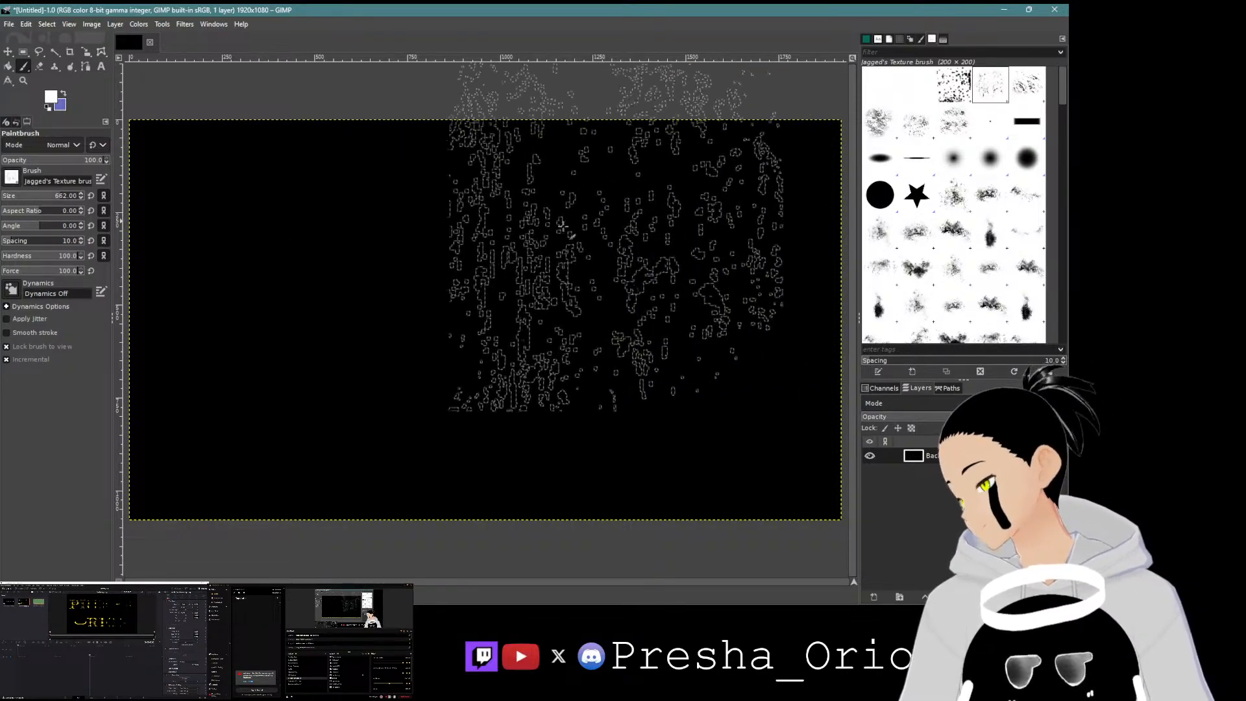
Step: Set the brush size to 940 and paint white texture strokes across the whole canvas
{"action": "left_click", "coordinate": [75, 193]}
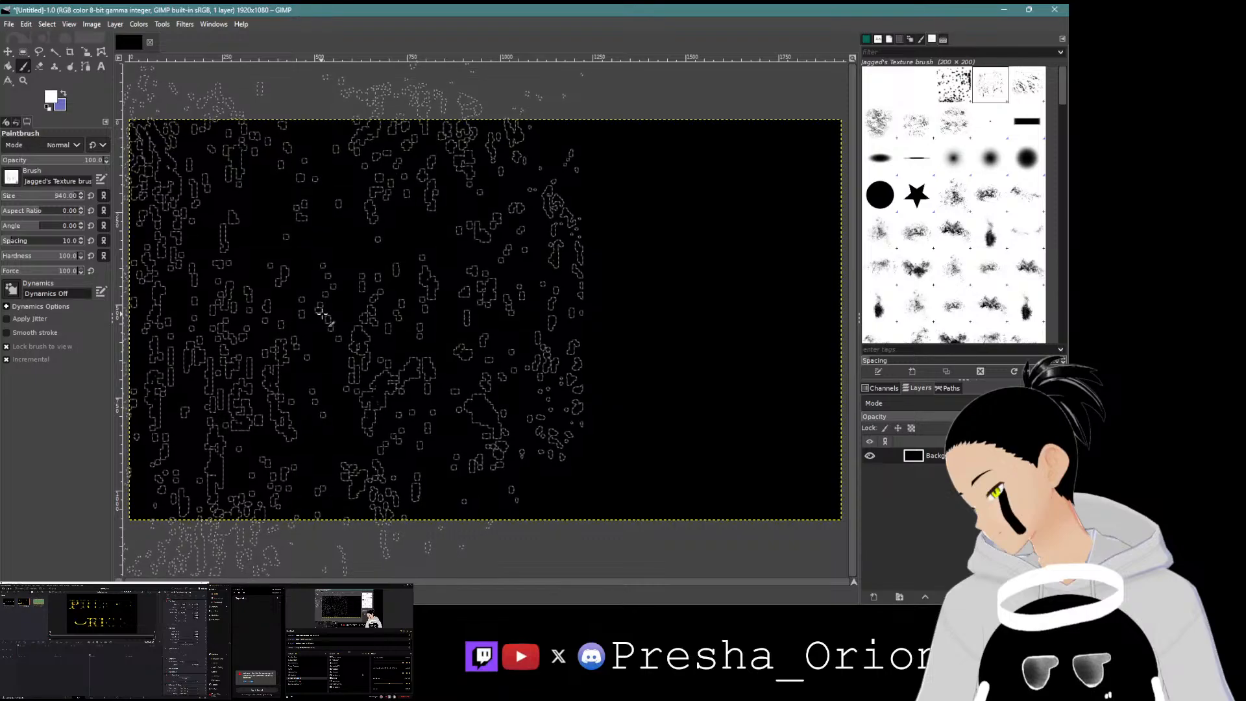
{"action": "left_click_drag", "start_coordinate": [320, 318], "coordinate": [701, 328]}
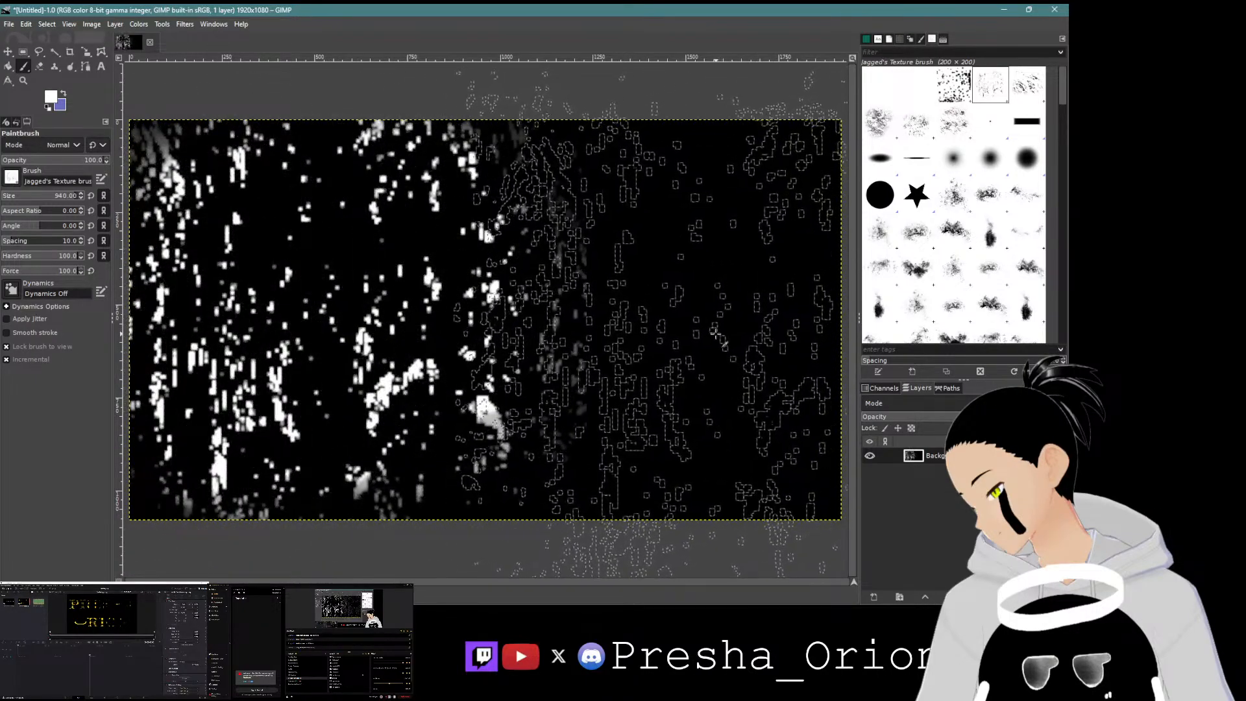
{"action": "left_click", "coordinate": [711, 337]}
Step: Choose a different texture brush from the aarongriffinart set and set its size to 884
{"action": "mouse_move", "coordinate": [602, 602]}
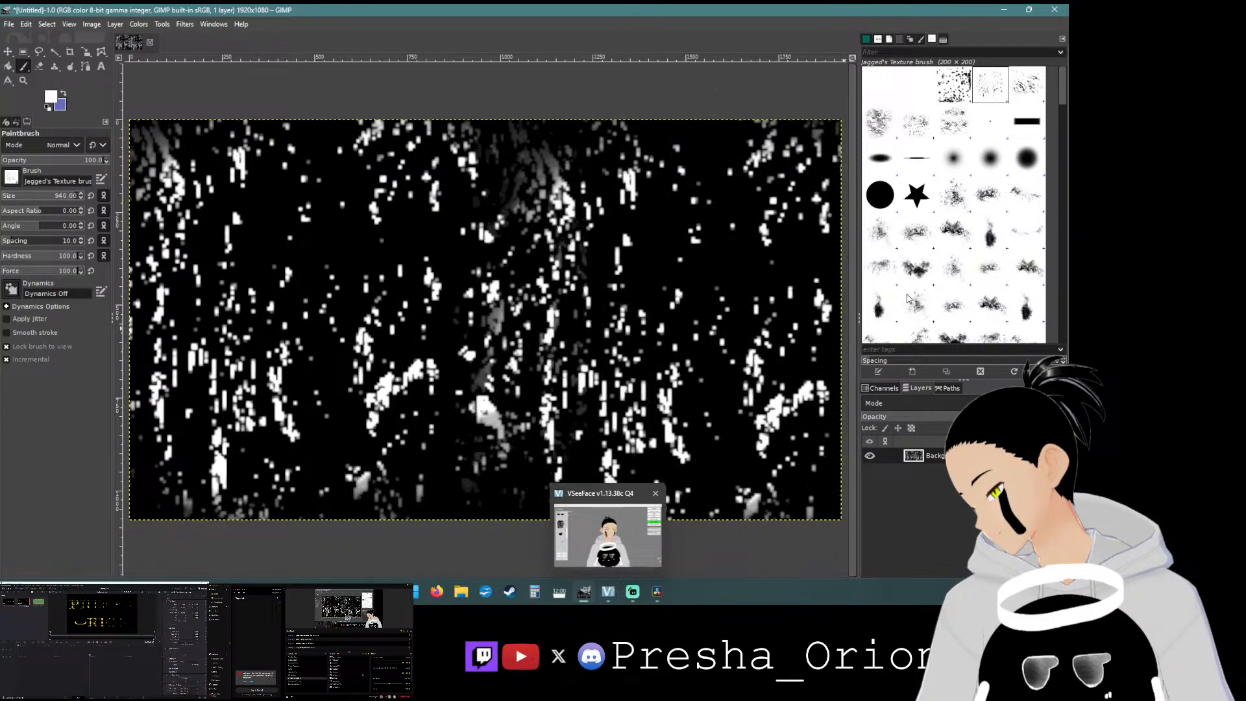
{"action": "left_click_drag", "start_coordinate": [1060, 94], "coordinate": [1050, 144]}
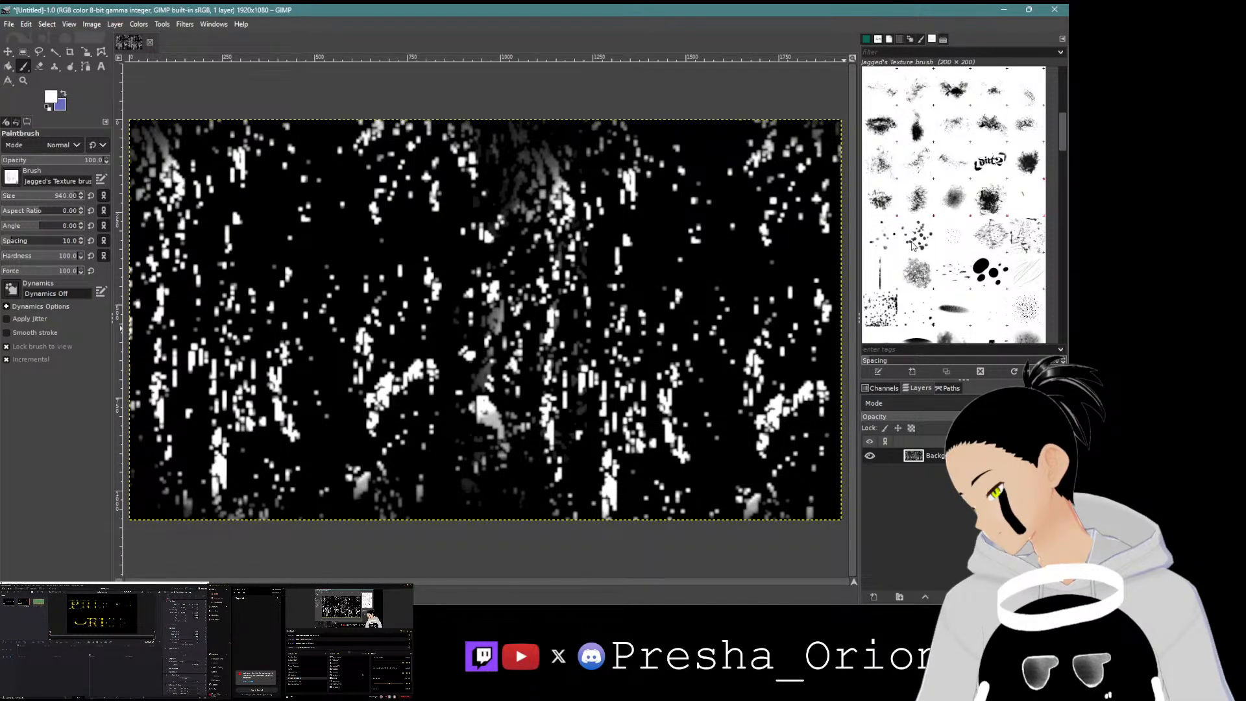
{"action": "left_click", "coordinate": [1026, 310]}
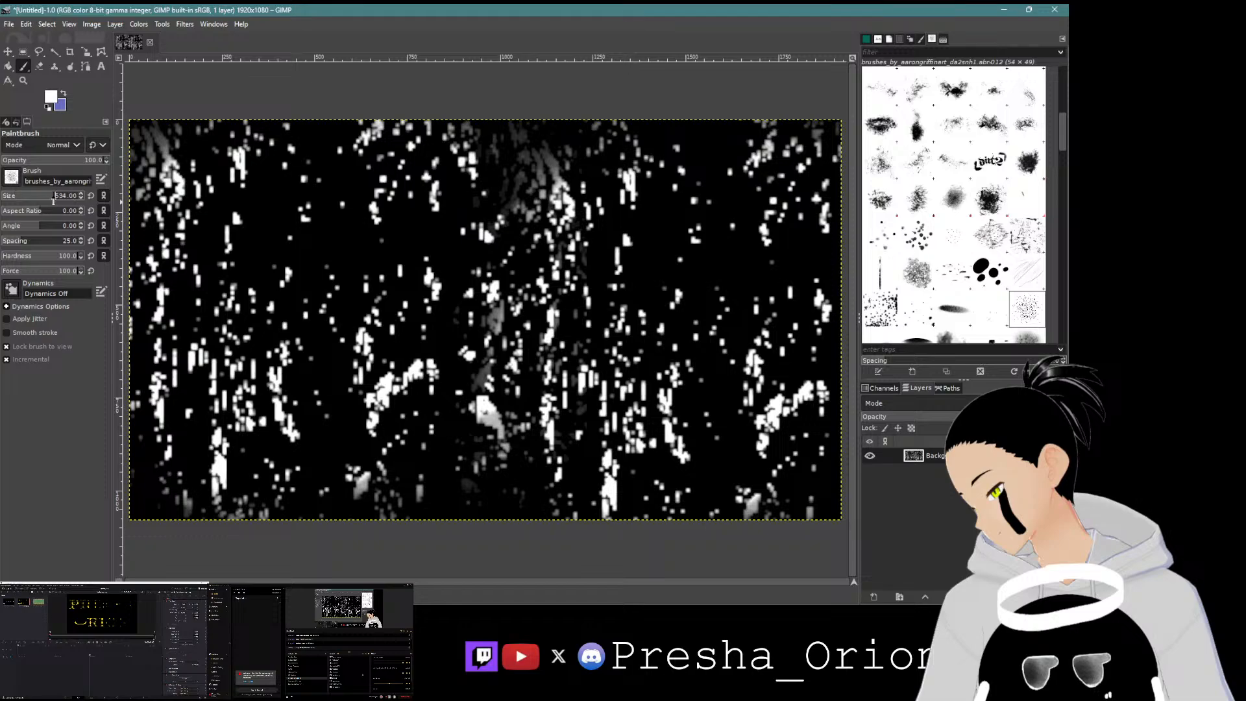
{"action": "left_click_drag", "start_coordinate": [53, 200], "coordinate": [53, 201]}
{"action": "left_click_drag", "start_coordinate": [1066, 135], "coordinate": [1060, 207]}
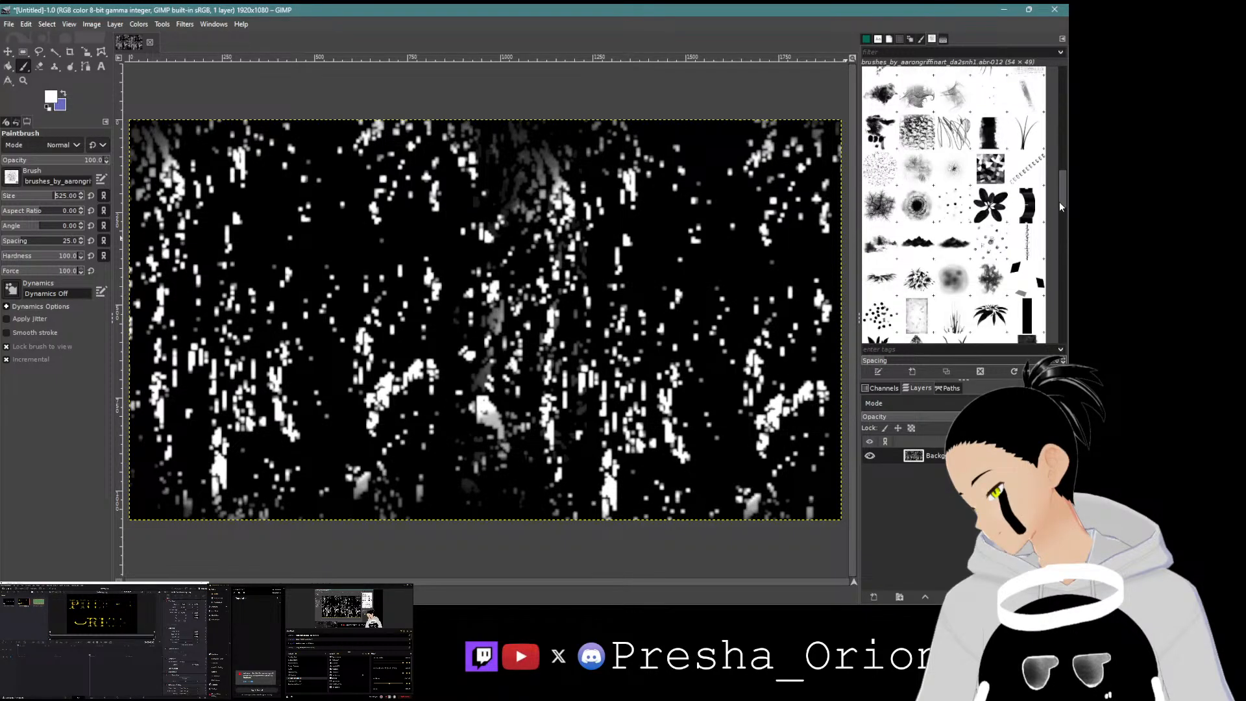
{"action": "scroll", "coordinate": [1061, 205], "scroll_direction": "down", "scroll_amount": 3}
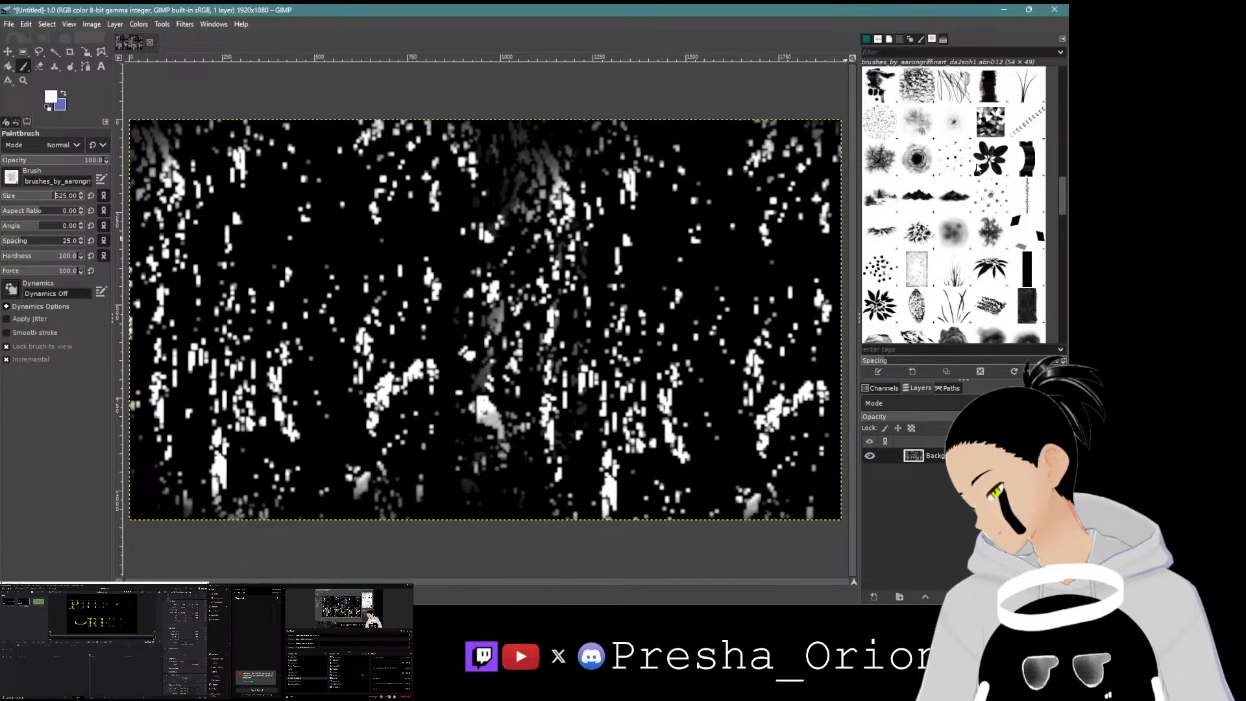
{"action": "left_click", "coordinate": [961, 162]}
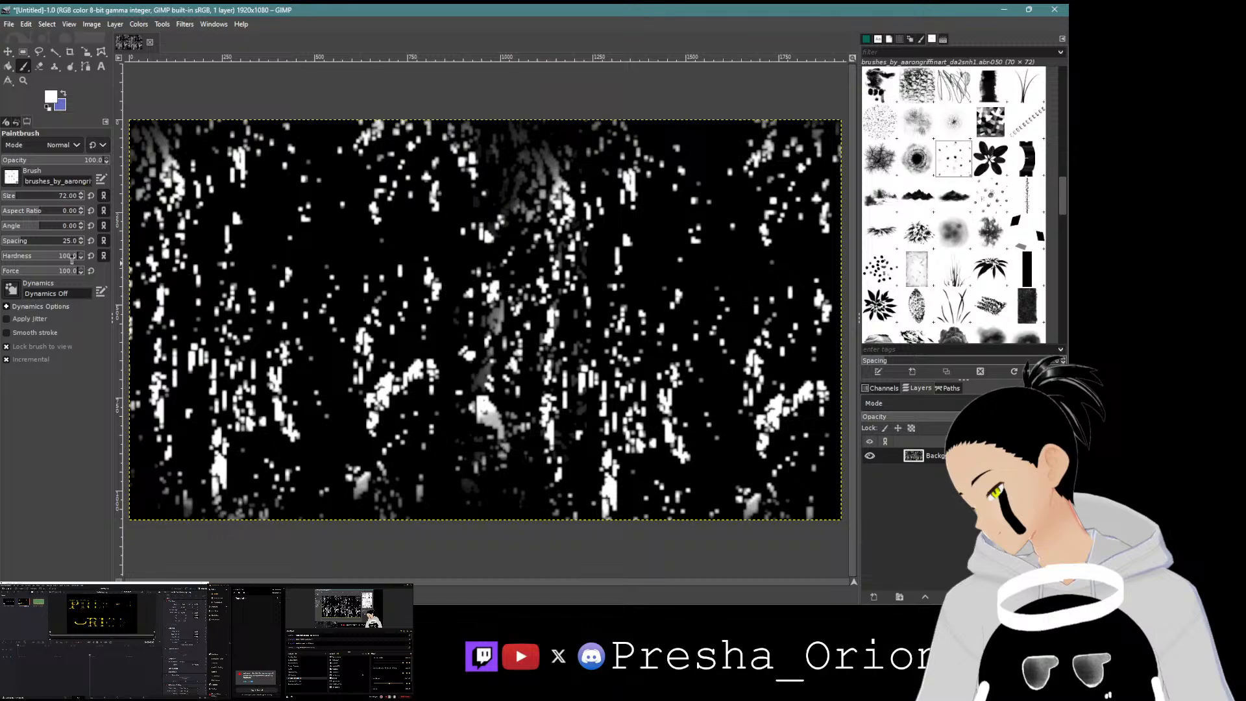
{"action": "left_click", "coordinate": [39, 195]}
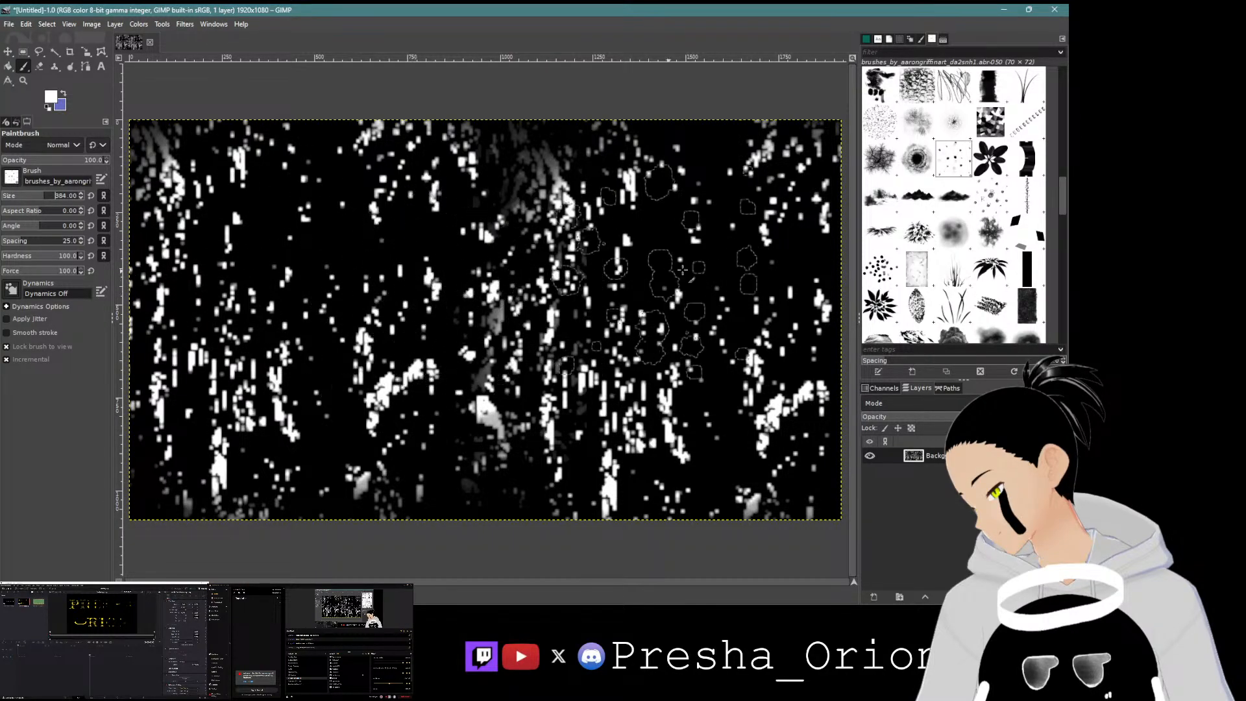
{"action": "scroll", "coordinate": [1058, 211], "scroll_direction": "down", "scroll_amount": 5}
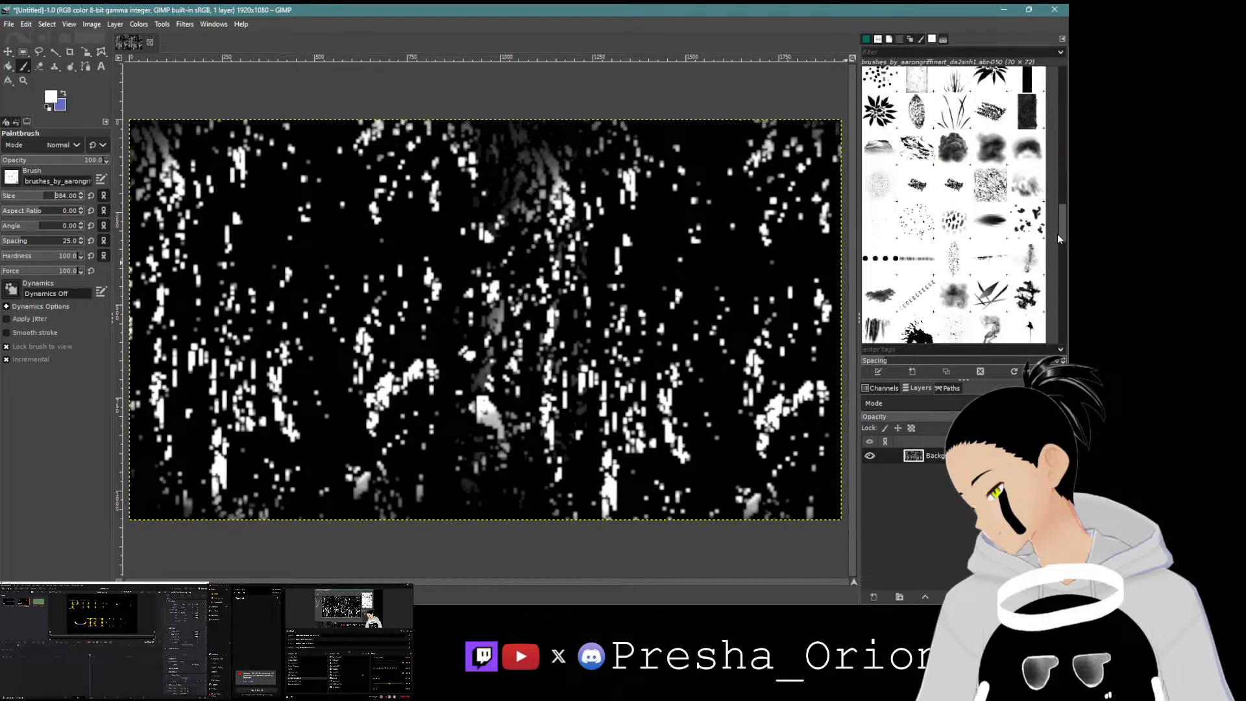
Step: Browse the texture brushes, then pick the Hardness 100 round brush at size 7 and scatter small white dots over the canvas
{"action": "left_click", "coordinate": [880, 172]}
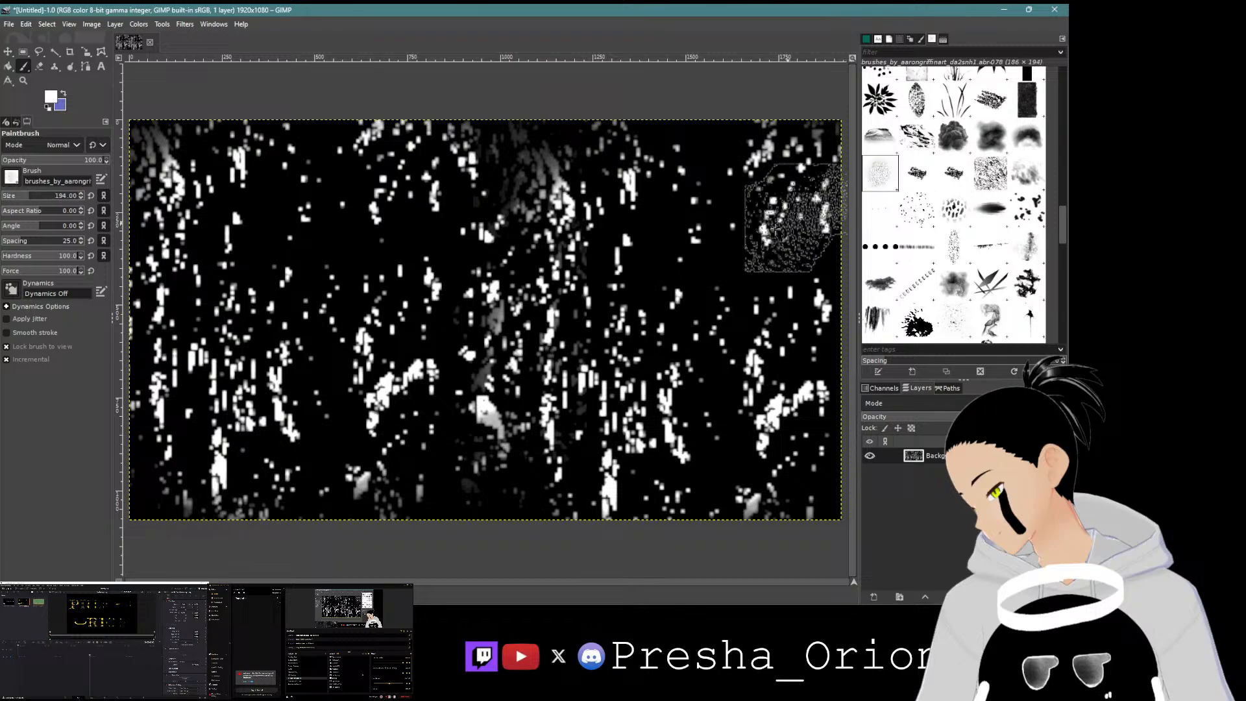
{"action": "left_click", "coordinate": [917, 209]}
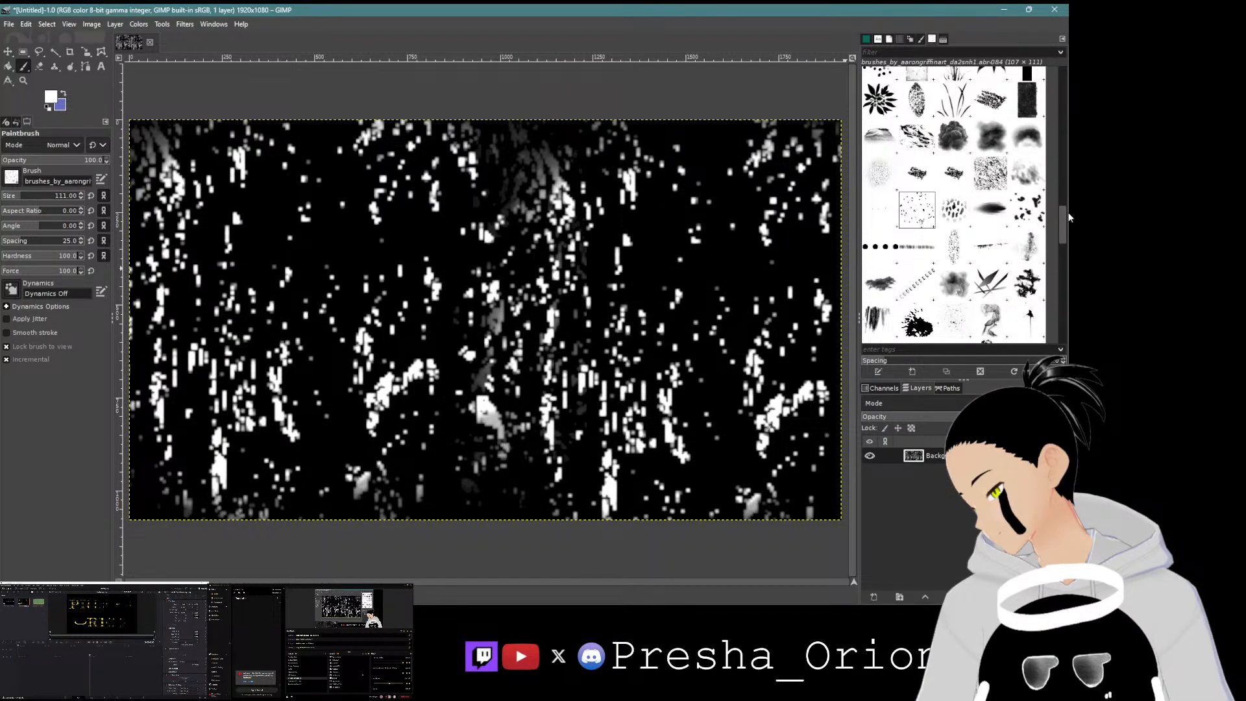
{"action": "left_click_drag", "start_coordinate": [1065, 224], "coordinate": [1065, 271]}
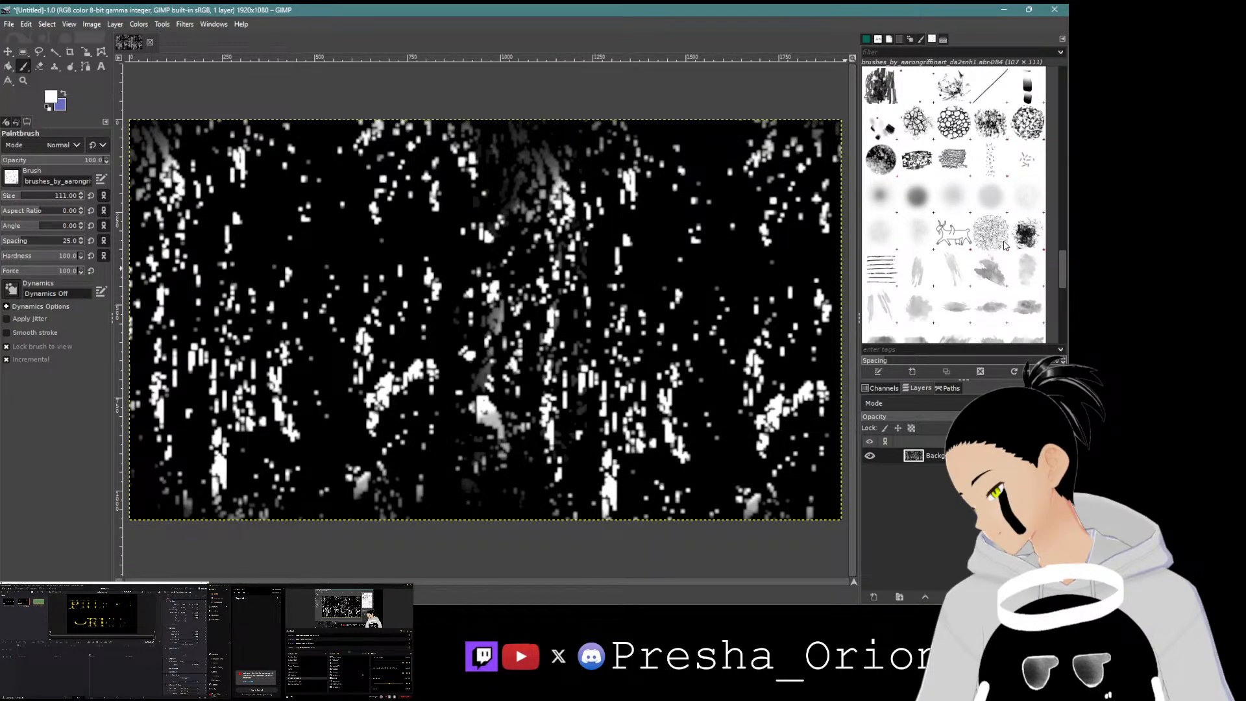
{"action": "left_click", "coordinate": [991, 232]}
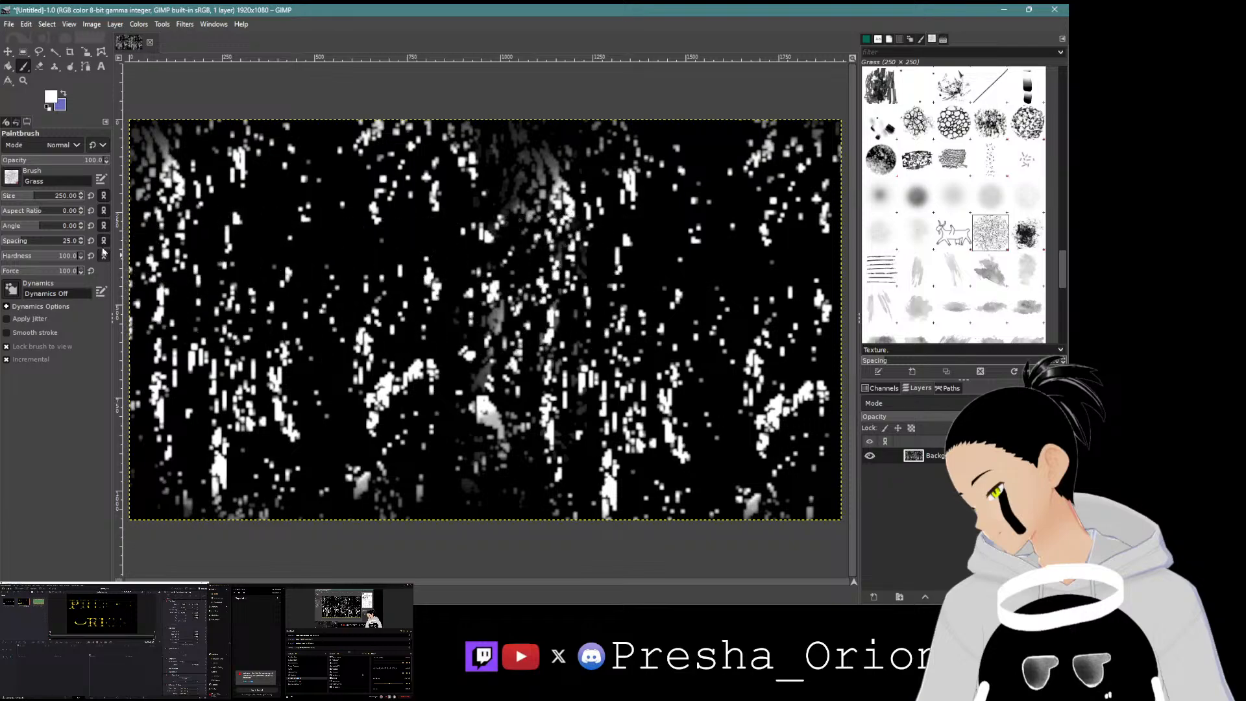
{"action": "left_click", "coordinate": [66, 198]}
{"action": "left_click_drag", "start_coordinate": [1055, 261], "coordinate": [1054, 318]}
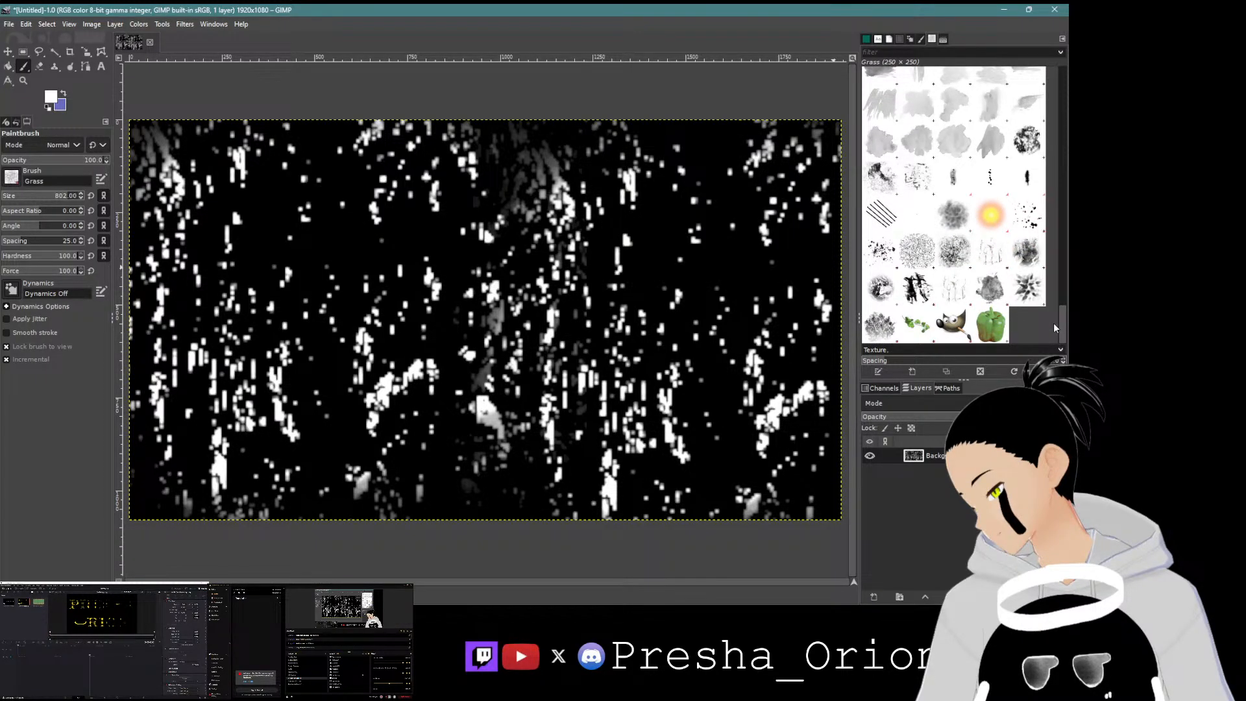
{"action": "left_click", "coordinate": [917, 250]}
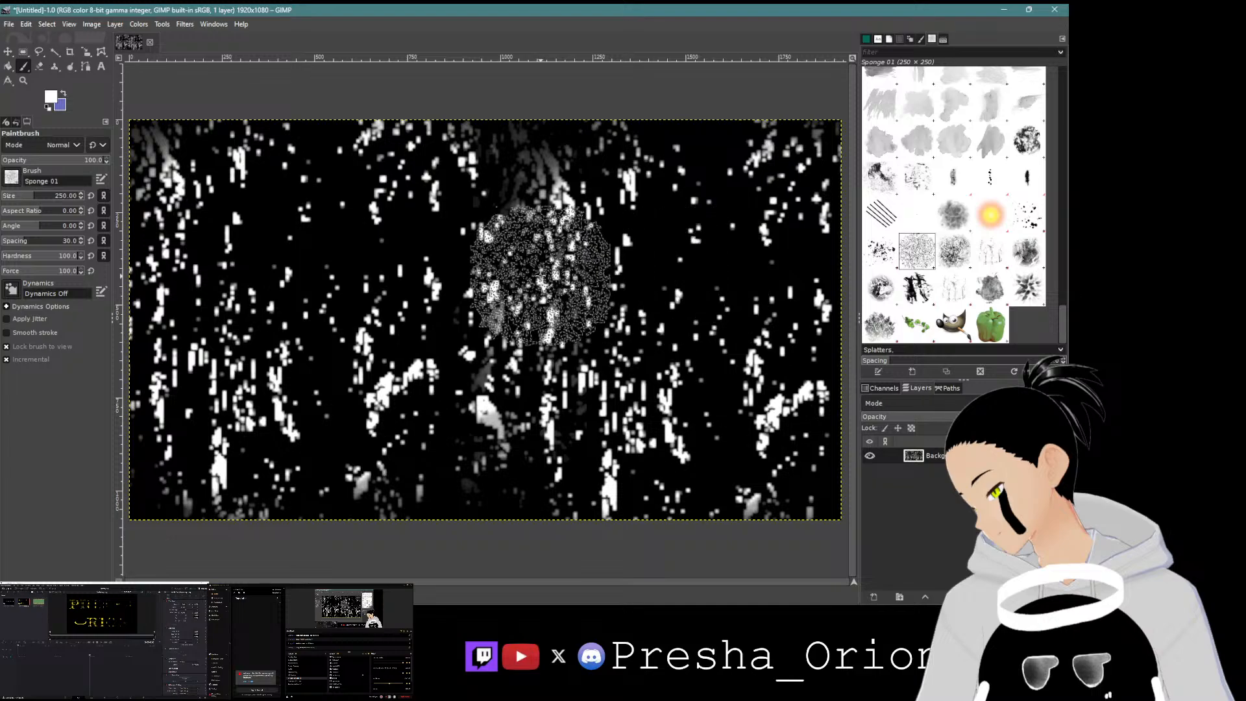
{"action": "left_click_drag", "start_coordinate": [65, 204], "coordinate": [65, 203]}
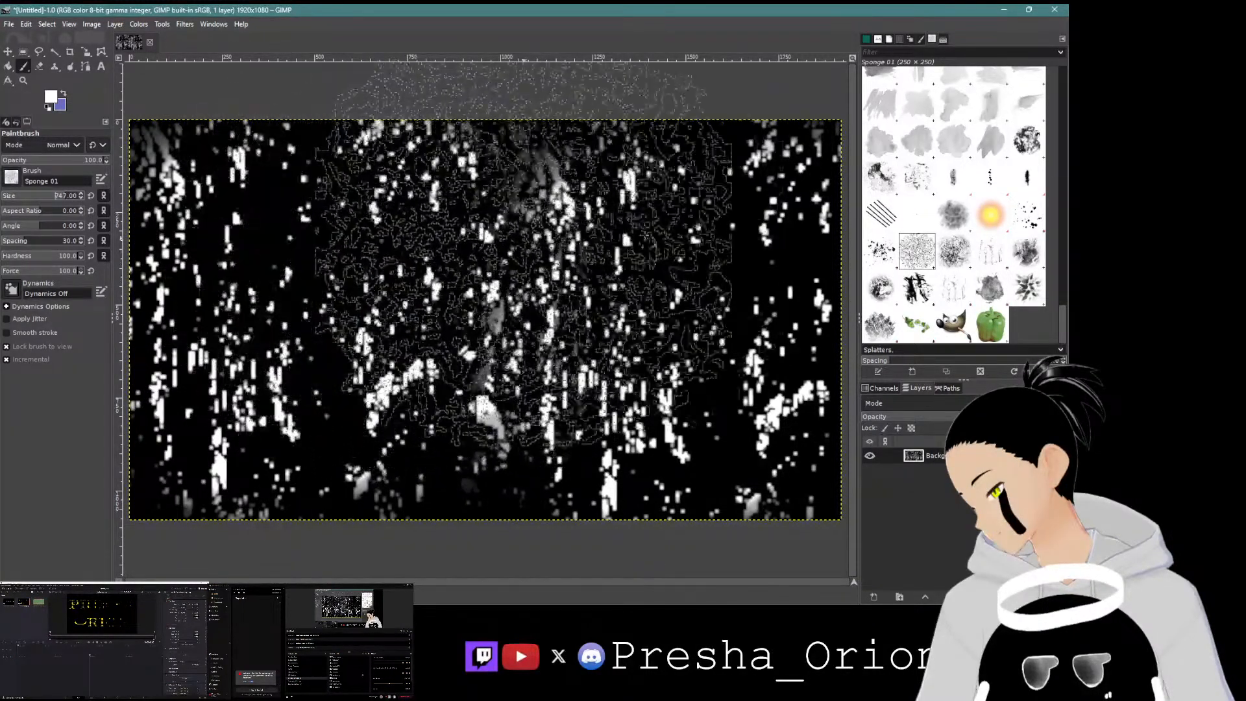
{"action": "left_click_drag", "start_coordinate": [1066, 321], "coordinate": [1062, 81]}
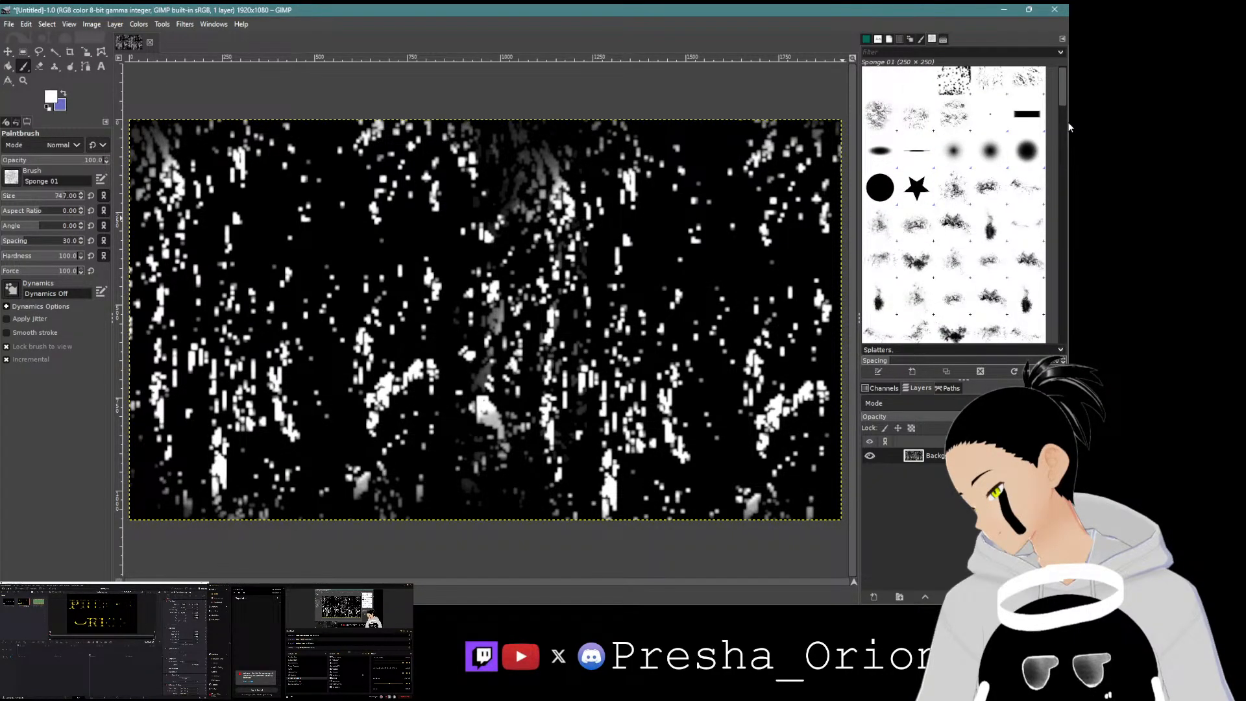
{"action": "left_click", "coordinate": [879, 190]}
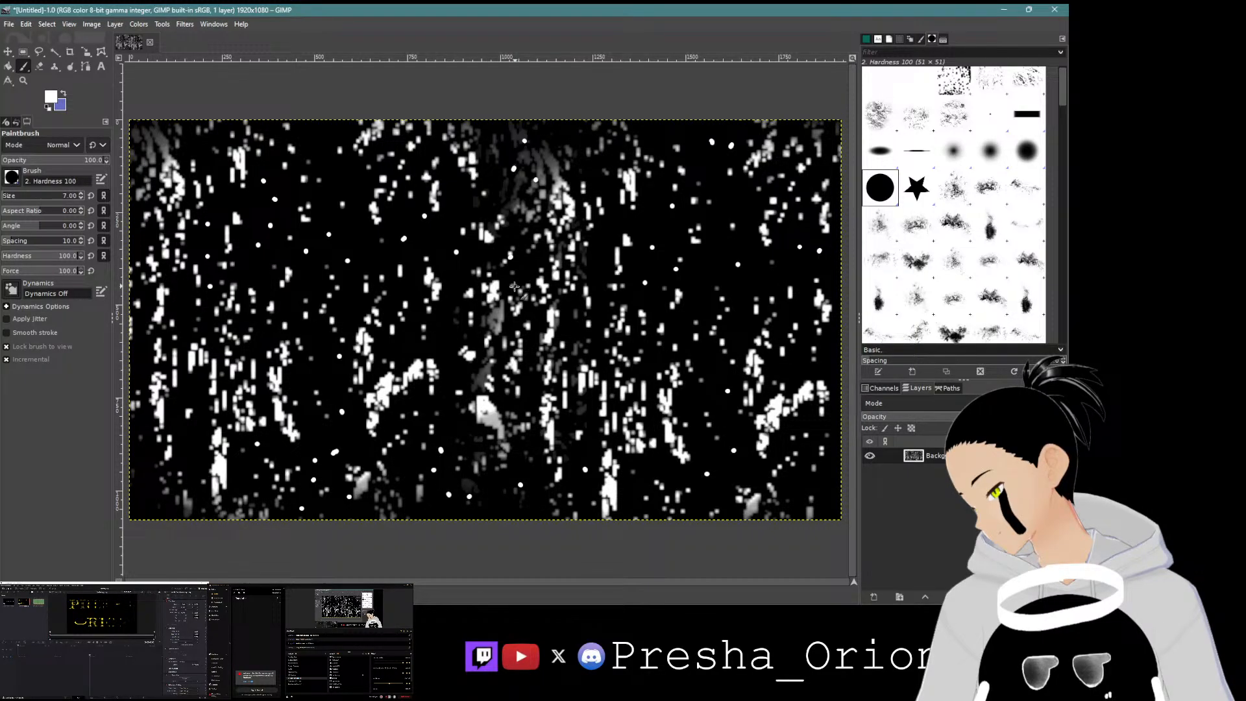
Step: Add a new transparent layer named haze
{"action": "left_click", "coordinate": [874, 596]}
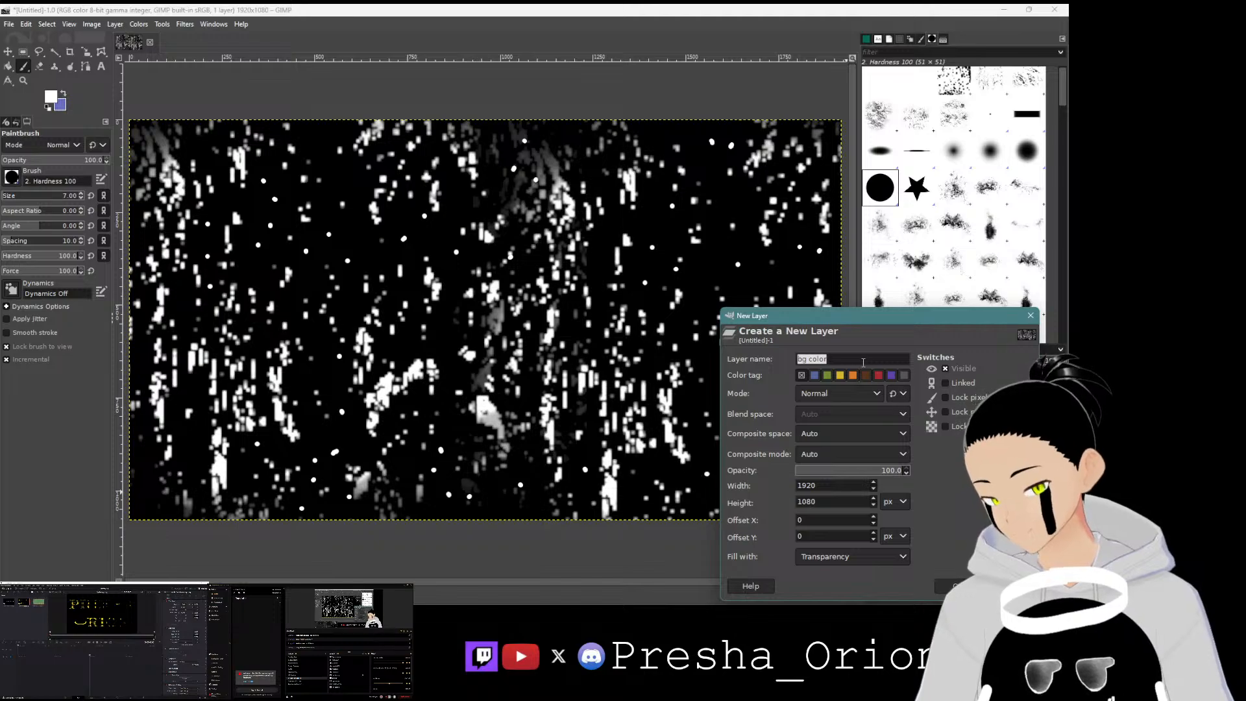
{"action": "type", "text": "haze"}
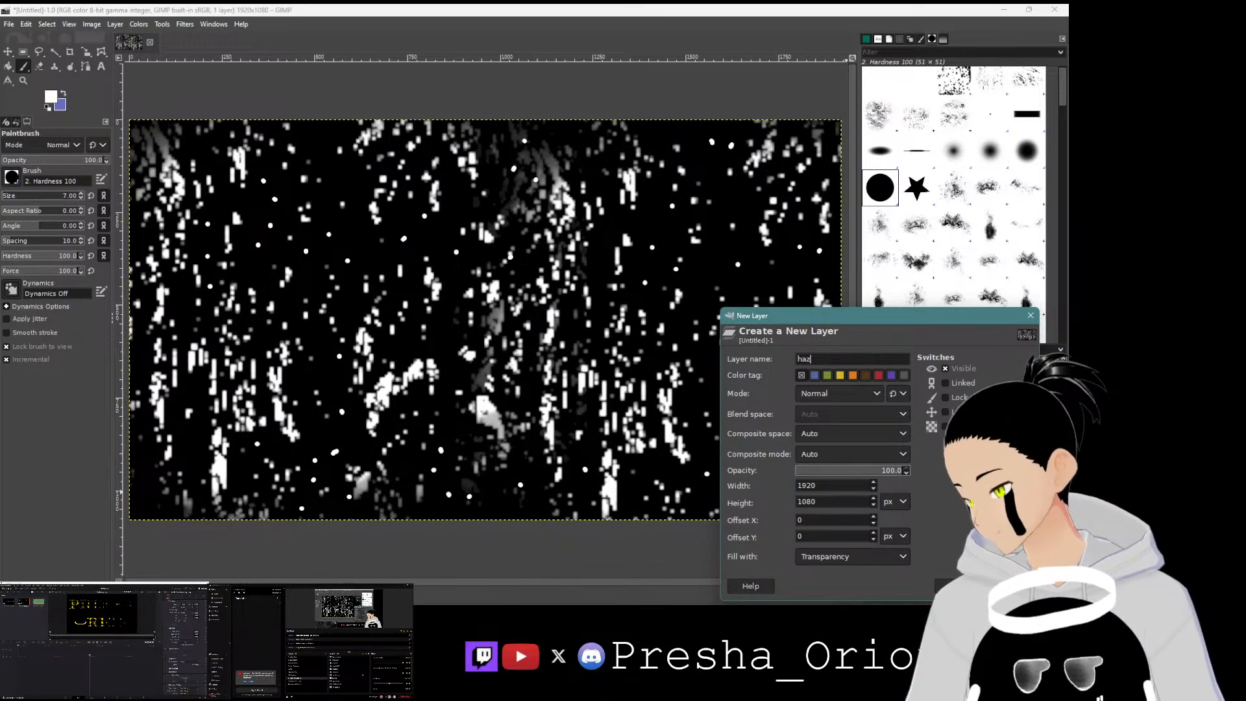
{"action": "key", "text": "Return"}
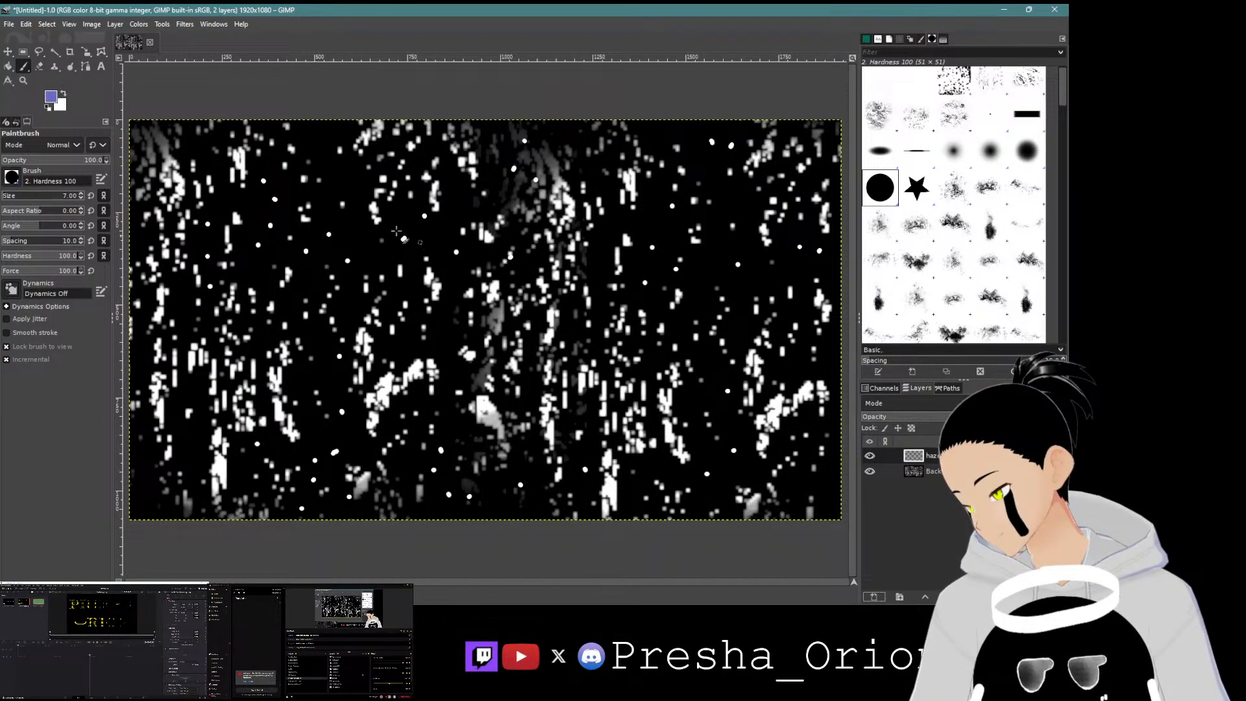
Step: Set the foreground colour to the dark blue-grey 56587c using the colour wheel
{"action": "left_click", "coordinate": [52, 96]}
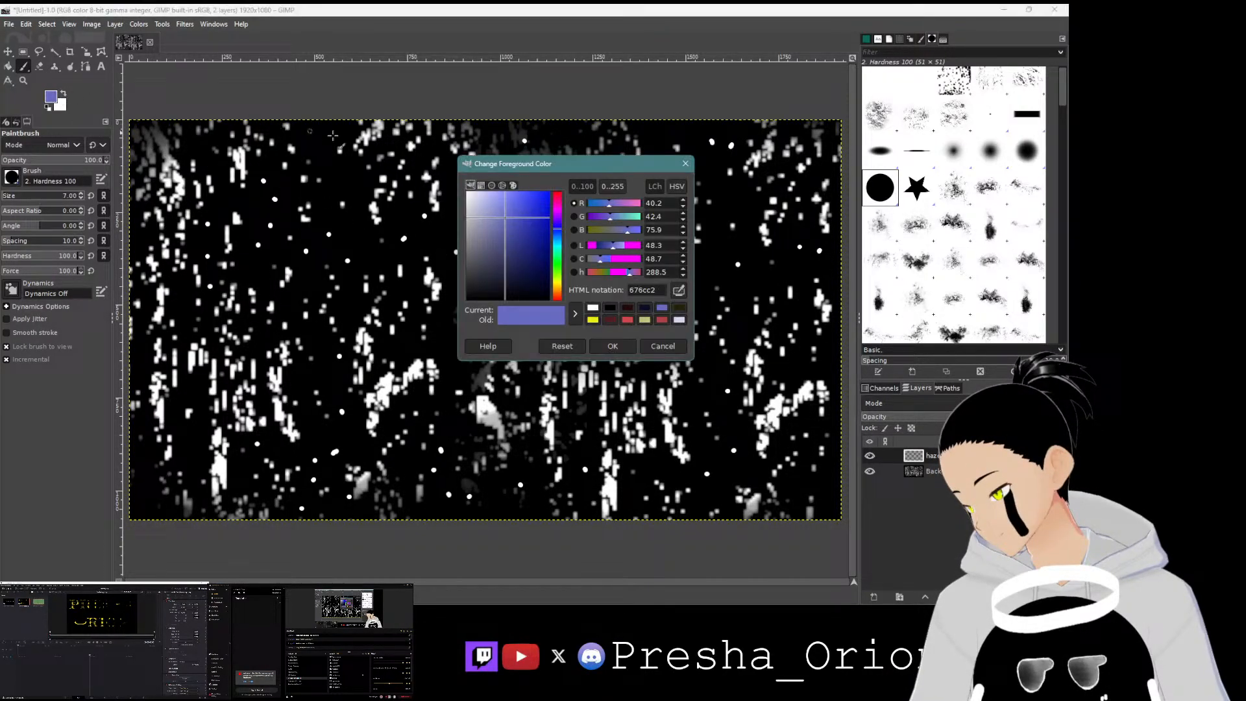
{"action": "left_click", "coordinate": [502, 185]}
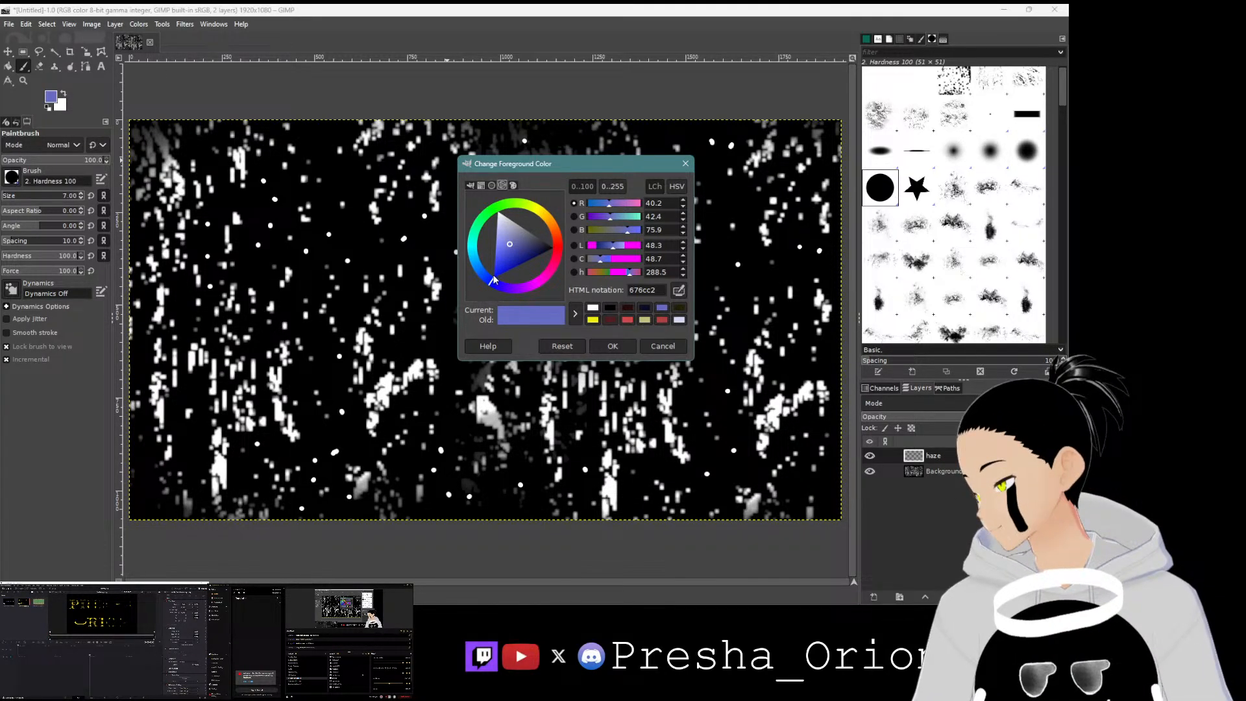
{"action": "left_click_drag", "start_coordinate": [512, 243], "coordinate": [526, 239]}
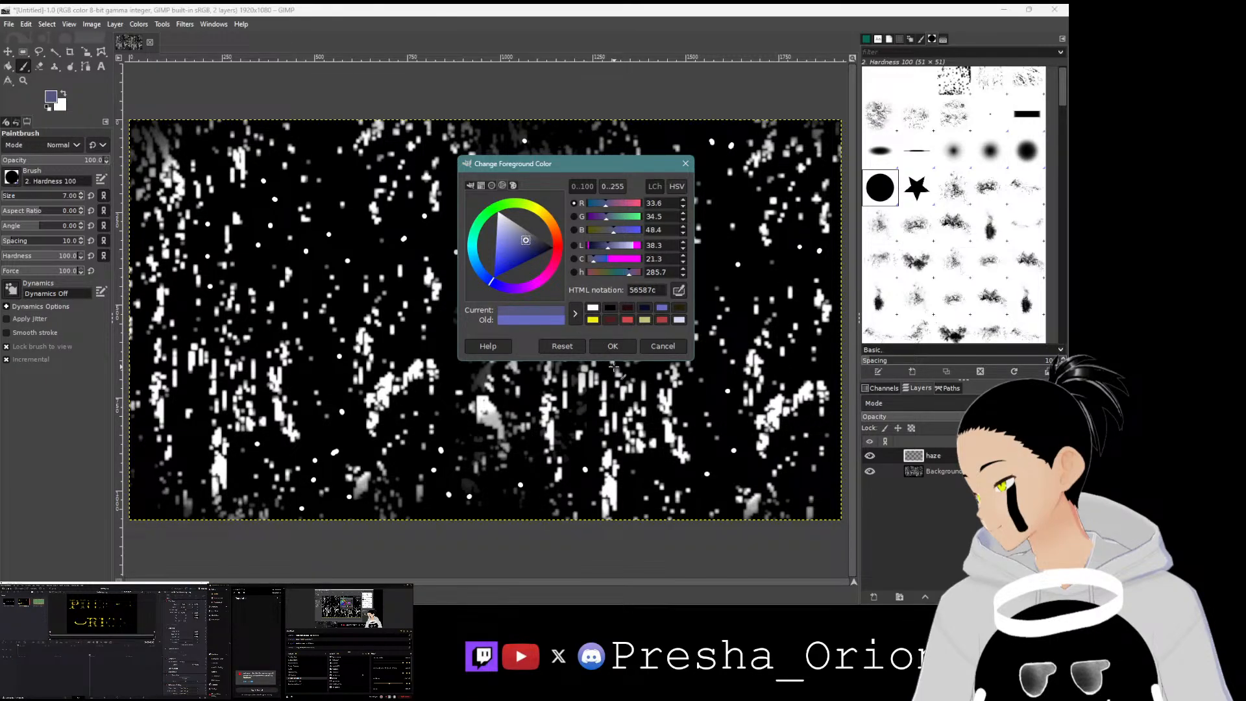
{"action": "left_click", "coordinate": [613, 346]}
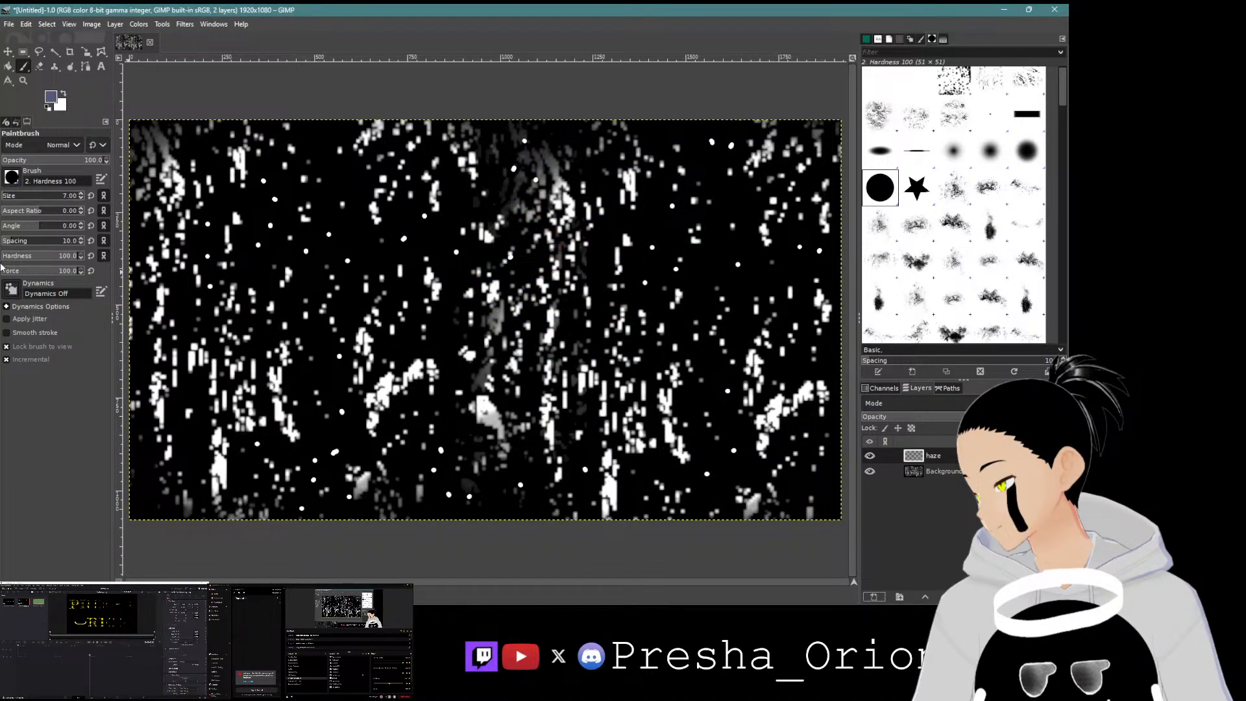
Step: Select Jagged's Texture brush 1 at size 200 and 29 opacity, and paint blue-grey haze strokes across the canvas
{"action": "left_click", "coordinate": [54, 199]}
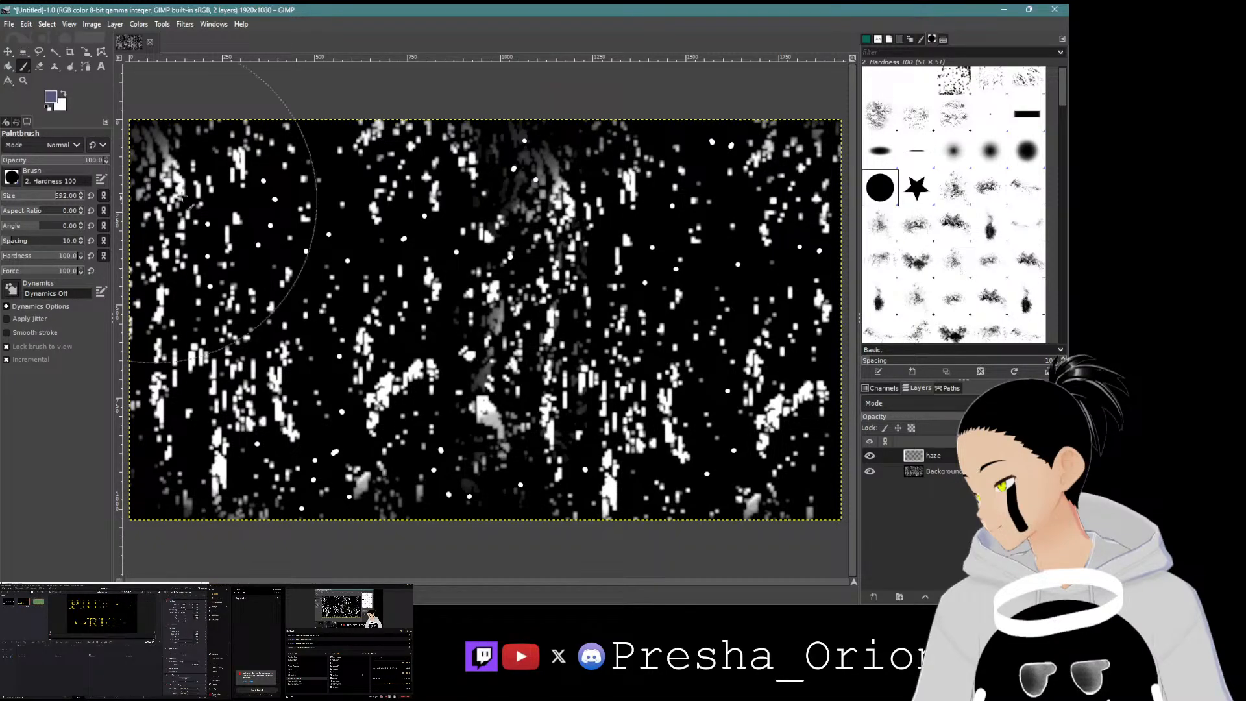
{"action": "left_click", "coordinate": [880, 127]}
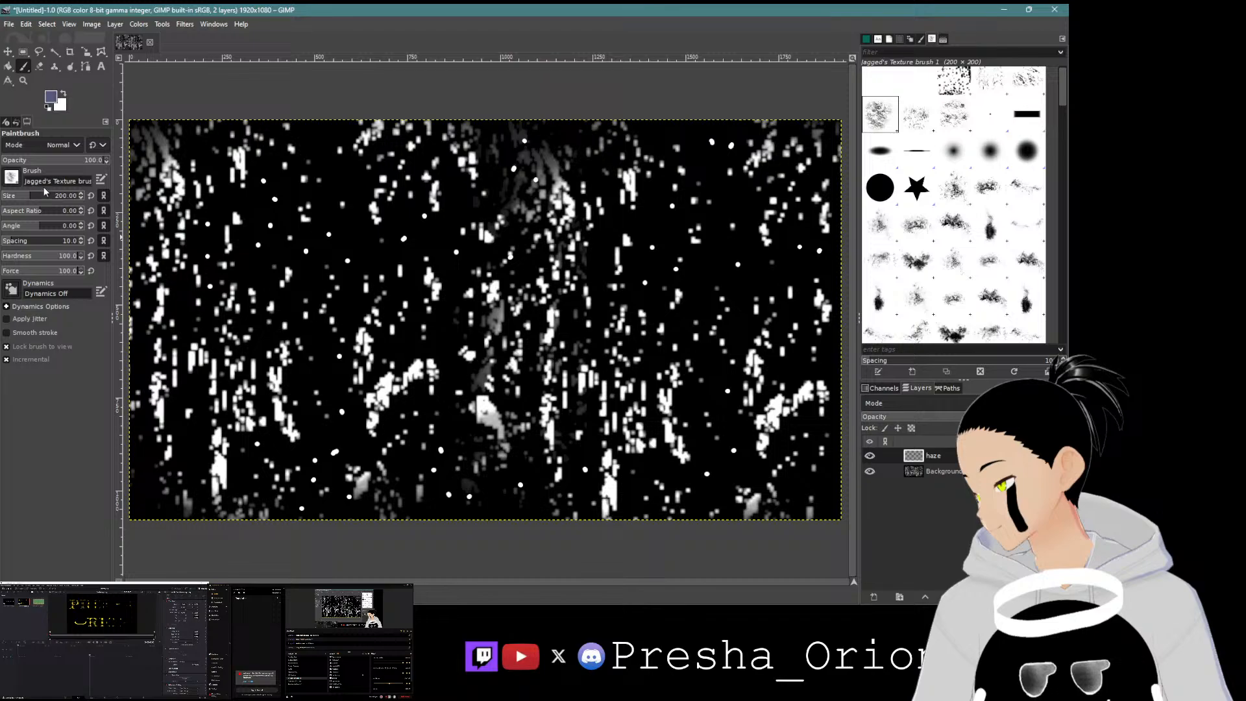
{"action": "left_click", "coordinate": [31, 162]}
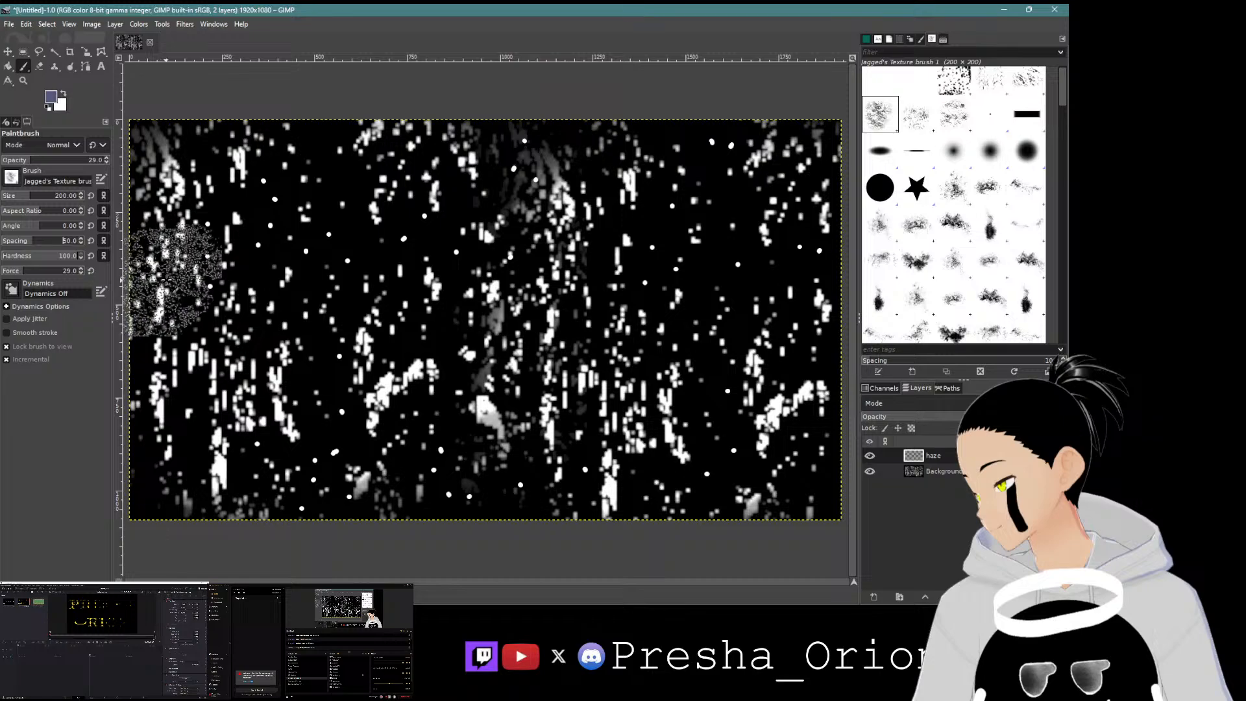
{"action": "left_click_drag", "start_coordinate": [168, 163], "coordinate": [156, 135]}
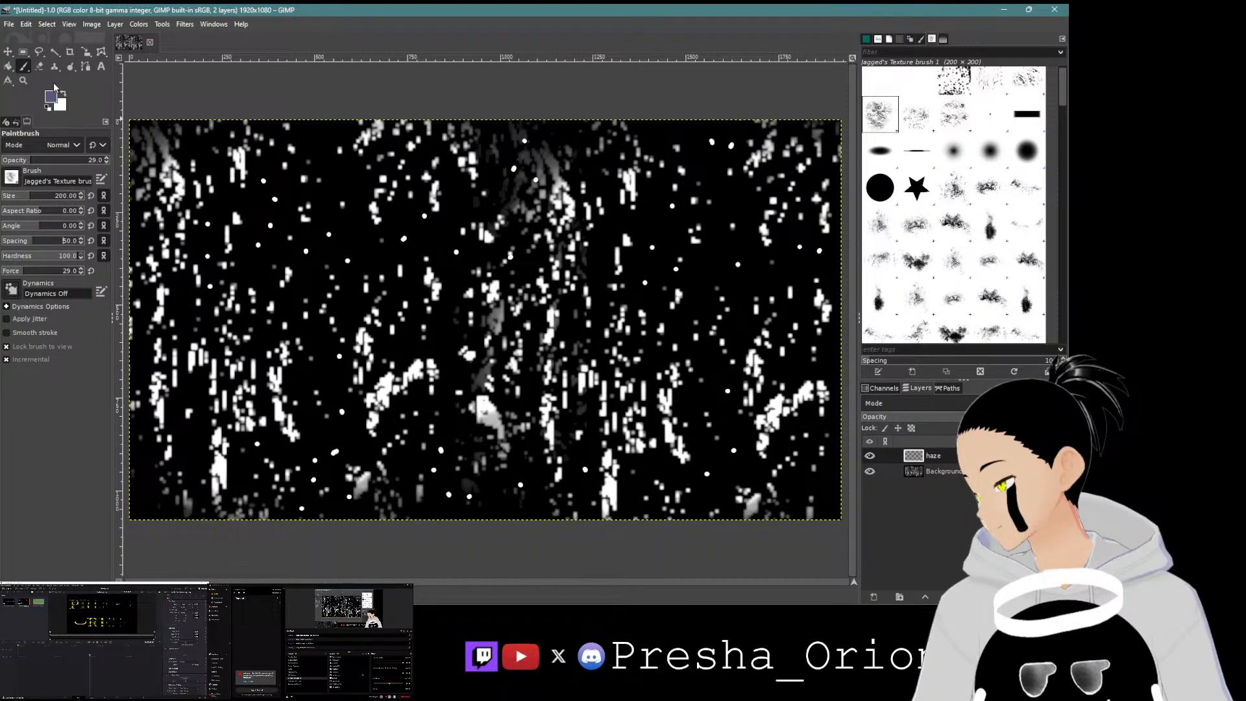
{"action": "left_click_drag", "start_coordinate": [153, 197], "coordinate": [158, 178]}
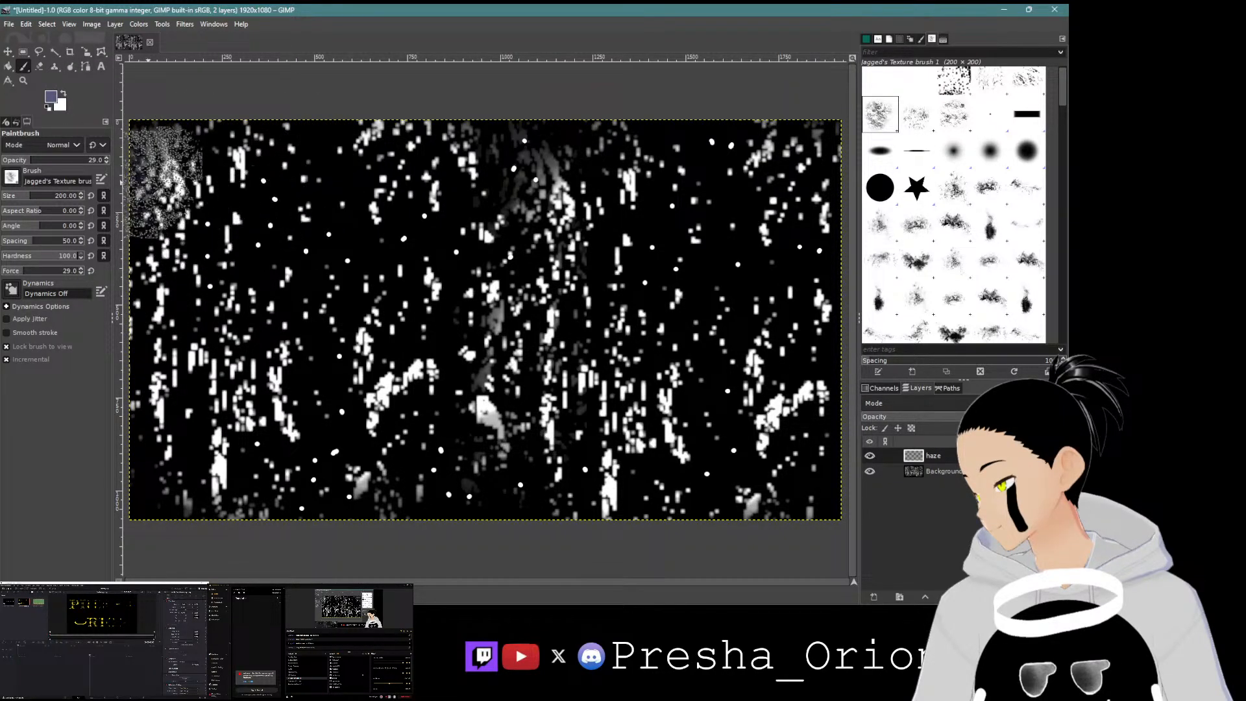
{"action": "mouse_move", "coordinate": [295, 162]}
{"action": "left_mouse_down"}
{"action": "mouse_move", "coordinate": [564, 130]}
{"action": "mouse_move", "coordinate": [714, 185]}
{"action": "mouse_move", "coordinate": [753, 227]}
{"action": "mouse_move", "coordinate": [170, 285]}
{"action": "mouse_move", "coordinate": [222, 278]}
{"action": "mouse_move", "coordinate": [557, 320]}
{"action": "mouse_move", "coordinate": [812, 433]}
{"action": "mouse_move", "coordinate": [418, 487]}
{"action": "mouse_move", "coordinate": [168, 473]}
{"action": "mouse_move", "coordinate": [361, 402]}
{"action": "mouse_move", "coordinate": [94, 342]}
{"action": "left_mouse_up"}
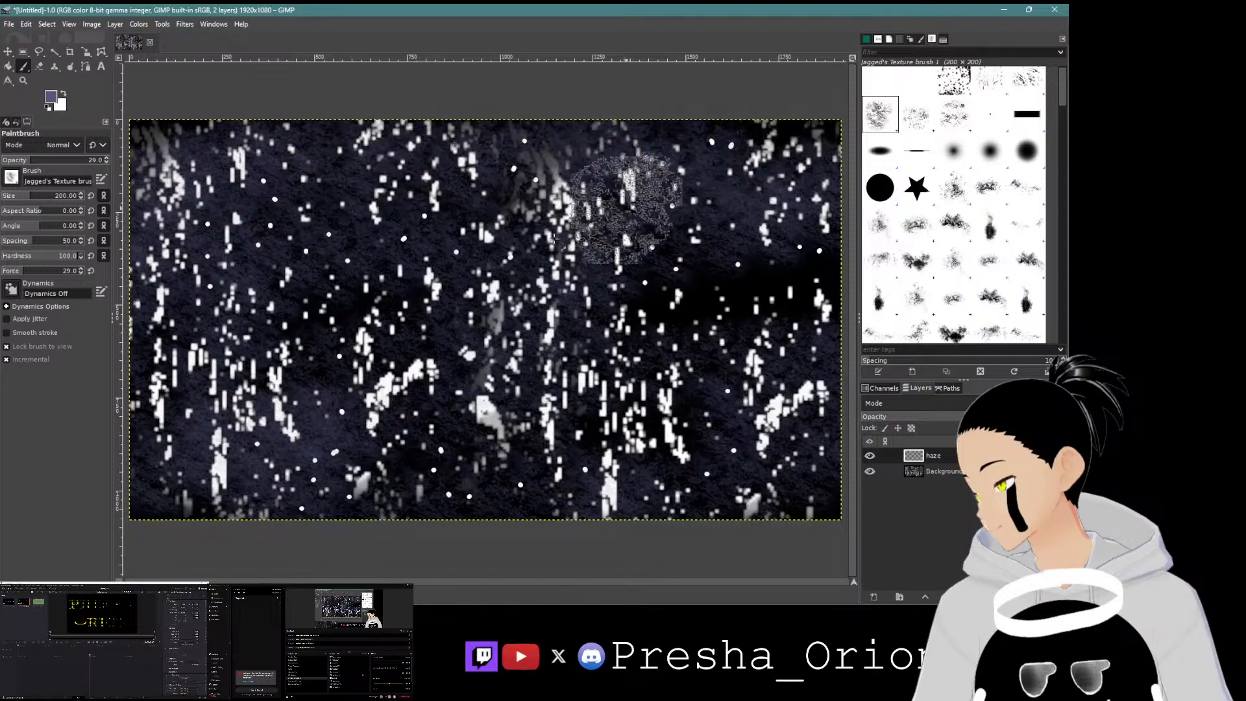
{"action": "mouse_move", "coordinate": [459, 395]}
{"action": "left_mouse_down"}
{"action": "mouse_move", "coordinate": [625, 374]}
{"action": "mouse_move", "coordinate": [750, 411]}
{"action": "mouse_move", "coordinate": [752, 442]}
{"action": "mouse_move", "coordinate": [725, 350]}
{"action": "mouse_move", "coordinate": [725, 250]}
{"action": "mouse_move", "coordinate": [796, 315]}
{"action": "mouse_move", "coordinate": [740, 268]}
{"action": "mouse_move", "coordinate": [769, 188]}
{"action": "mouse_move", "coordinate": [505, 202]}
{"action": "mouse_move", "coordinate": [746, 141]}
{"action": "mouse_move", "coordinate": [457, 283]}
{"action": "mouse_move", "coordinate": [605, 209]}
{"action": "mouse_move", "coordinate": [508, 240]}
{"action": "mouse_move", "coordinate": [529, 198]}
{"action": "left_mouse_up"}
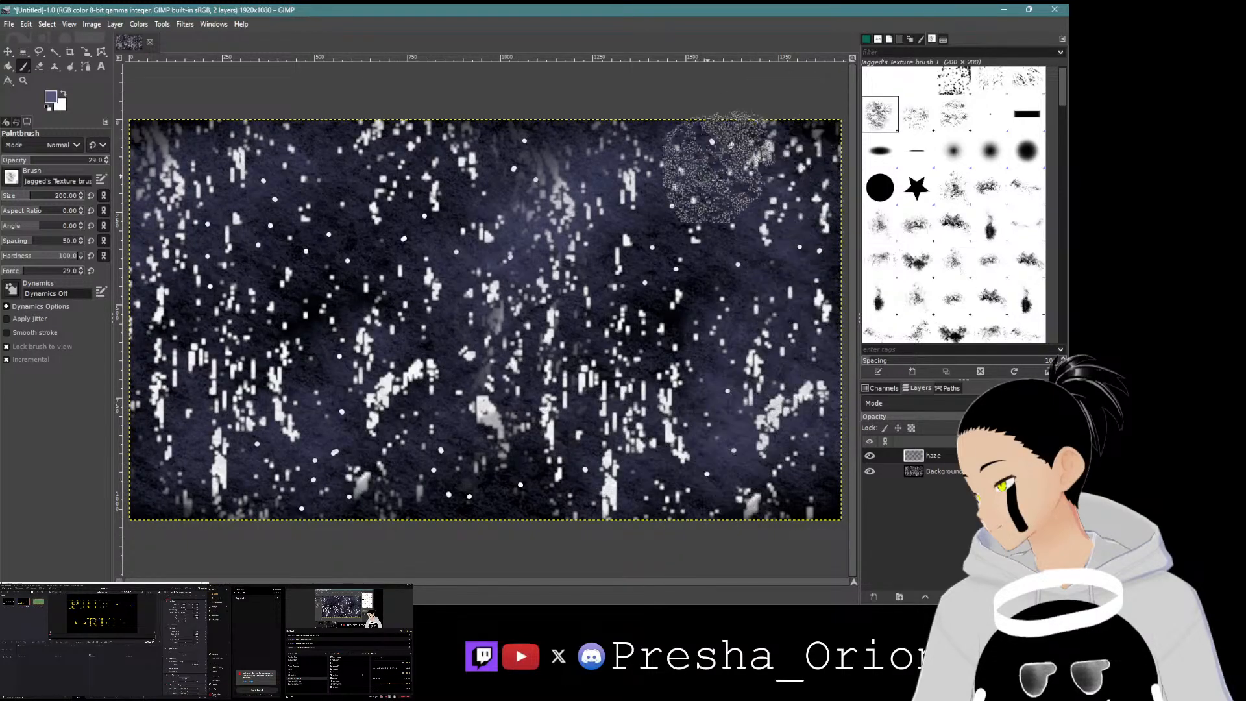
Step: Change the foreground colour to blue 3877a2 and paint another haze stroke diagonally across the canvas
{"action": "left_click", "coordinate": [47, 99]}
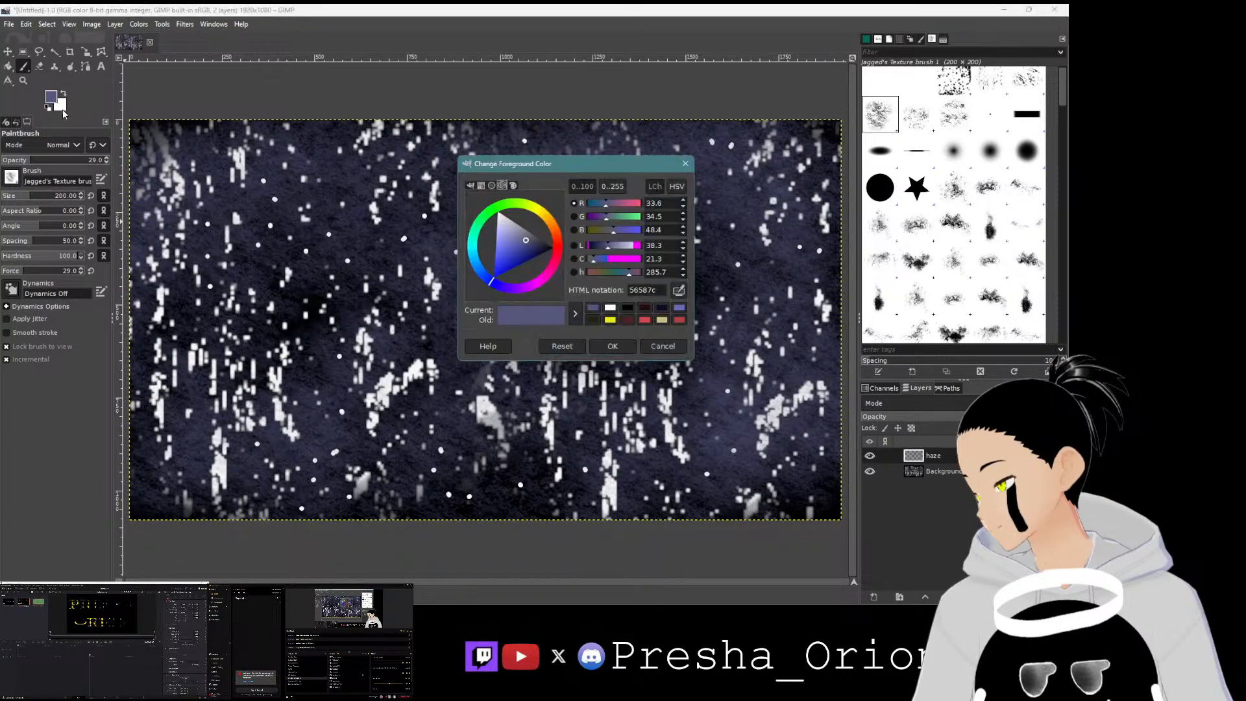
{"action": "mouse_move", "coordinate": [492, 282]}
{"action": "left_mouse_down"}
{"action": "mouse_move", "coordinate": [476, 262]}
{"action": "mouse_move", "coordinate": [520, 250]}
{"action": "left_mouse_up"}
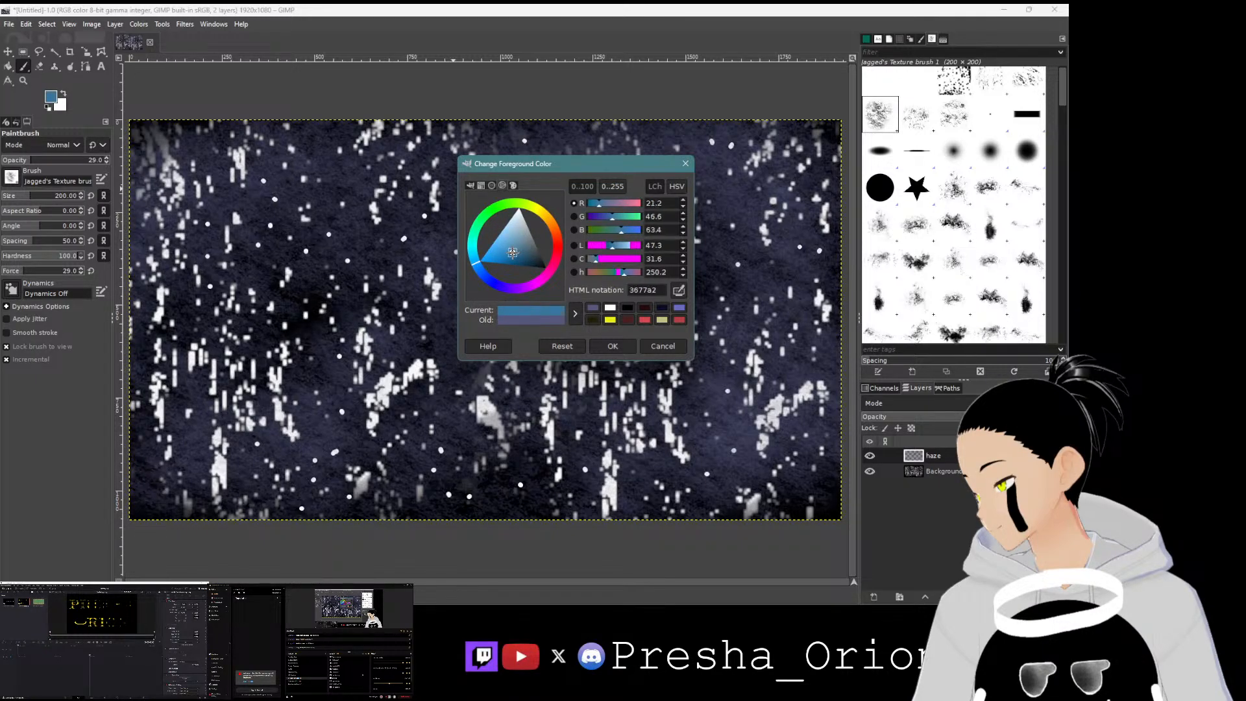
{"action": "left_click", "coordinate": [610, 346]}
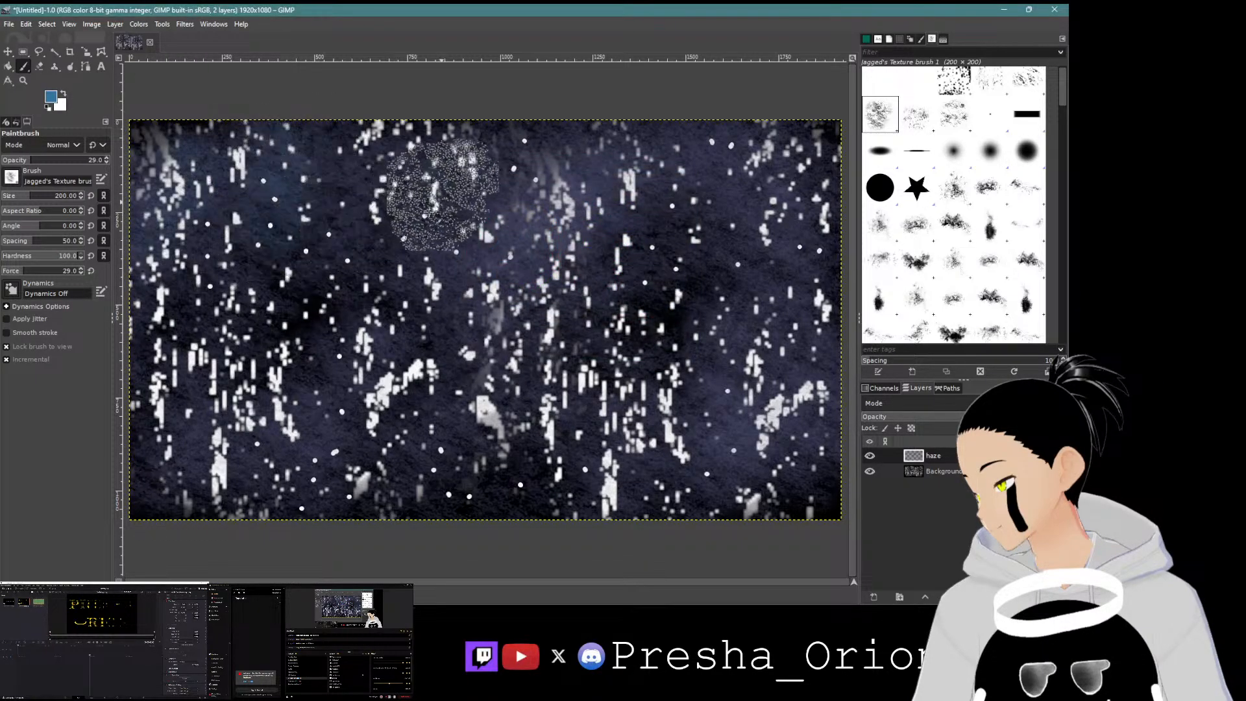
{"action": "mouse_move", "coordinate": [226, 469]}
{"action": "left_mouse_down"}
{"action": "mouse_move", "coordinate": [465, 466]}
{"action": "mouse_move", "coordinate": [705, 416]}
{"action": "mouse_move", "coordinate": [786, 265]}
{"action": "mouse_move", "coordinate": [629, 302]}
{"action": "left_mouse_up"}
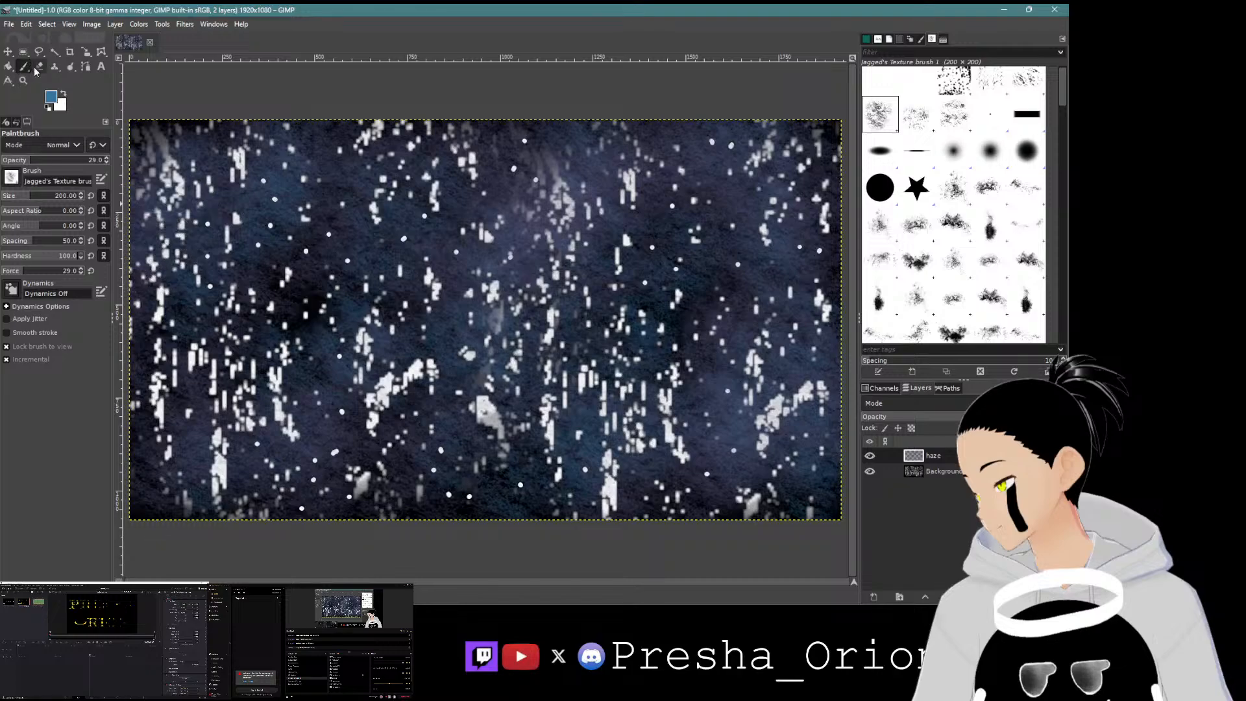
Step: Select the Background layer and set the foreground colour to black
{"action": "left_click", "coordinate": [914, 471]}
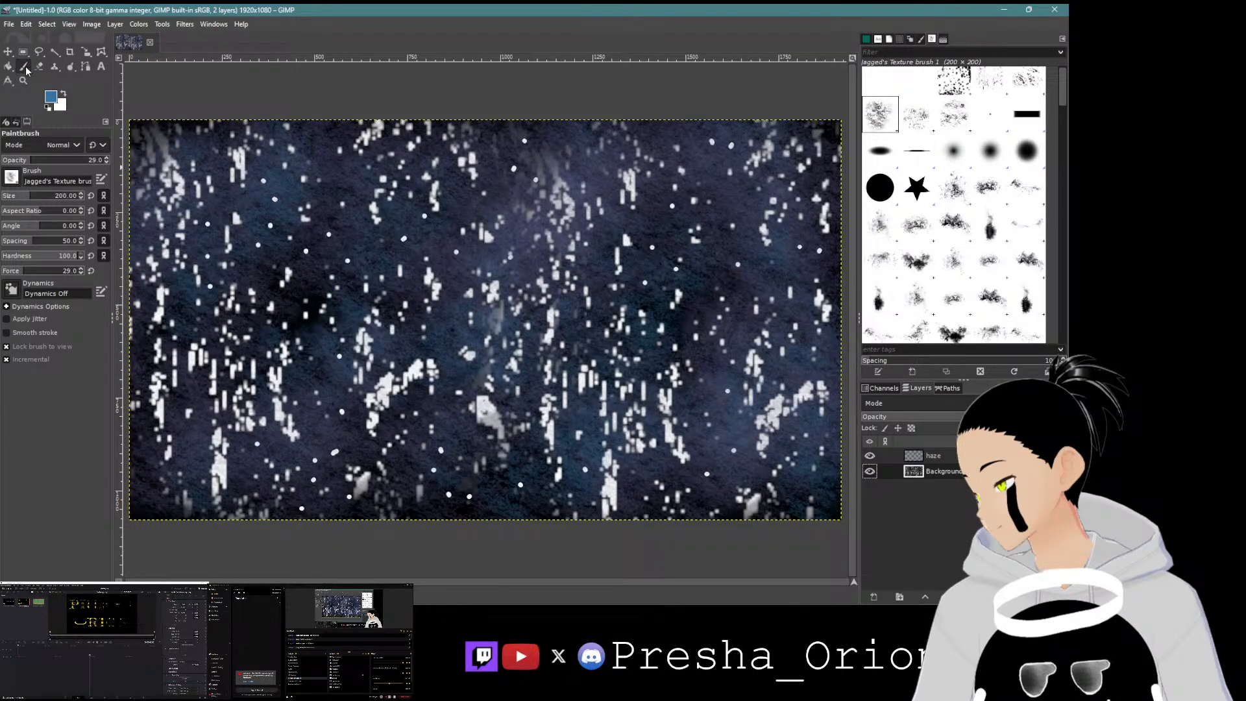
{"action": "left_click", "coordinate": [50, 97]}
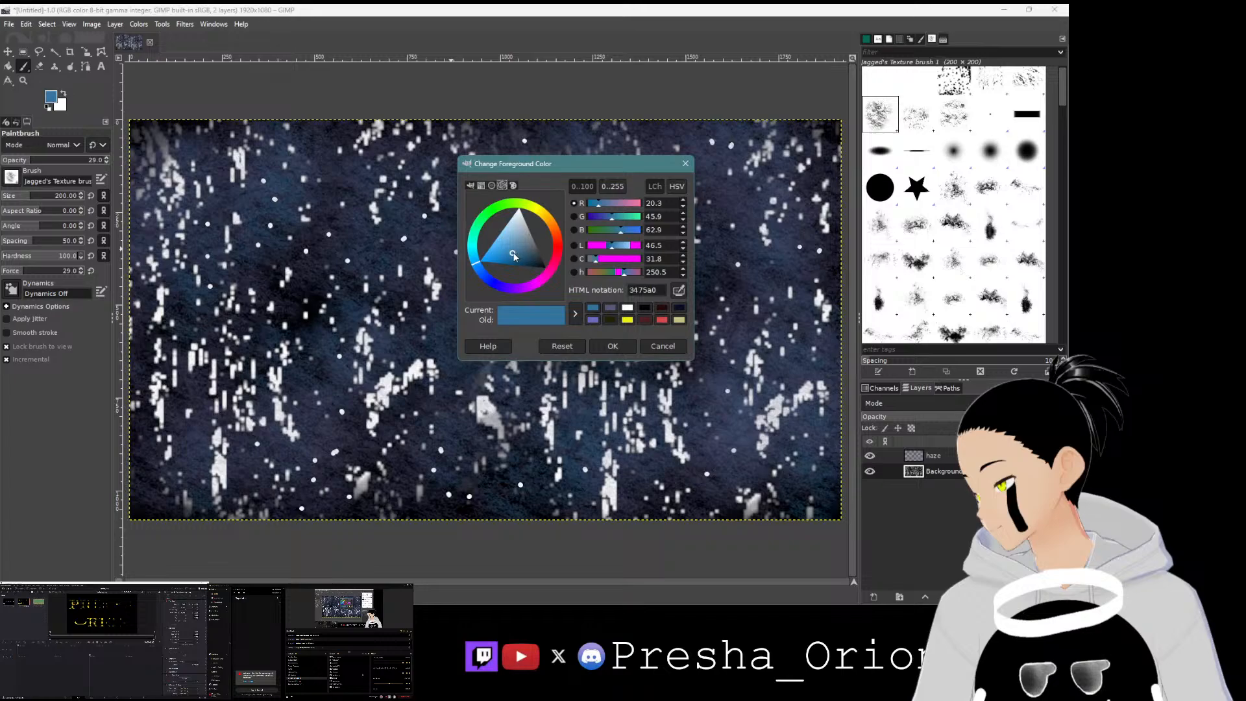
{"action": "left_click_drag", "start_coordinate": [514, 257], "coordinate": [584, 285]}
{"action": "left_click", "coordinate": [613, 346]}
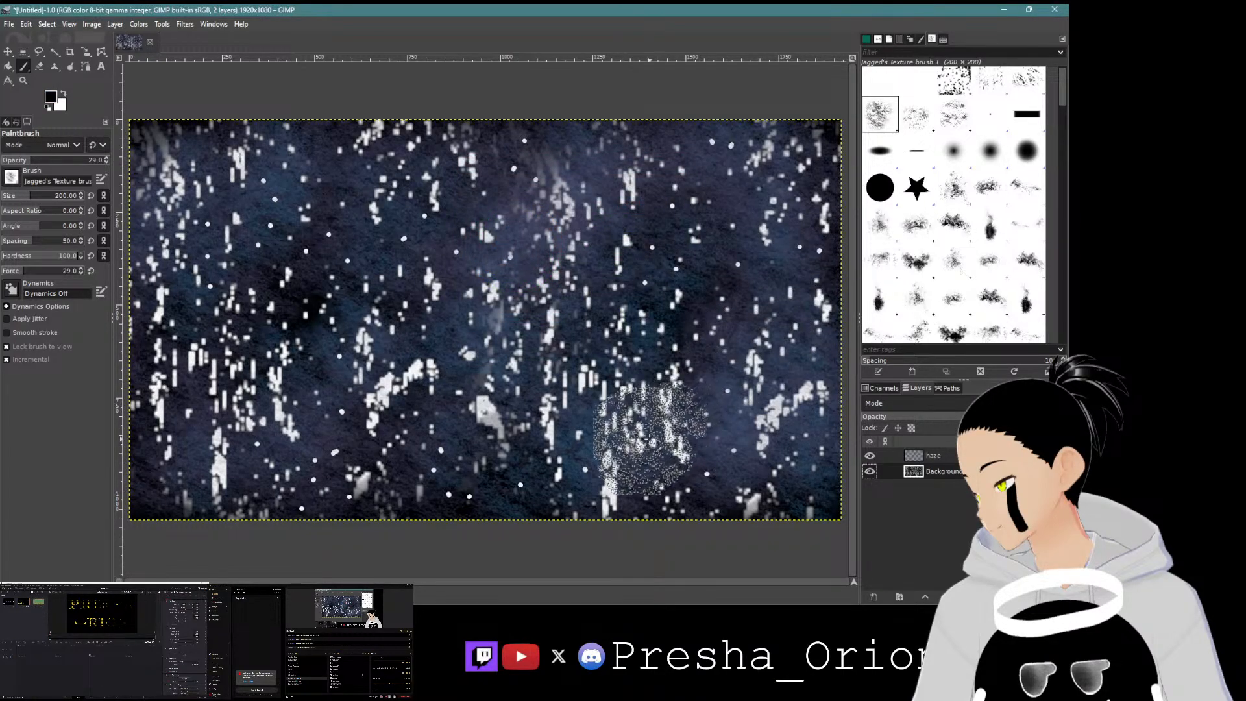
Step: Undo a test stamp, then select the 1 dotted texture brush and set its opacity to 61.7
{"action": "left_click", "coordinate": [817, 253]}
{"action": "key", "text": "ctrl+z"}
{"action": "left_click", "coordinate": [955, 83]}
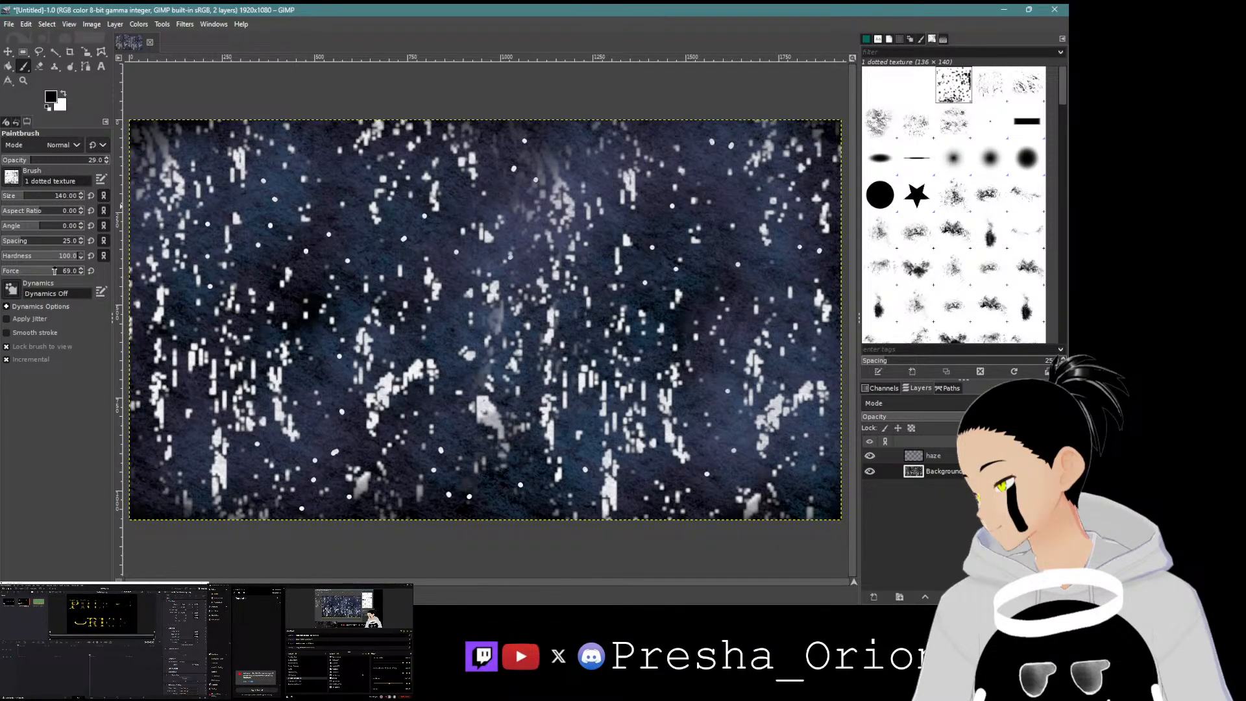
{"action": "left_click_drag", "start_coordinate": [33, 163], "coordinate": [64, 165]}
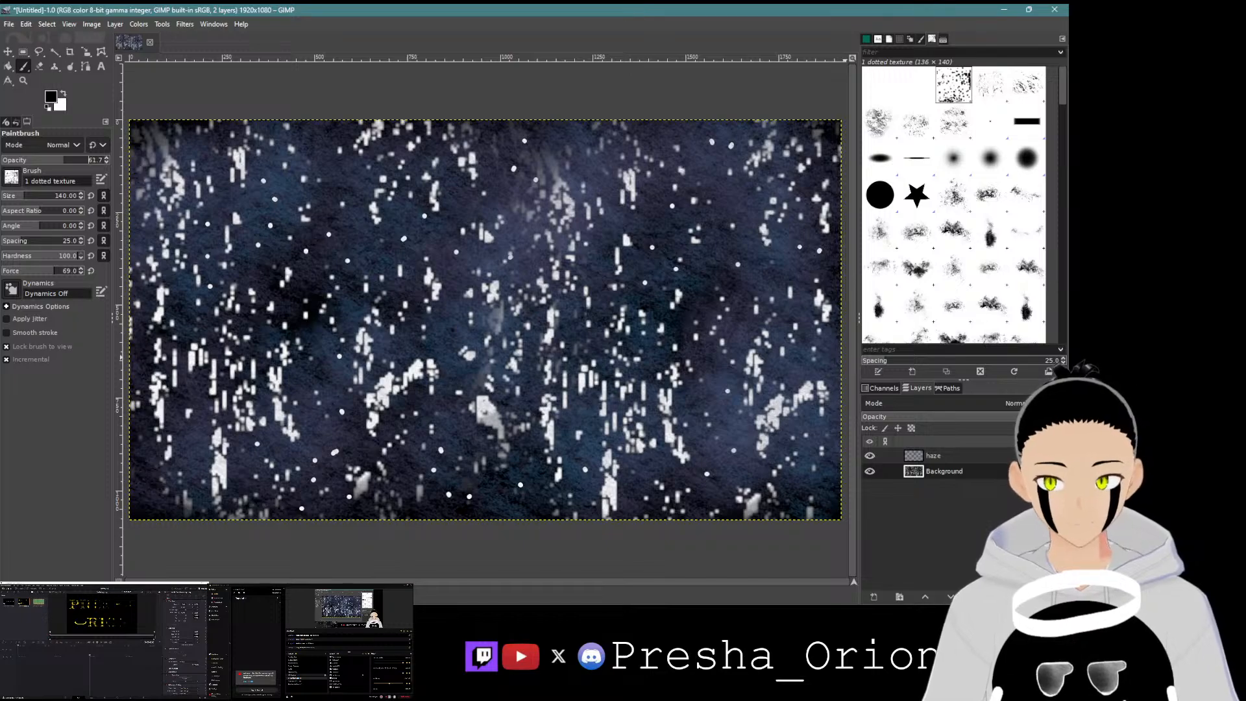
{"action": "left_click", "coordinate": [258, 691]}
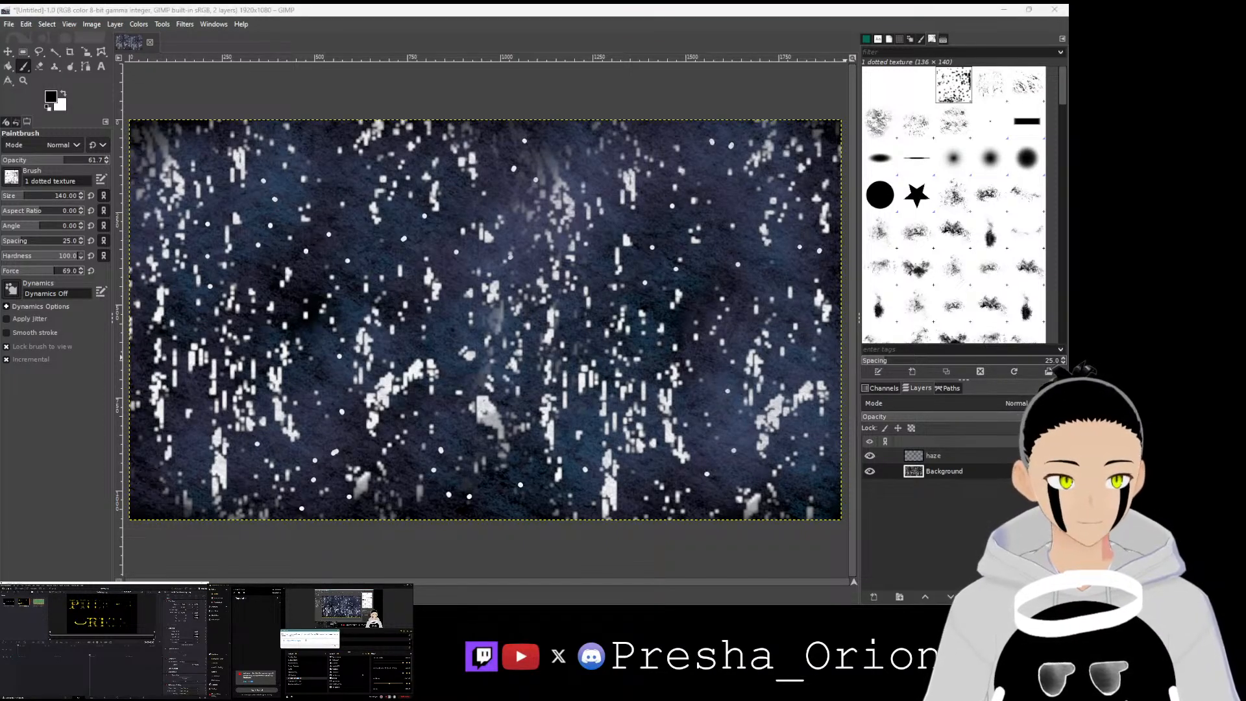
{"action": "left_click", "coordinate": [334, 646]}
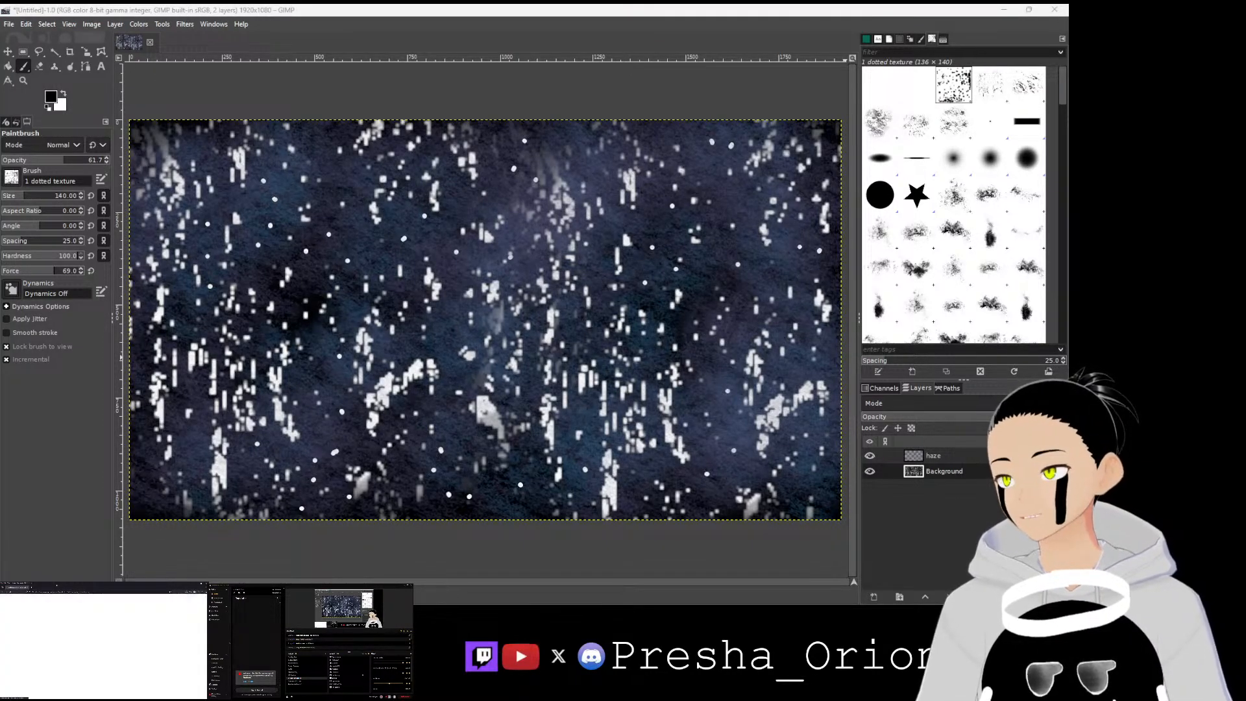
{"action": "left_click_drag", "start_coordinate": [57, 586], "coordinate": [257, 603]}
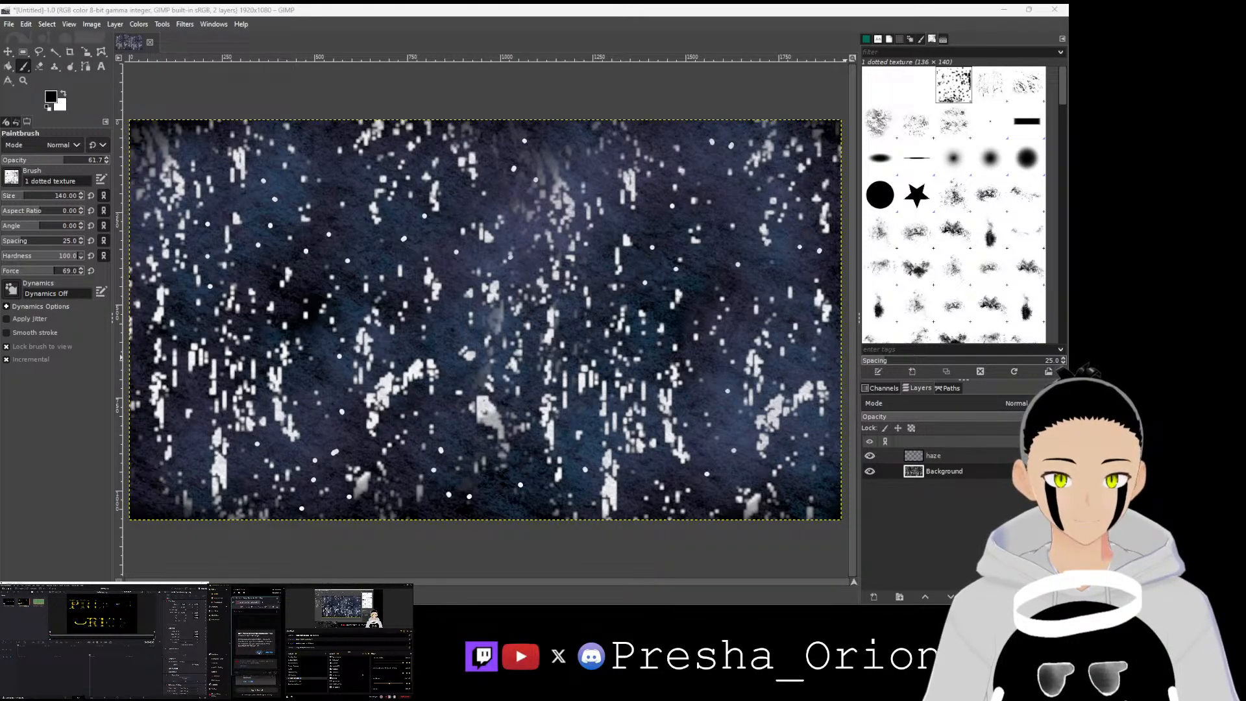
Step: Stamp the dotted texture brush across the Background layer, raising the brush opacity and force to 100
{"action": "left_click", "coordinate": [259, 653]}
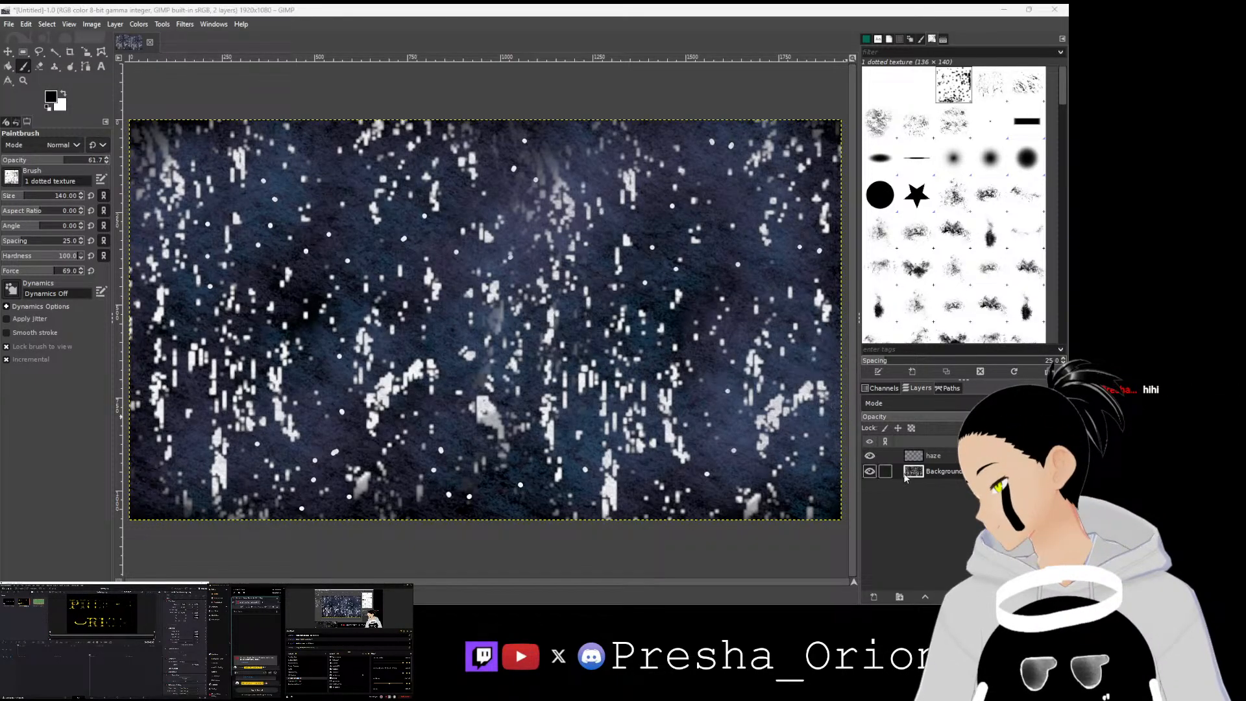
{"action": "mouse_move", "coordinate": [490, 421]}
{"action": "left_mouse_down"}
{"action": "mouse_move", "coordinate": [480, 437]}
{"action": "mouse_move", "coordinate": [484, 409]}
{"action": "mouse_move", "coordinate": [403, 418]}
{"action": "mouse_move", "coordinate": [363, 356]}
{"action": "mouse_move", "coordinate": [457, 428]}
{"action": "left_mouse_up"}
{"action": "left_click_drag", "start_coordinate": [65, 159], "coordinate": [145, 159]}
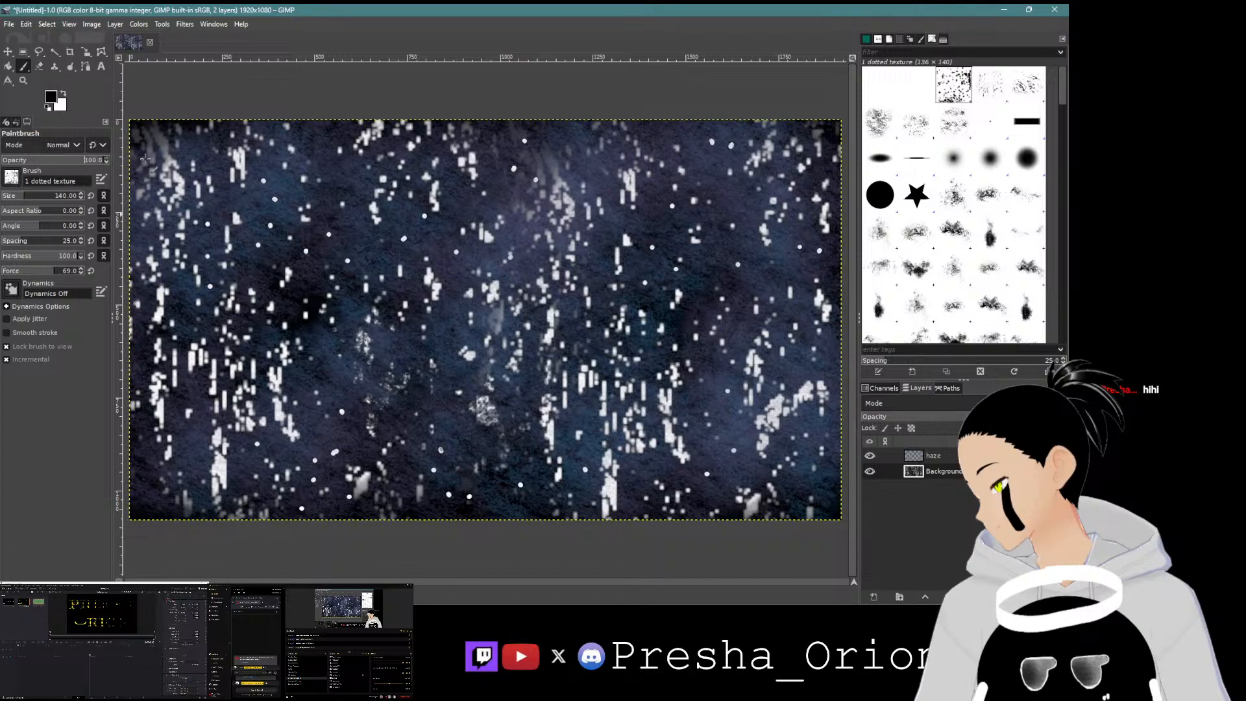
{"action": "left_click_drag", "start_coordinate": [81, 271], "coordinate": [104, 271]}
{"action": "left_click_drag", "start_coordinate": [481, 412], "coordinate": [526, 427]}
{"action": "mouse_move", "coordinate": [602, 449]}
{"action": "left_mouse_down"}
{"action": "mouse_move", "coordinate": [609, 476]}
{"action": "mouse_move", "coordinate": [665, 437]}
{"action": "mouse_move", "coordinate": [590, 419]}
{"action": "mouse_move", "coordinate": [626, 345]}
{"action": "mouse_move", "coordinate": [667, 344]}
{"action": "mouse_move", "coordinate": [599, 353]}
{"action": "mouse_move", "coordinate": [575, 329]}
{"action": "mouse_move", "coordinate": [551, 267]}
{"action": "mouse_move", "coordinate": [623, 253]}
{"action": "mouse_move", "coordinate": [521, 173]}
{"action": "mouse_move", "coordinate": [560, 209]}
{"action": "mouse_move", "coordinate": [397, 159]}
{"action": "mouse_move", "coordinate": [210, 245]}
{"action": "mouse_move", "coordinate": [189, 195]}
{"action": "mouse_move", "coordinate": [151, 159]}
{"action": "mouse_move", "coordinate": [243, 260]}
{"action": "mouse_move", "coordinate": [255, 365]}
{"action": "mouse_move", "coordinate": [234, 358]}
{"action": "mouse_move", "coordinate": [136, 408]}
{"action": "mouse_move", "coordinate": [170, 422]}
{"action": "mouse_move", "coordinate": [156, 387]}
{"action": "mouse_move", "coordinate": [320, 347]}
{"action": "mouse_move", "coordinate": [324, 404]}
{"action": "mouse_move", "coordinate": [263, 458]}
{"action": "mouse_move", "coordinate": [149, 486]}
{"action": "mouse_move", "coordinate": [307, 444]}
{"action": "mouse_move", "coordinate": [278, 418]}
{"action": "mouse_move", "coordinate": [275, 396]}
{"action": "mouse_move", "coordinate": [307, 389]}
{"action": "mouse_move", "coordinate": [273, 423]}
{"action": "mouse_move", "coordinate": [265, 399]}
{"action": "mouse_move", "coordinate": [237, 425]}
{"action": "left_mouse_up"}
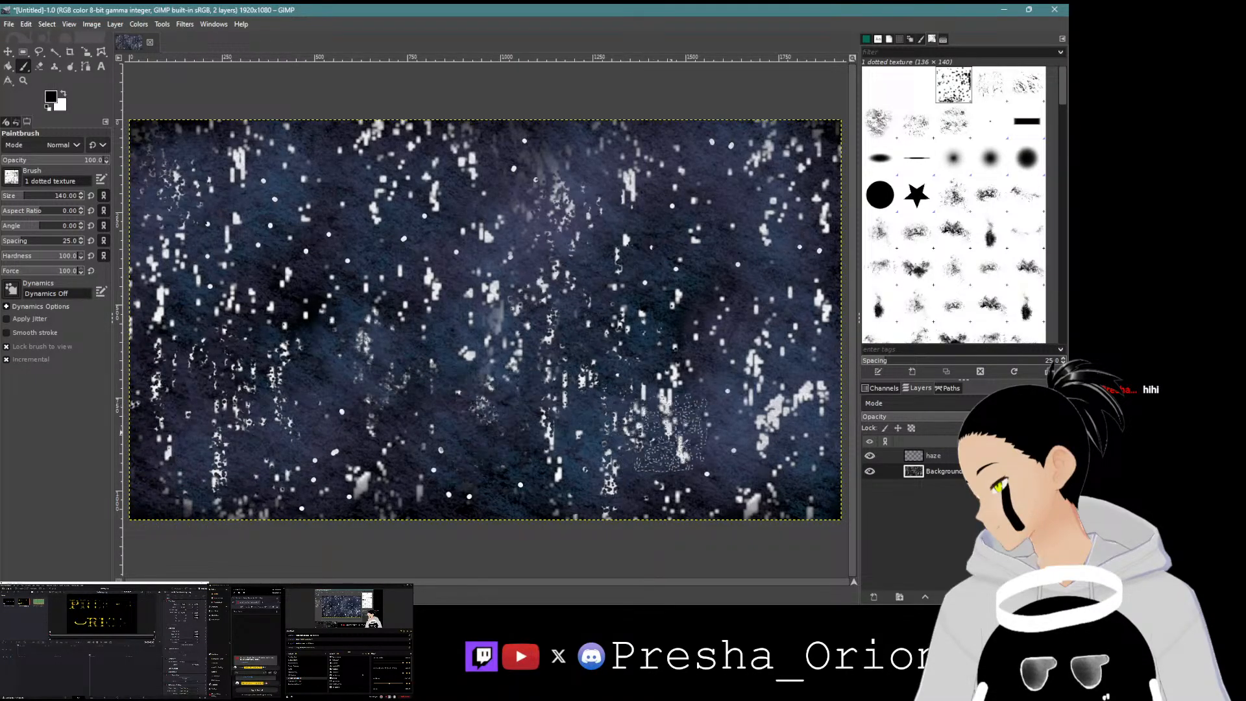
{"action": "mouse_move", "coordinate": [740, 448]}
{"action": "left_mouse_down"}
{"action": "mouse_move", "coordinate": [792, 456]}
{"action": "mouse_move", "coordinate": [792, 341]}
{"action": "mouse_move", "coordinate": [801, 433]}
{"action": "mouse_move", "coordinate": [809, 342]}
{"action": "mouse_move", "coordinate": [806, 428]}
{"action": "mouse_move", "coordinate": [778, 364]}
{"action": "left_mouse_up"}
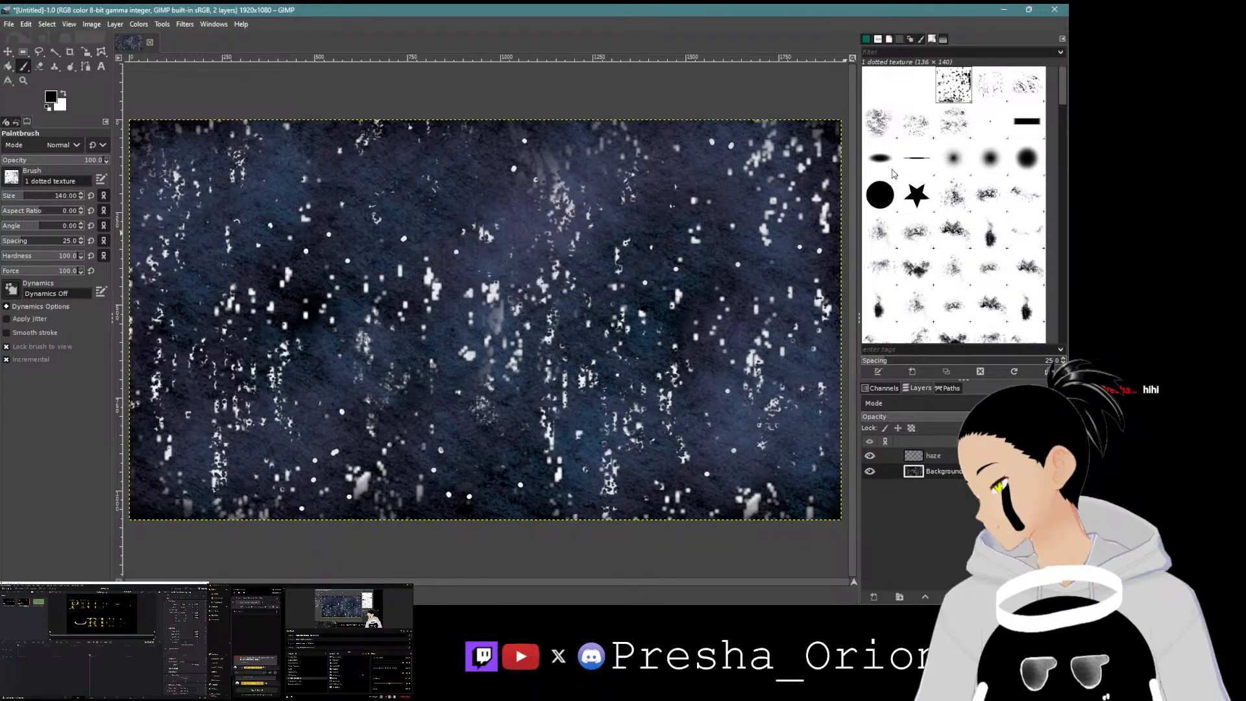
Step: Select the 2. Hardness 100 brush and swap the colours to a white foreground and black background
{"action": "left_click", "coordinate": [875, 204]}
{"action": "left_click", "coordinate": [63, 94]}
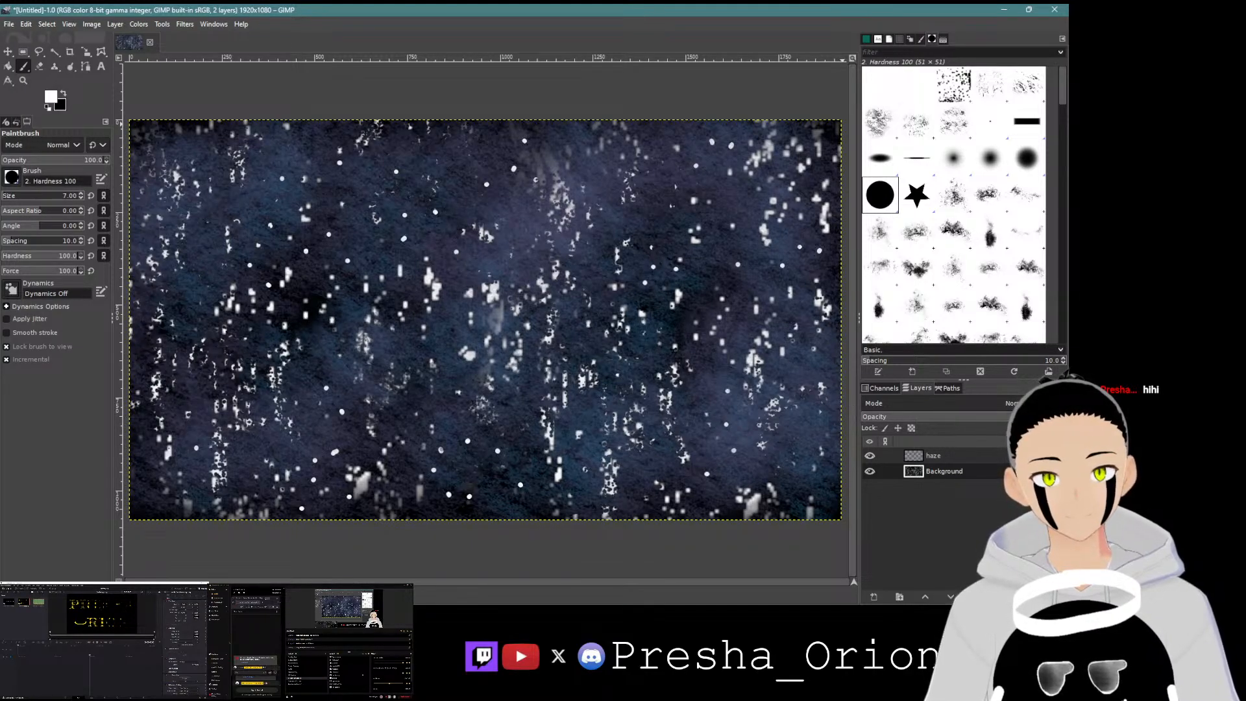
{"action": "left_click_drag", "start_coordinate": [265, 598], "coordinate": [252, 595]}
{"action": "left_click_drag", "start_coordinate": [285, 643], "coordinate": [231, 643]}
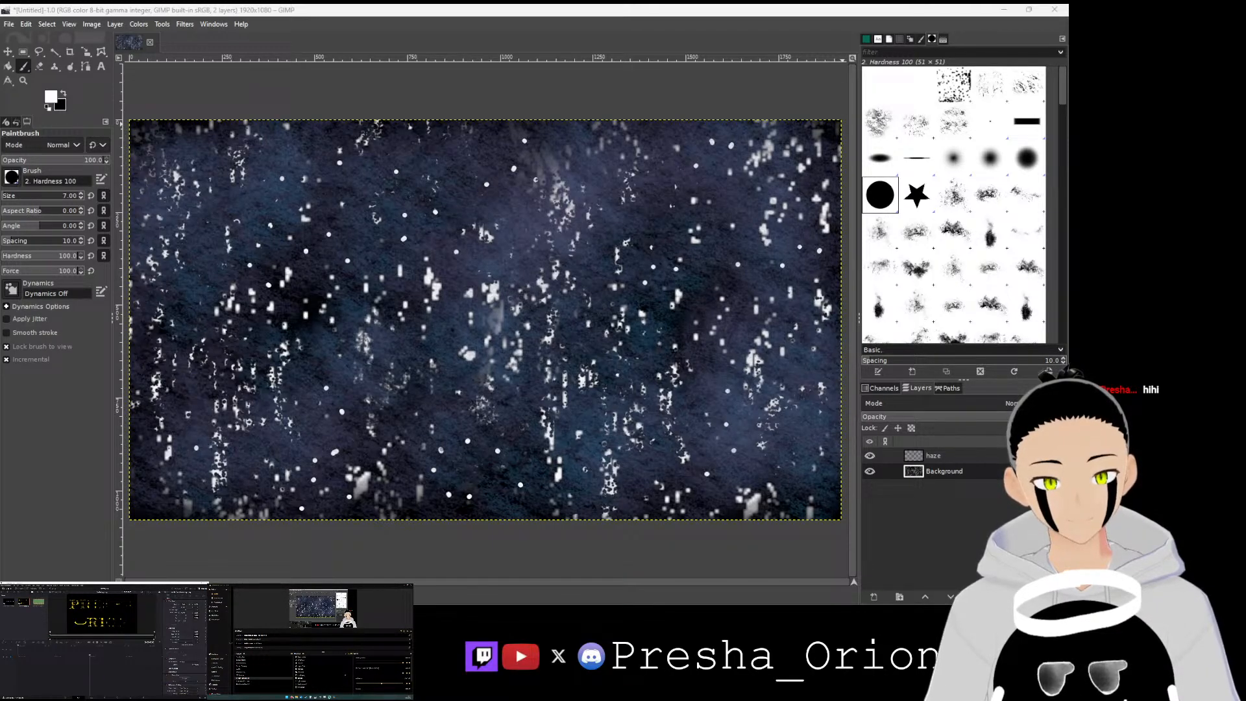
{"action": "left_click", "coordinate": [292, 697]}
{"action": "left_click_drag", "start_coordinate": [244, 599], "coordinate": [270, 595]}
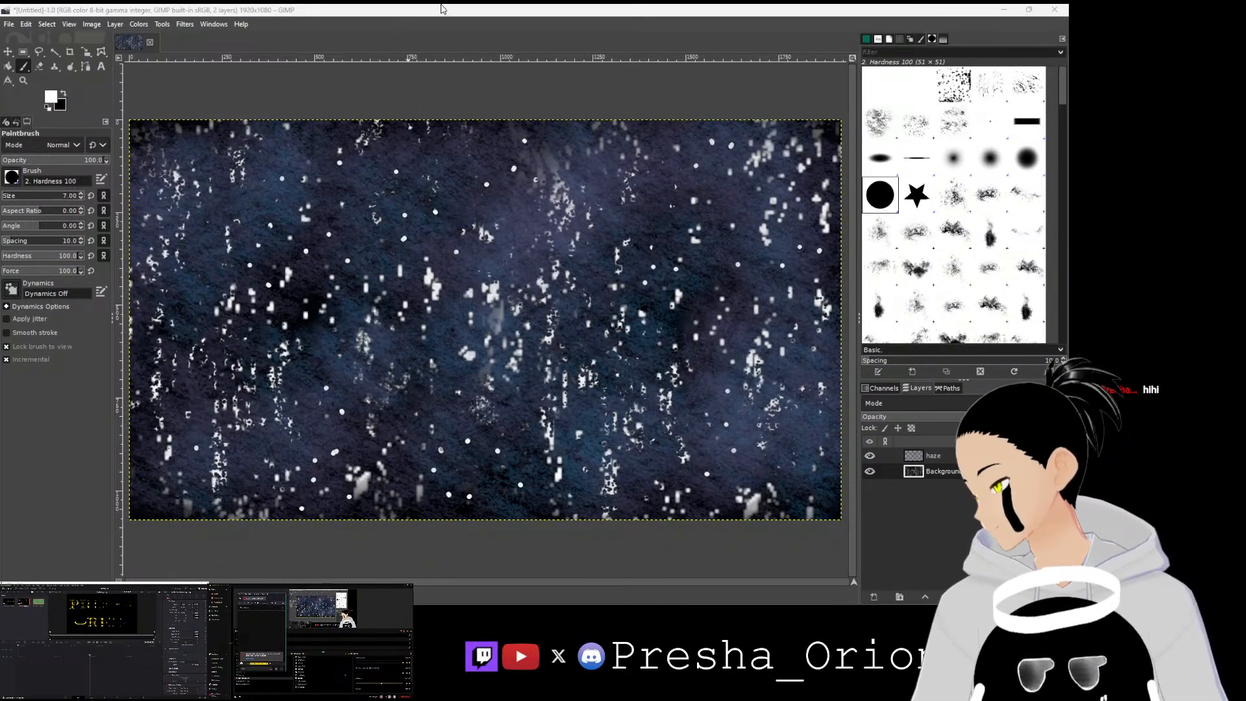
Step: Bring the Presha logo image into the canvas as a new layer
{"action": "left_click_drag", "start_coordinate": [443, 10], "coordinate": [389, 459]}
{"action": "left_click_drag", "start_coordinate": [745, 425], "coordinate": [675, 514]}
{"action": "left_click_drag", "start_coordinate": [663, 451], "coordinate": [619, 19]}
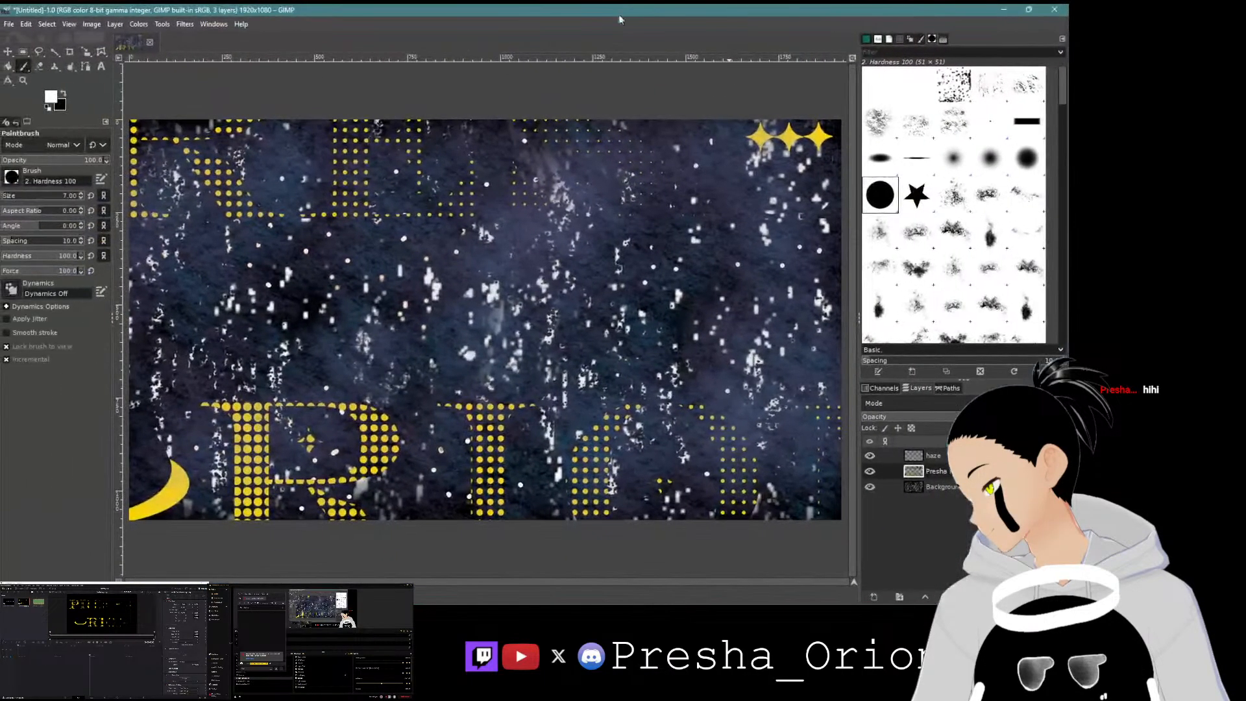
Step: Move the Presha logo layer to the top and scale it to about 1927 x 1124 pixels to fit the canvas
{"action": "left_click", "coordinate": [85, 51]}
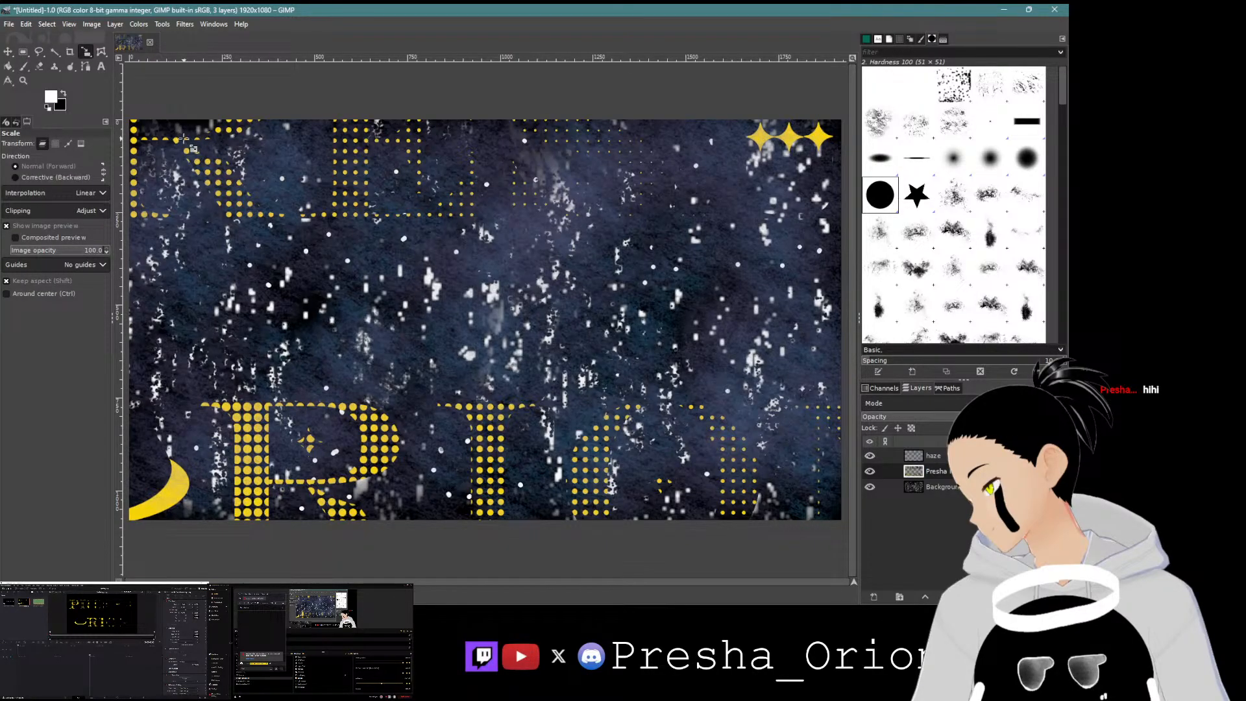
{"action": "left_click_drag", "start_coordinate": [917, 479], "coordinate": [917, 452]}
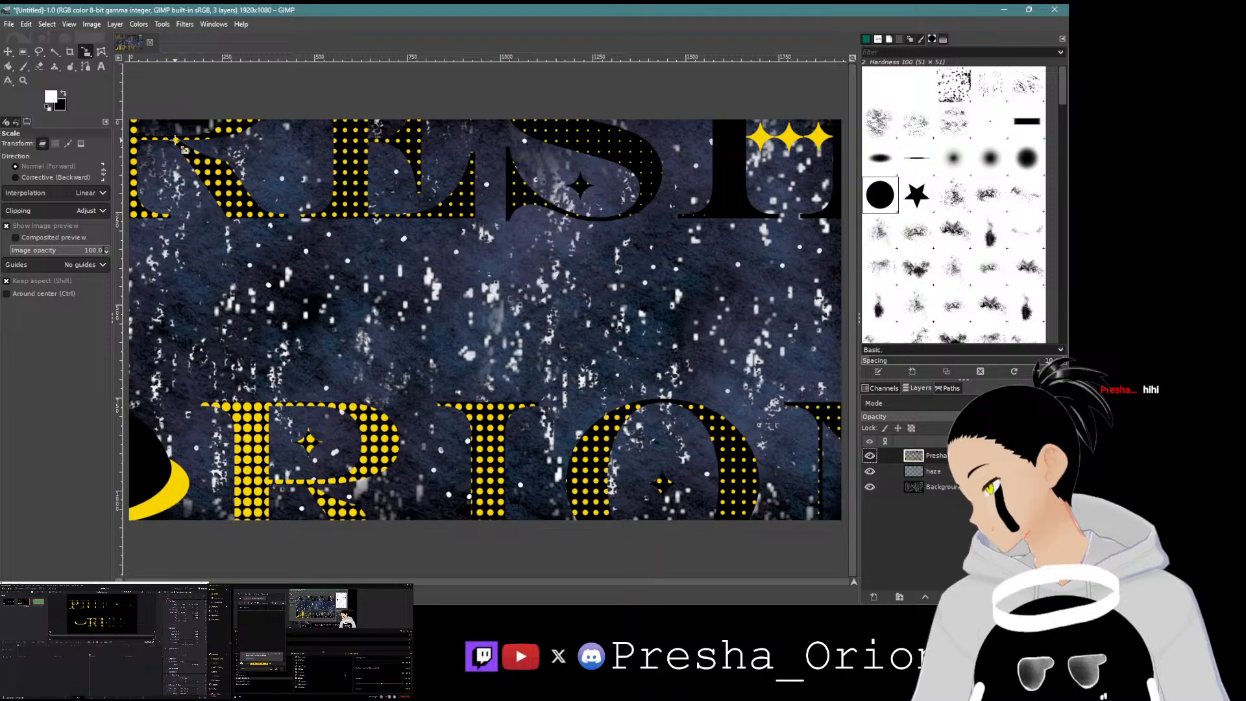
{"action": "left_click_drag", "start_coordinate": [175, 139], "coordinate": [620, 340]}
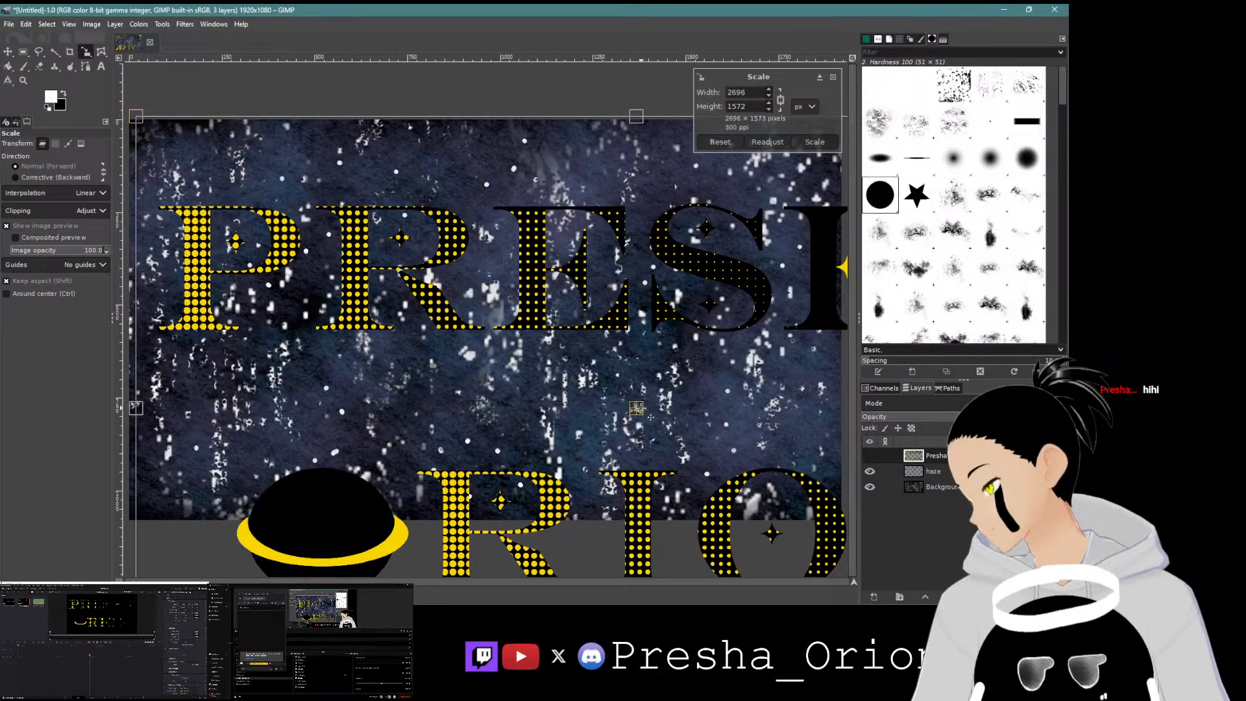
{"action": "left_click_drag", "start_coordinate": [651, 417], "coordinate": [642, 422]}
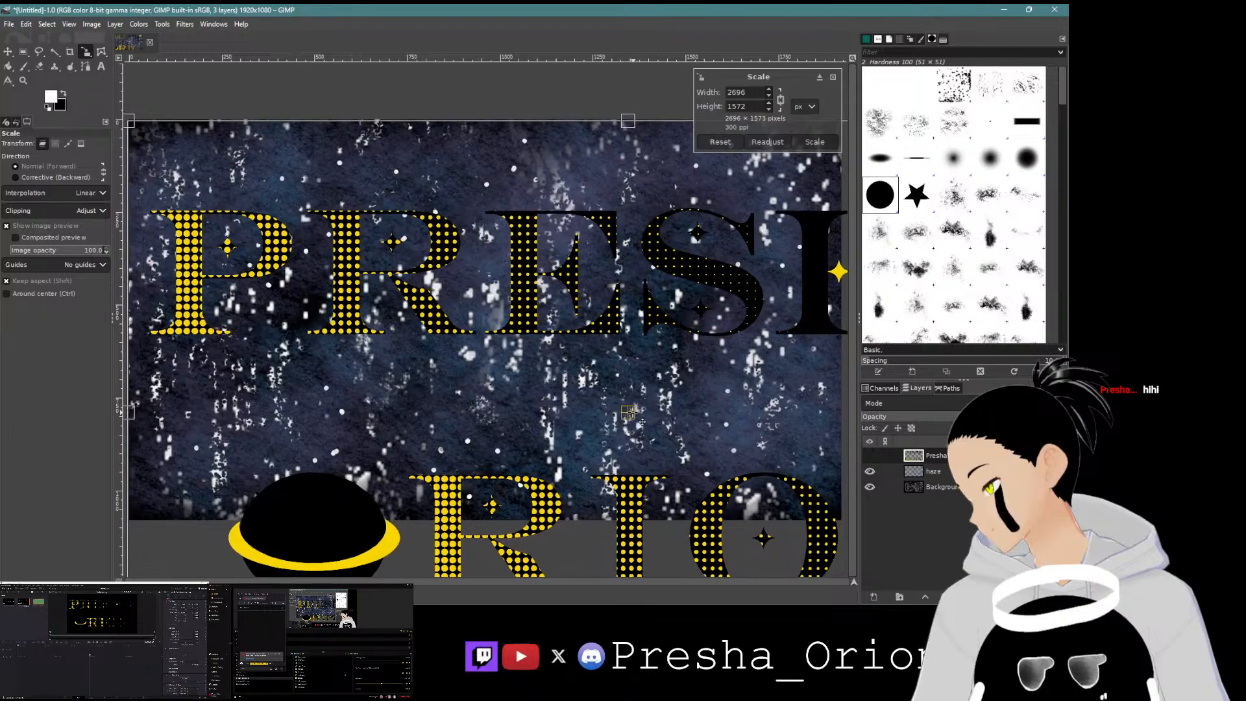
{"action": "left_click_drag", "start_coordinate": [823, 557], "coordinate": [548, 405]}
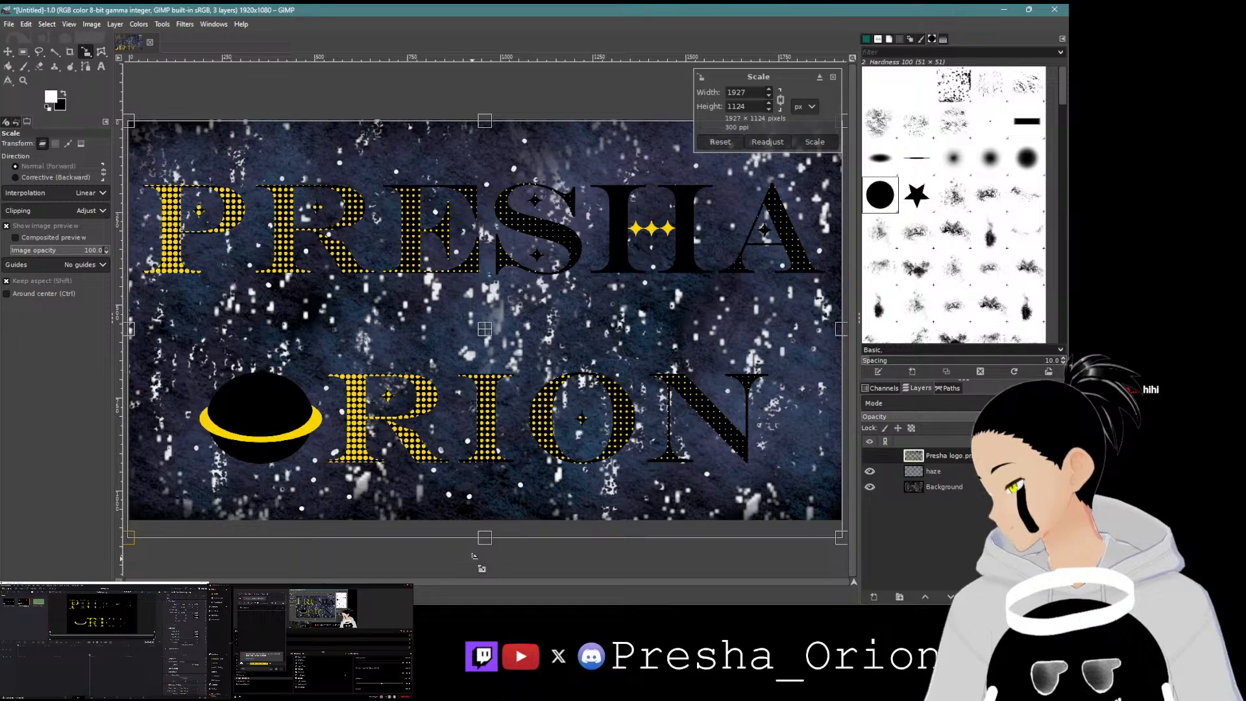
{"action": "left_click", "coordinate": [870, 455]}
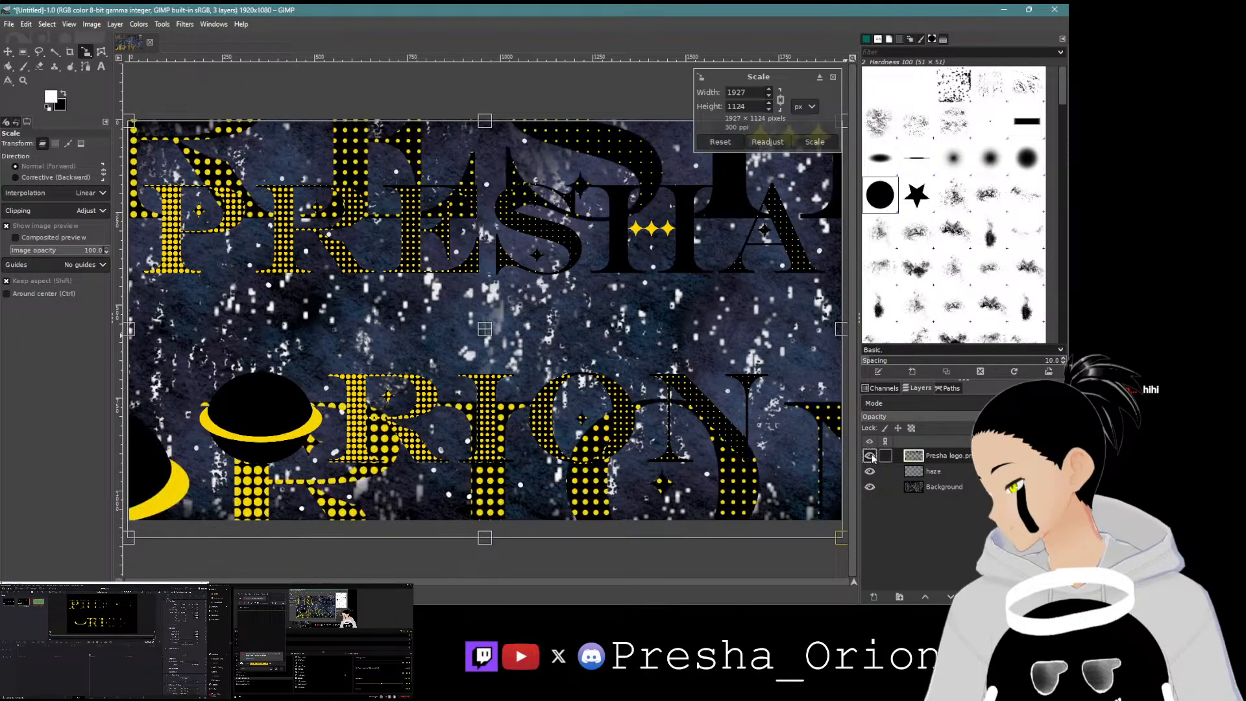
{"action": "left_click", "coordinate": [870, 456]}
{"action": "left_click", "coordinate": [869, 455]}
{"action": "left_click", "coordinate": [870, 457]}
{"action": "left_click", "coordinate": [816, 143]}
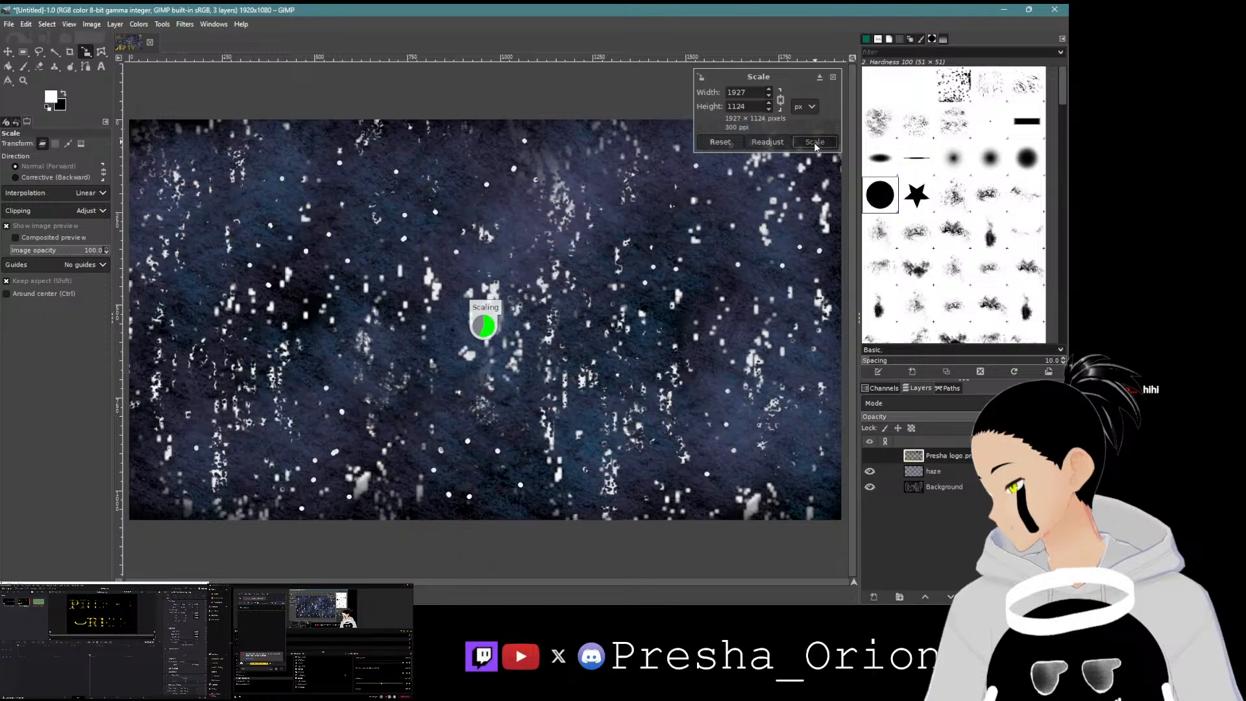
Step: Hide the logo layer and add a copy of the haze layer placed just below it
{"action": "left_click", "coordinate": [870, 457]}
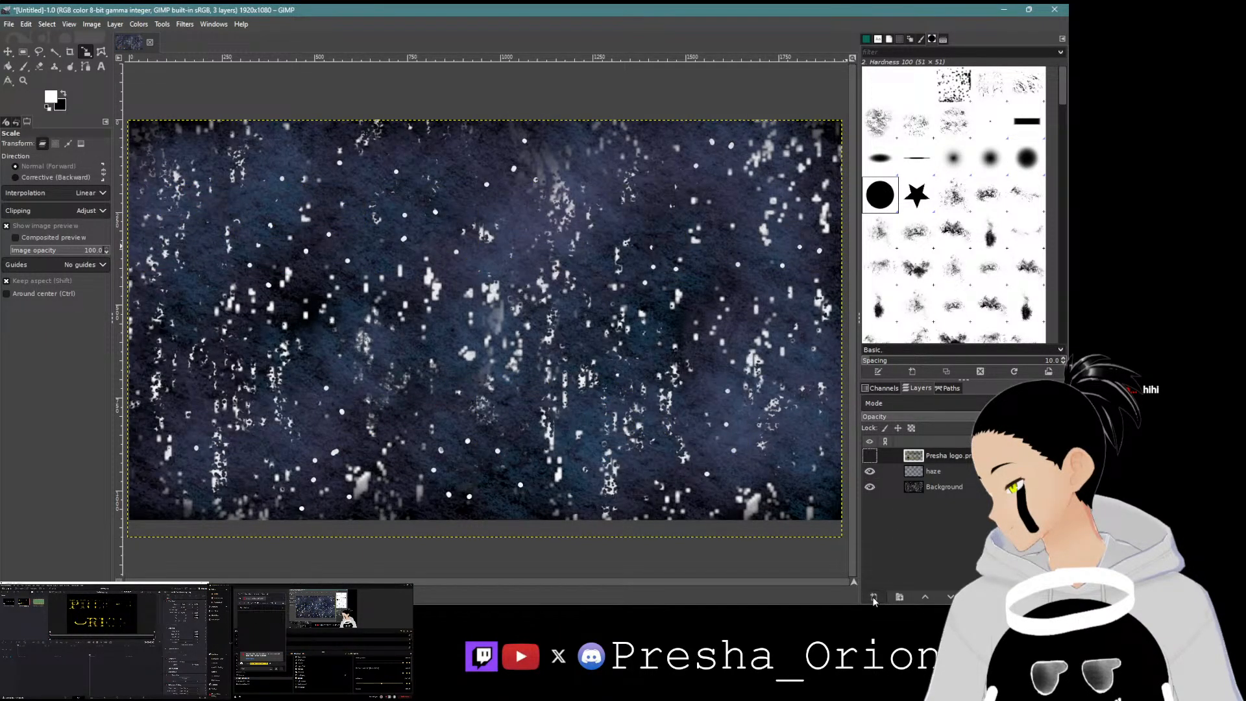
{"action": "left_click", "coordinate": [874, 597]}
{"action": "left_click", "coordinate": [949, 586]}
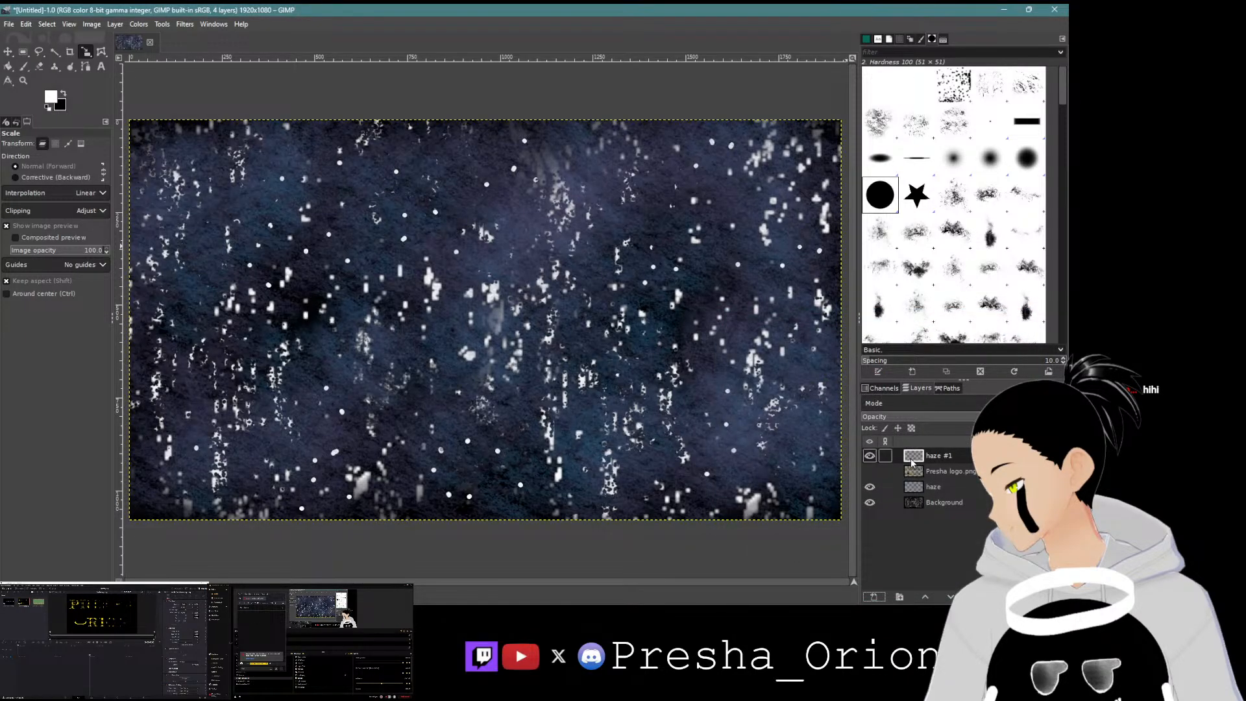
{"action": "left_click_drag", "start_coordinate": [913, 457], "coordinate": [915, 481]}
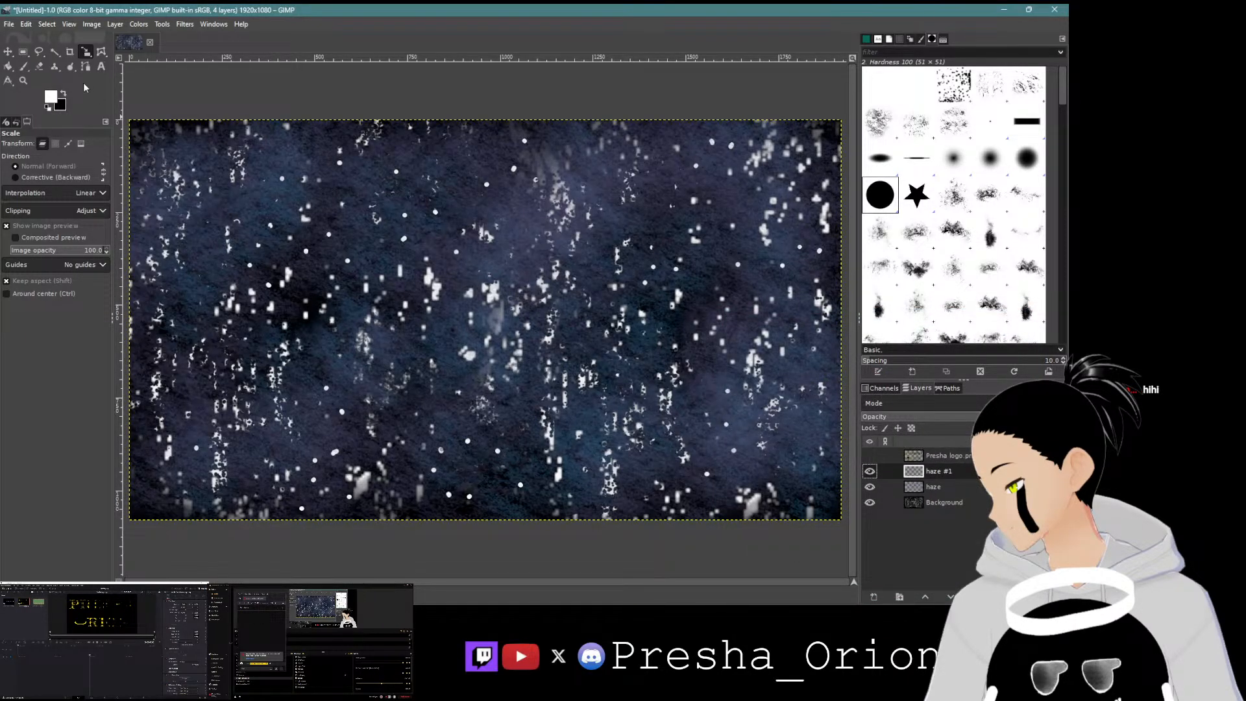
Step: Set the foreground colour to a saturated blue
{"action": "left_click", "coordinate": [52, 97]}
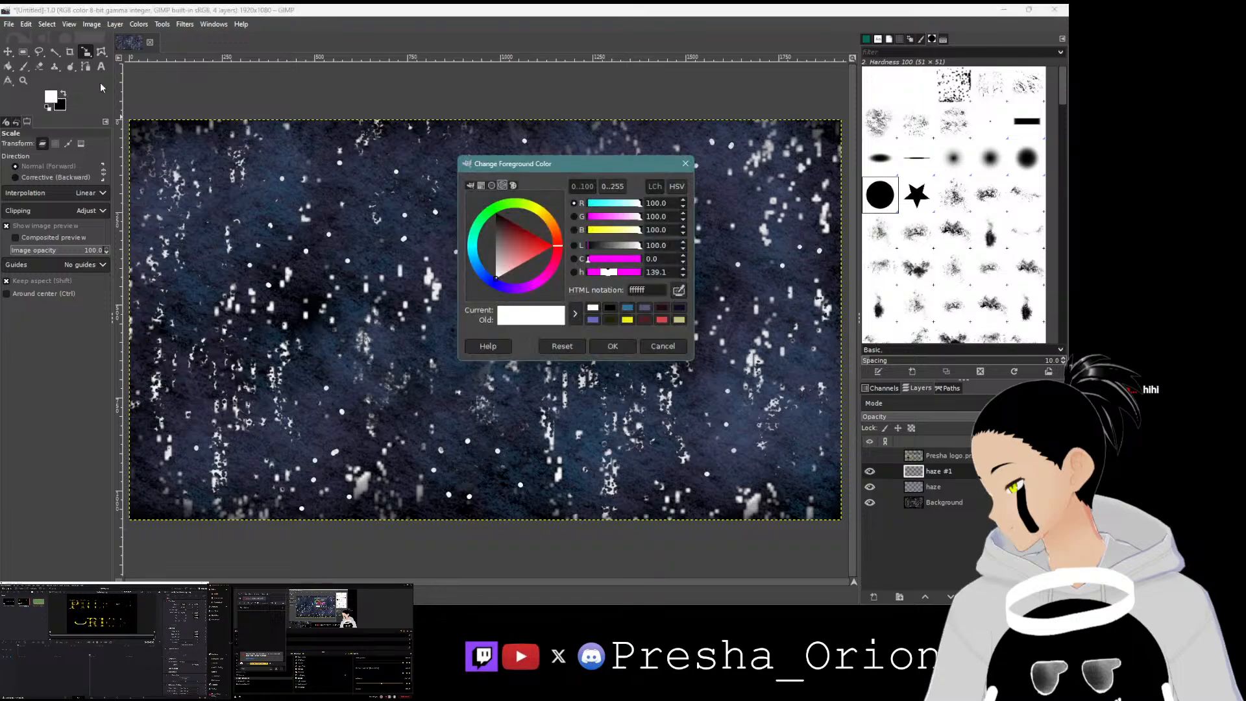
{"action": "mouse_move", "coordinate": [558, 250]}
{"action": "left_mouse_down"}
{"action": "mouse_move", "coordinate": [548, 269]}
{"action": "mouse_move", "coordinate": [503, 287]}
{"action": "mouse_move", "coordinate": [469, 259]}
{"action": "left_mouse_up"}
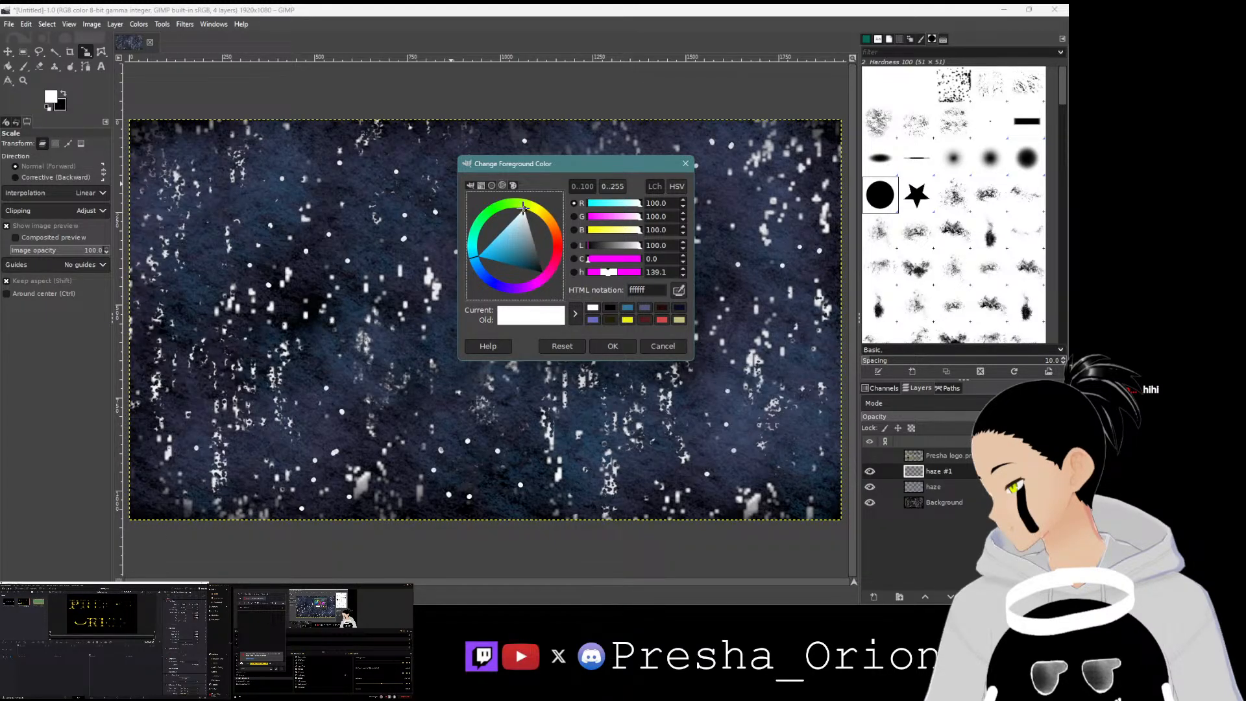
{"action": "mouse_move", "coordinate": [523, 207]}
{"action": "left_mouse_down"}
{"action": "mouse_move", "coordinate": [493, 209]}
{"action": "mouse_move", "coordinate": [470, 257]}
{"action": "mouse_move", "coordinate": [497, 252]}
{"action": "mouse_move", "coordinate": [485, 249]}
{"action": "mouse_move", "coordinate": [483, 282]}
{"action": "left_mouse_up"}
{"action": "left_click", "coordinate": [504, 250]}
{"action": "left_click", "coordinate": [596, 348]}
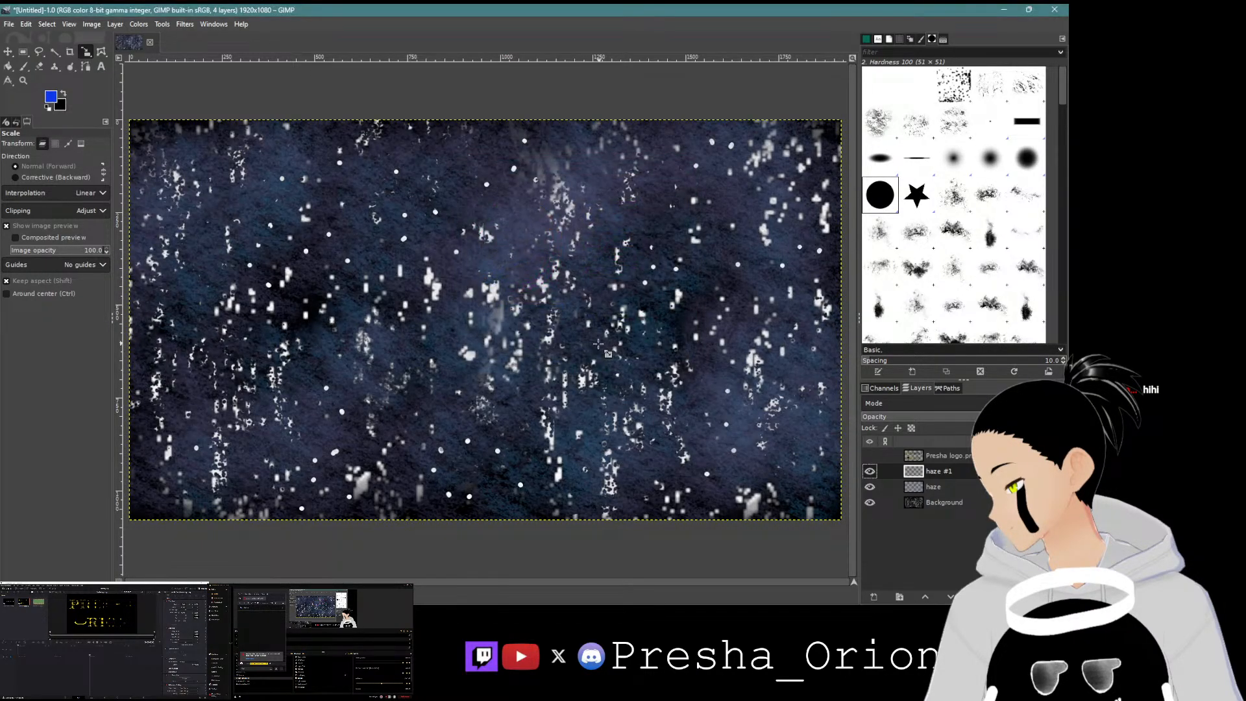
Step: Paint blue grunge over the canvas with the Paintbrush using 41_grunge_brushes at 29 opacity and 34 force
{"action": "left_click", "coordinate": [24, 66]}
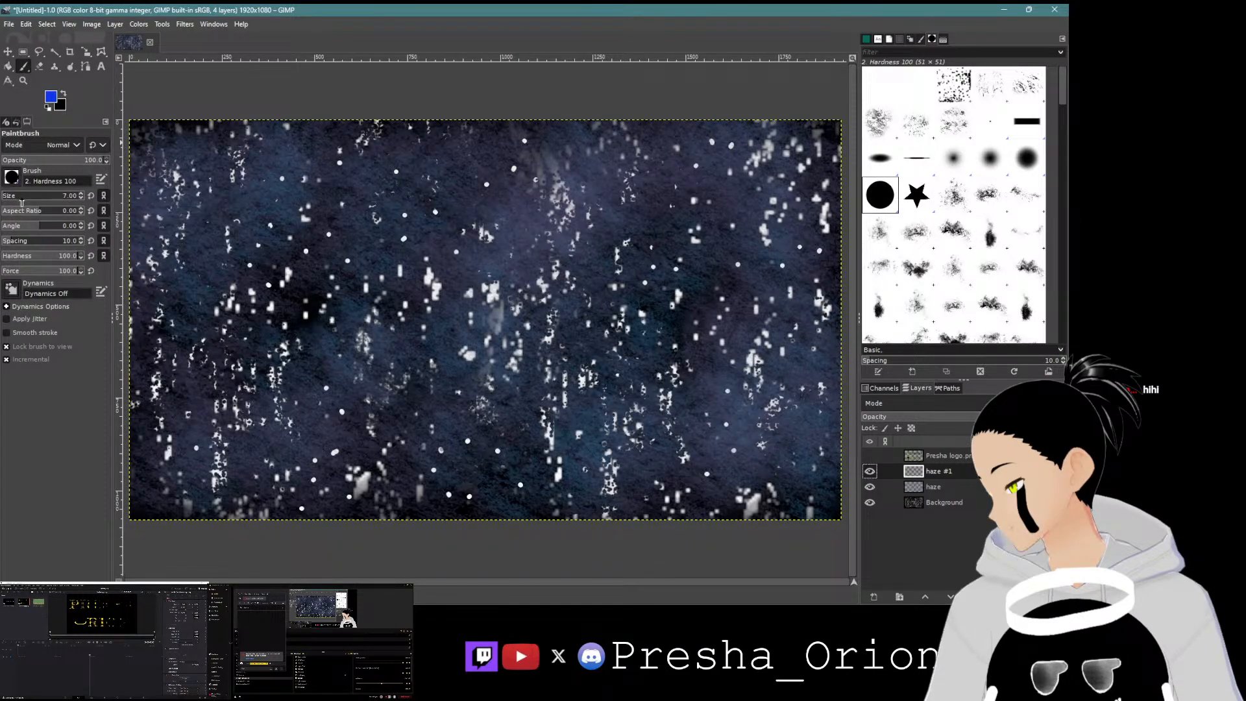
{"action": "left_click", "coordinate": [958, 202]}
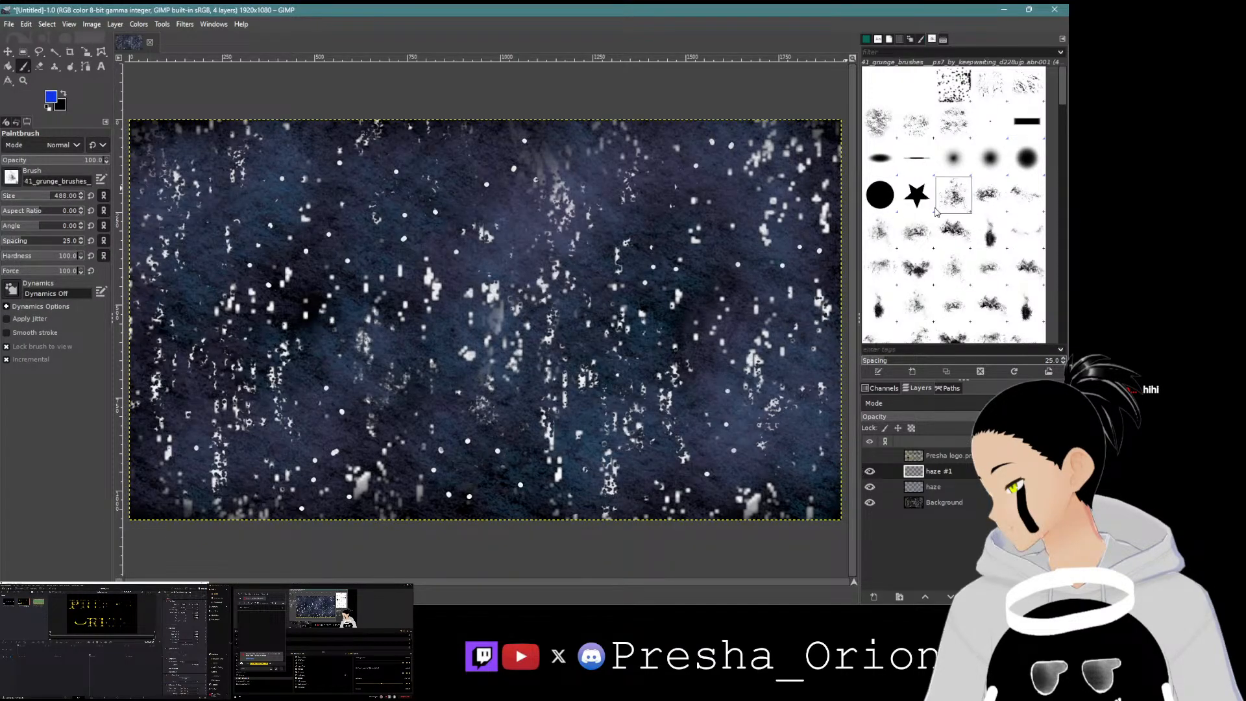
{"action": "left_click", "coordinate": [29, 163]}
{"action": "left_click", "coordinate": [27, 271]}
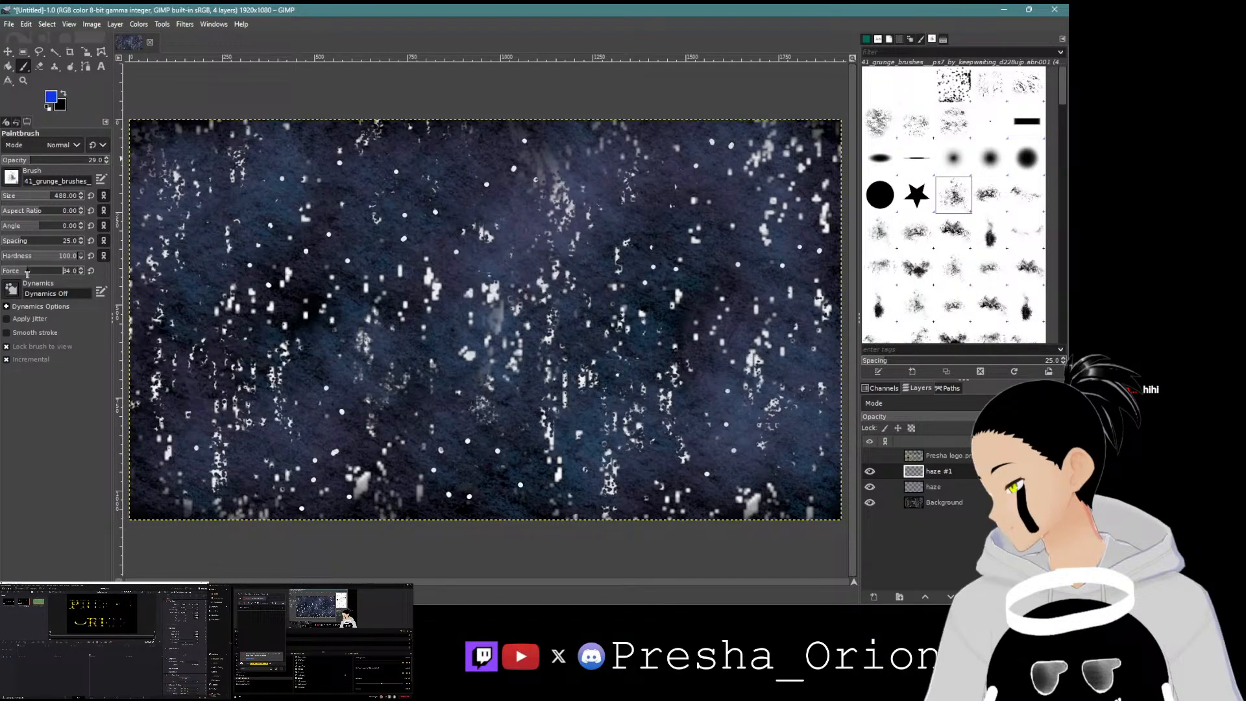
{"action": "left_click", "coordinate": [189, 224]}
{"action": "mouse_move", "coordinate": [566, 213]}
{"action": "left_mouse_down"}
{"action": "mouse_move", "coordinate": [768, 250]}
{"action": "mouse_move", "coordinate": [536, 387]}
{"action": "mouse_move", "coordinate": [308, 441]}
{"action": "mouse_move", "coordinate": [163, 409]}
{"action": "mouse_move", "coordinate": [259, 304]}
{"action": "mouse_move", "coordinate": [415, 189]}
{"action": "mouse_move", "coordinate": [711, 219]}
{"action": "mouse_move", "coordinate": [772, 326]}
{"action": "mouse_move", "coordinate": [719, 444]}
{"action": "mouse_move", "coordinate": [559, 508]}
{"action": "mouse_move", "coordinate": [319, 543]}
{"action": "mouse_move", "coordinate": [550, 318]}
{"action": "left_mouse_up"}
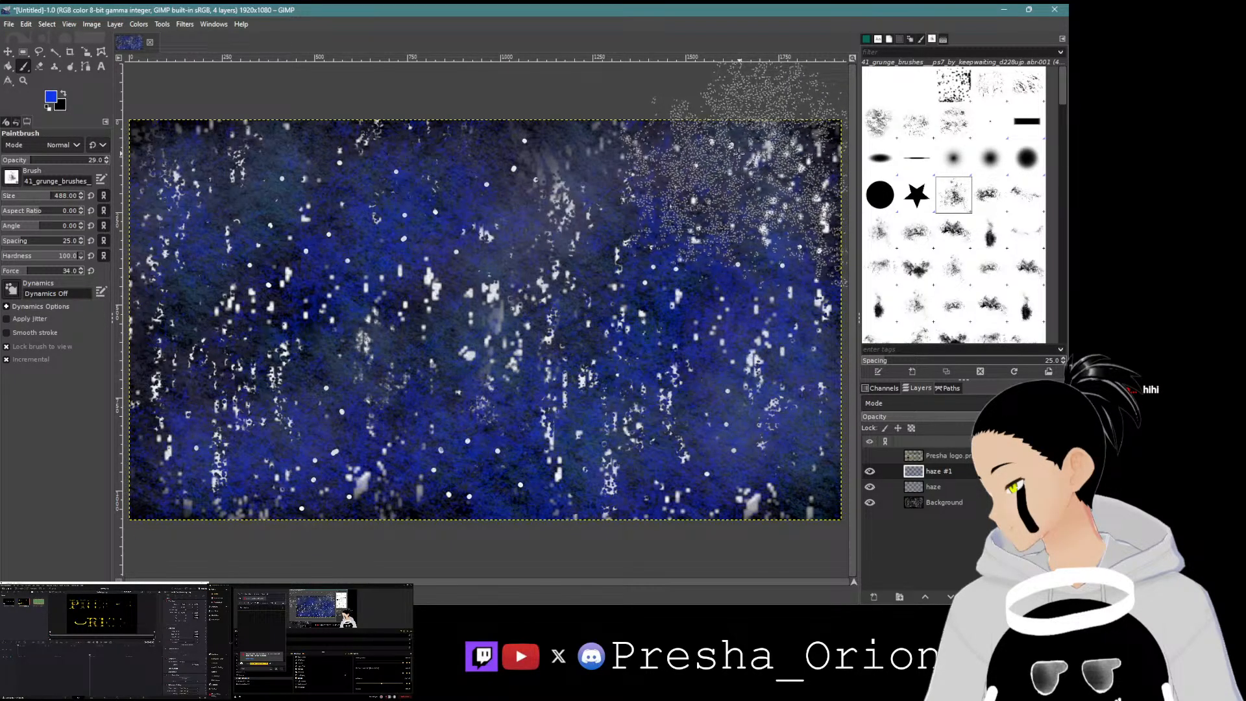
Step: Briefly show the logo layer to check it, then export the image without it as blue stary bg.png on the Desktop
{"action": "left_click", "coordinate": [870, 456]}
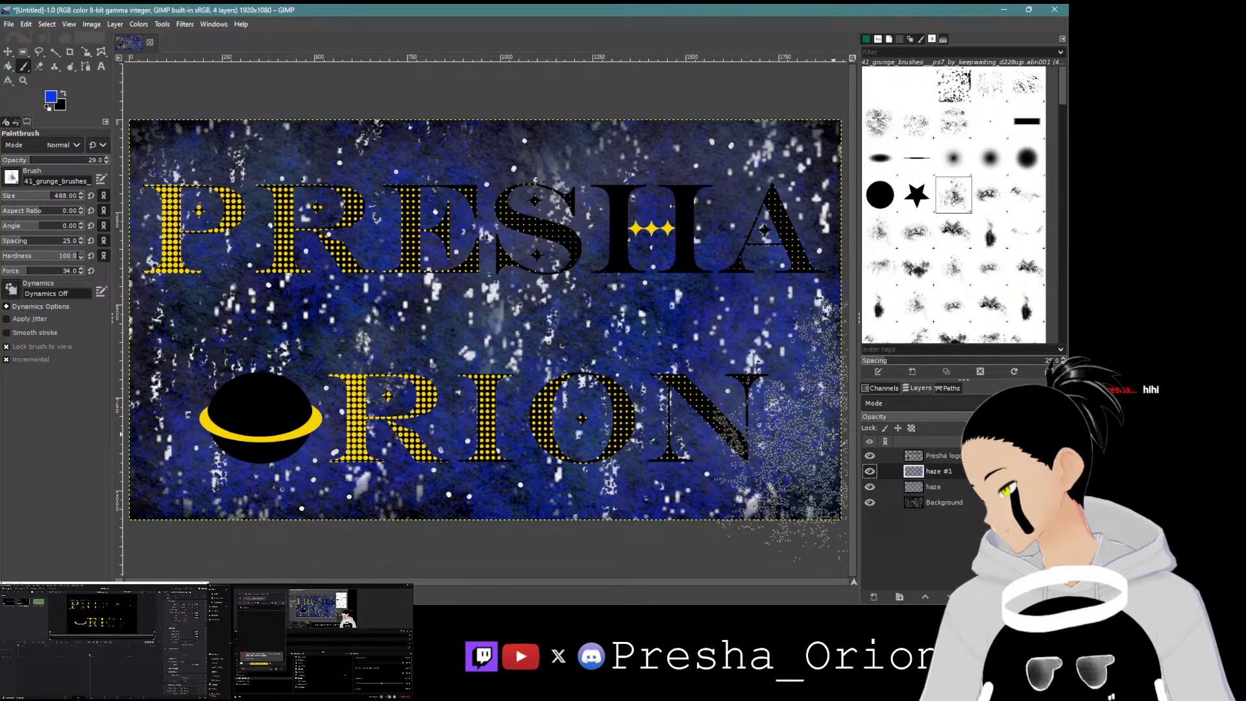
{"action": "left_click", "coordinate": [870, 456]}
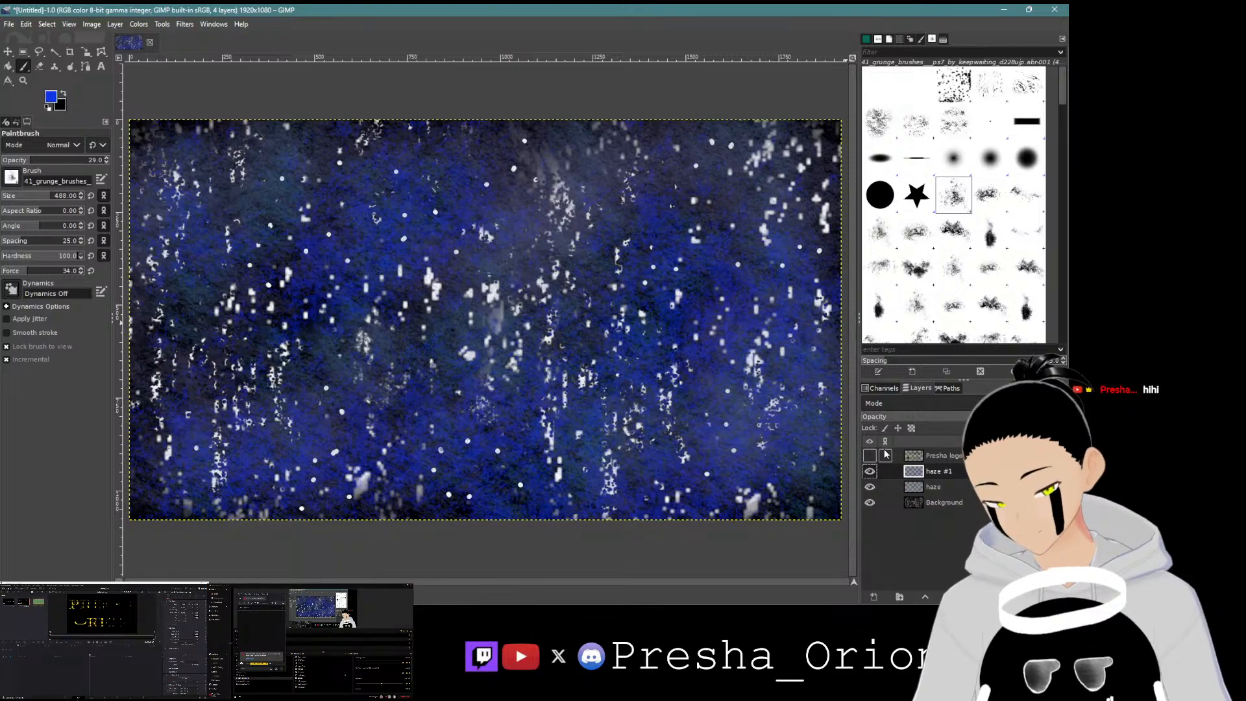
{"action": "key", "text": "ctrl+shift+e"}
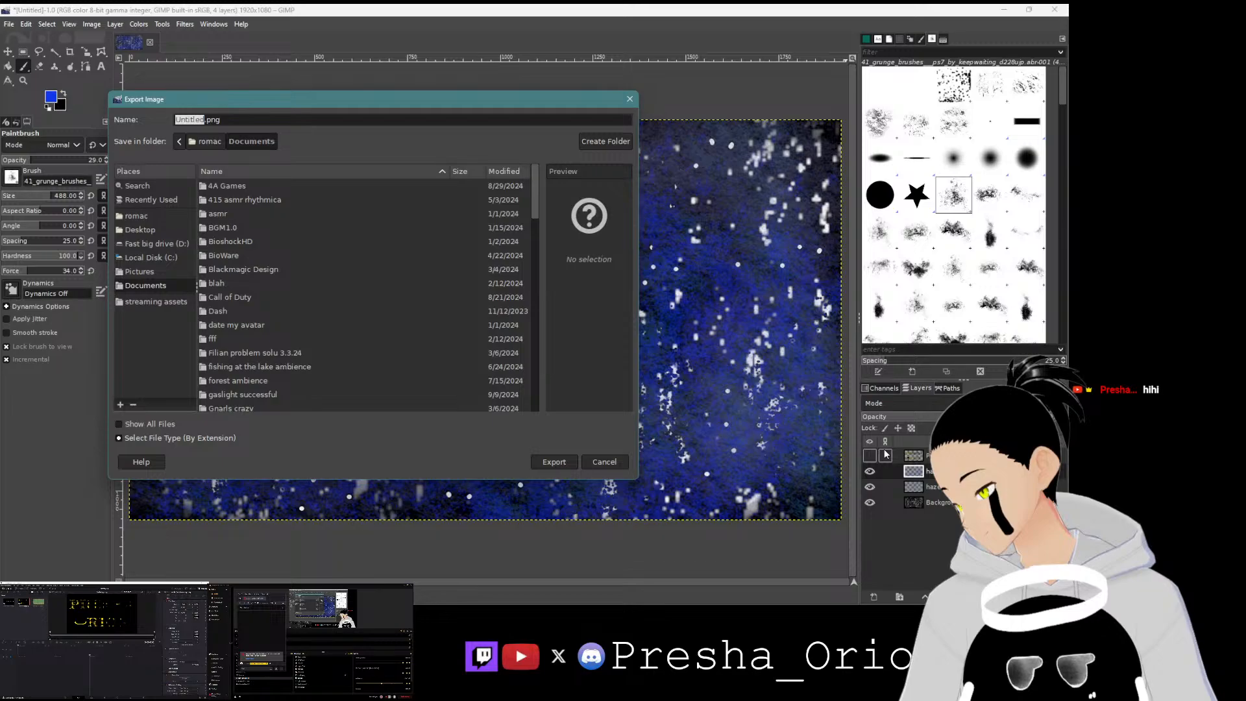
{"action": "type", "text": "blue stary bg"}
{"action": "left_click", "coordinate": [153, 230]}
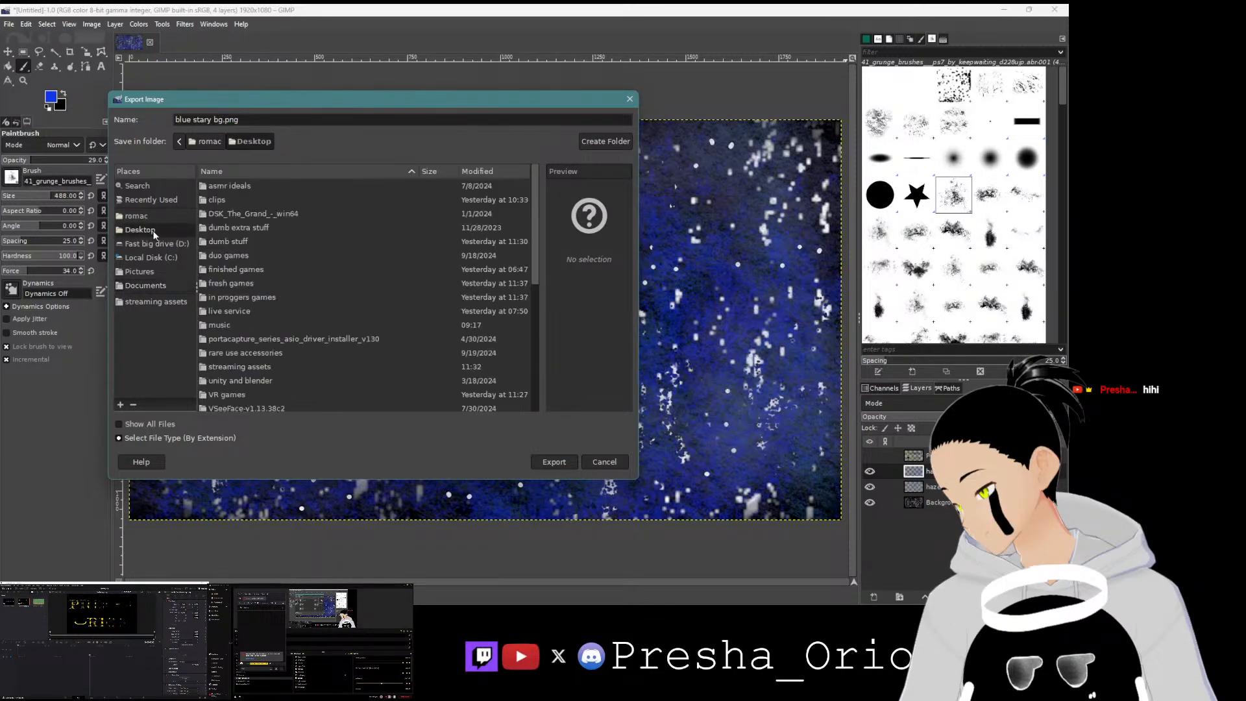
{"action": "left_click", "coordinate": [561, 462]}
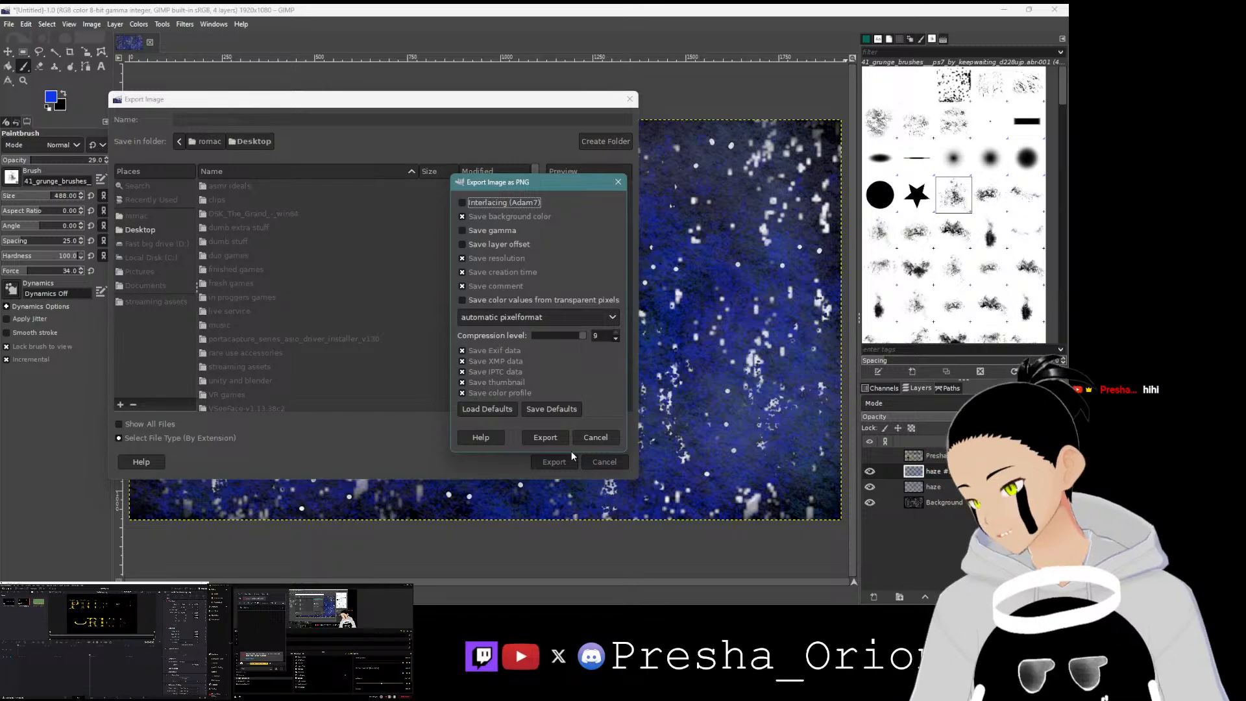
{"action": "left_click", "coordinate": [555, 440]}
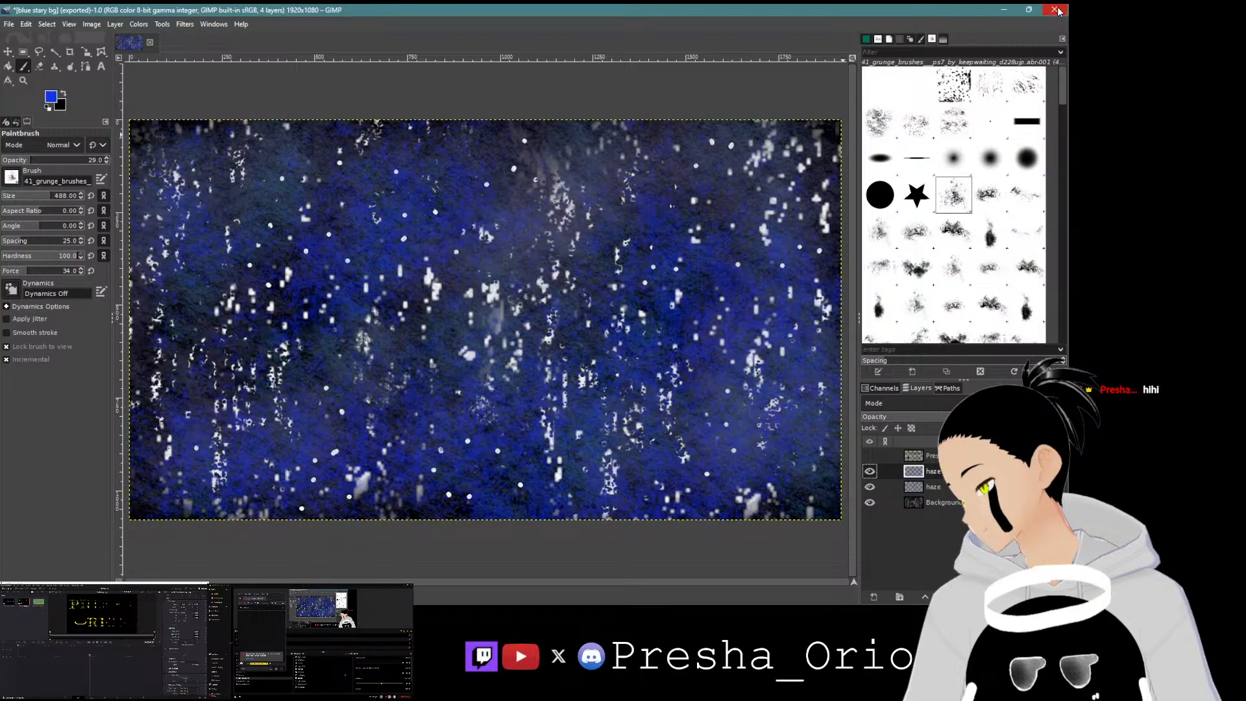
Step: Switch to DaVinci Resolve and lengthen the blue stary bg clip on the timeline to 10 seconds
{"action": "left_click", "coordinate": [1004, 10]}
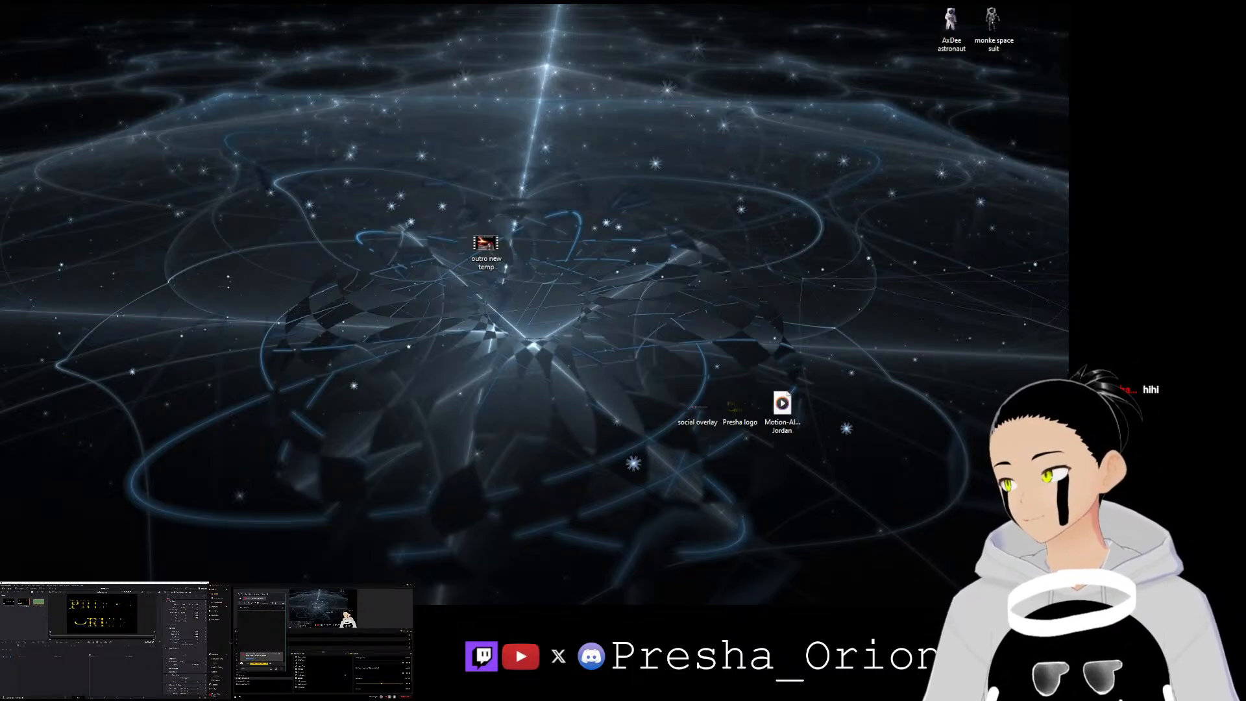
{"action": "left_click_drag", "start_coordinate": [104, 582], "coordinate": [104, 638]}
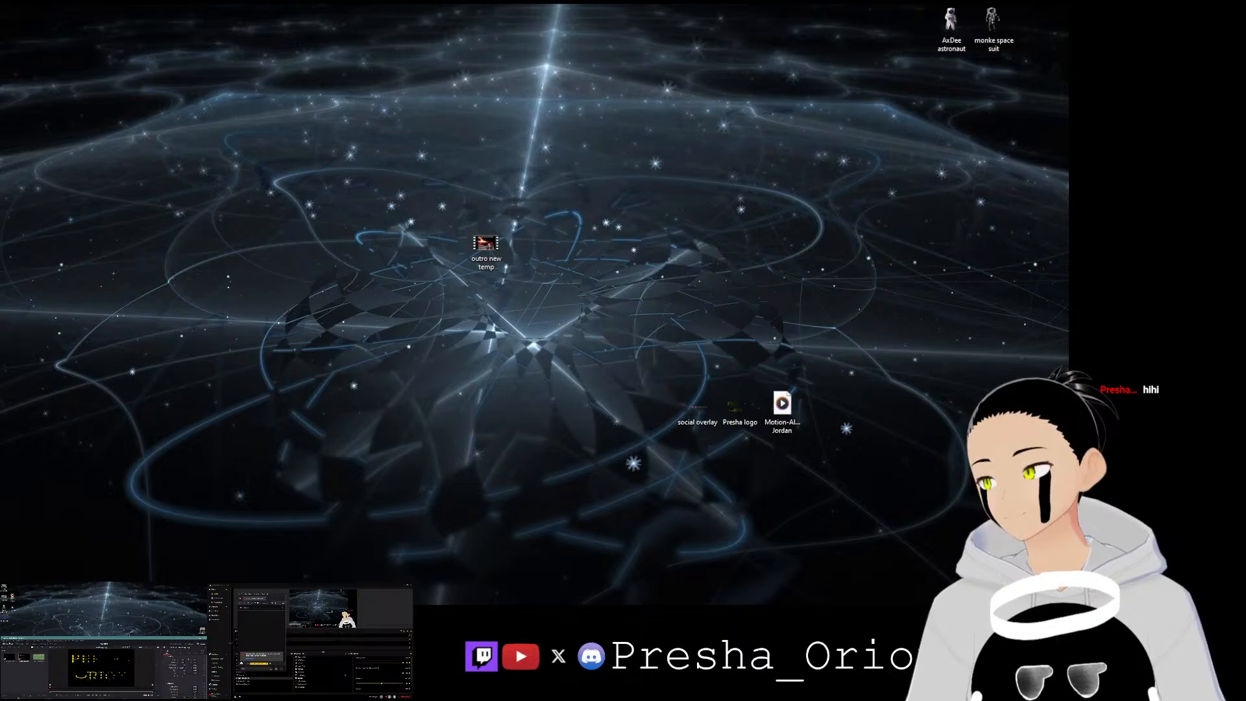
{"action": "left_click_drag", "start_coordinate": [4, 616], "coordinate": [18, 673]}
{"action": "left_click_drag", "start_coordinate": [73, 639], "coordinate": [81, 583]}
{"action": "left_click_drag", "start_coordinate": [9, 612], "coordinate": [98, 687]}
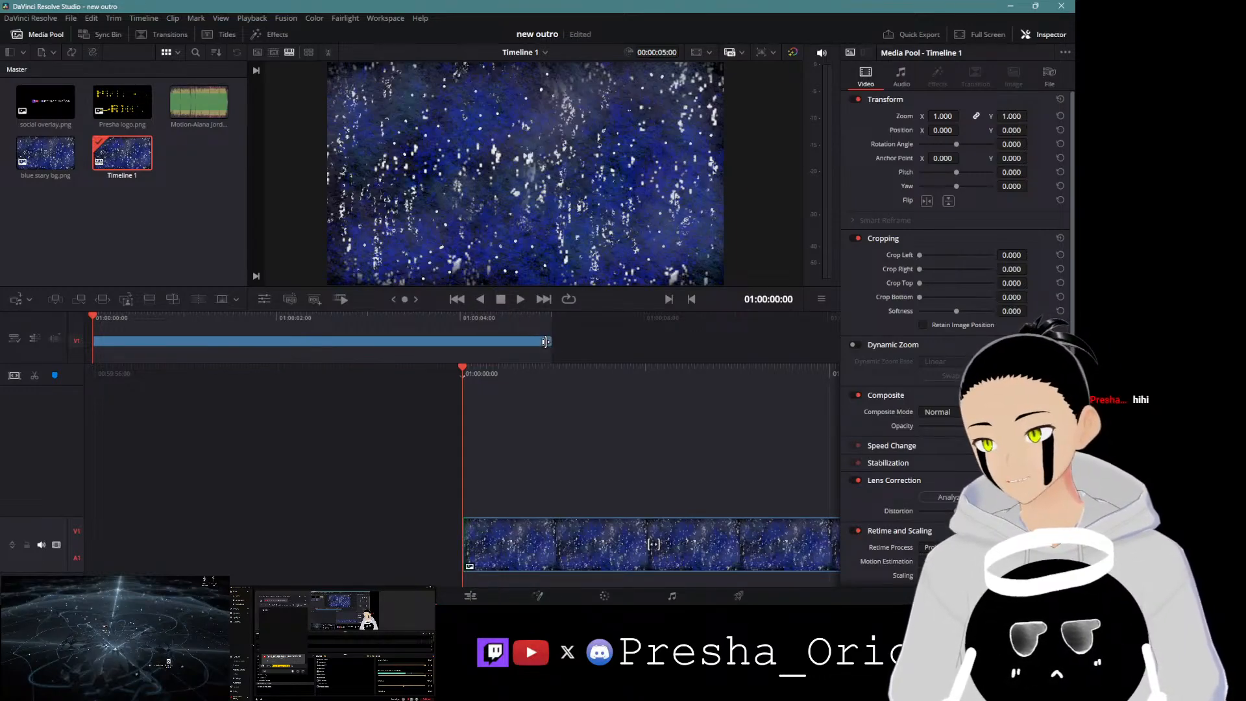
{"action": "left_click_drag", "start_coordinate": [550, 342], "coordinate": [788, 355]}
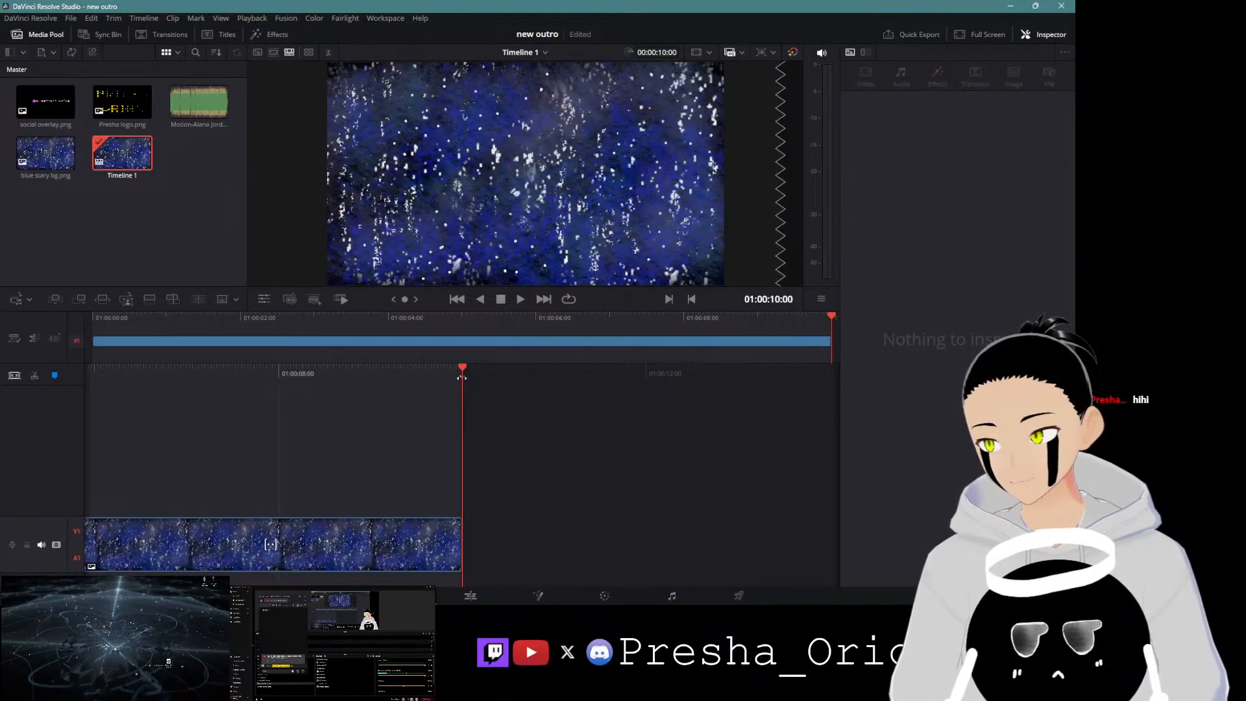
Step: Save the project and add two new video tracks above the background clip
{"action": "key", "text": "ctrl+s"}
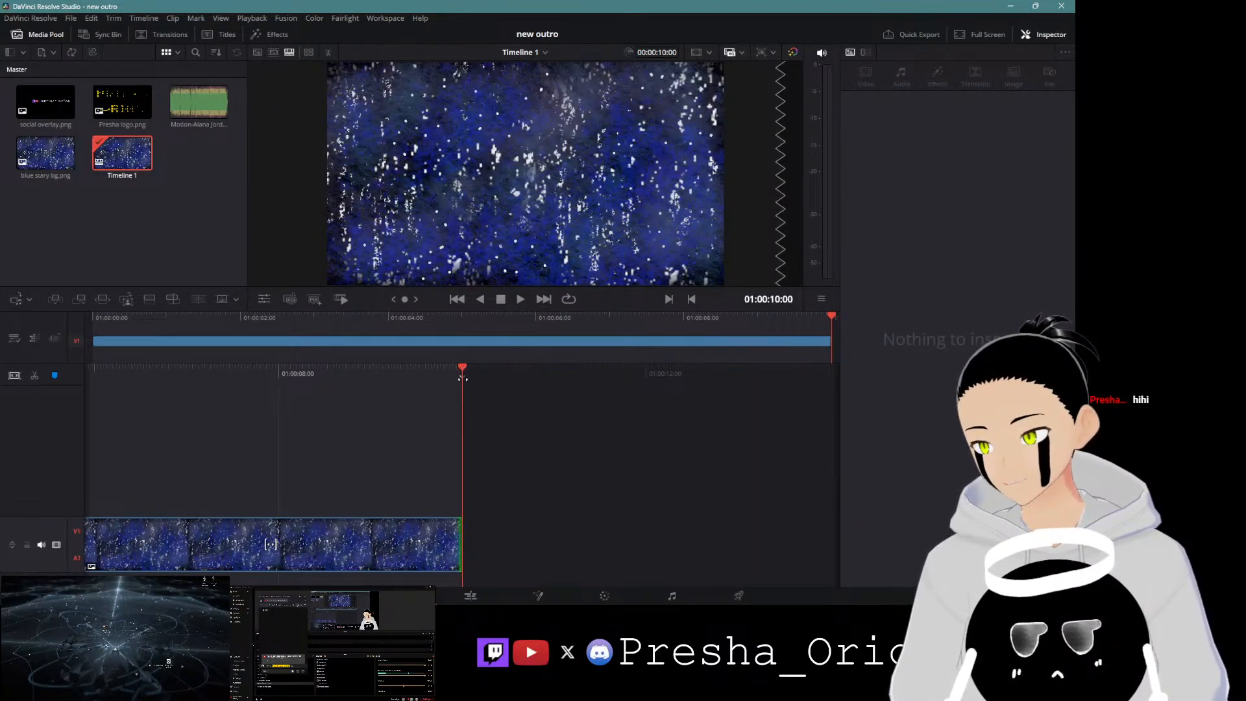
{"action": "mouse_move", "coordinate": [469, 368]}
{"action": "left_mouse_down"}
{"action": "mouse_move", "coordinate": [531, 372]}
{"action": "mouse_move", "coordinate": [478, 380]}
{"action": "left_mouse_up"}
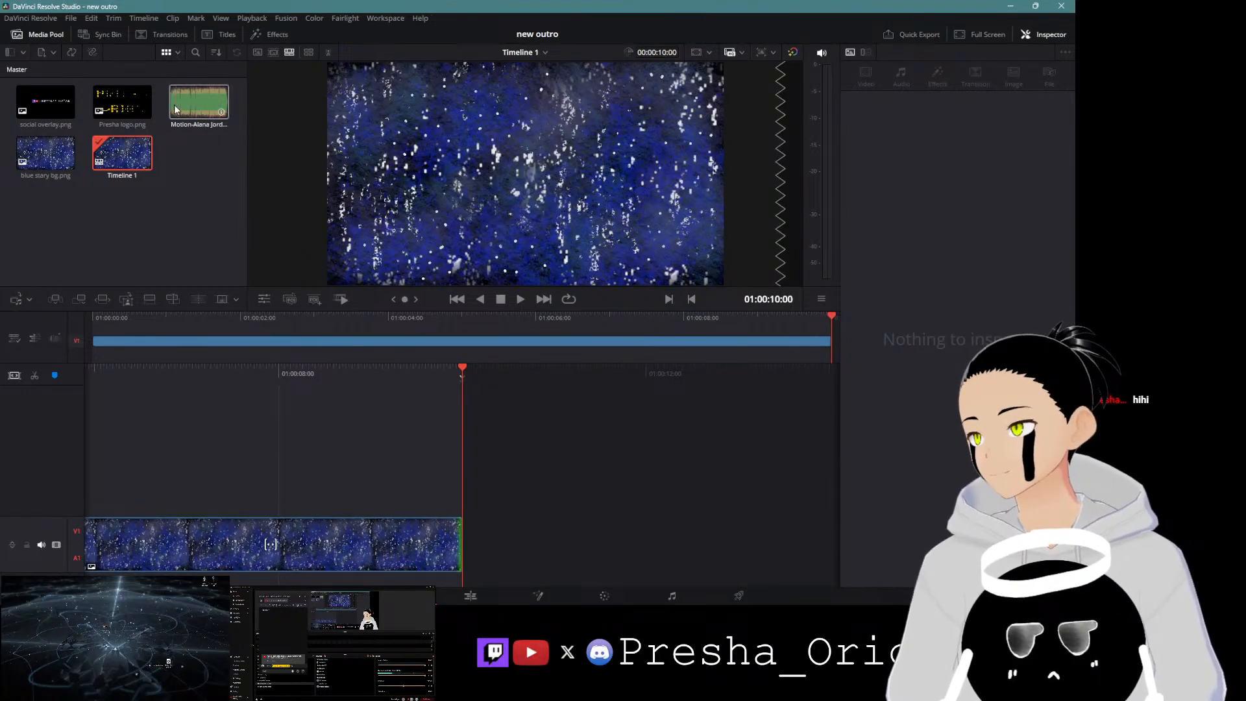
{"action": "left_click_drag", "start_coordinate": [199, 373], "coordinate": [261, 374]}
{"action": "right_click", "coordinate": [29, 443]}
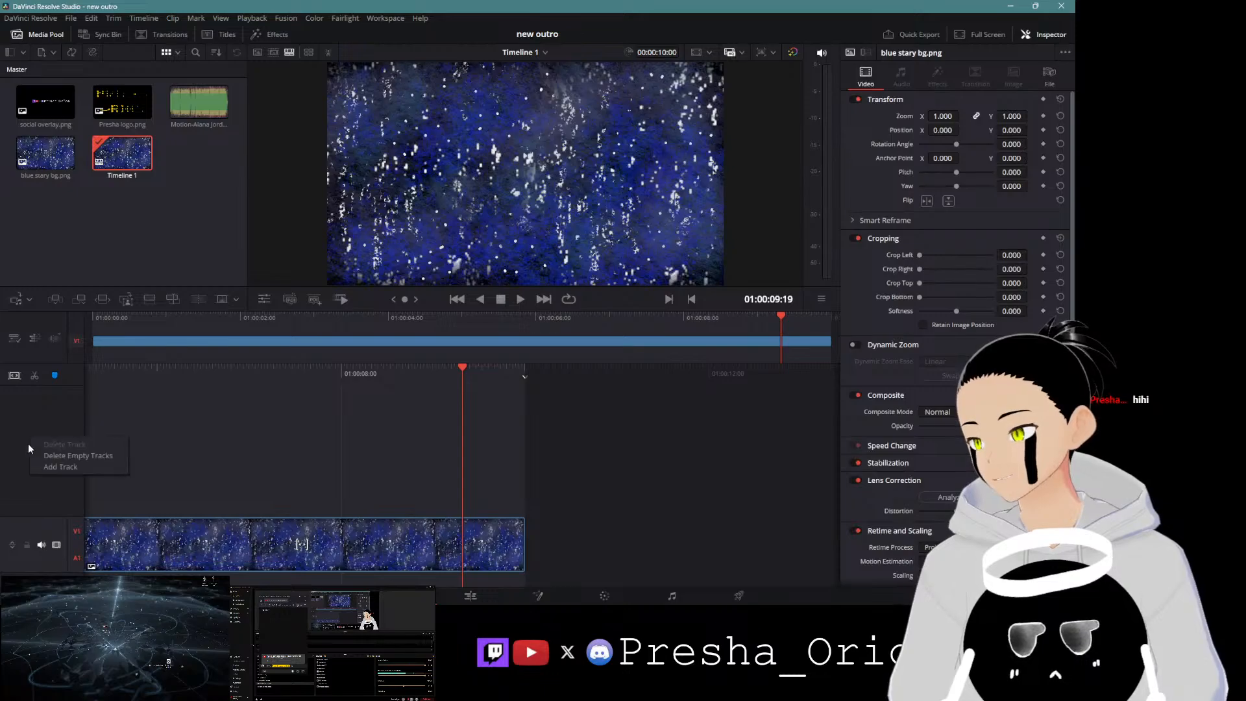
{"action": "left_click", "coordinate": [60, 466]}
{"action": "right_click", "coordinate": [52, 439]}
{"action": "left_click", "coordinate": [82, 466]}
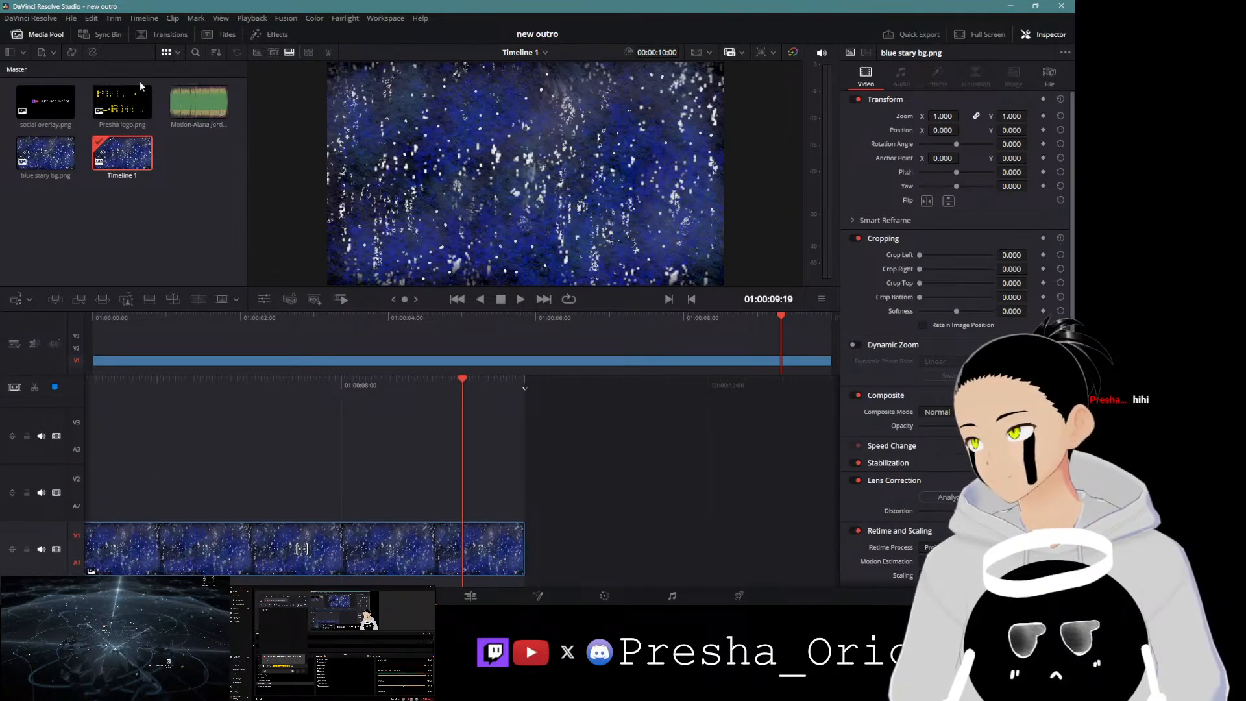
Step: Place the Presha logo on video track 2 and the social overlay on video track 3
{"action": "left_click_drag", "start_coordinate": [122, 99], "coordinate": [97, 351]}
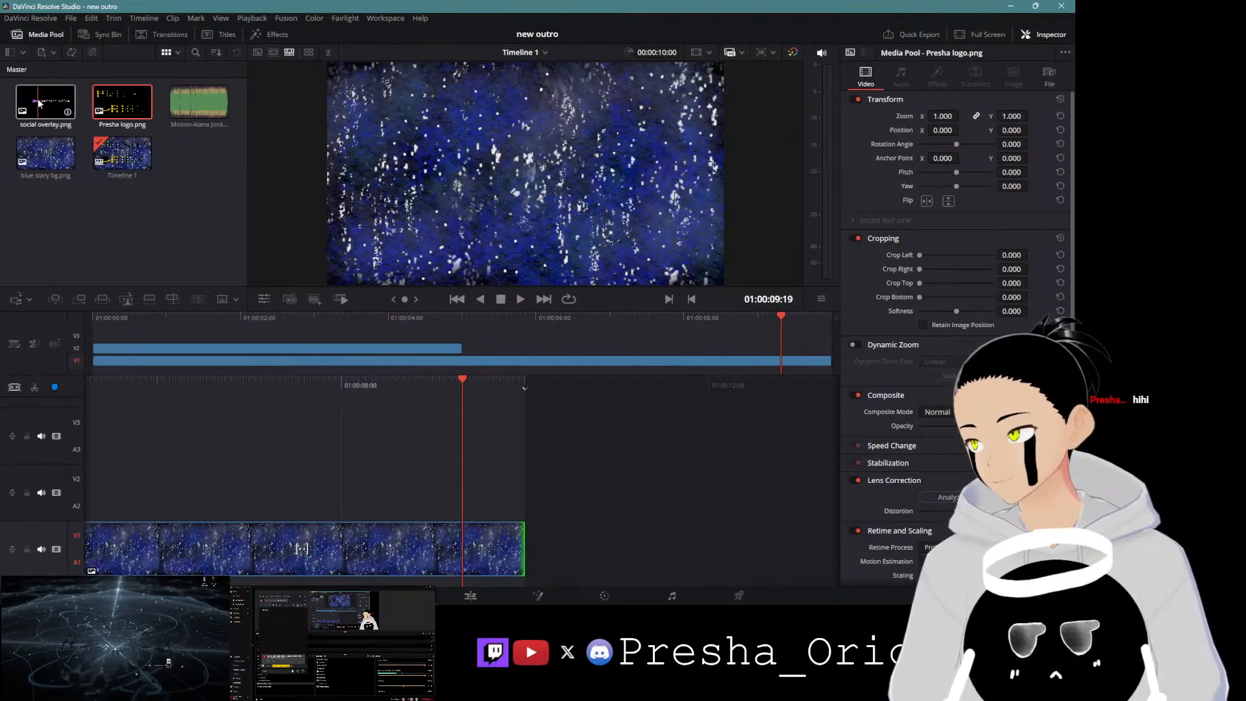
{"action": "left_click_drag", "start_coordinate": [44, 104], "coordinate": [101, 336]}
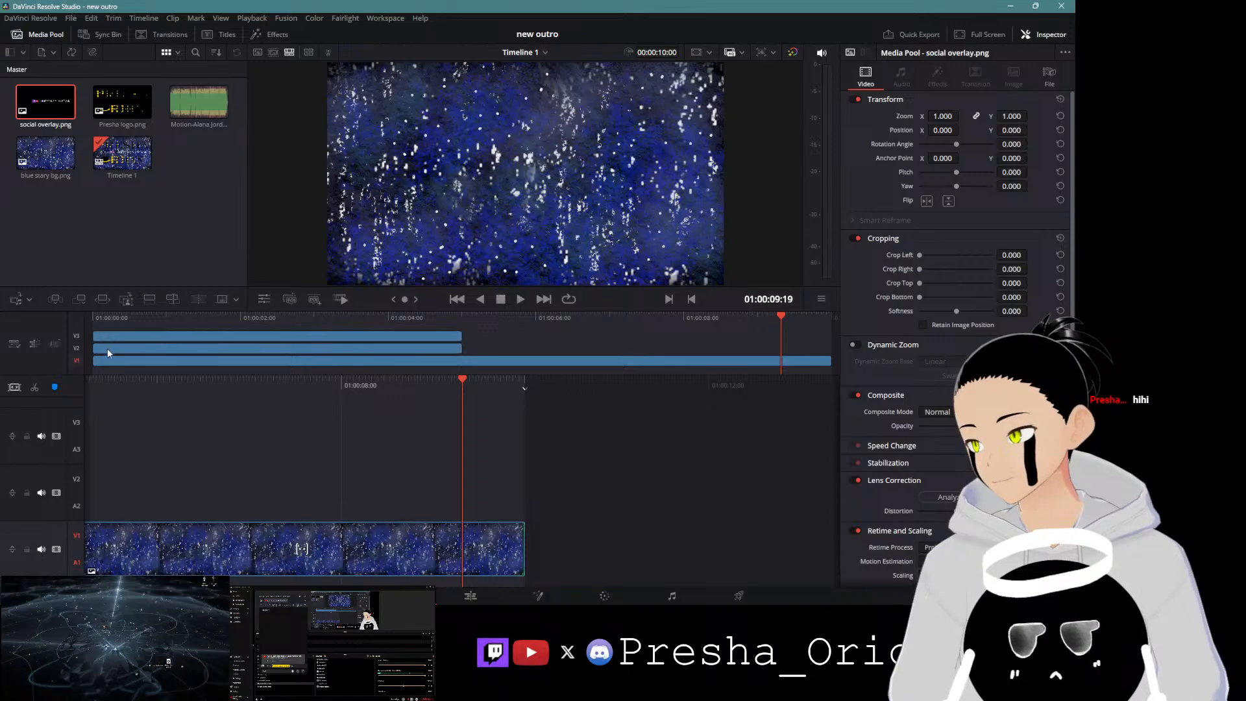
Step: Extend the logo and social overlay clips to the full 10-second length of the background
{"action": "left_click_drag", "start_coordinate": [456, 350], "coordinate": [826, 344]}
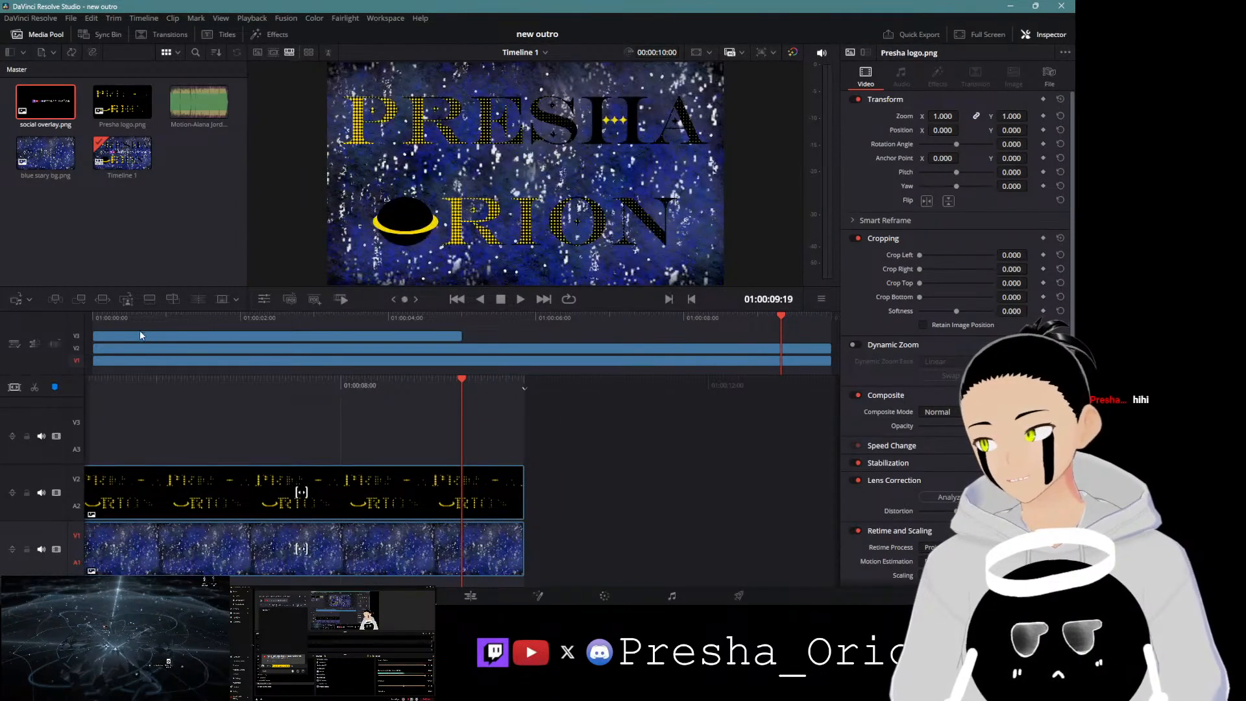
{"action": "left_click_drag", "start_coordinate": [458, 336], "coordinate": [823, 337]}
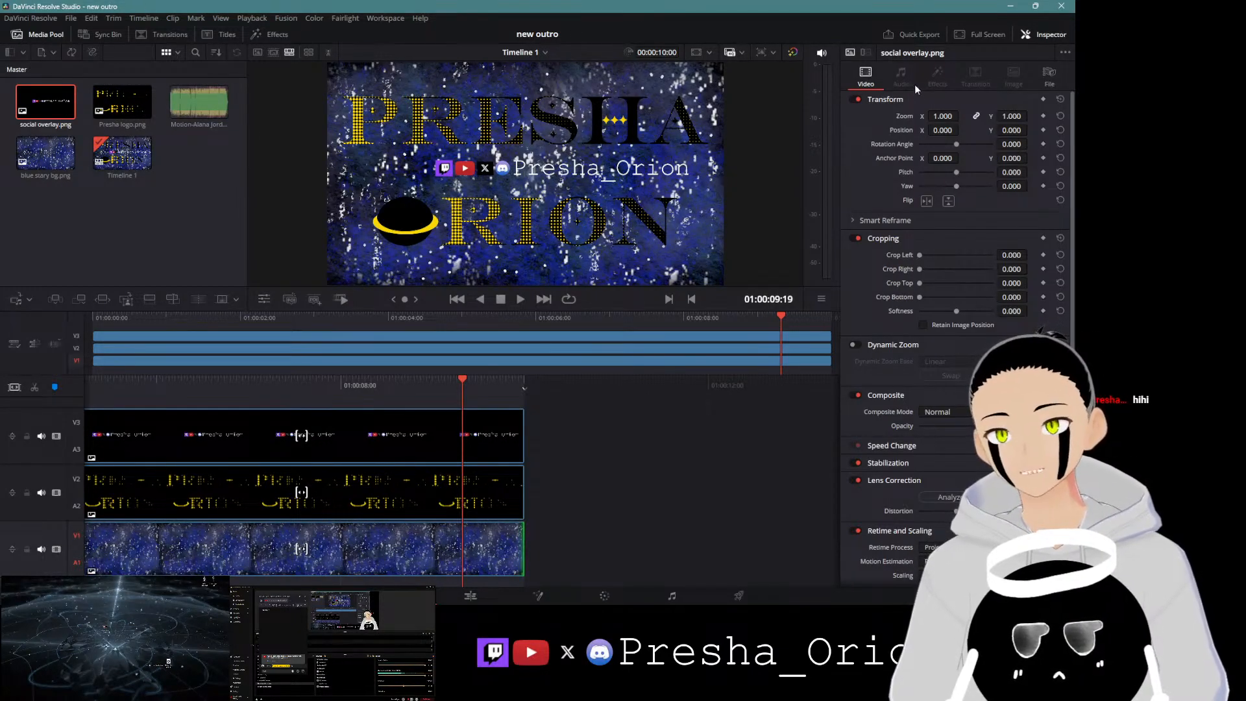
Step: Move the social overlay to position X -159, Y -475 and save the project
{"action": "left_click", "coordinate": [356, 418]}
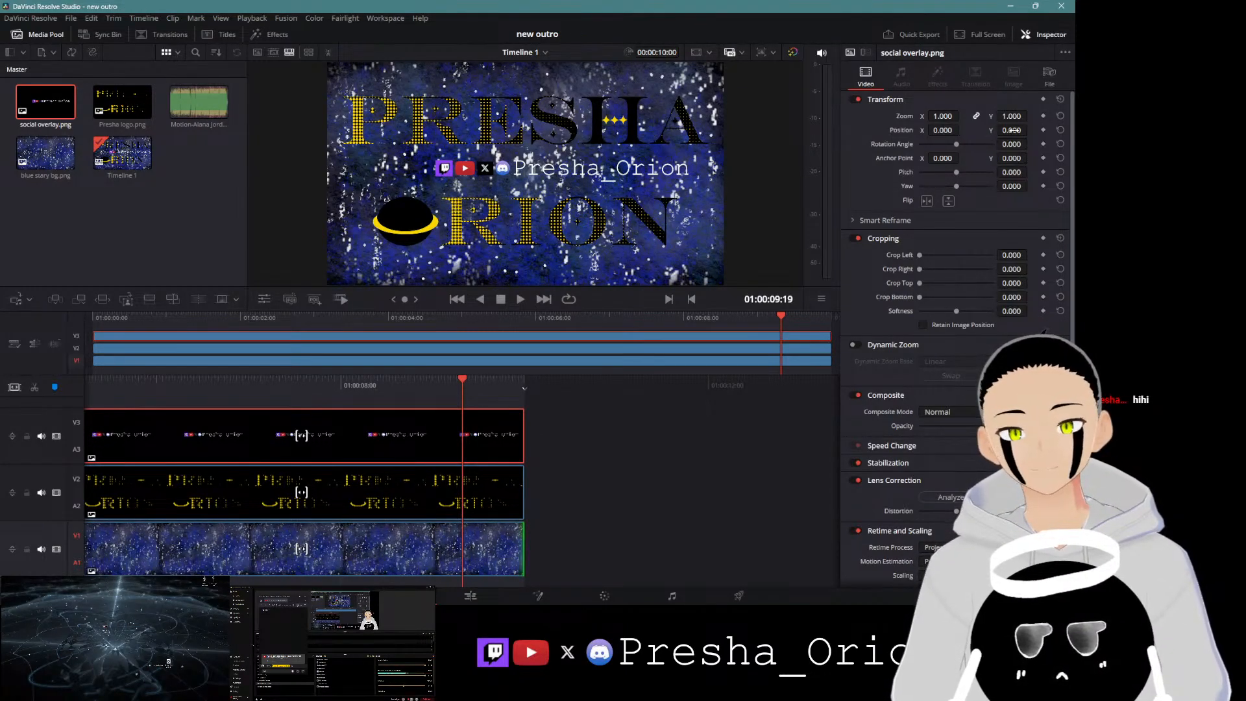
{"action": "left_click_drag", "start_coordinate": [1012, 130], "coordinate": [704, 130]}
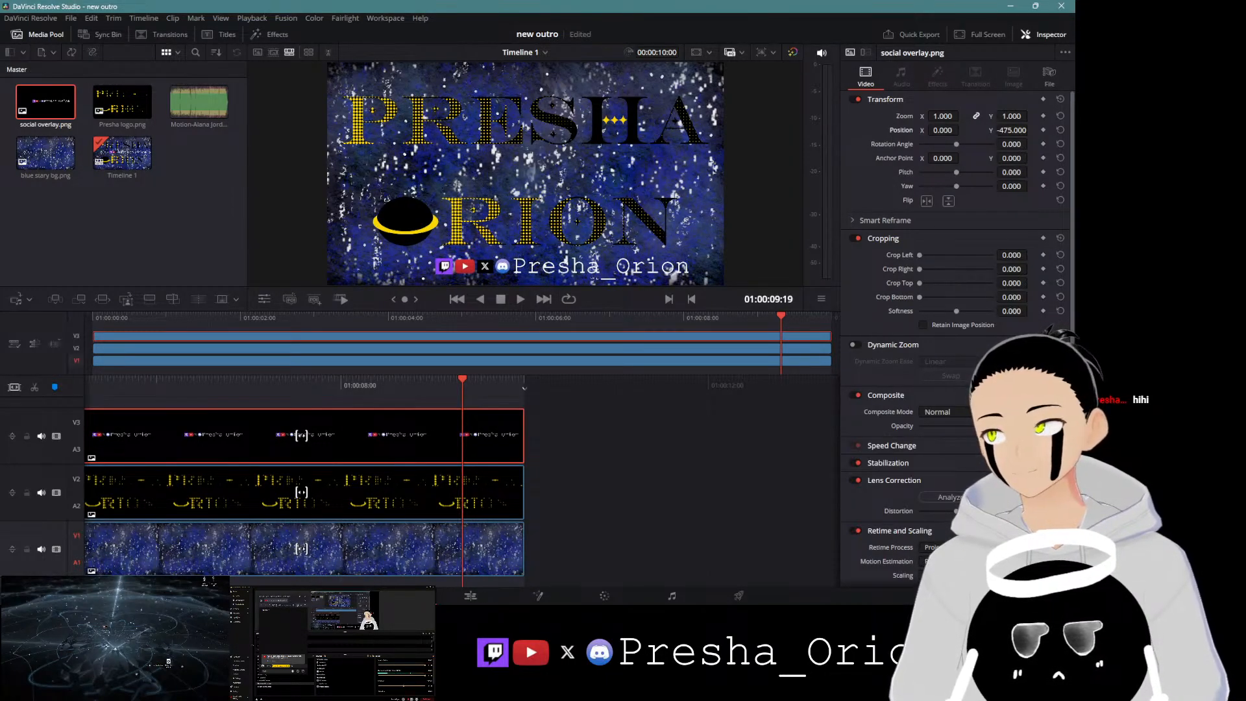
{"action": "left_click_drag", "start_coordinate": [942, 129], "coordinate": [841, 130]}
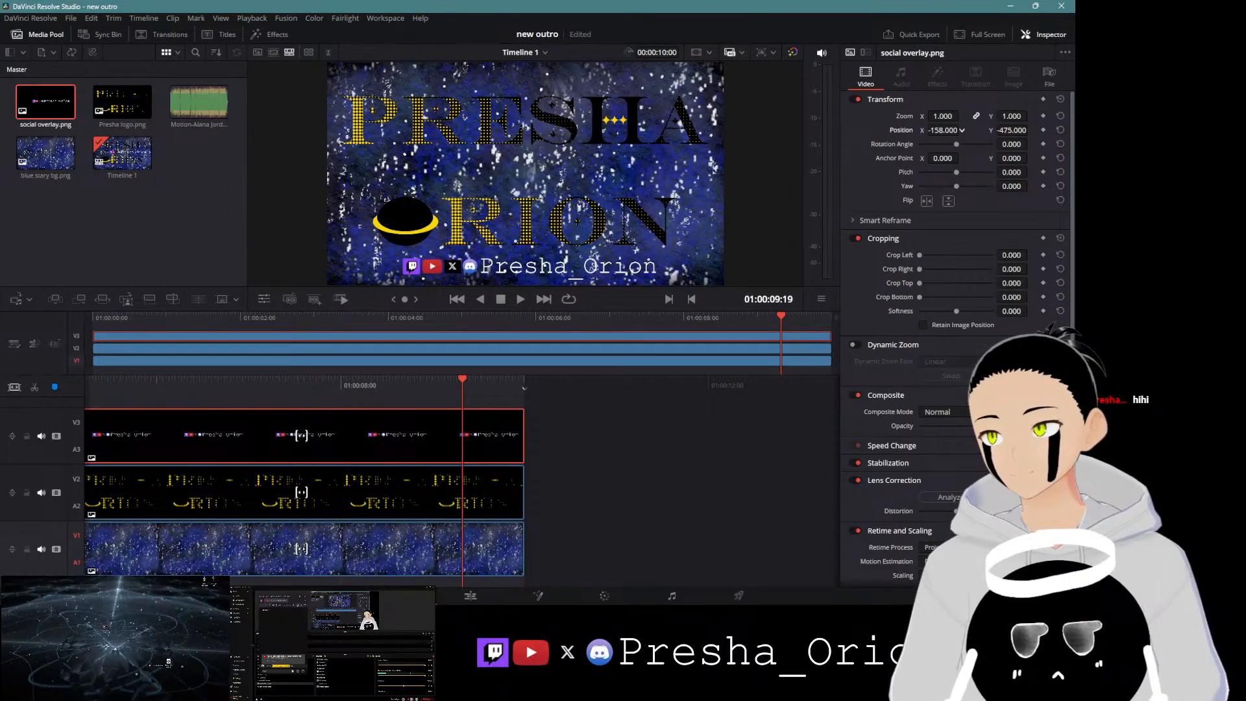
{"action": "left_click_drag", "start_coordinate": [950, 130], "coordinate": [945, 130]}
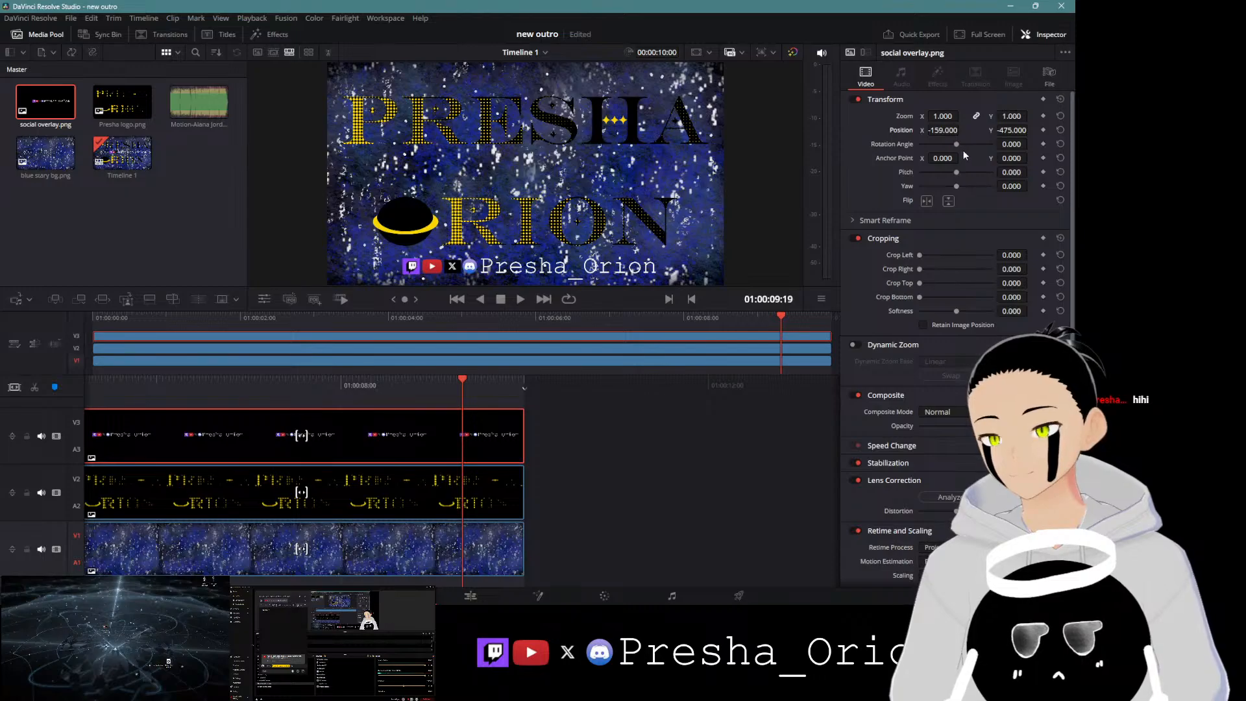
{"action": "key", "text": "ctrl+s"}
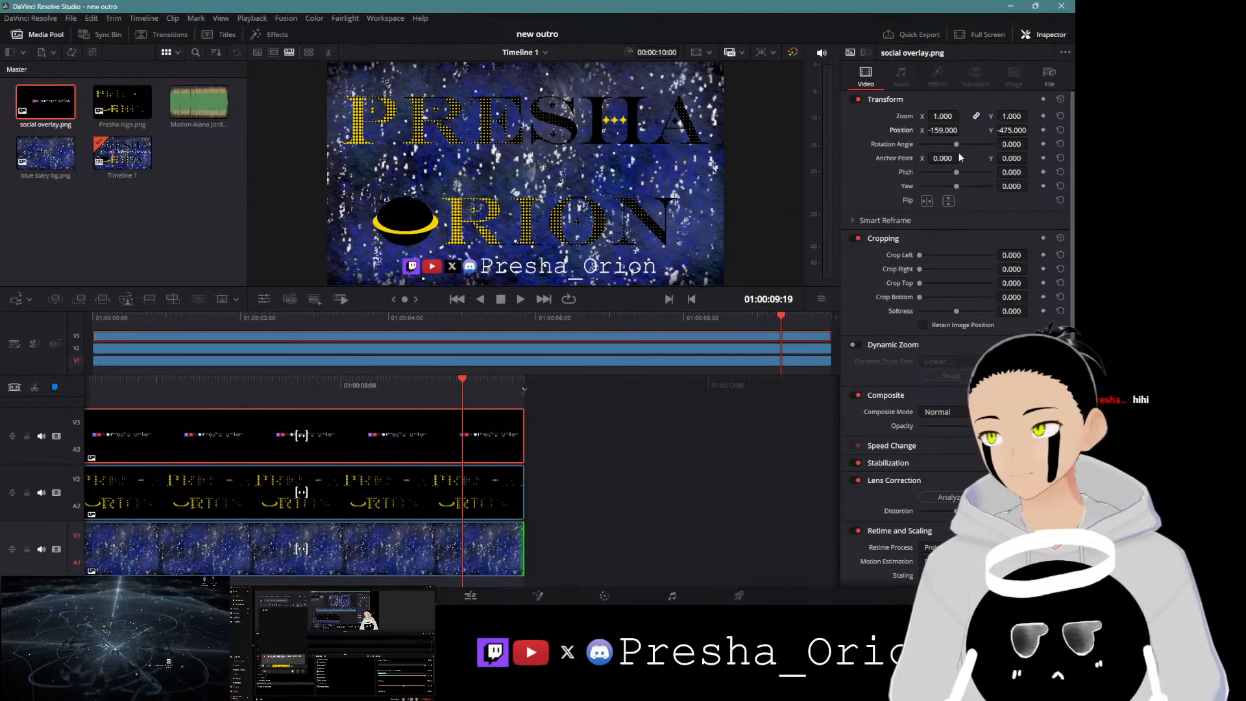
Step: Scale the Presha logo to a zoom of 1.030 and set its Y position to -173
{"action": "left_click", "coordinate": [382, 474]}
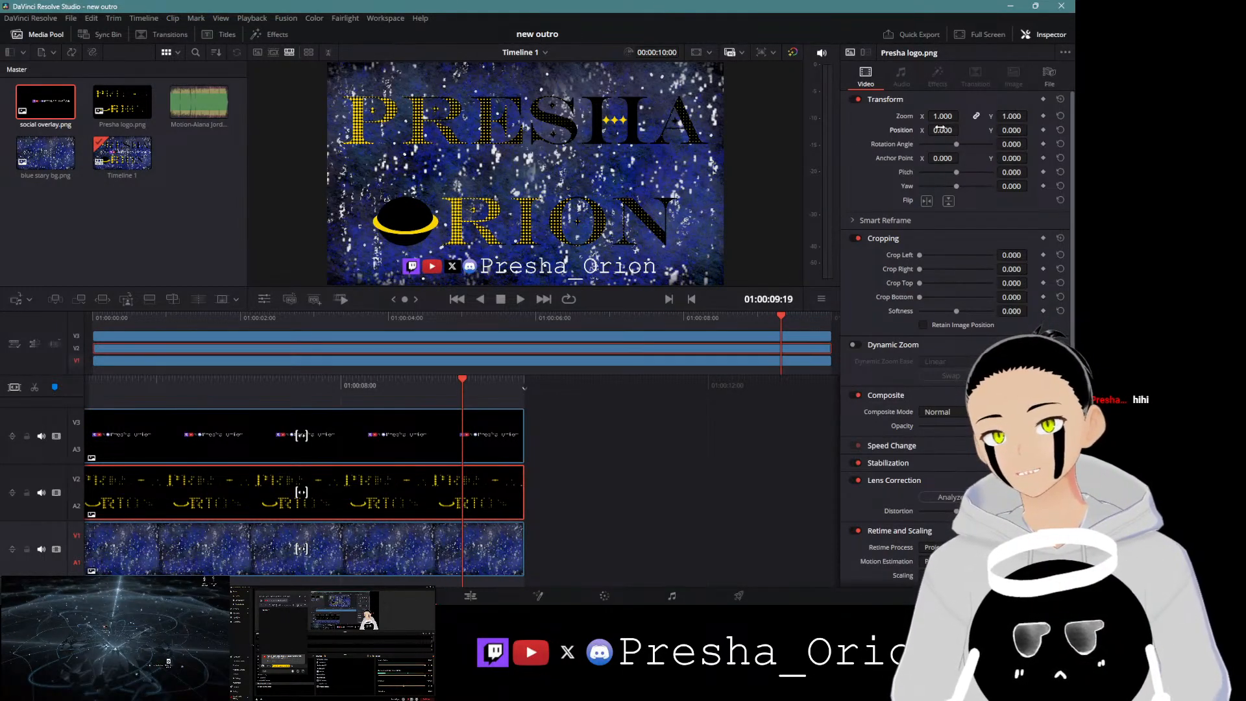
{"action": "left_click_drag", "start_coordinate": [943, 116], "coordinate": [942, 116]}
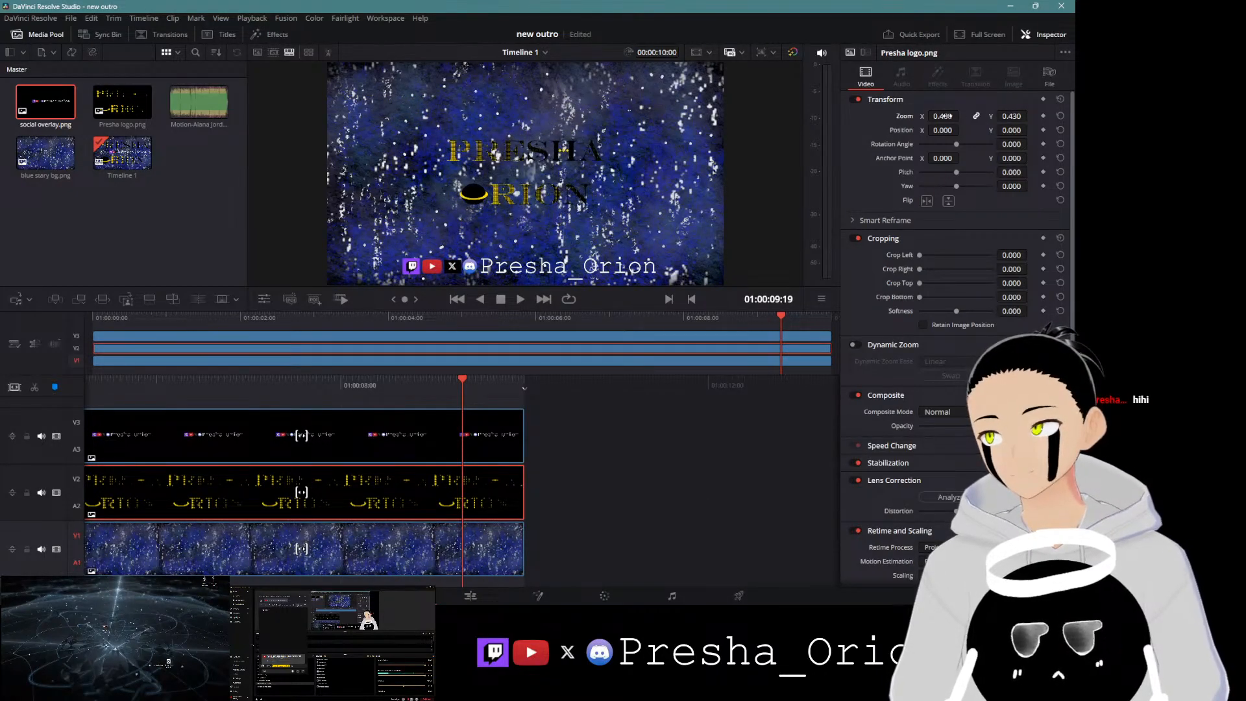
{"action": "left_click_drag", "start_coordinate": [942, 116], "coordinate": [962, 116]}
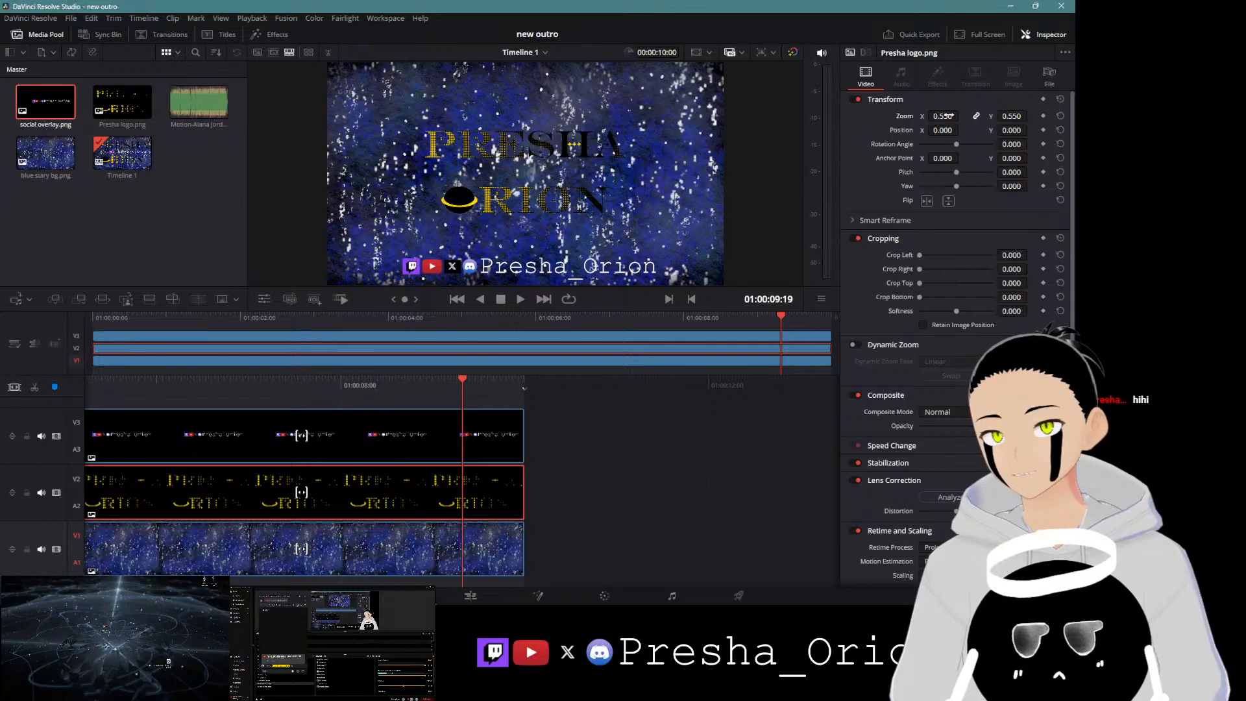
{"action": "mouse_move", "coordinate": [1013, 130]}
{"action": "left_mouse_down"}
{"action": "mouse_move", "coordinate": [967, 130]}
{"action": "mouse_move", "coordinate": [1016, 131]}
{"action": "left_mouse_up"}
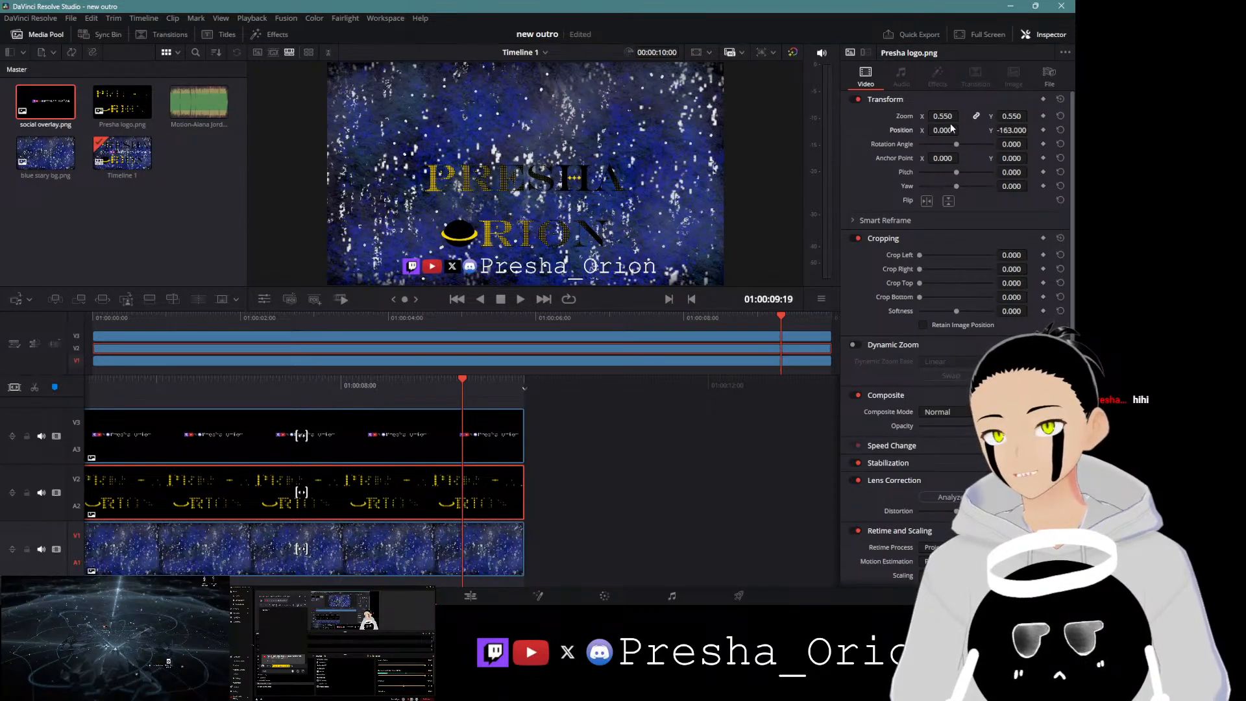
{"action": "left_click_drag", "start_coordinate": [943, 116], "coordinate": [1014, 130]}
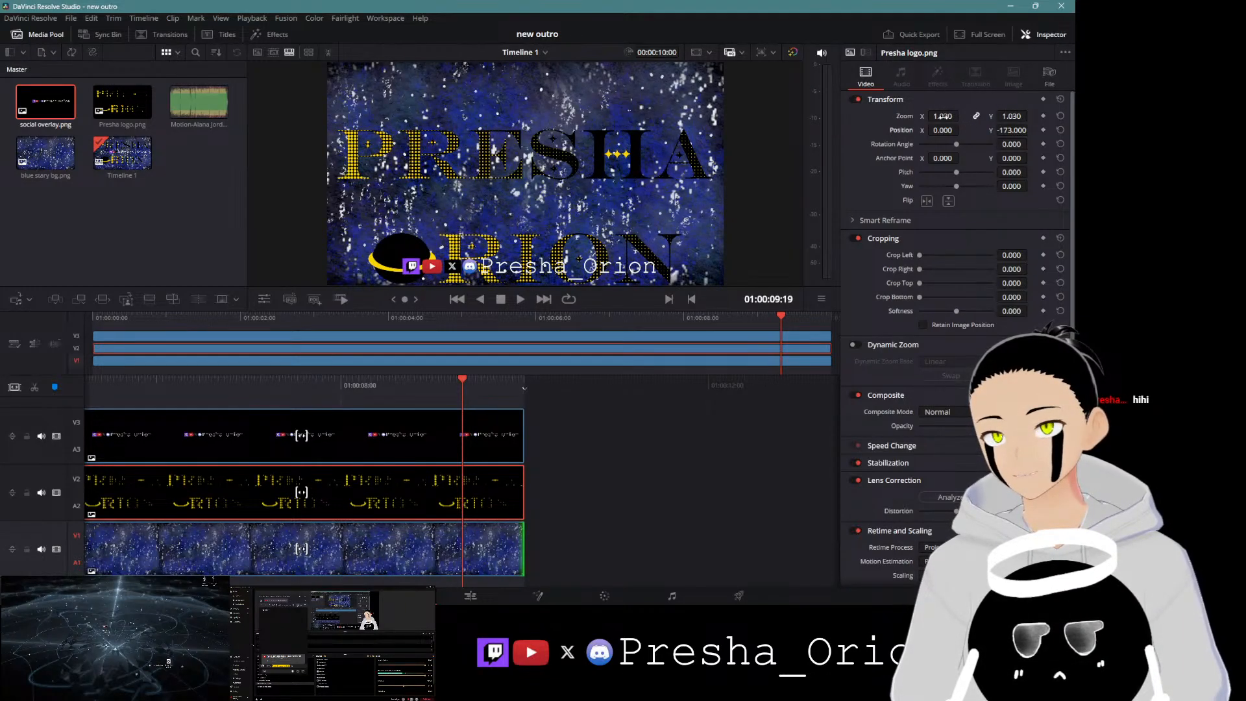
Step: Set the social overlay's Y position to -176 so it sits between the logo lines
{"action": "left_click", "coordinate": [366, 449]}
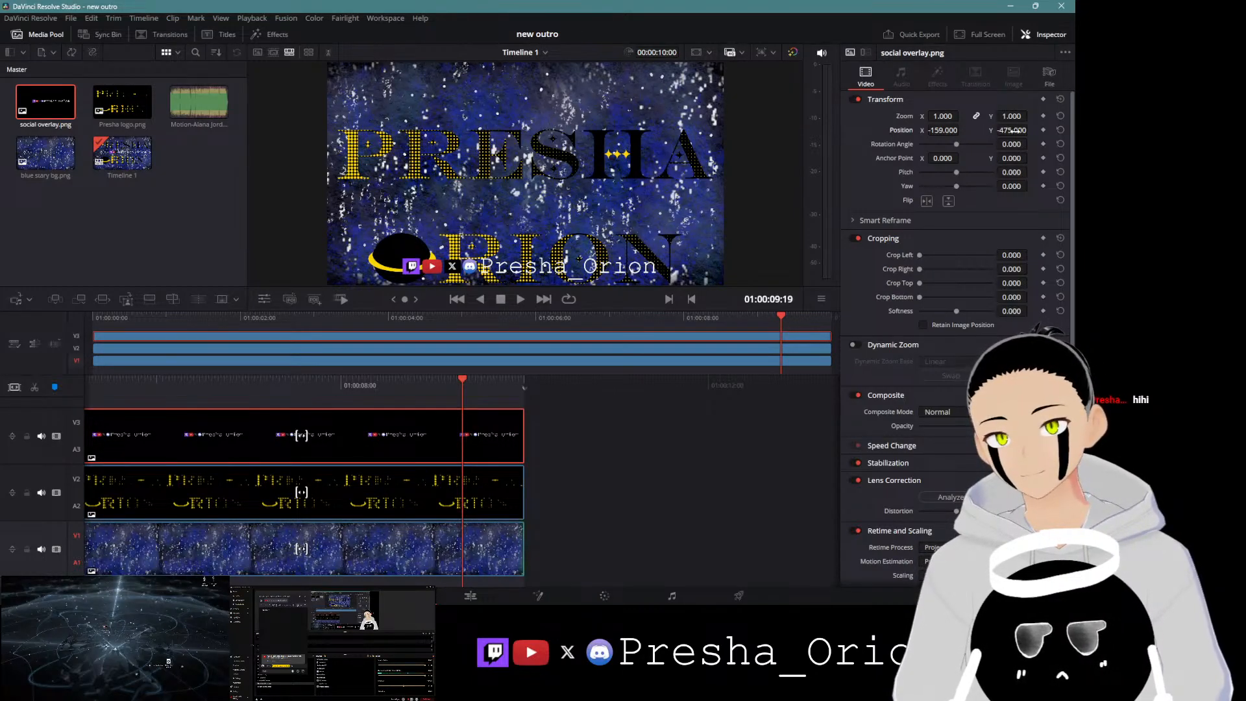
{"action": "left_click_drag", "start_coordinate": [1013, 130], "coordinate": [1031, 129]}
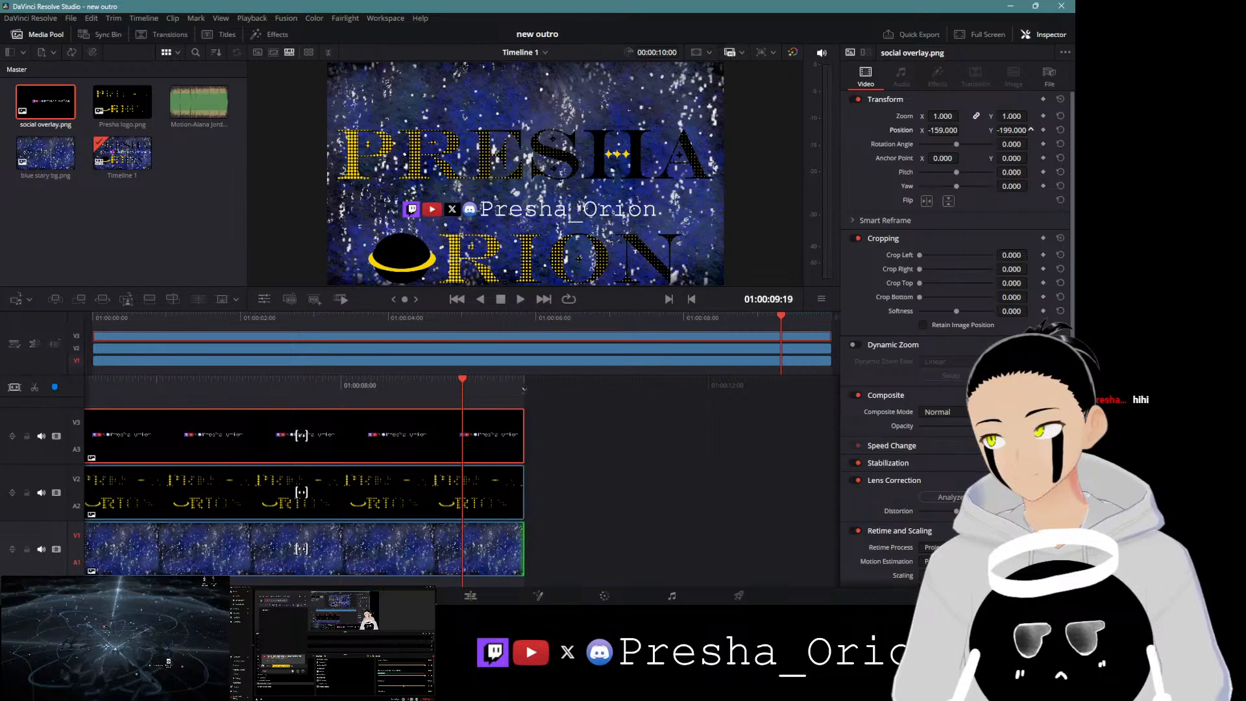
{"action": "left_click_drag", "start_coordinate": [1031, 130], "coordinate": [1031, 130]}
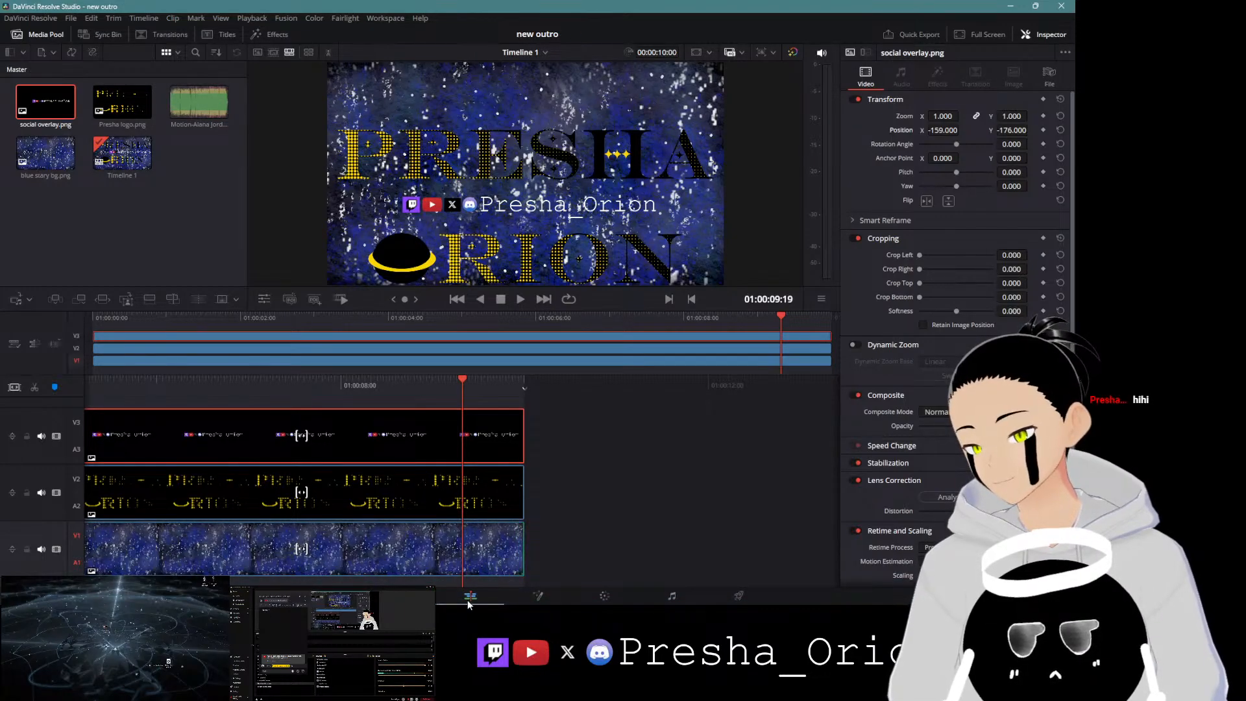
Step: Review the music clip's audio attributes and lower its volume to -10.69
{"action": "right_click", "coordinate": [226, 108]}
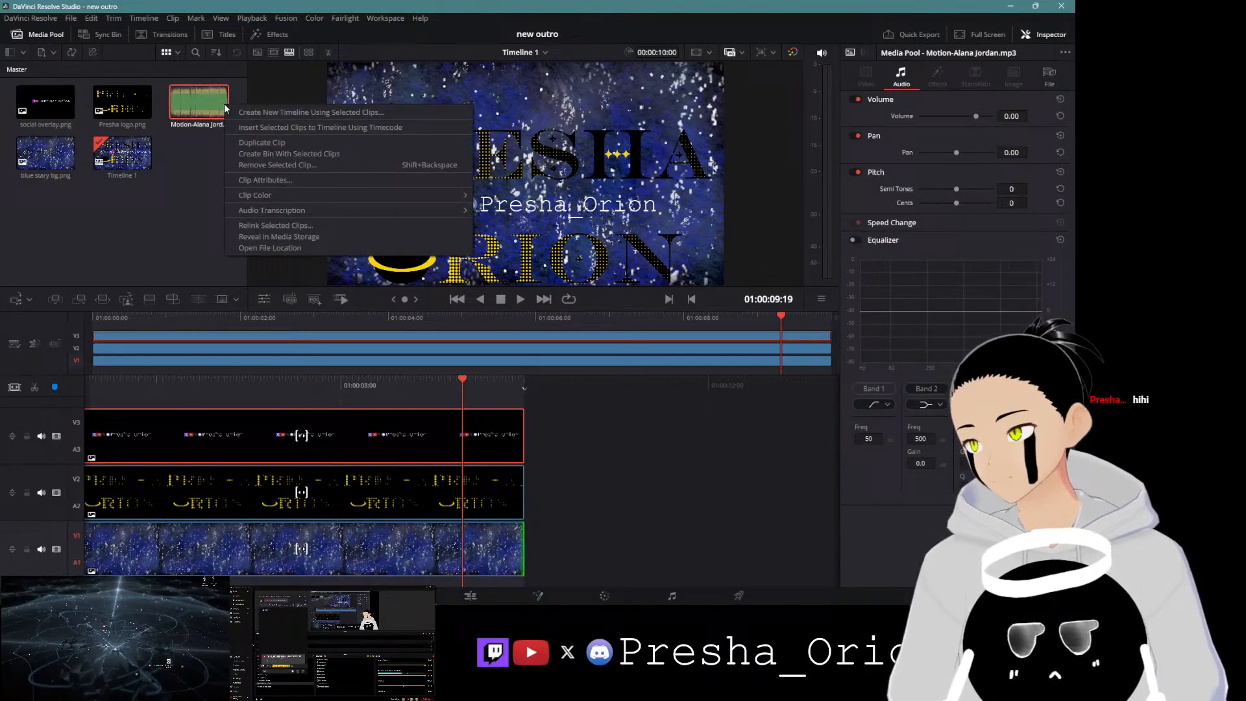
{"action": "left_click", "coordinate": [275, 180]}
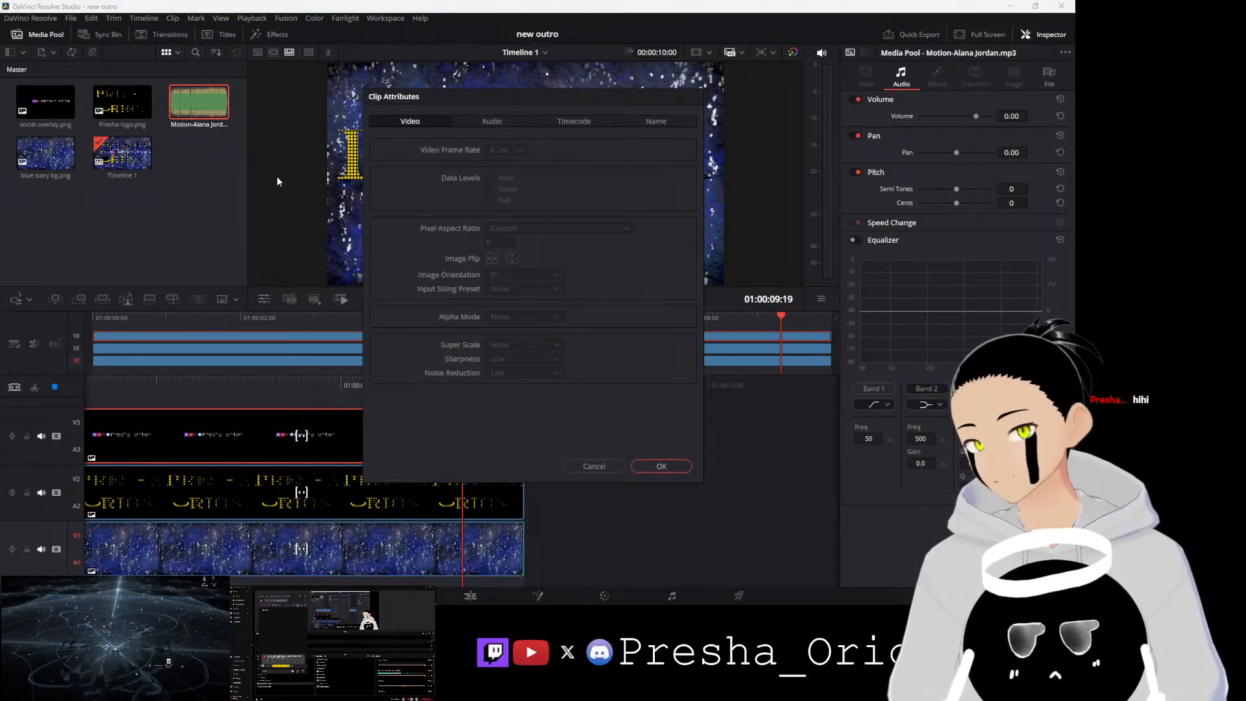
{"action": "left_click", "coordinate": [467, 123]}
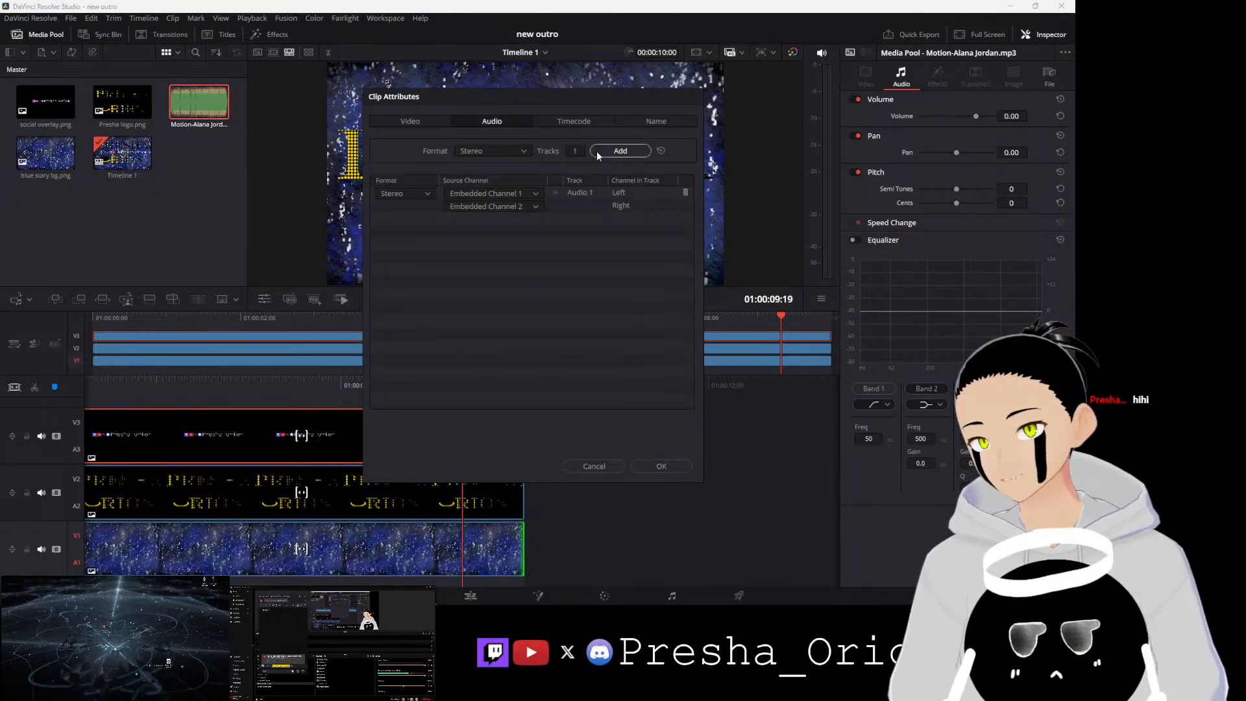
{"action": "left_click", "coordinate": [658, 472]}
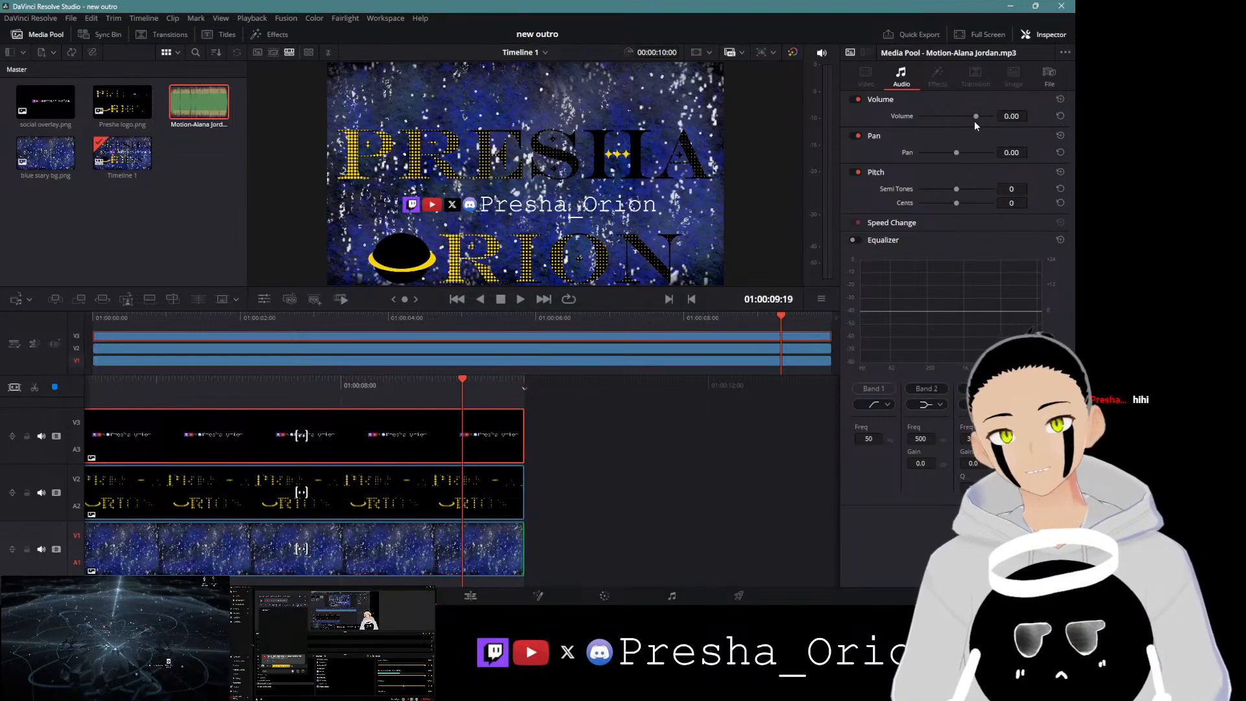
{"action": "left_click_drag", "start_coordinate": [975, 118], "coordinate": [967, 119]}
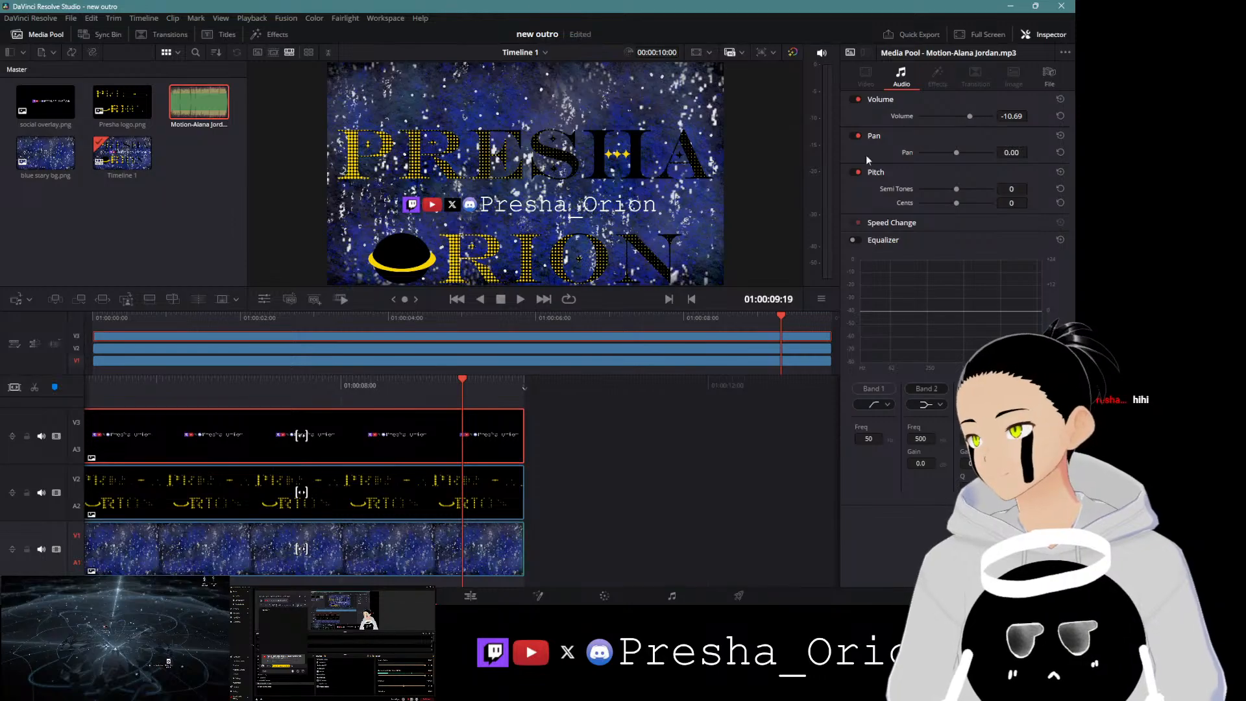
Step: On the Edit page, place the Motion-Alana Jordan music on Audio 1 at the start of the timeline
{"action": "left_click", "coordinate": [465, 601]}
{"action": "double_click", "coordinate": [185, 136]}
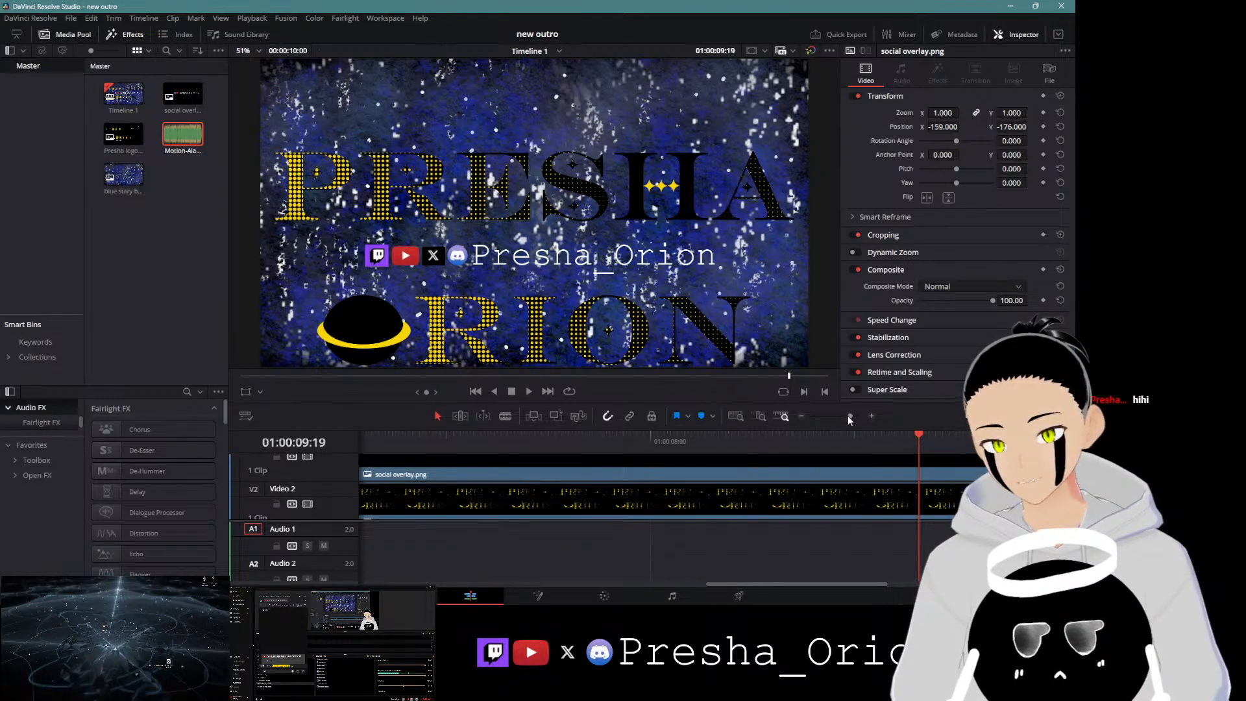
{"action": "left_click_drag", "start_coordinate": [849, 416], "coordinate": [832, 419]}
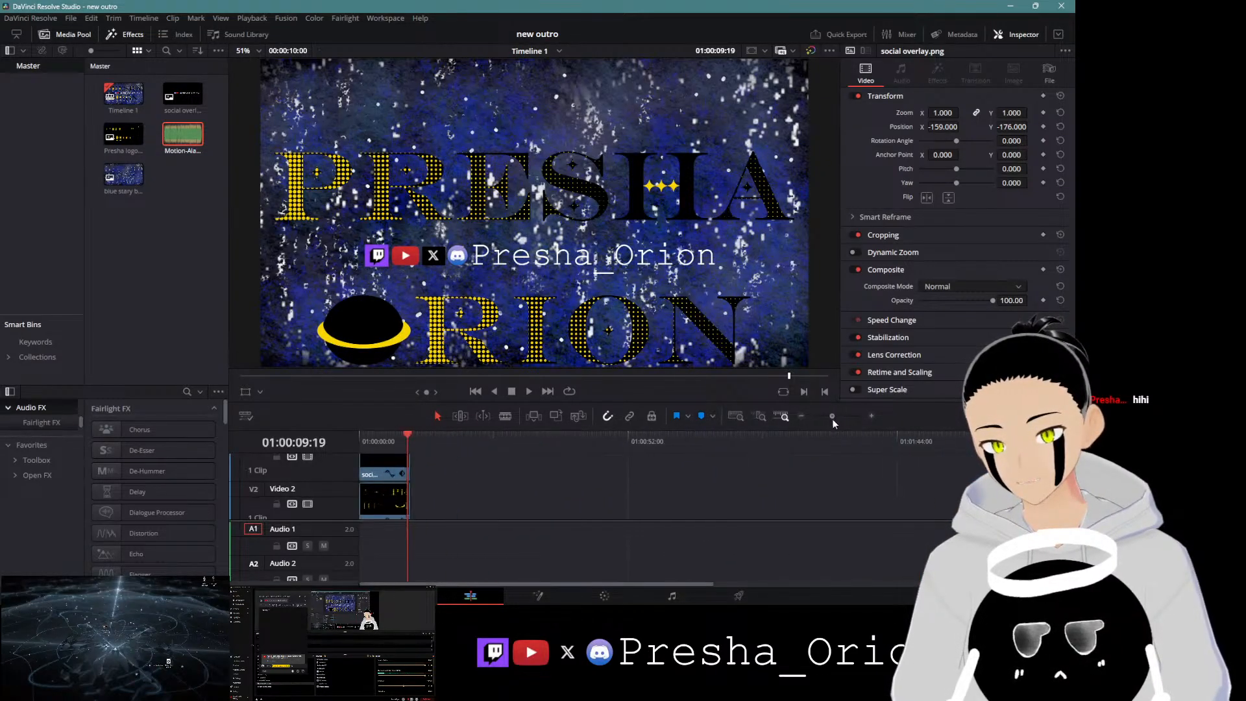
{"action": "left_click", "coordinate": [399, 438]}
{"action": "left_click_drag", "start_coordinate": [396, 437], "coordinate": [348, 434]}
{"action": "left_click_drag", "start_coordinate": [179, 135], "coordinate": [363, 542]}
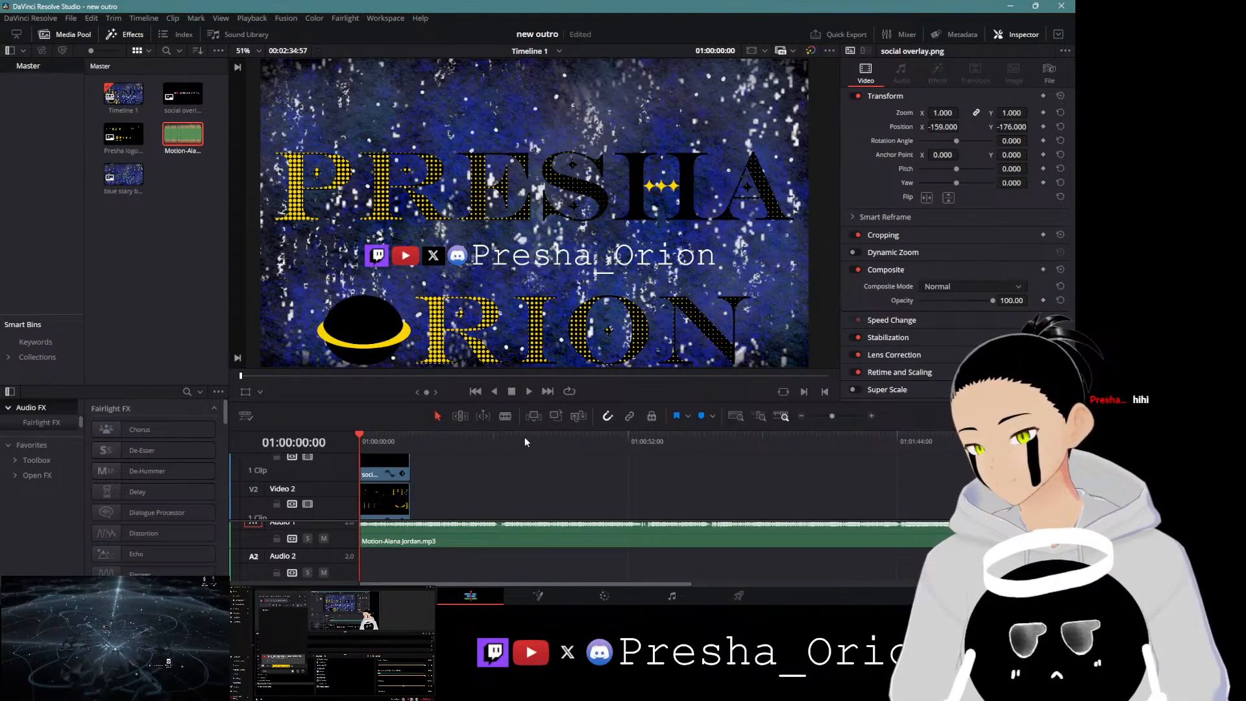
Step: Play back the timeline from the start to preview the outro with its music
{"action": "left_click", "coordinate": [524, 438]}
{"action": "left_click_drag", "start_coordinate": [508, 442], "coordinate": [356, 462]}
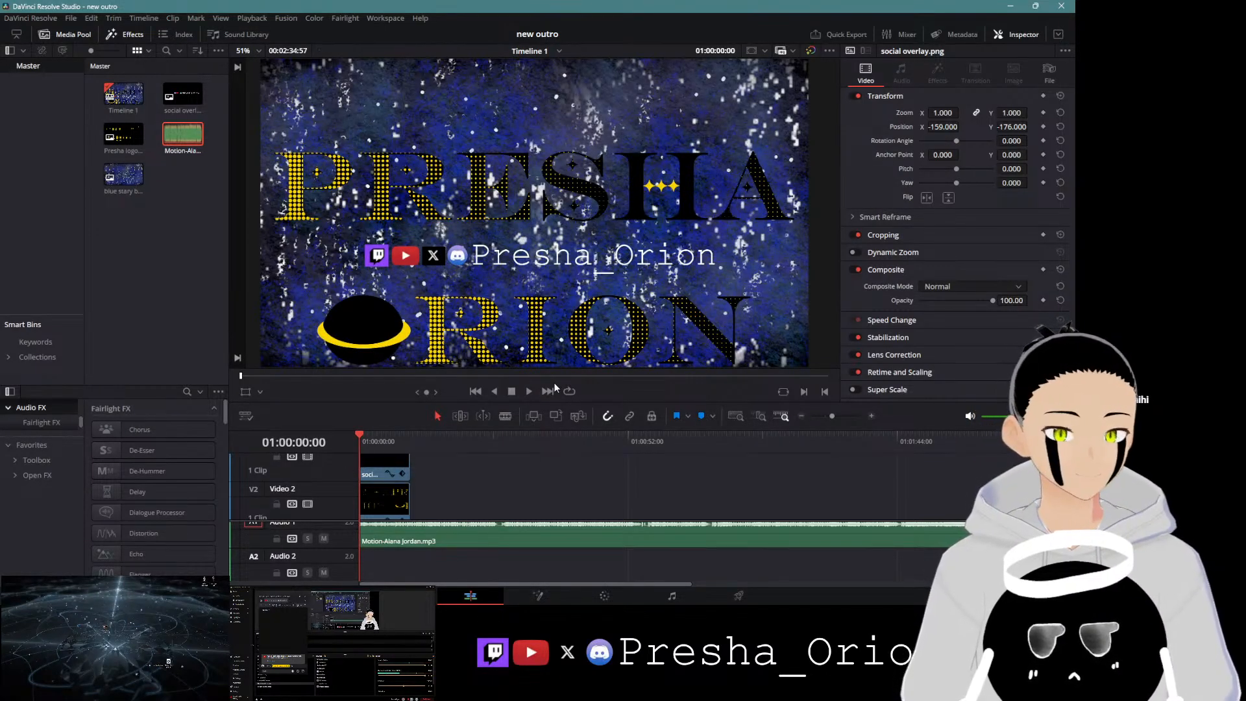
{"action": "left_click", "coordinate": [528, 391]}
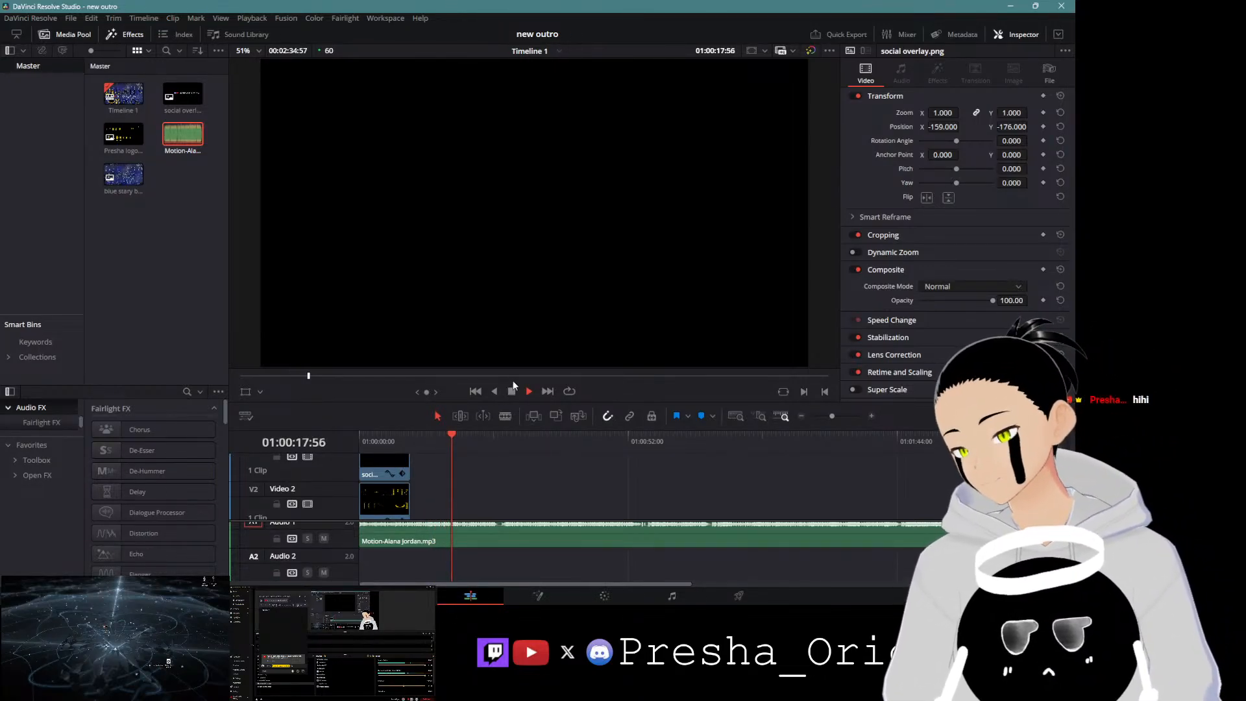
{"action": "scroll", "coordinate": [477, 552], "scroll_direction": "up", "scroll_amount": 1}
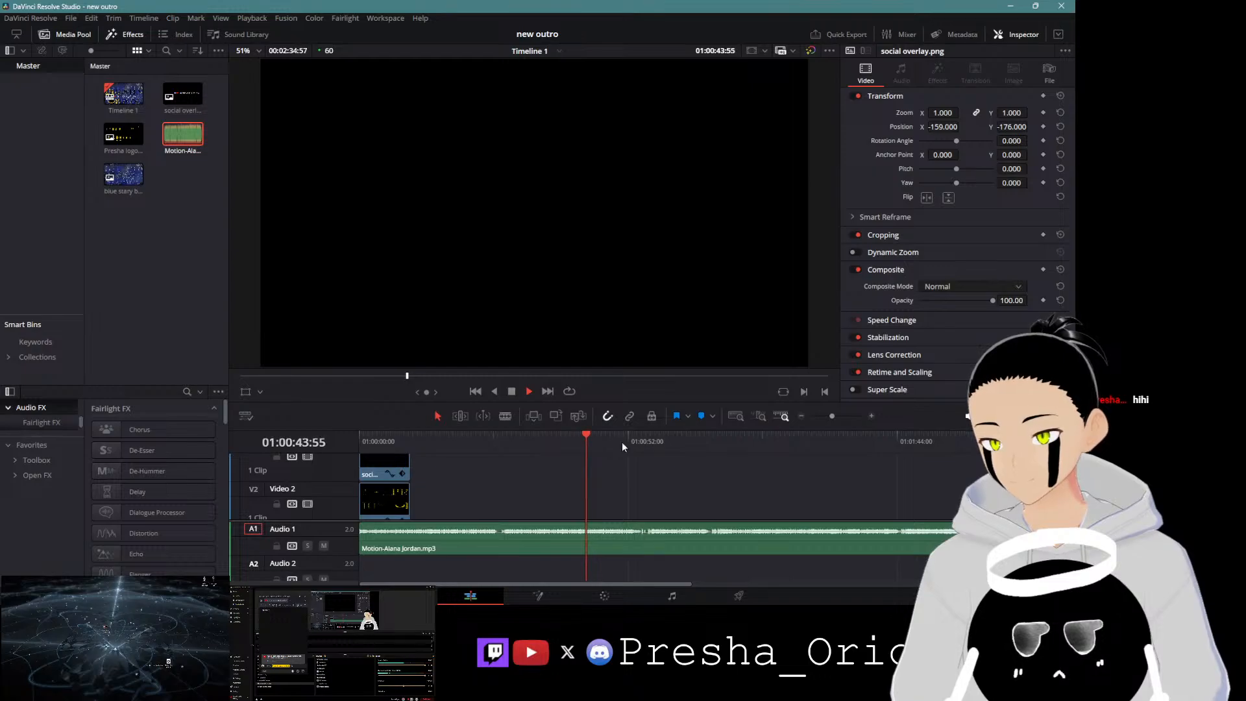
{"action": "left_click", "coordinate": [511, 392]}
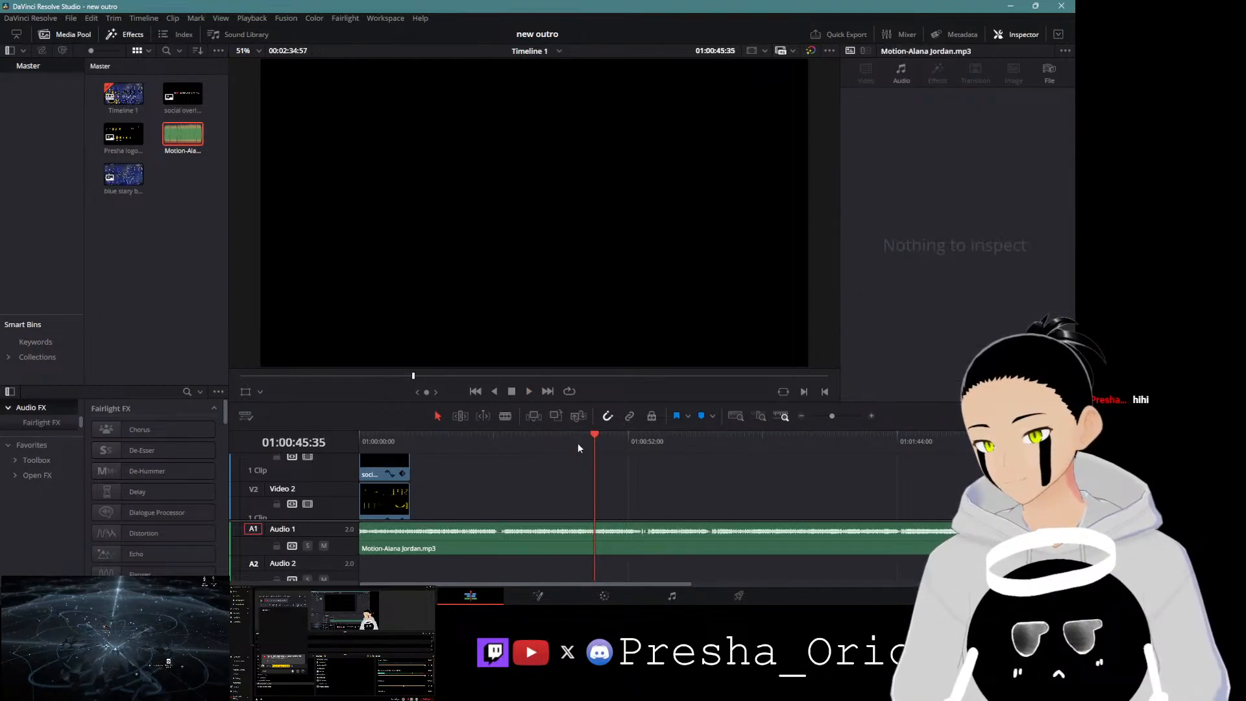
{"action": "left_click_drag", "start_coordinate": [595, 438], "coordinate": [551, 444]}
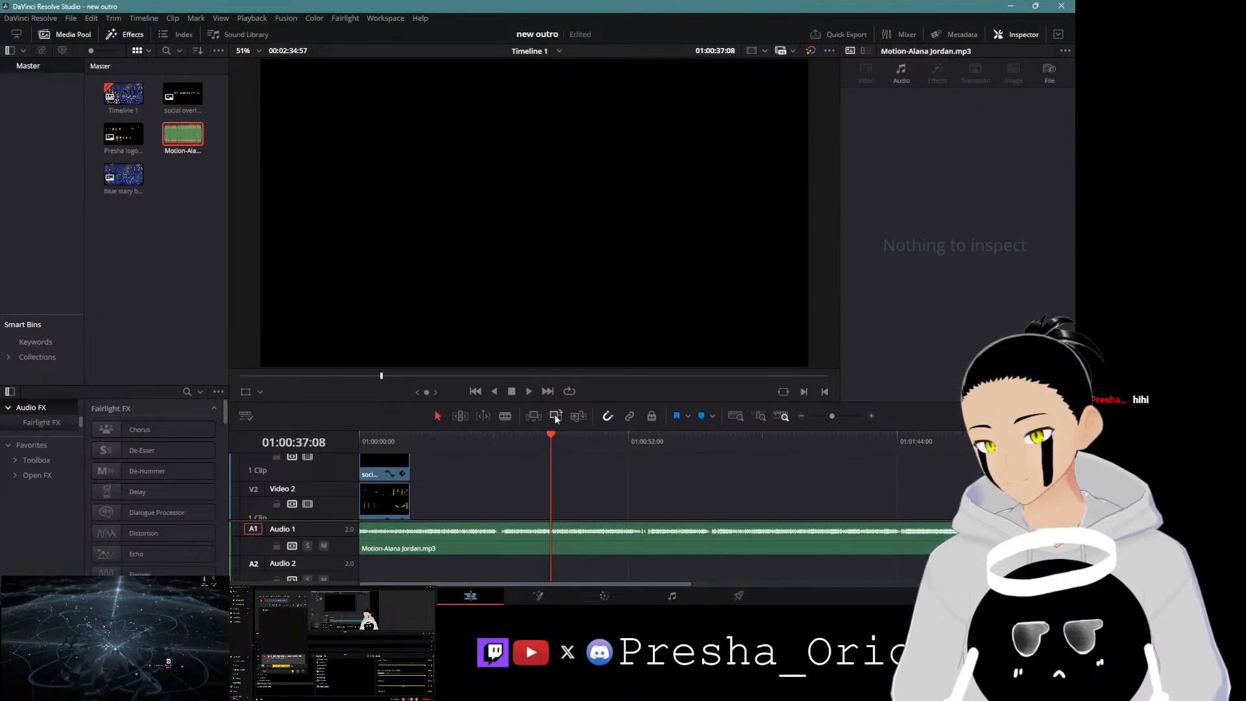
{"action": "left_click", "coordinate": [529, 391]}
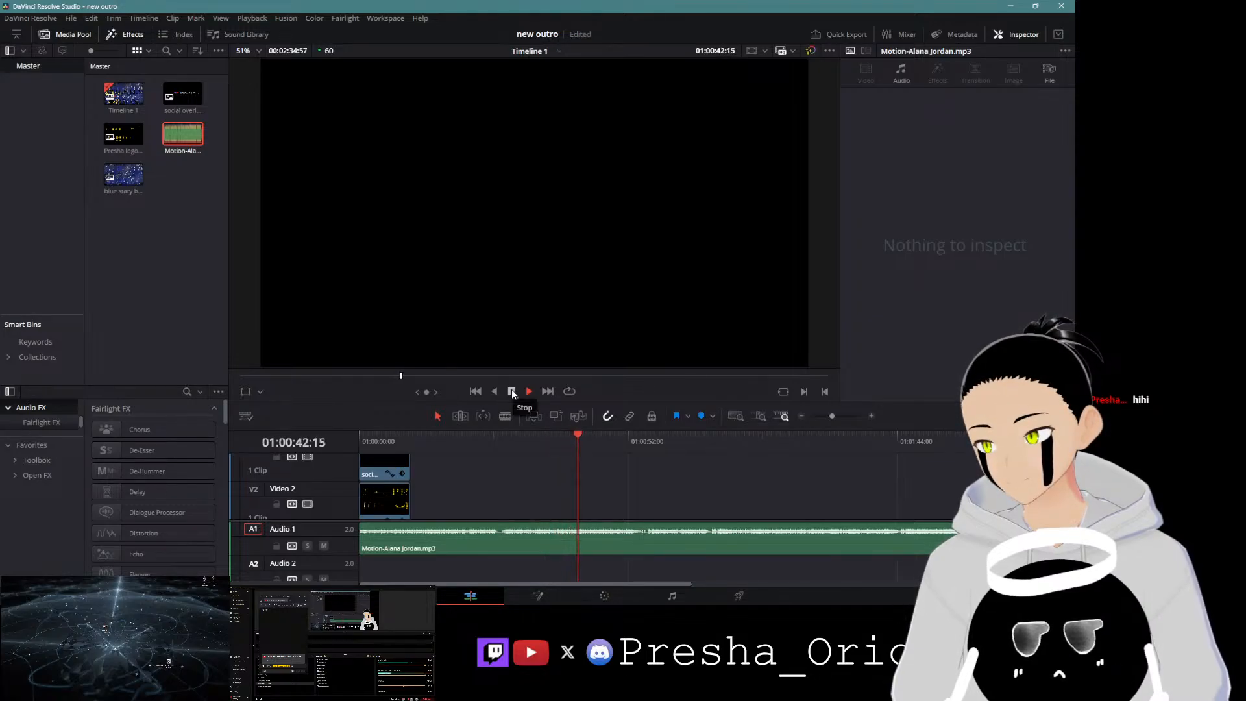
Step: Split the music clip at about 01:00:42 and delete the part before the cut
{"action": "left_click", "coordinate": [511, 391]}
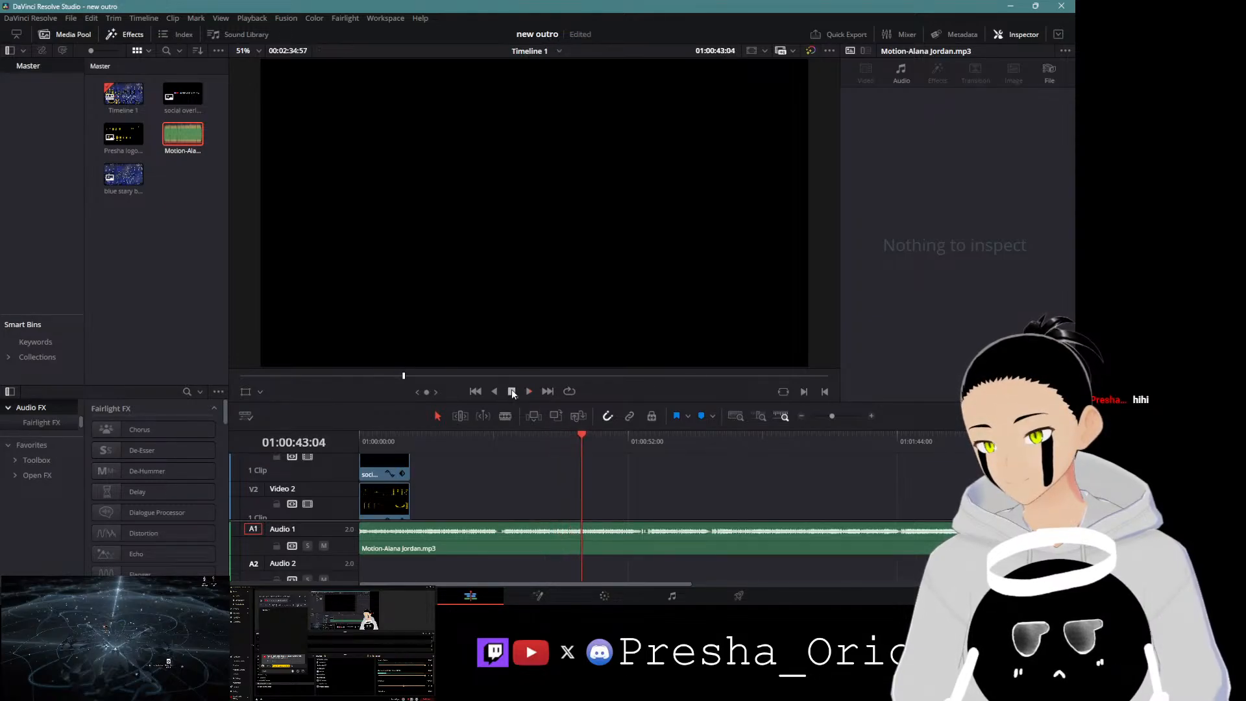
{"action": "left_click", "coordinate": [581, 434]}
{"action": "left_click", "coordinate": [555, 552]}
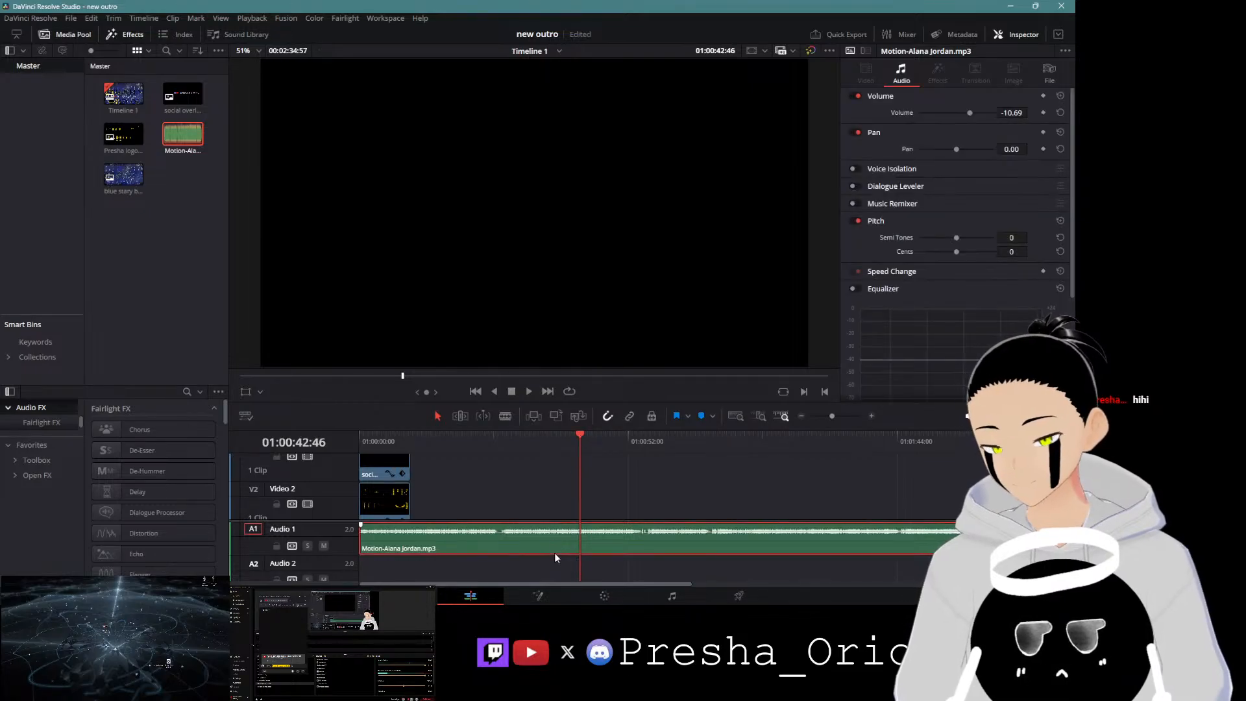
{"action": "key", "text": "ctrl+b"}
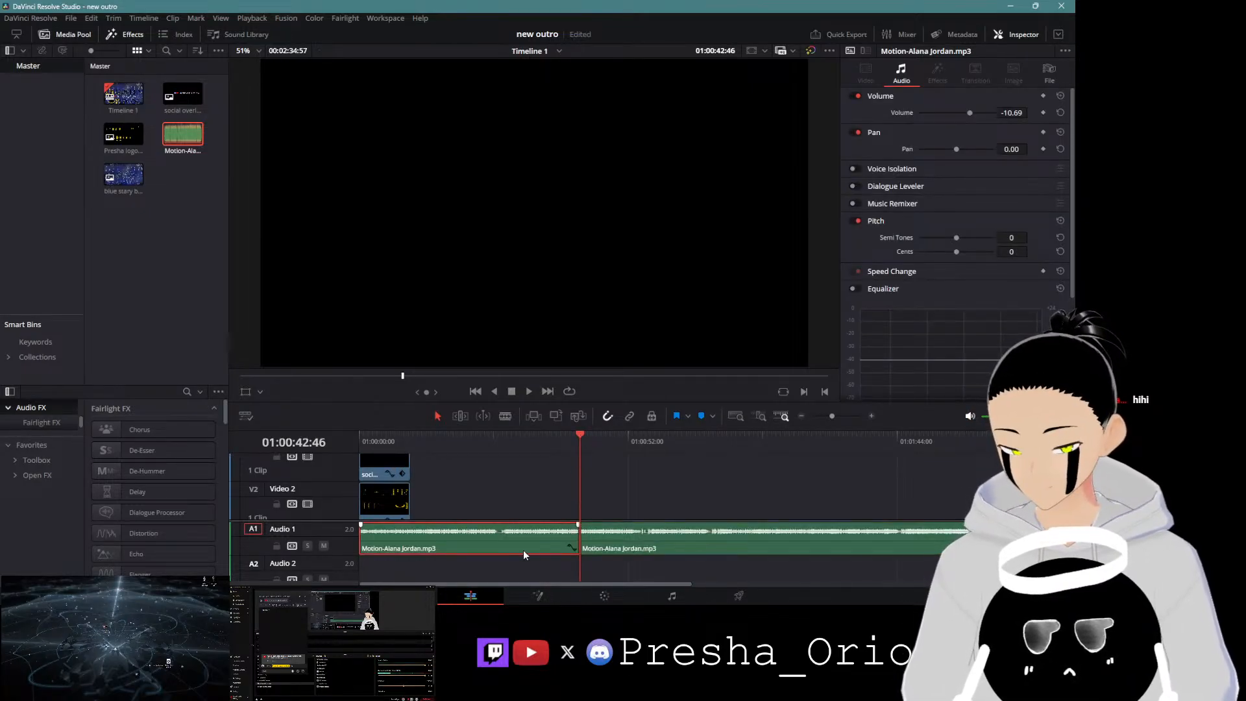
{"action": "key", "text": "Delete"}
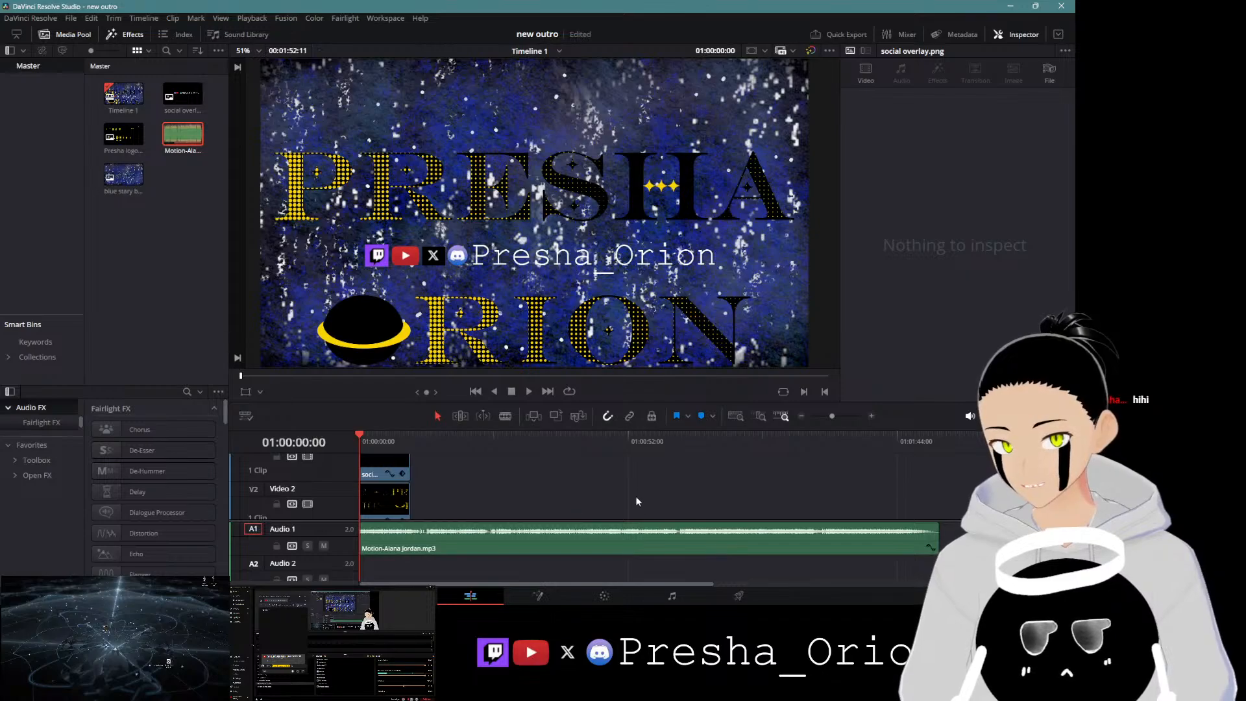
Step: Preview the music, then split it at about 01:00:13 and delete the opening part before the cut
{"action": "left_click", "coordinate": [528, 392]}
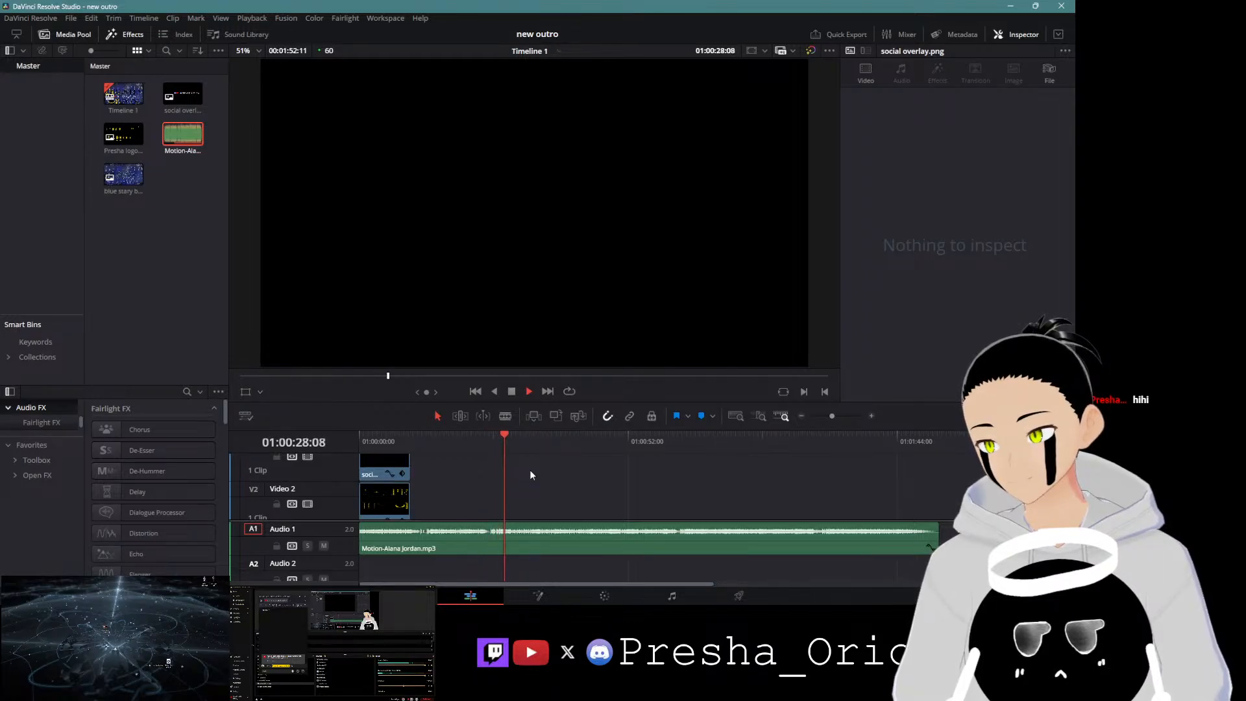
{"action": "left_click", "coordinate": [513, 392]}
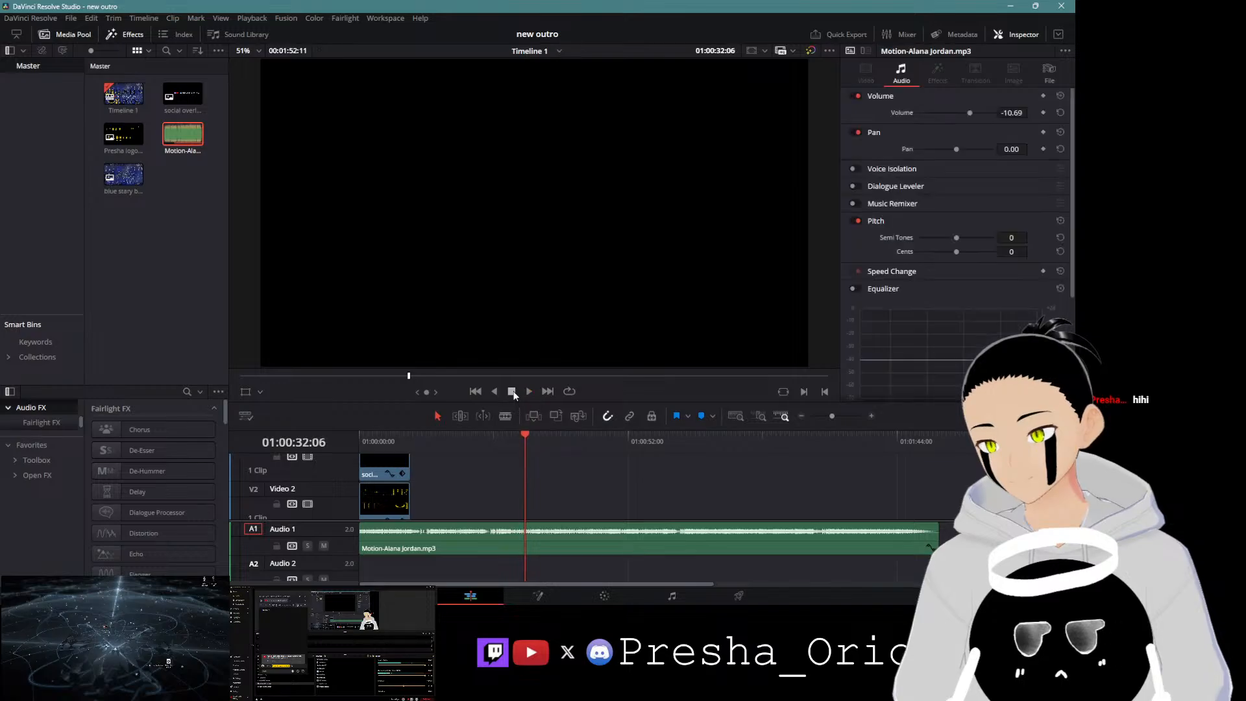
{"action": "left_click_drag", "start_coordinate": [523, 430], "coordinate": [426, 435]}
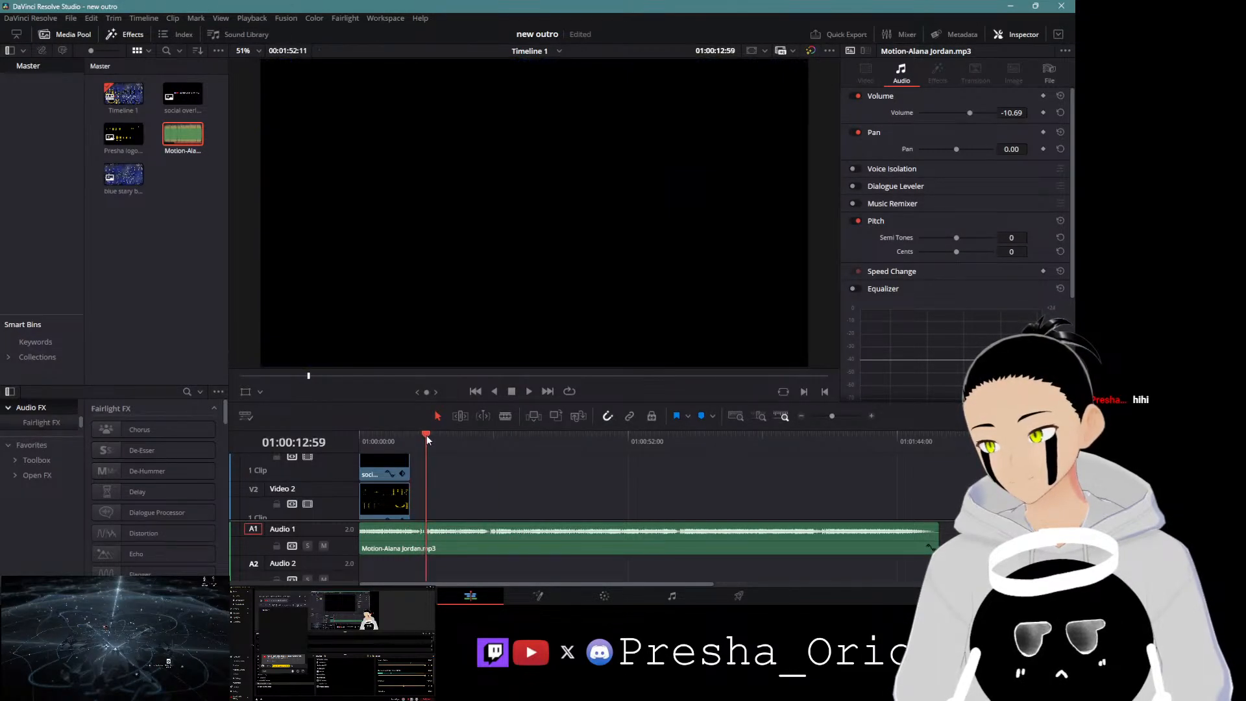
{"action": "left_click", "coordinate": [430, 535]}
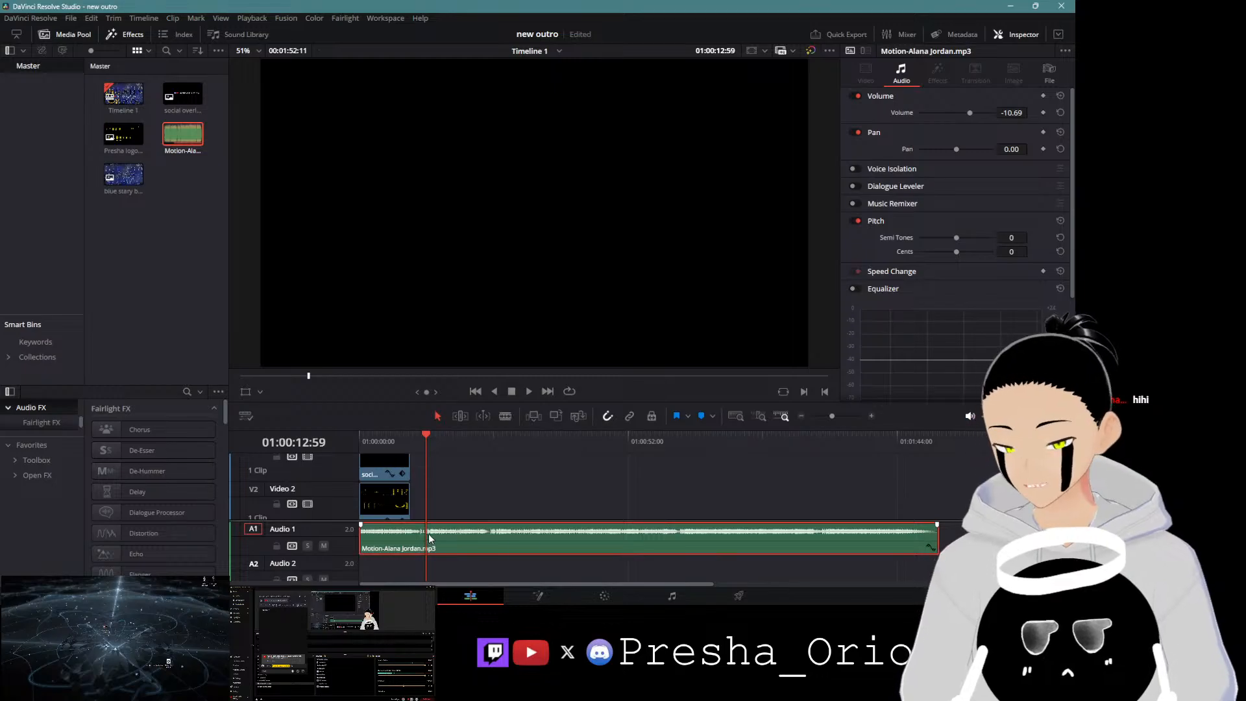
{"action": "key", "text": "ctrl+b"}
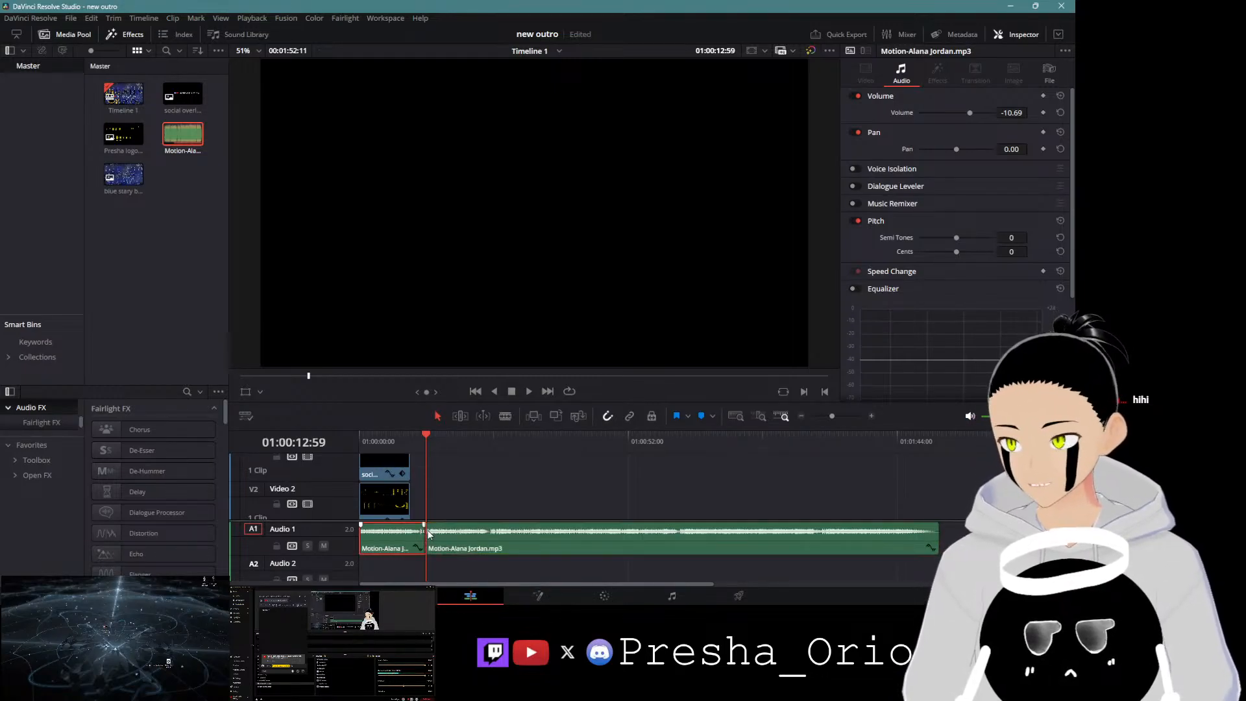
{"action": "key", "text": "Delete"}
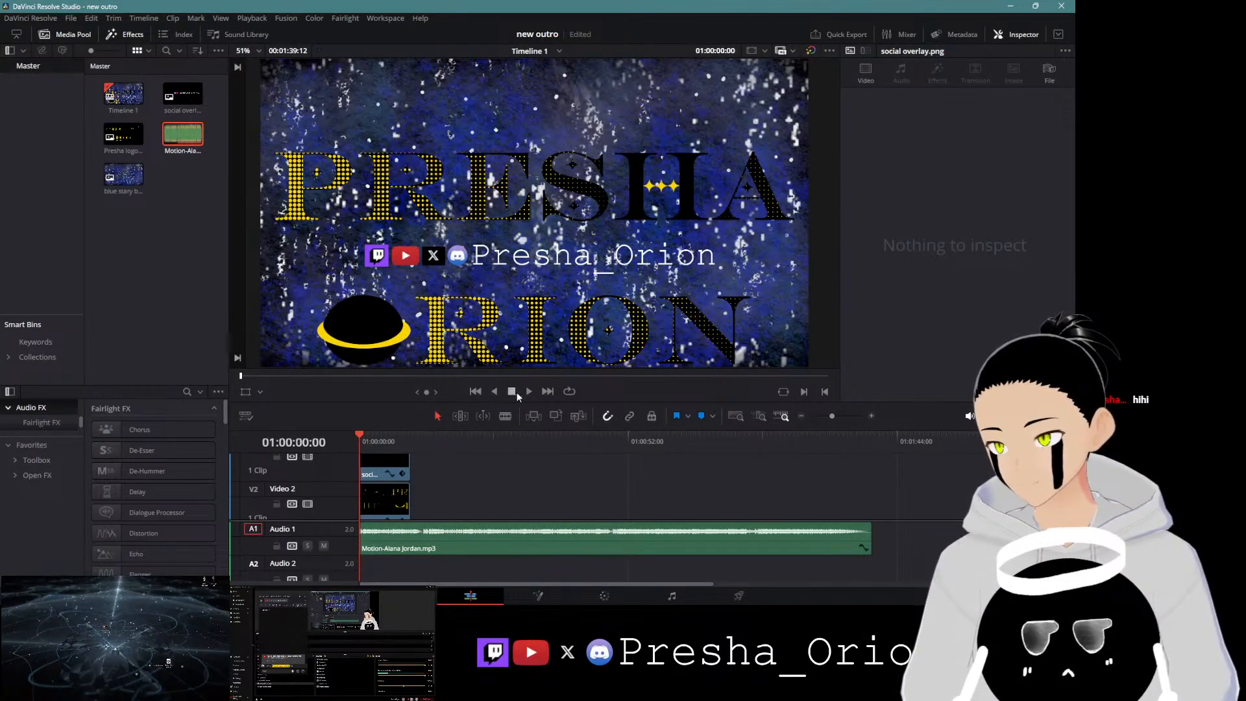
Step: Play back the trimmed music from several points to find the next cut position
{"action": "key", "text": "space"}
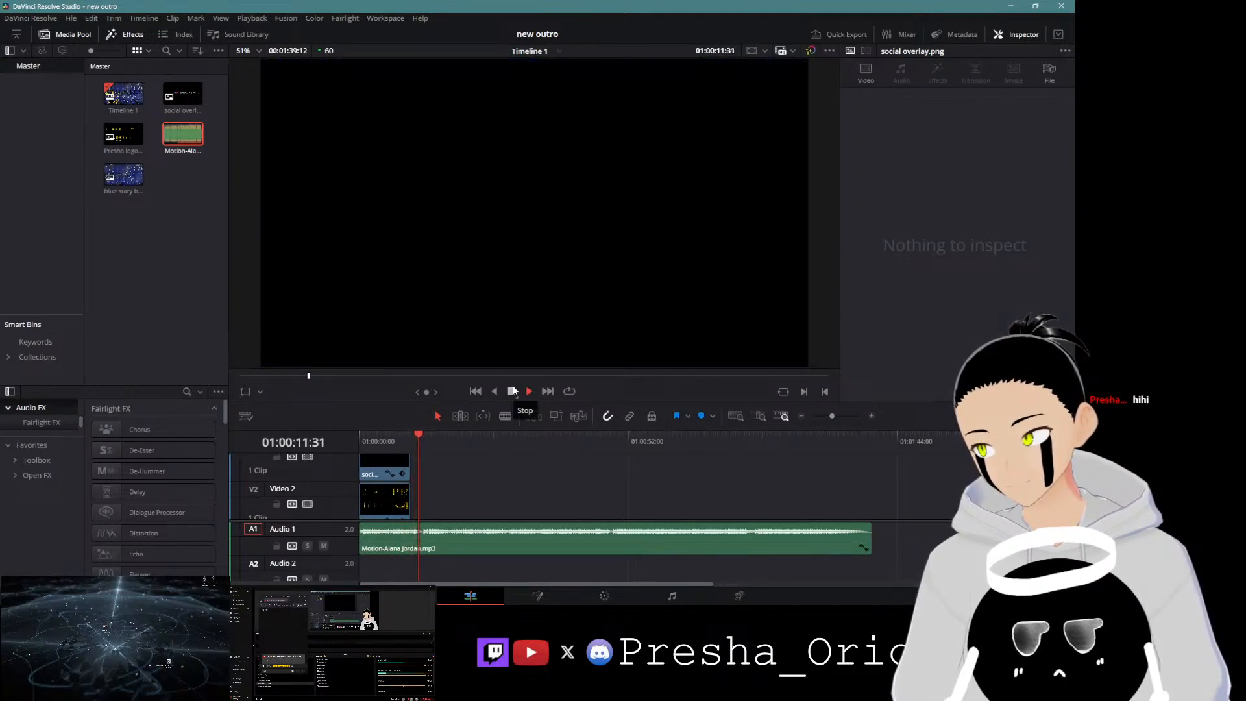
{"action": "left_click", "coordinate": [513, 391]}
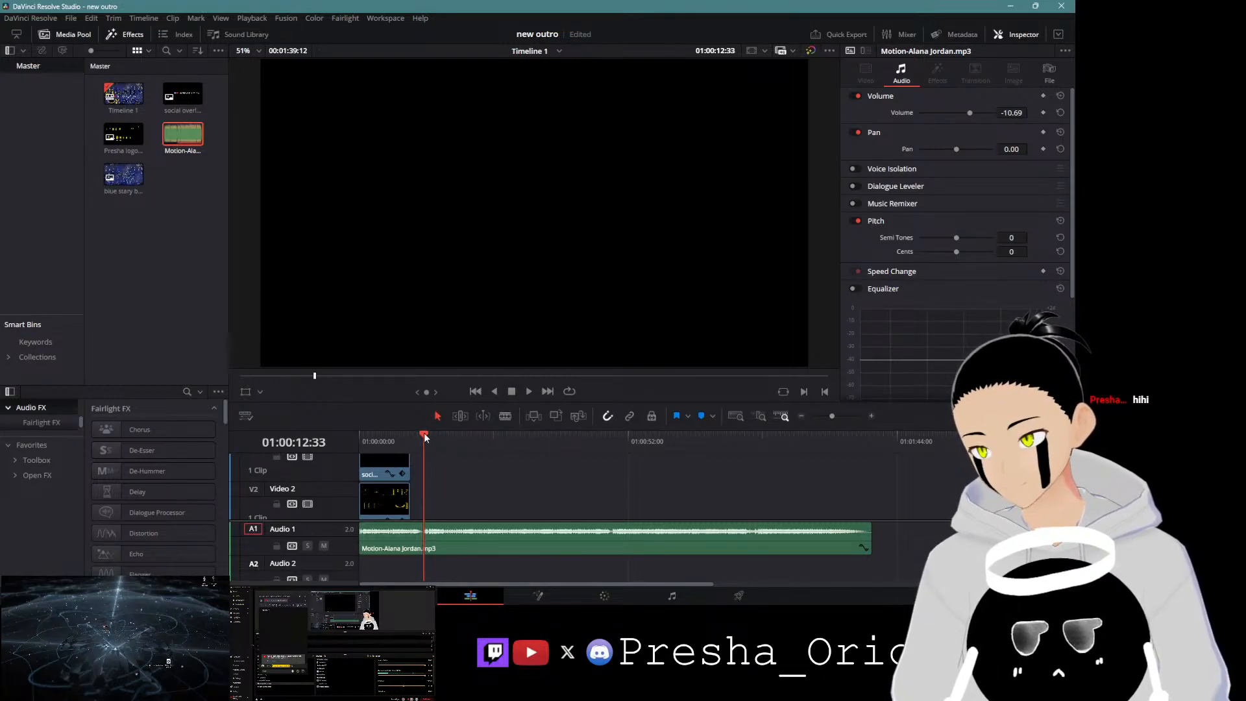
{"action": "left_click_drag", "start_coordinate": [423, 432], "coordinate": [419, 434]}
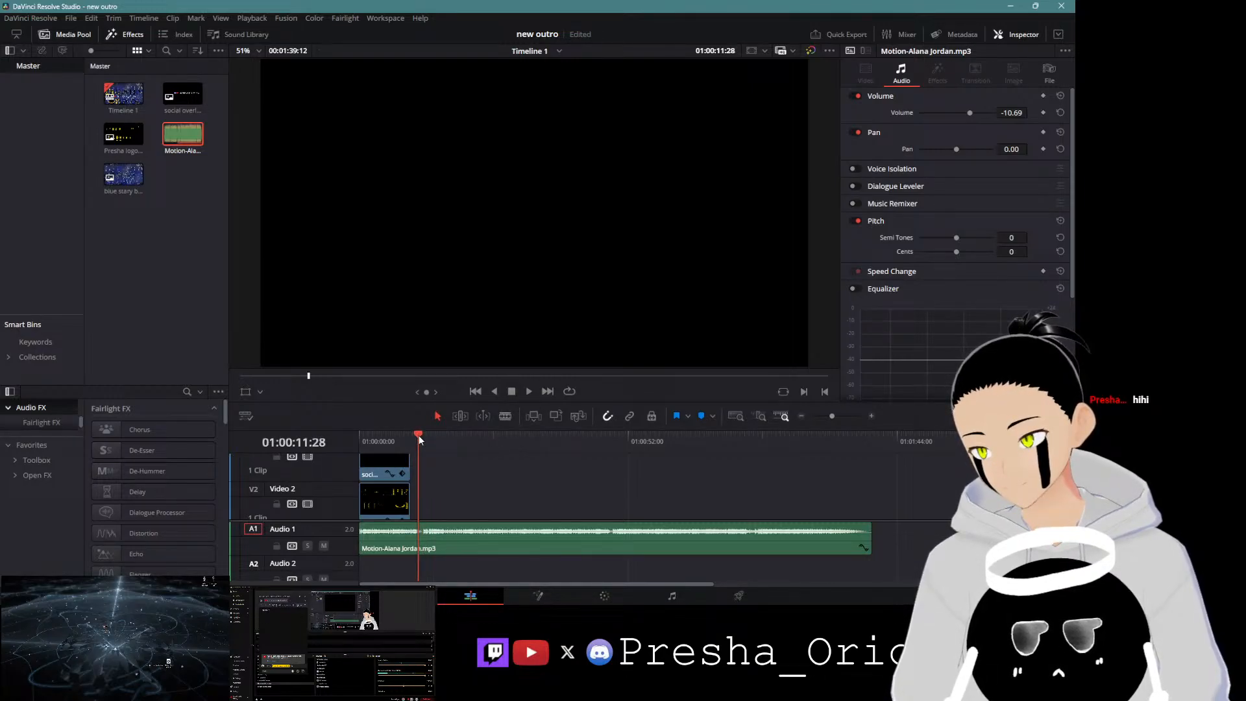
{"action": "left_click", "coordinate": [529, 392]}
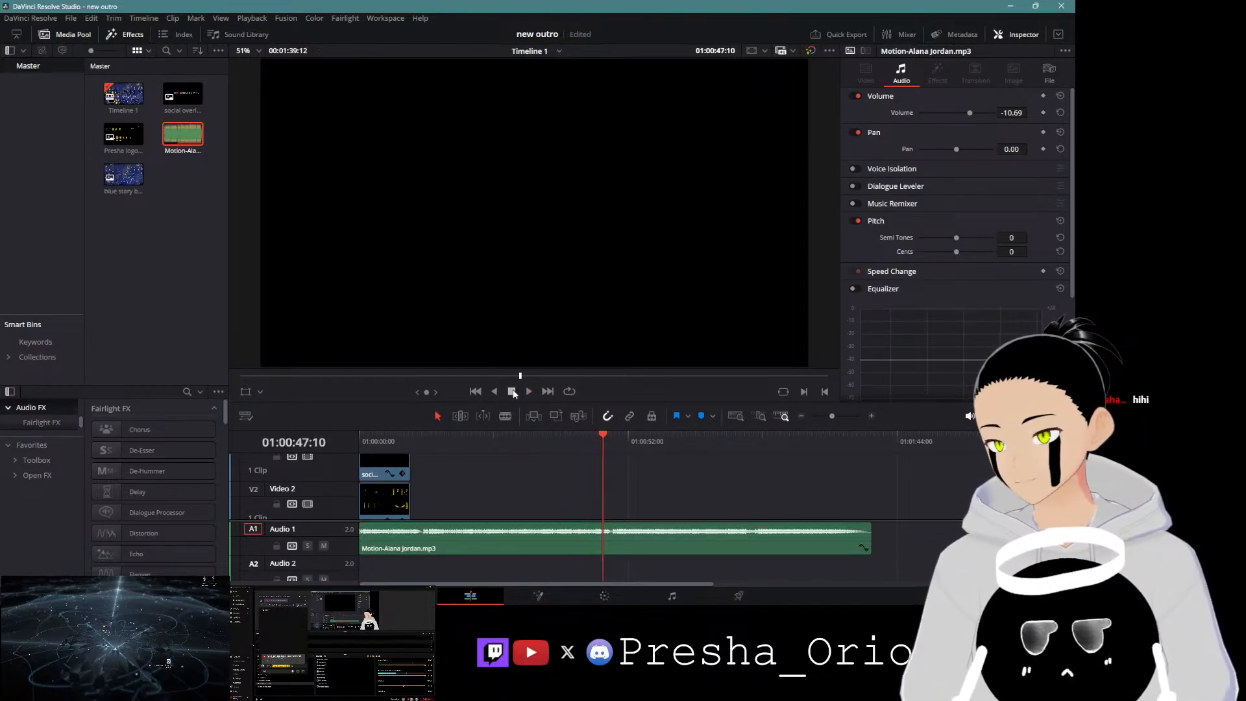
{"action": "left_click", "coordinate": [512, 432]}
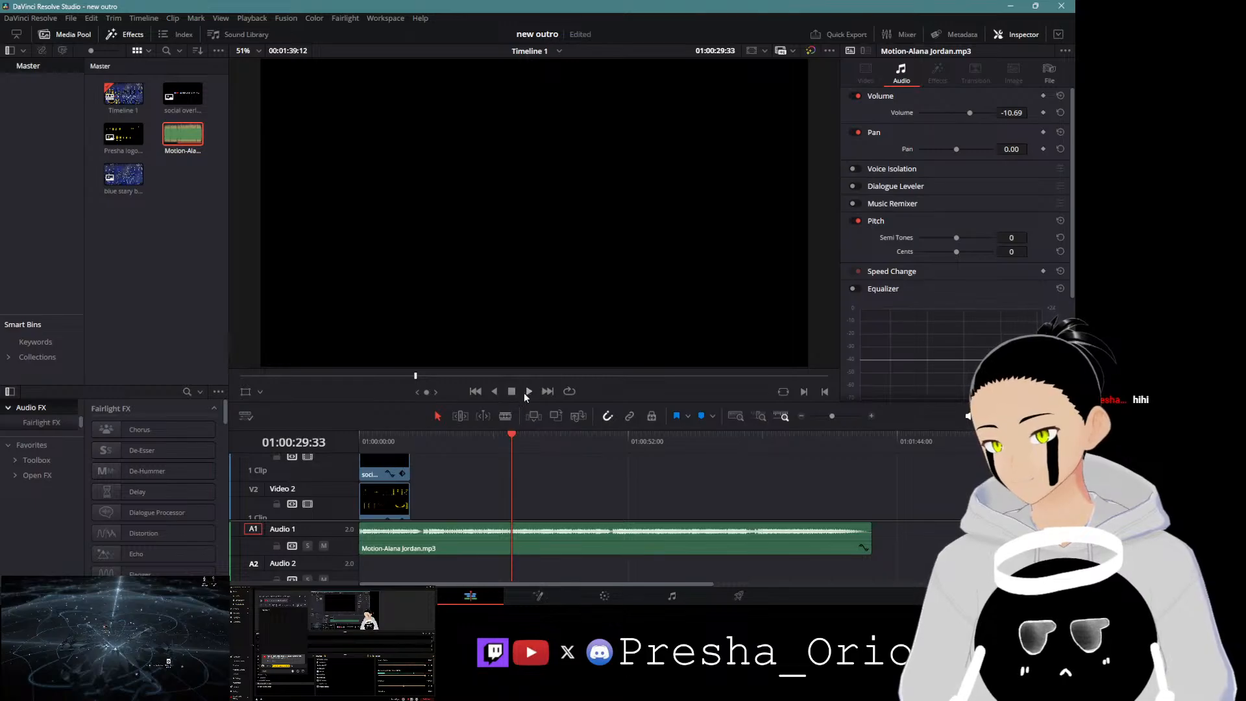
{"action": "left_click", "coordinate": [529, 392]}
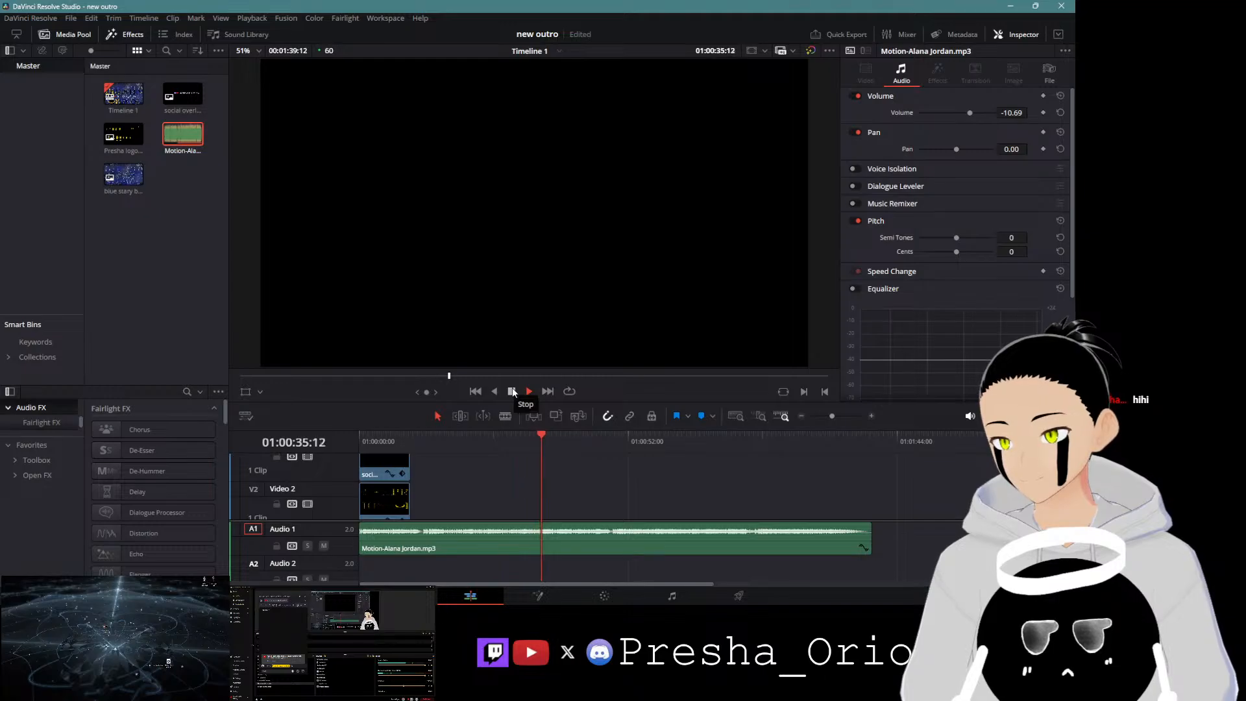
{"action": "left_click", "coordinate": [513, 392]}
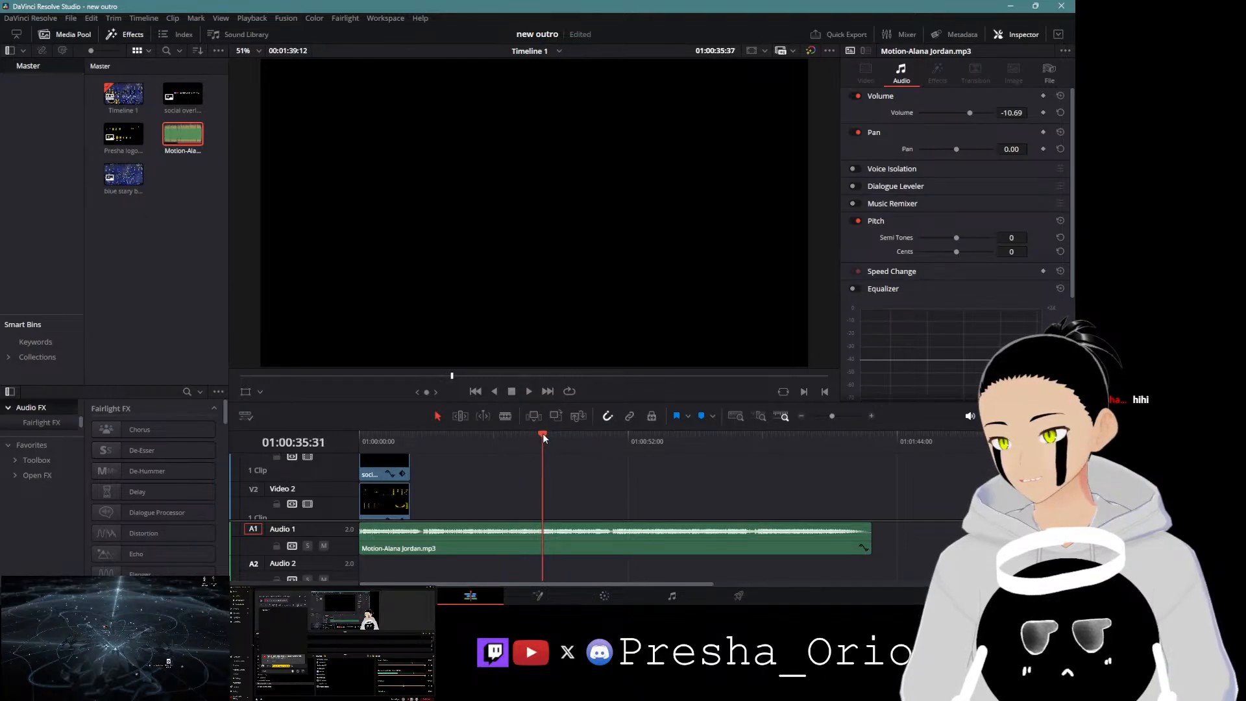
Step: Split the music at about 01:00:33 and delete the portion before the cut
{"action": "left_click_drag", "start_coordinate": [543, 434], "coordinate": [532, 438]}
{"action": "left_click", "coordinate": [543, 540]}
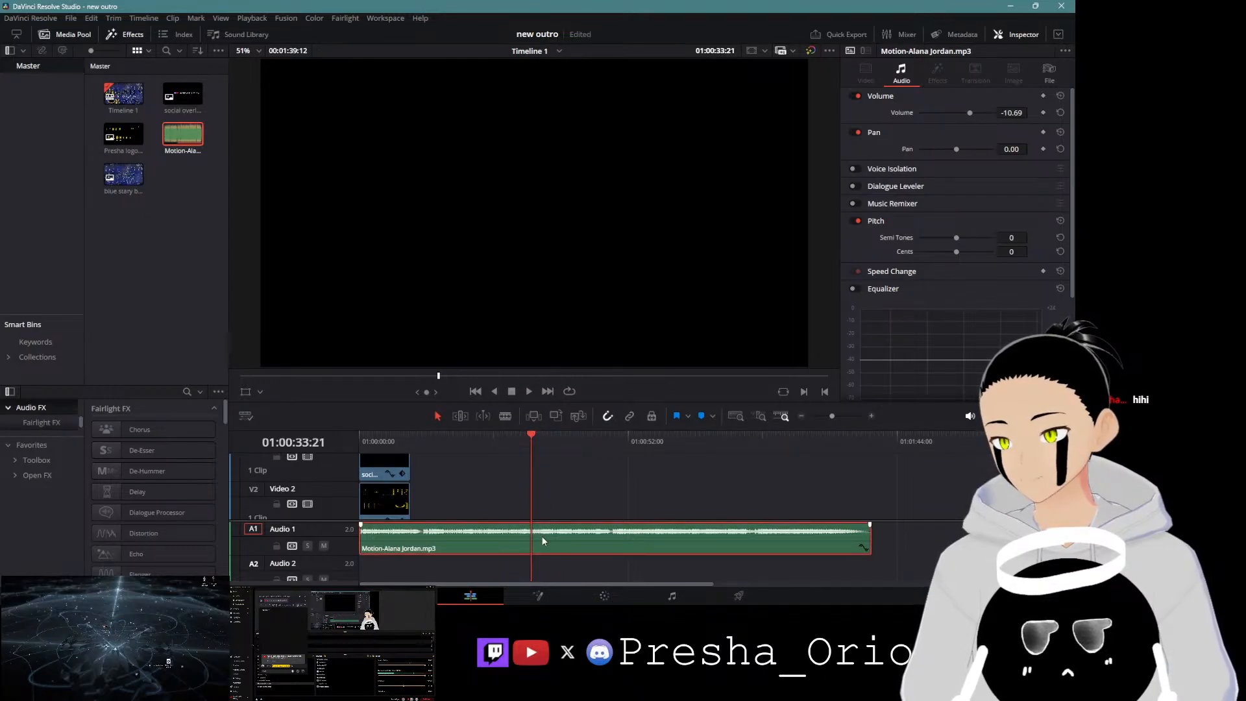
{"action": "key", "text": "ctrl+b"}
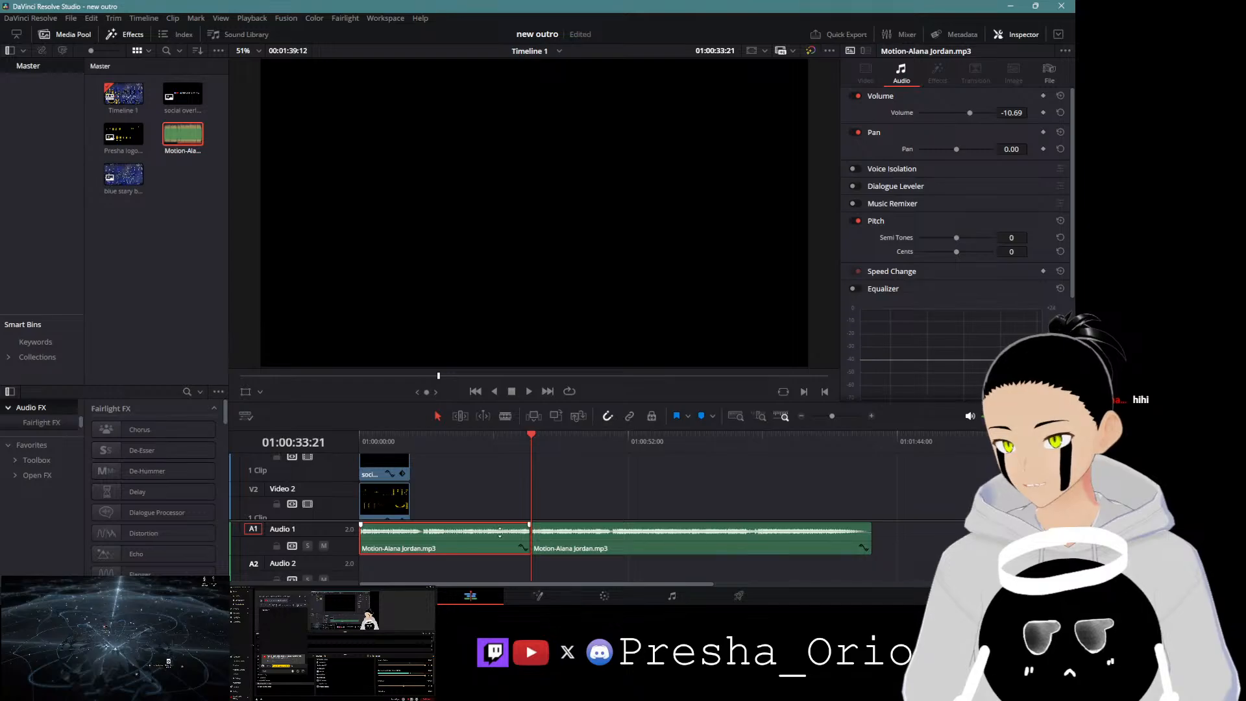
{"action": "key", "text": "Delete"}
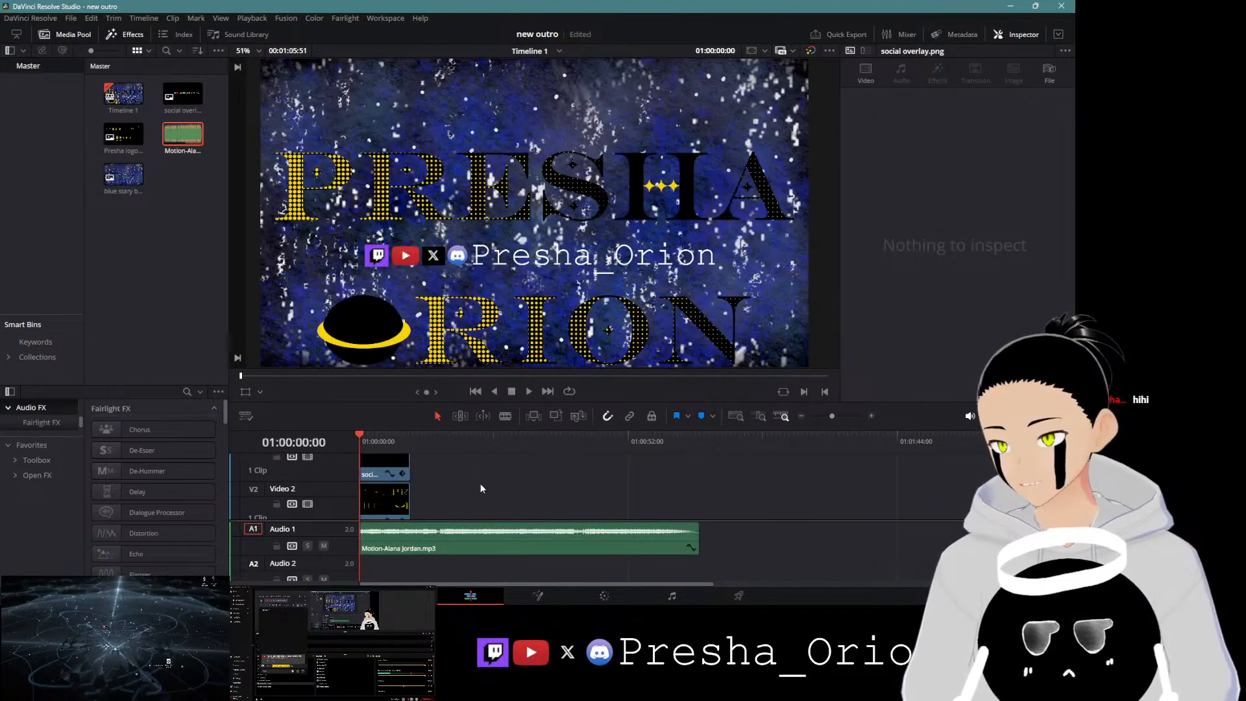
Step: Preview the music, then split it at about 01:00:43 and delete the portion after the cut
{"action": "left_click", "coordinate": [529, 390]}
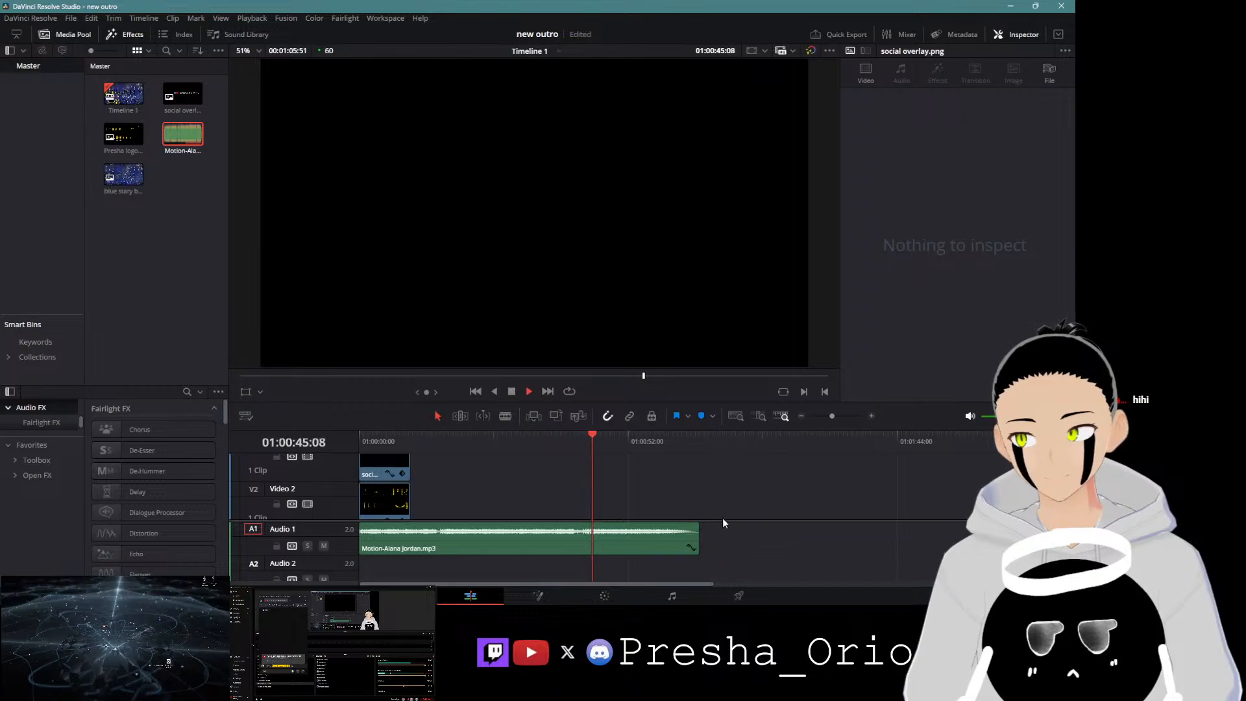
{"action": "left_click", "coordinate": [512, 392]}
{"action": "left_click", "coordinate": [592, 436]}
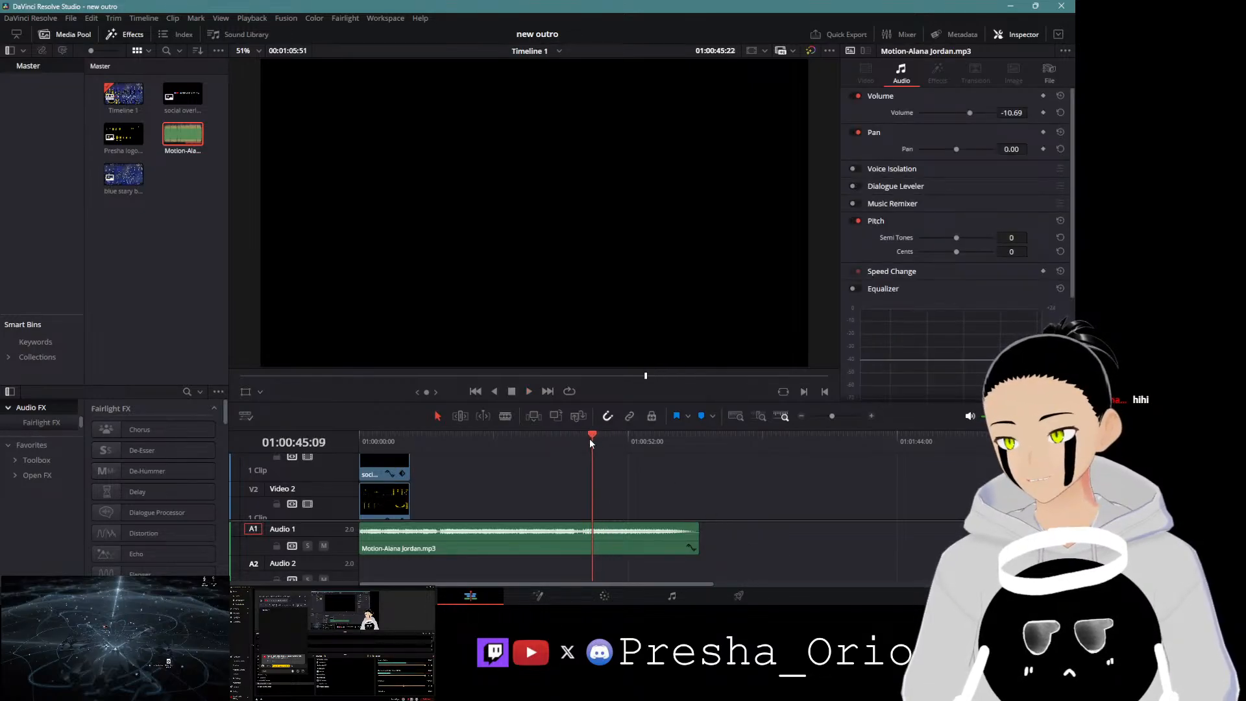
{"action": "mouse_move", "coordinate": [590, 442]}
{"action": "left_mouse_down"}
{"action": "mouse_move", "coordinate": [577, 444]}
{"action": "mouse_move", "coordinate": [583, 435]}
{"action": "left_mouse_up"}
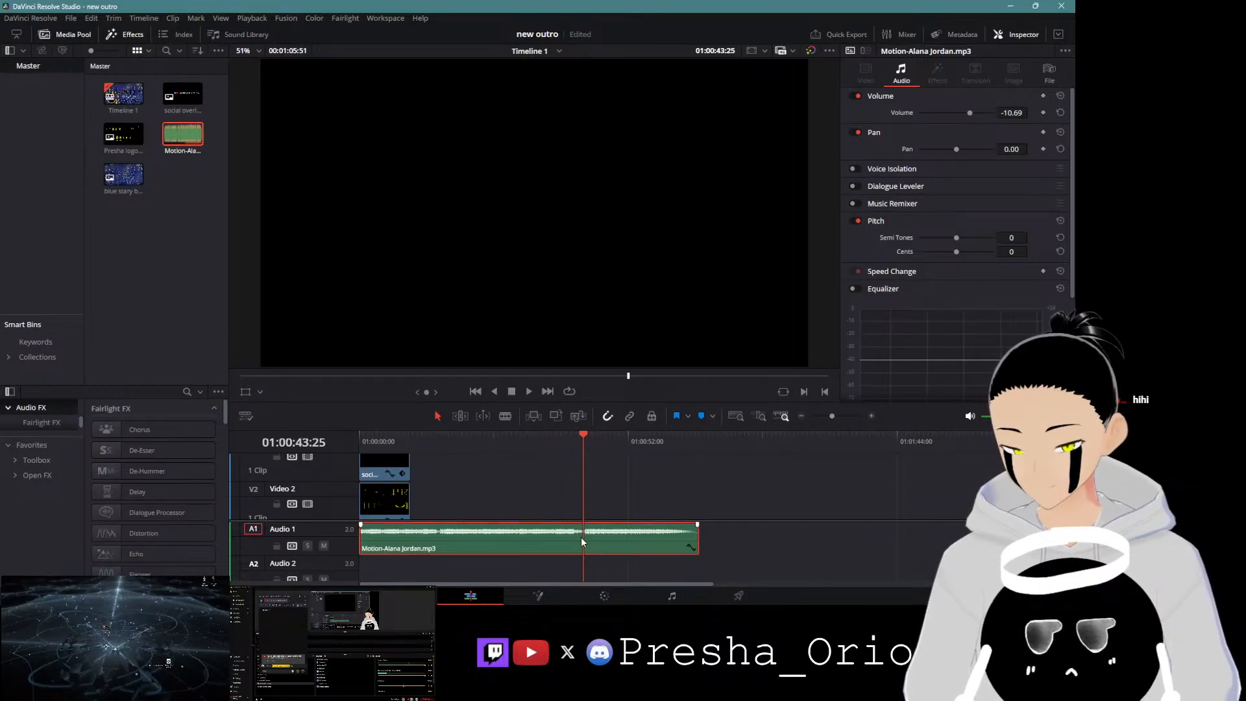
{"action": "key", "text": "ctrl+b"}
{"action": "key", "text": "Delete"}
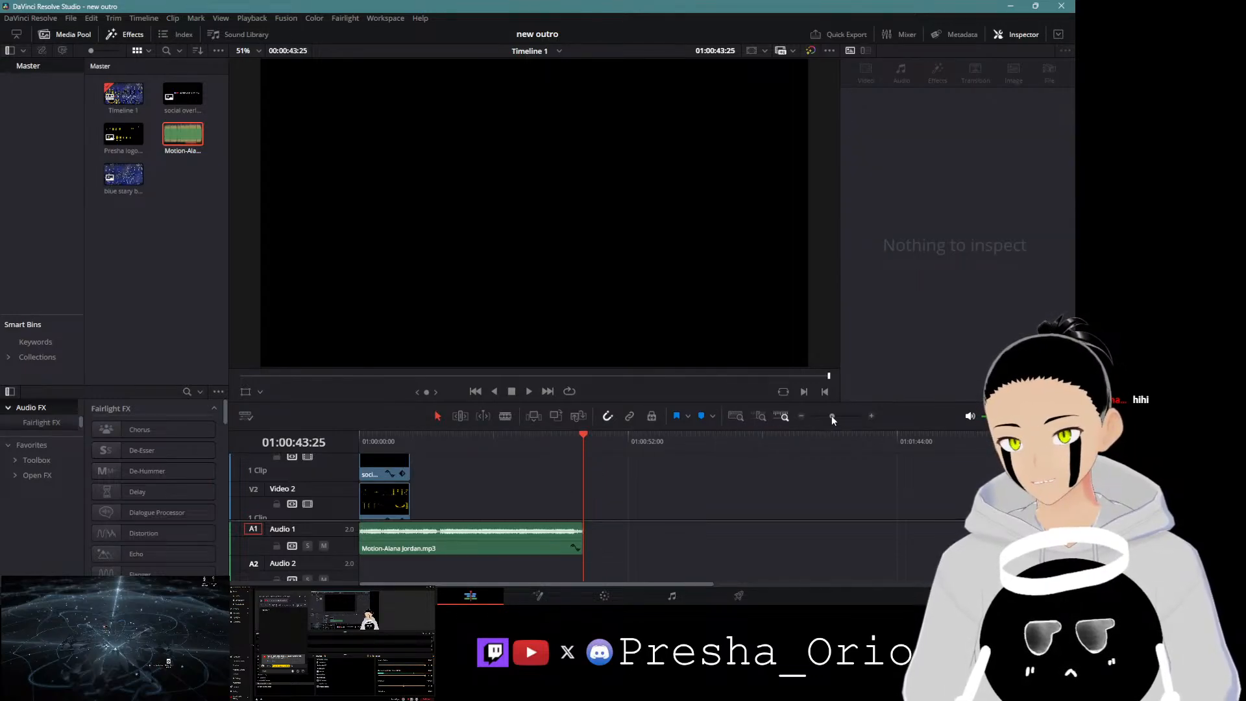
Step: Zoom into the timeline and play the beginning of the music to find a cut point
{"action": "left_click_drag", "start_coordinate": [831, 416], "coordinate": [835, 415]}
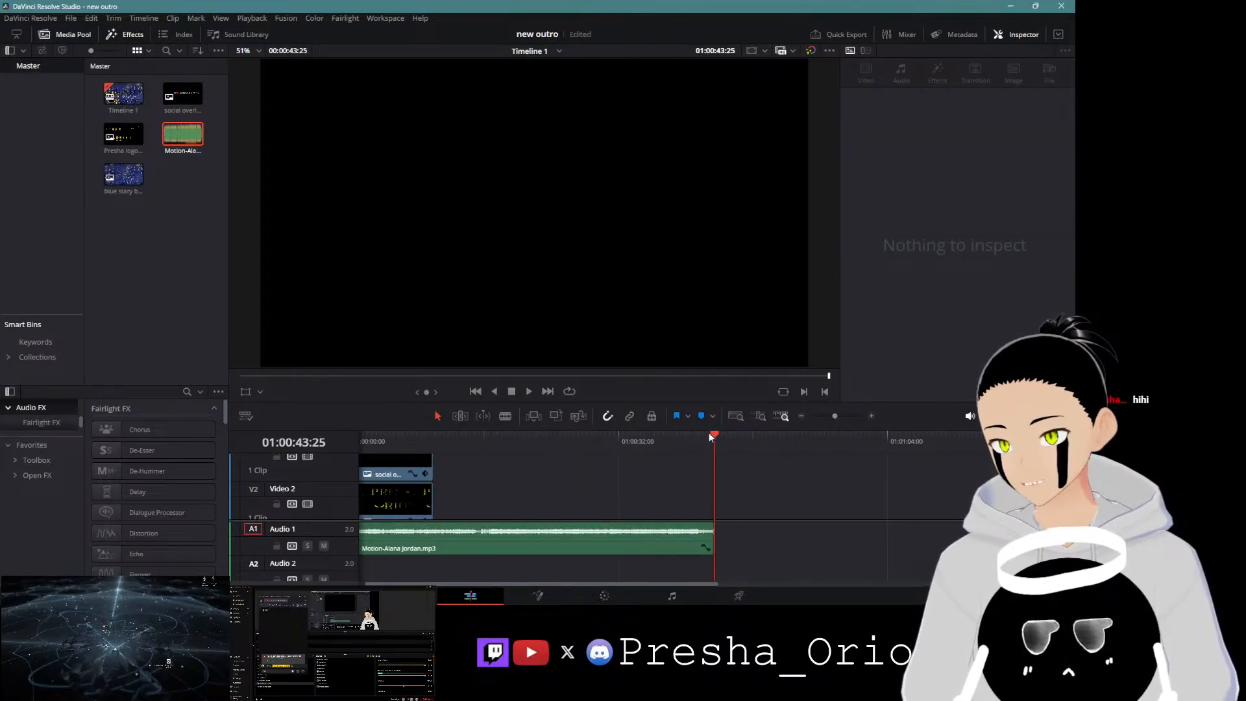
{"action": "left_click_drag", "start_coordinate": [714, 434], "coordinate": [481, 435]}
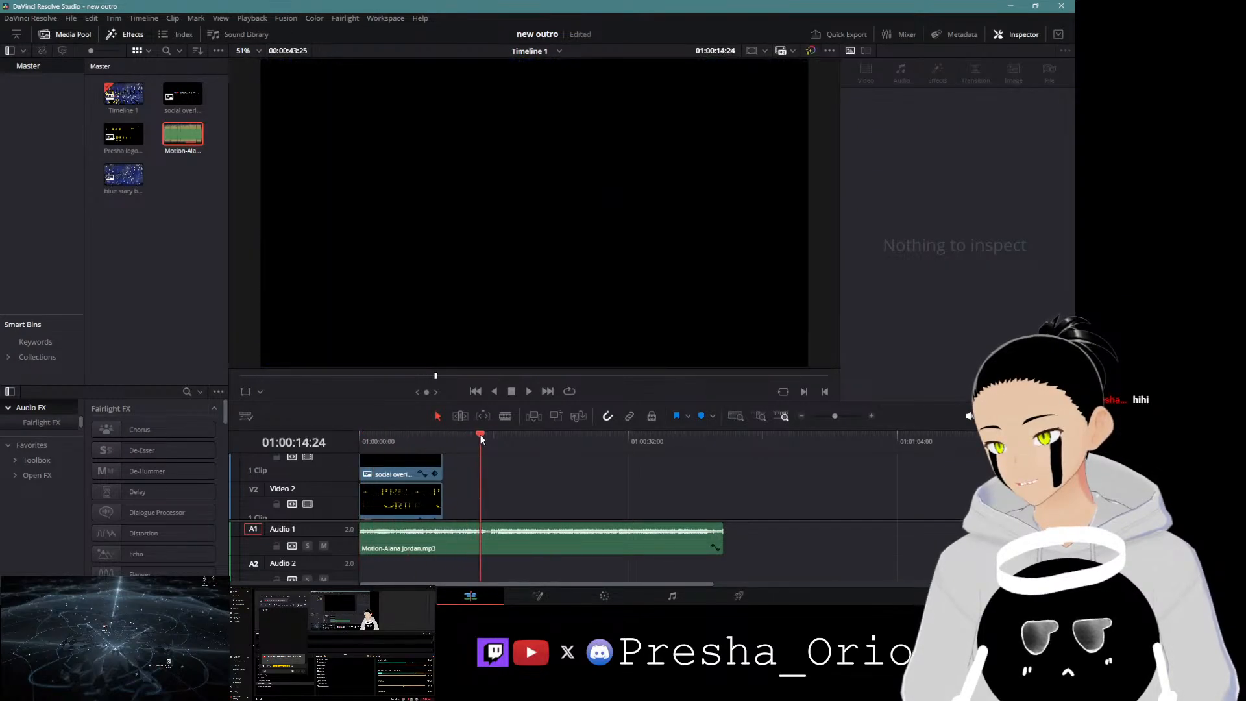
{"action": "left_click", "coordinate": [528, 392]}
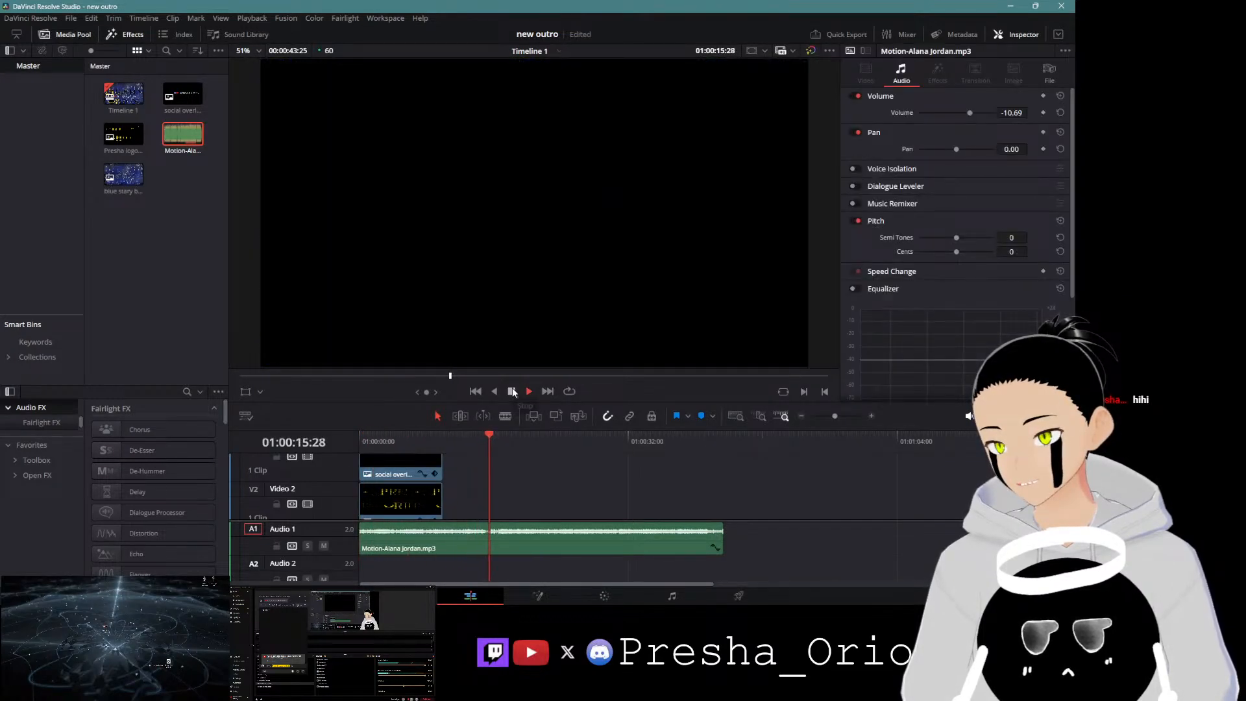
{"action": "left_click", "coordinate": [512, 392]}
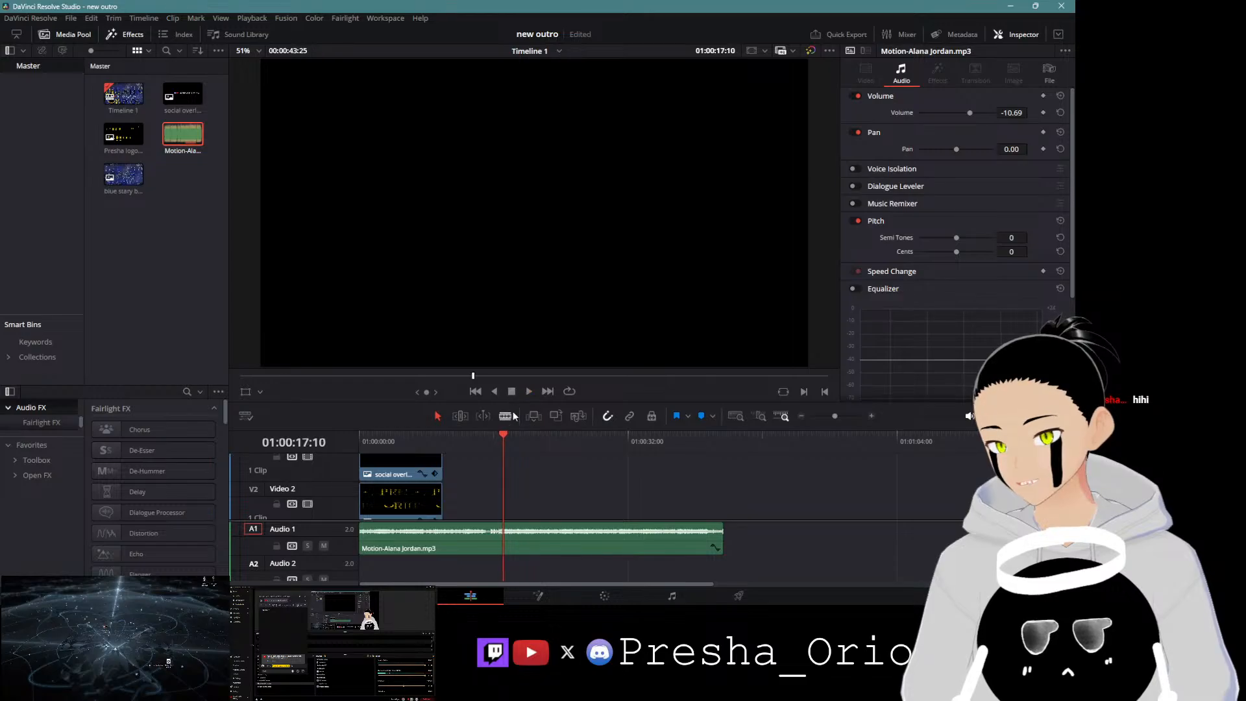
{"action": "left_click_drag", "start_coordinate": [503, 440], "coordinate": [486, 440]}
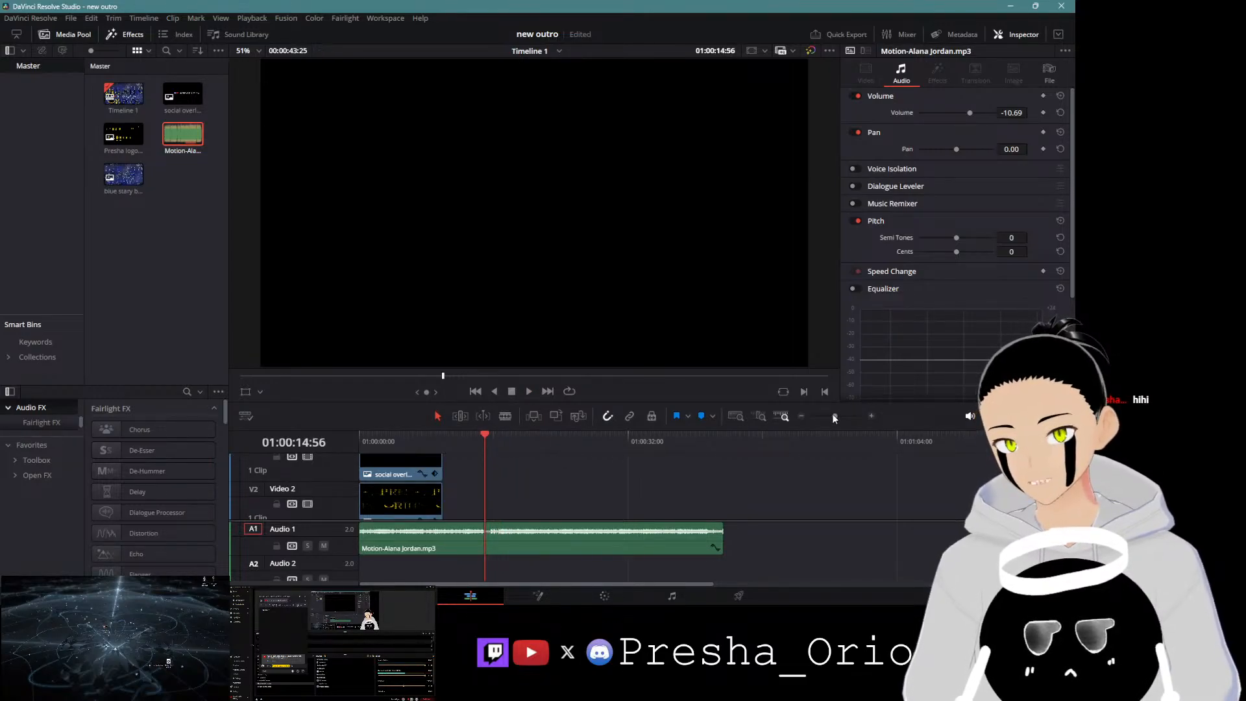
{"action": "left_click_drag", "start_coordinate": [834, 419], "coordinate": [841, 418]}
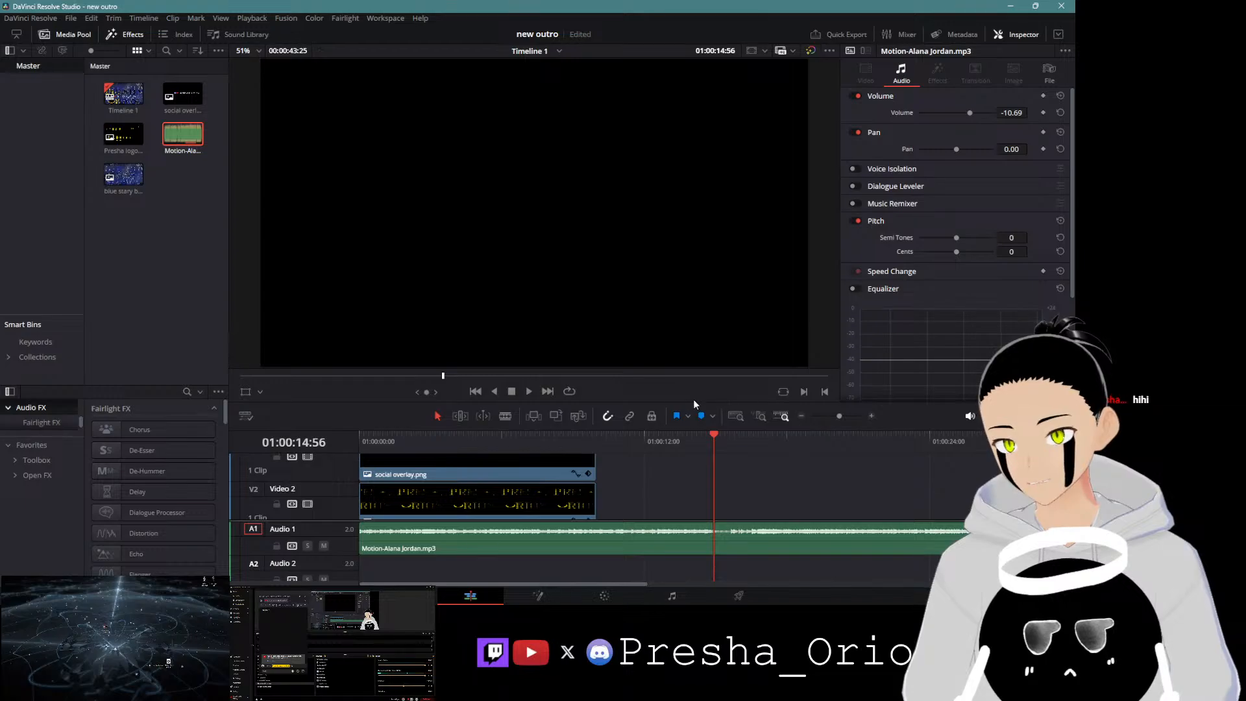
{"action": "left_click", "coordinate": [529, 391]}
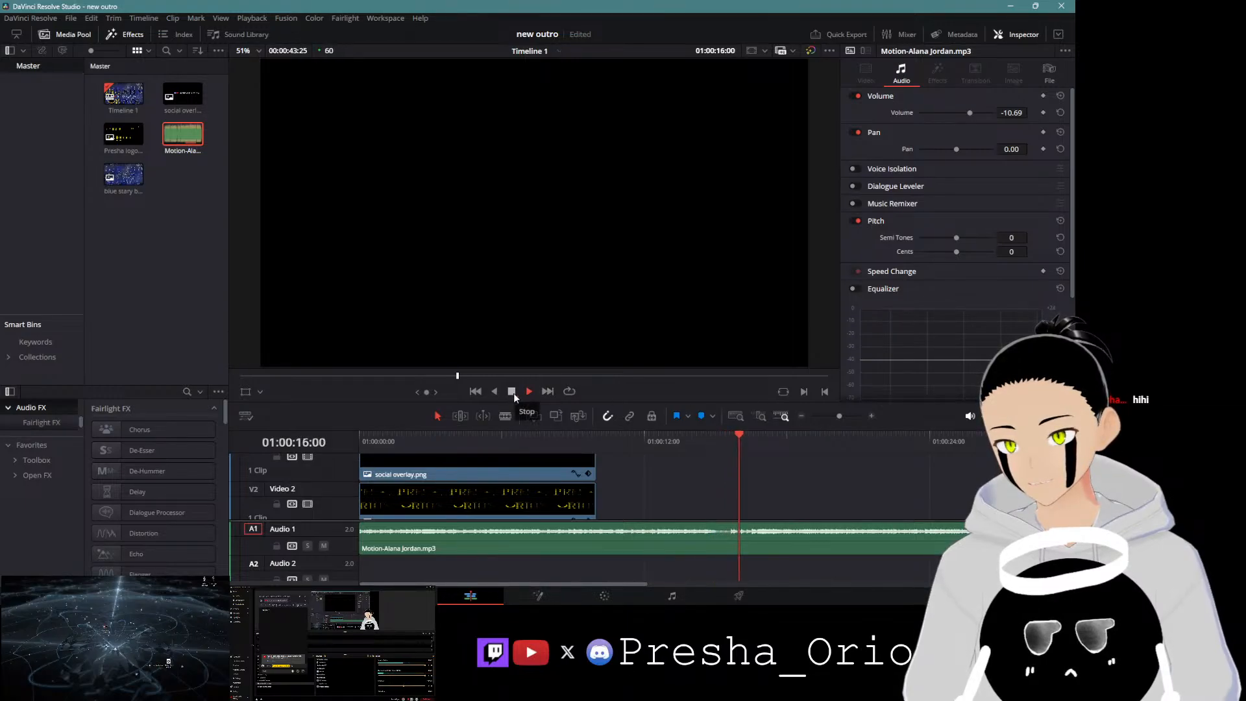
{"action": "left_click", "coordinate": [512, 392]}
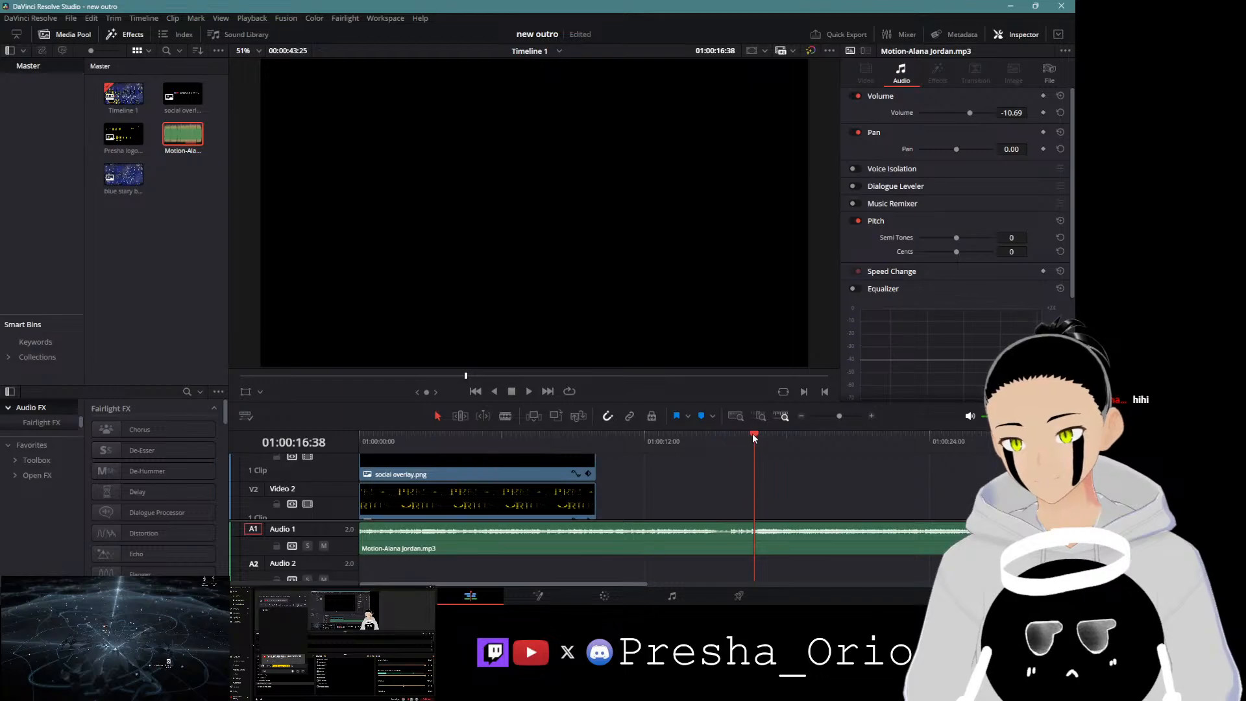
Step: Split the music clip at about 01:00:15 and play back from the cut
{"action": "left_click_drag", "start_coordinate": [754, 434], "coordinate": [730, 443]}
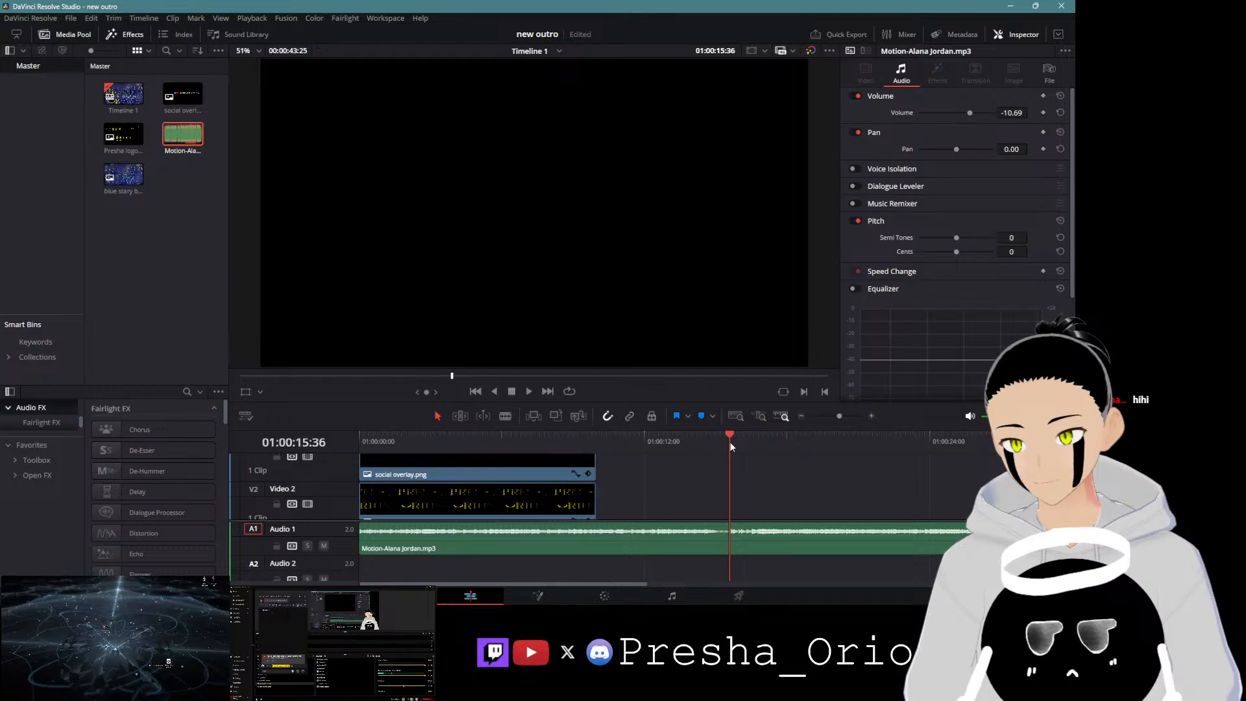
{"action": "key", "text": "ctrl+b"}
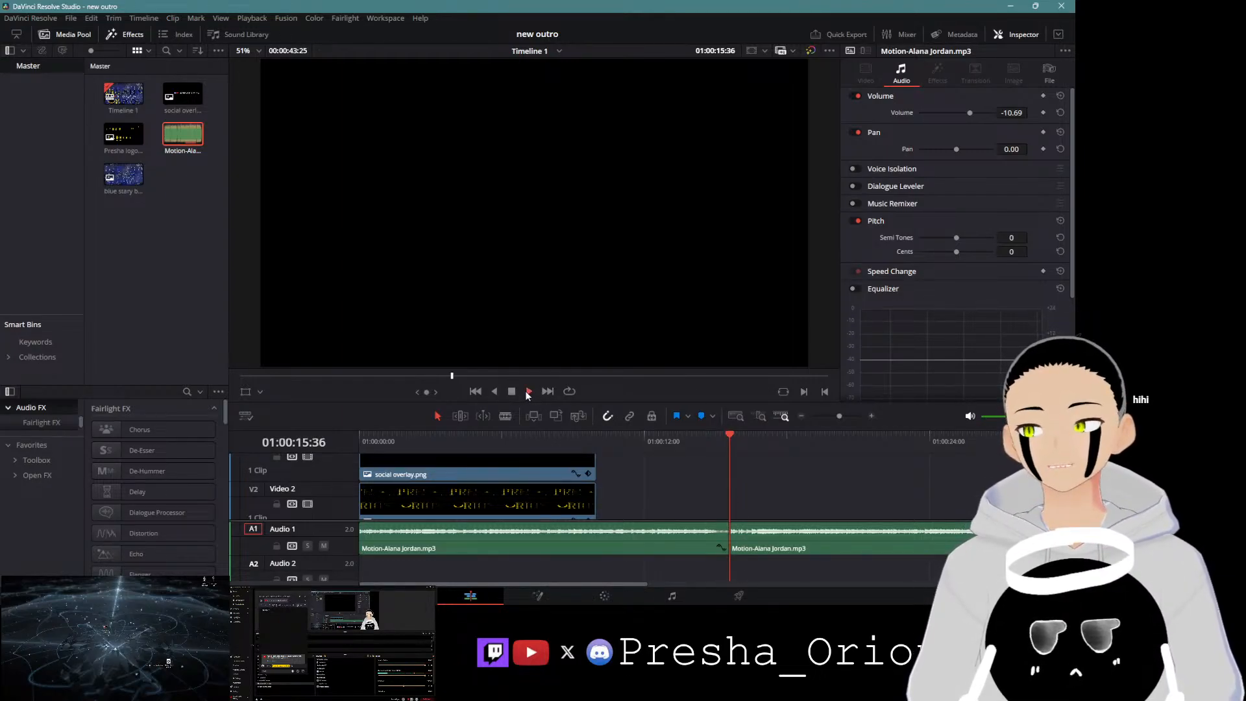
{"action": "left_click", "coordinate": [528, 392]}
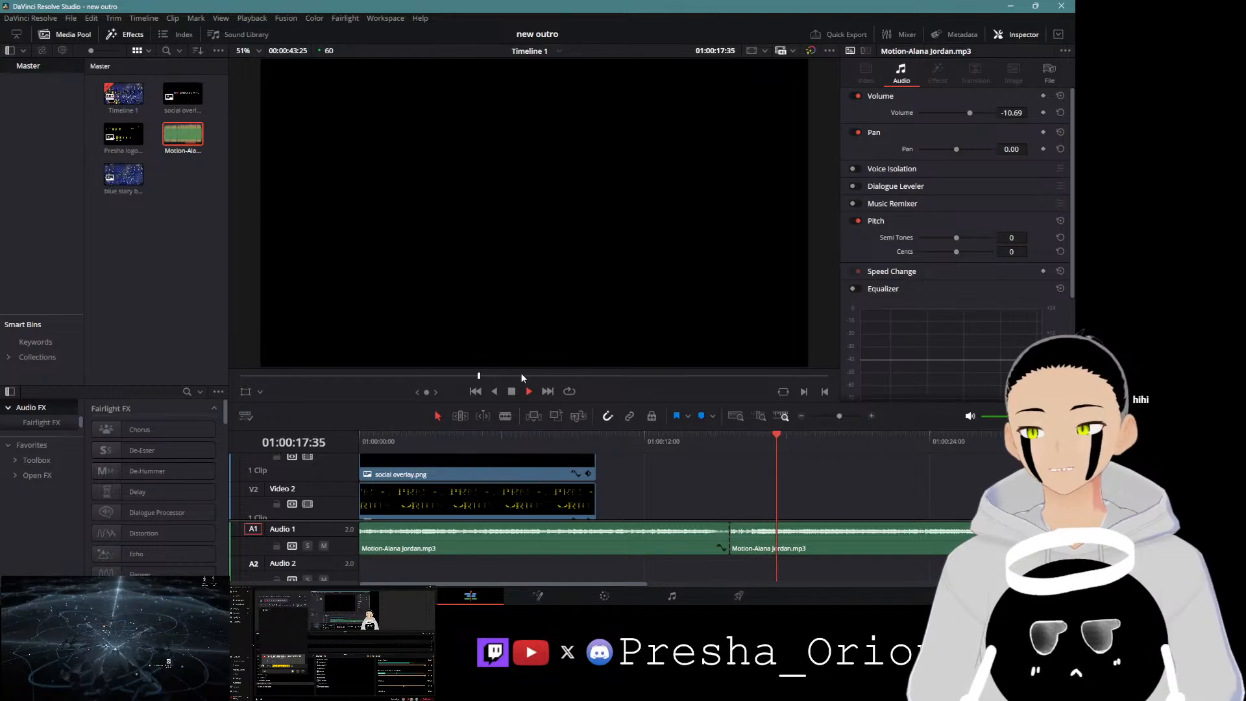
Step: Stop playback and delete the music portion before the cut
{"action": "left_click", "coordinate": [513, 393]}
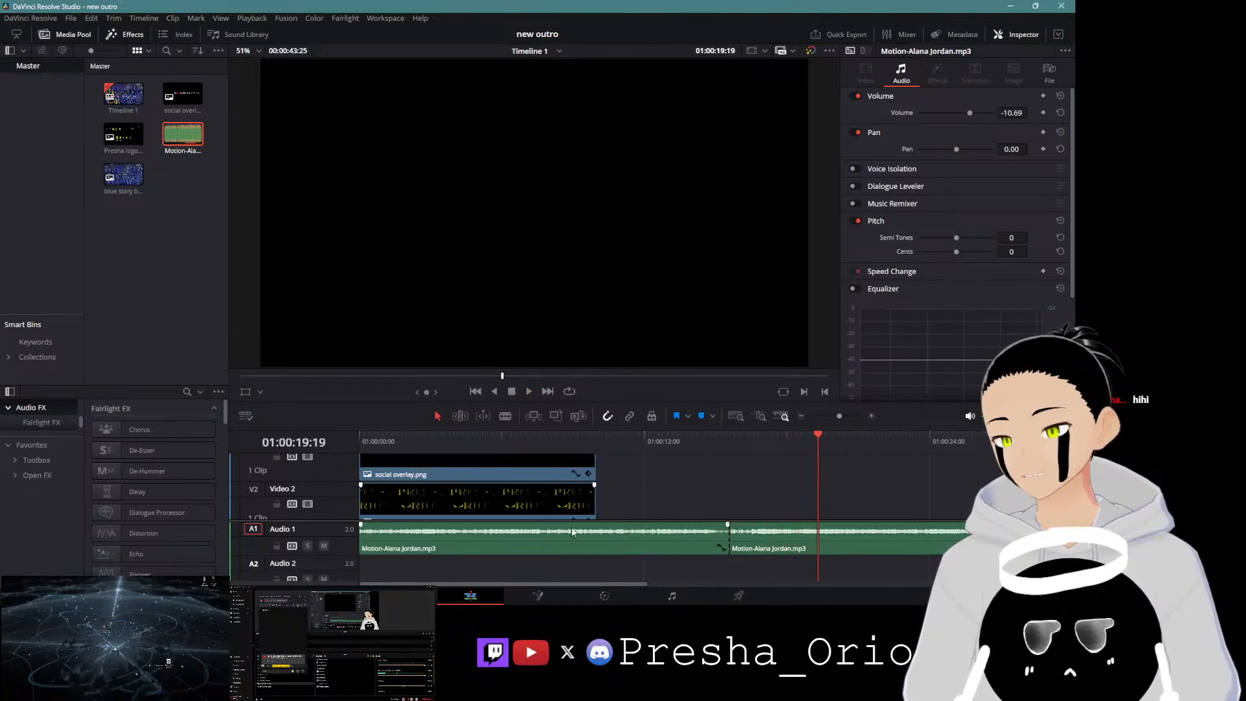
{"action": "key", "text": "Delete"}
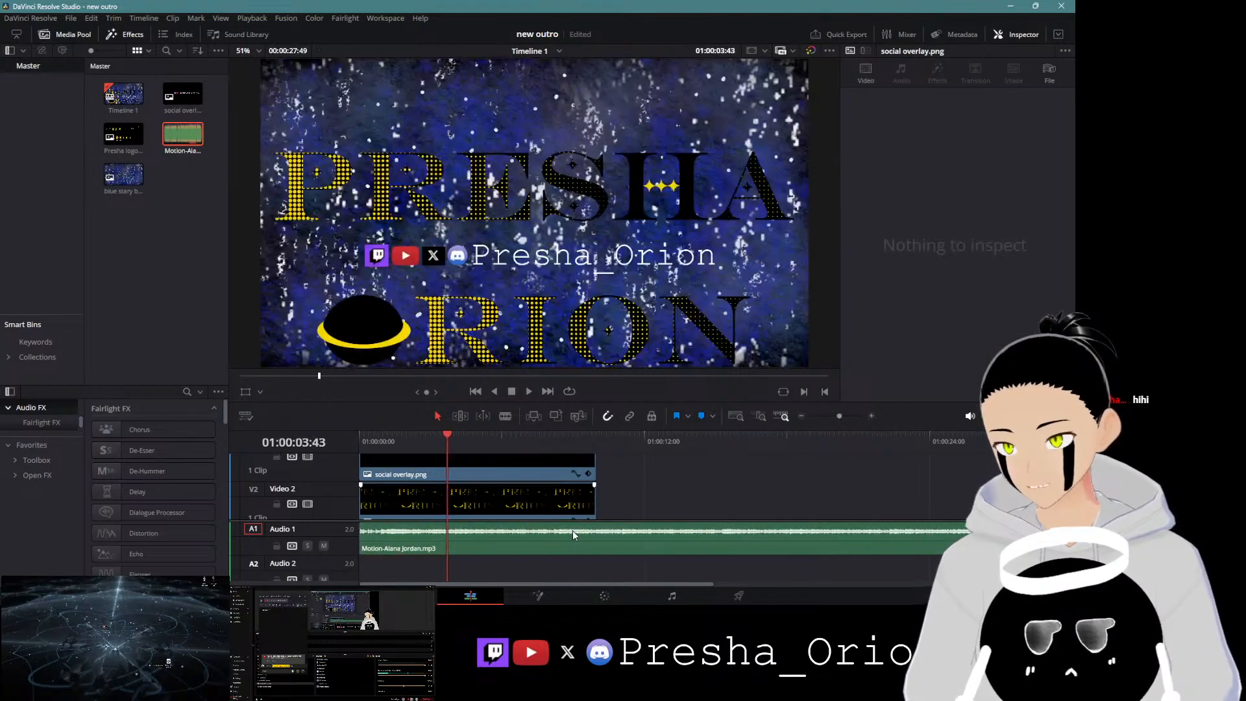
Step: Preview from the start, then extend the logo and social overlay clips to end at about 01:00:12:04
{"action": "left_click_drag", "start_coordinate": [387, 429], "coordinate": [326, 427]}
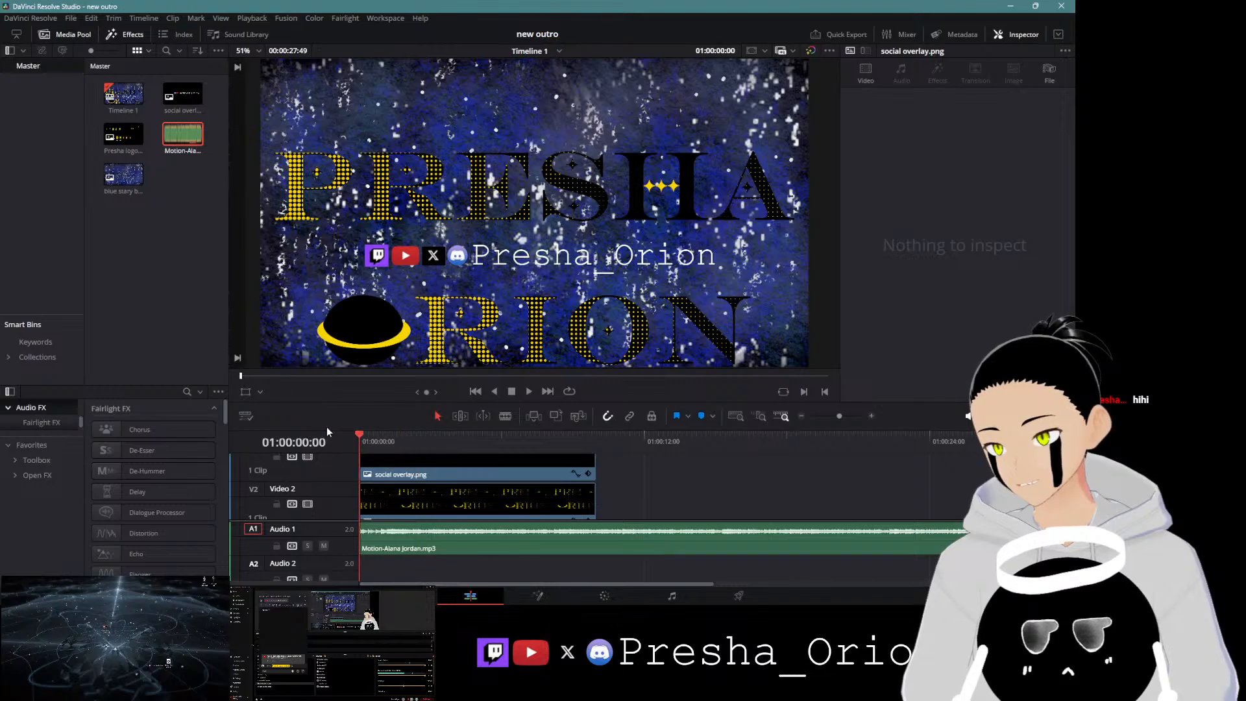
{"action": "left_click", "coordinate": [528, 392]}
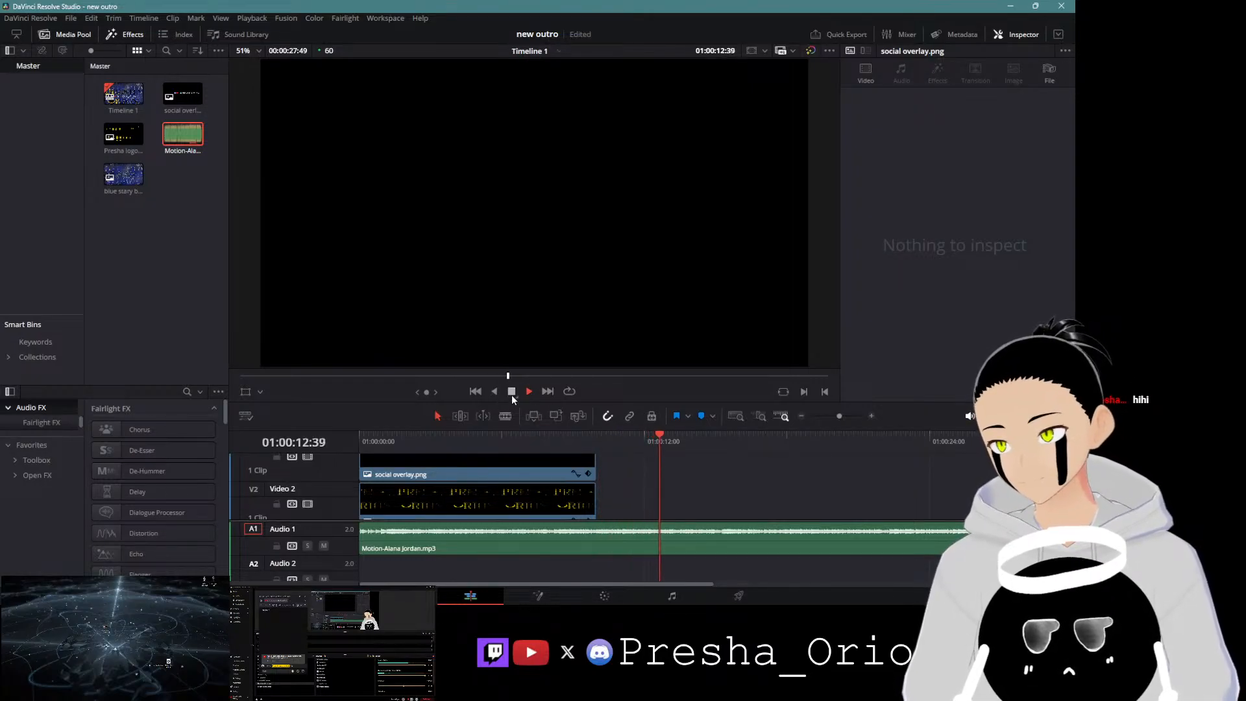
{"action": "left_click", "coordinate": [512, 392]}
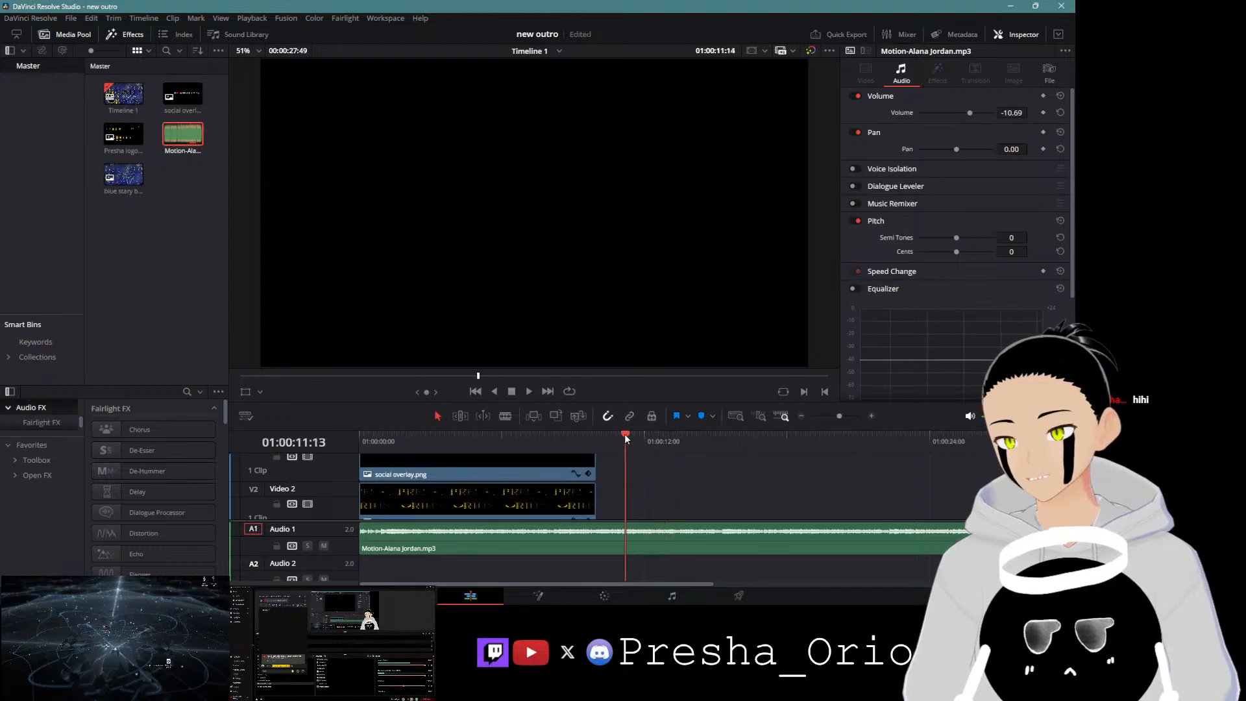
{"action": "left_click_drag", "start_coordinate": [625, 433], "coordinate": [645, 437]}
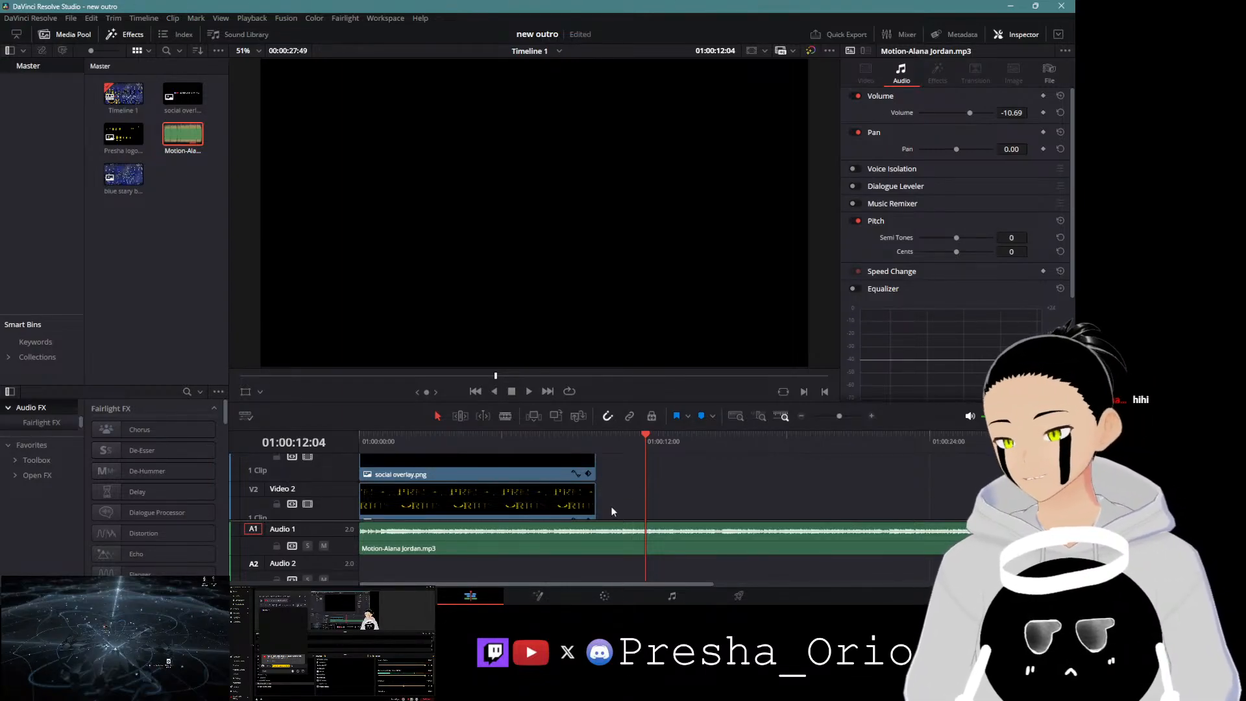
{"action": "left_click_drag", "start_coordinate": [591, 500], "coordinate": [645, 500]}
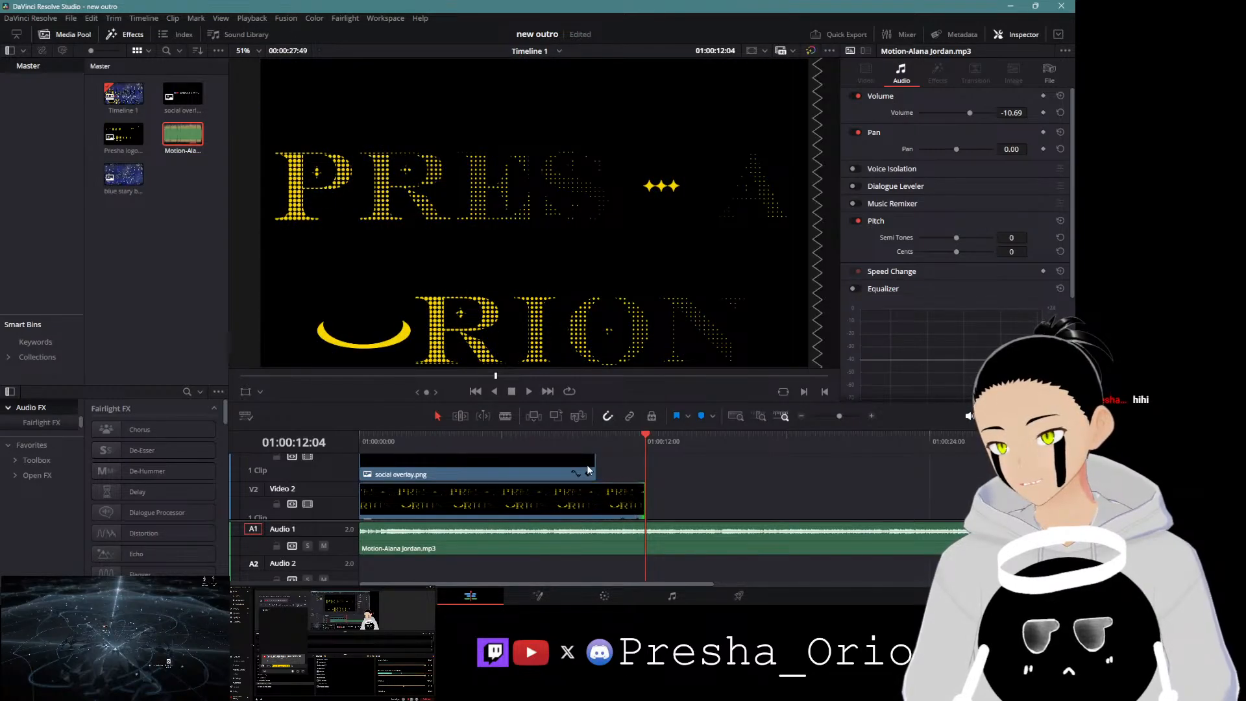
{"action": "left_click_drag", "start_coordinate": [588, 470], "coordinate": [641, 474]}
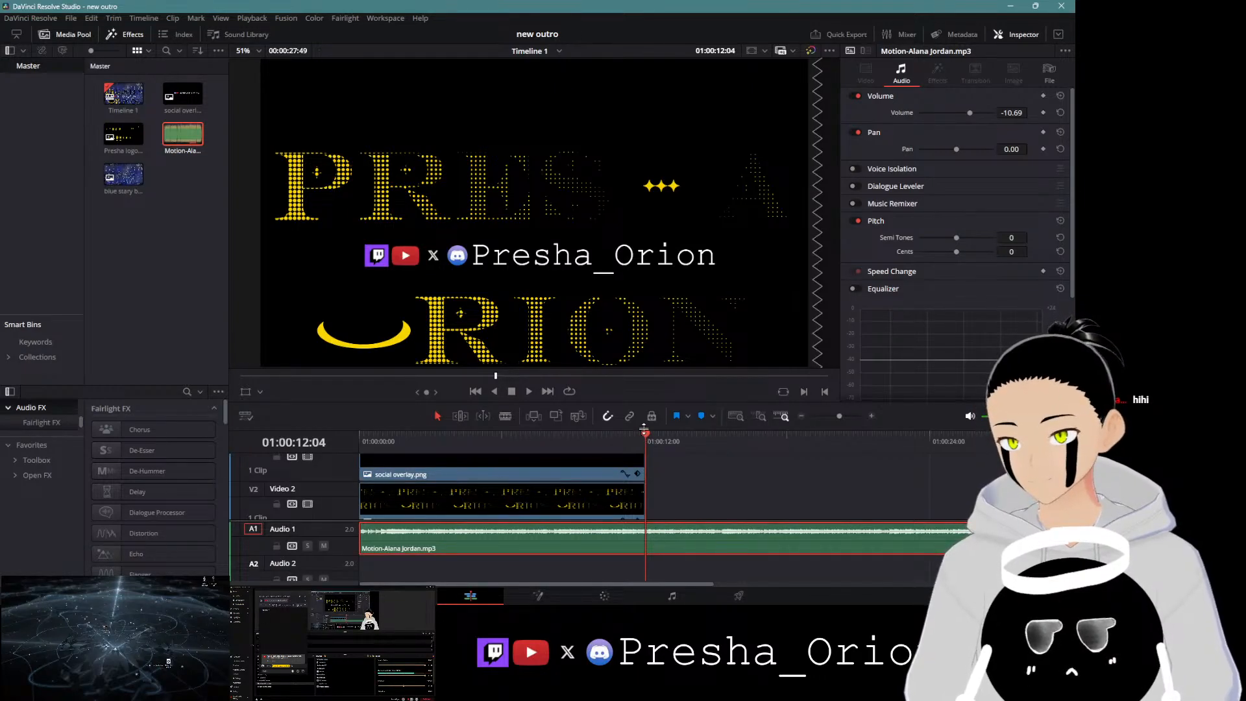
Step: Preview the outro, split the music at 01:00:15:00, delete the part after the cut and save the project
{"action": "left_click_drag", "start_coordinate": [644, 428], "coordinate": [628, 396]}
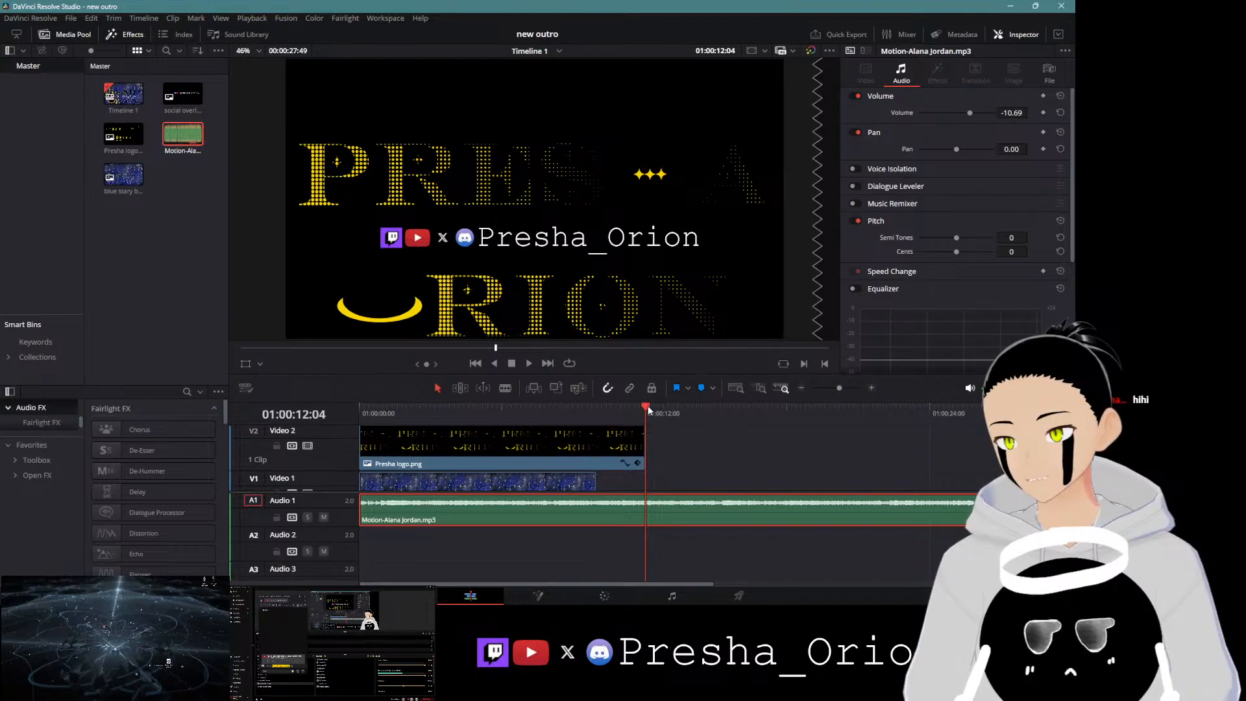
{"action": "key", "text": "Home"}
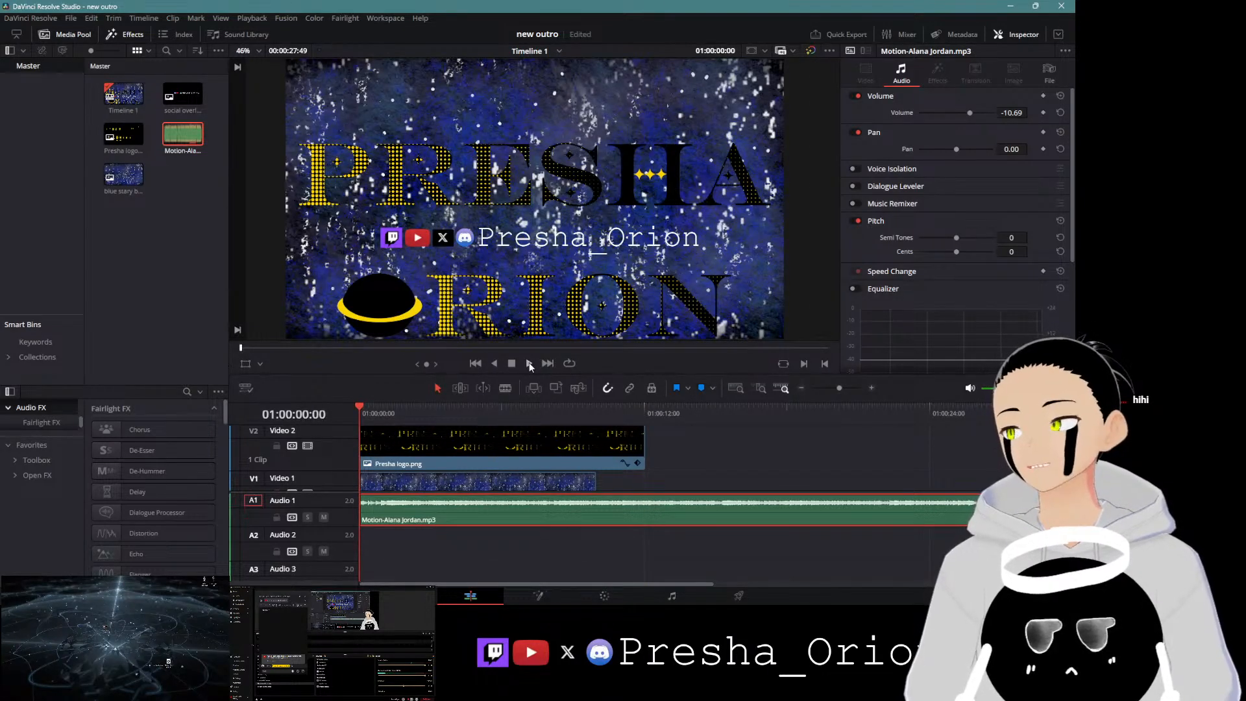
{"action": "left_click", "coordinate": [528, 362]}
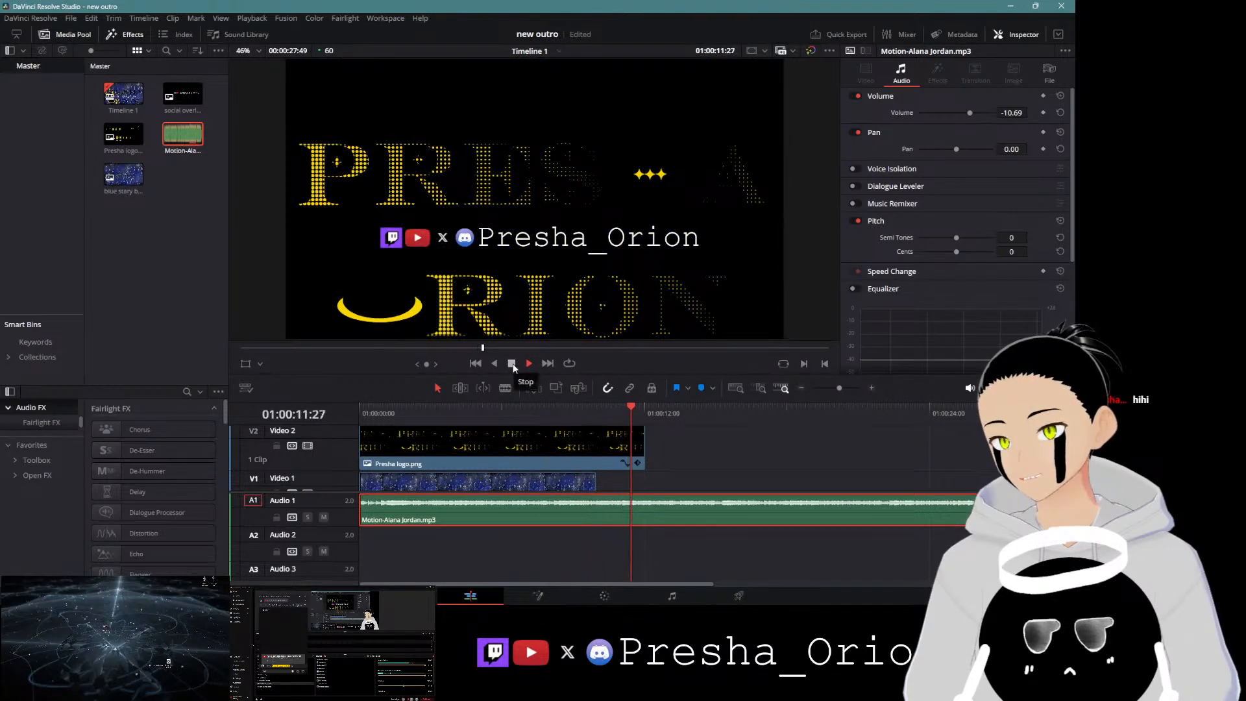
{"action": "left_click", "coordinate": [512, 365]}
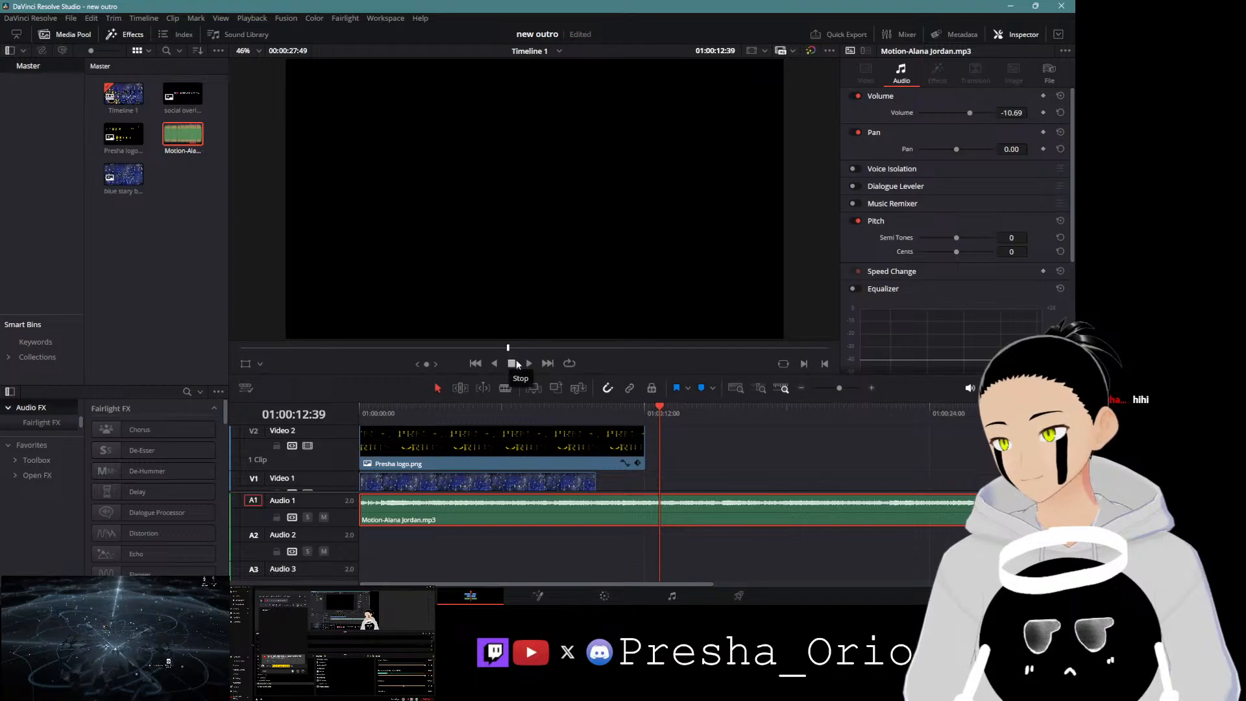
{"action": "left_click", "coordinate": [529, 363]}
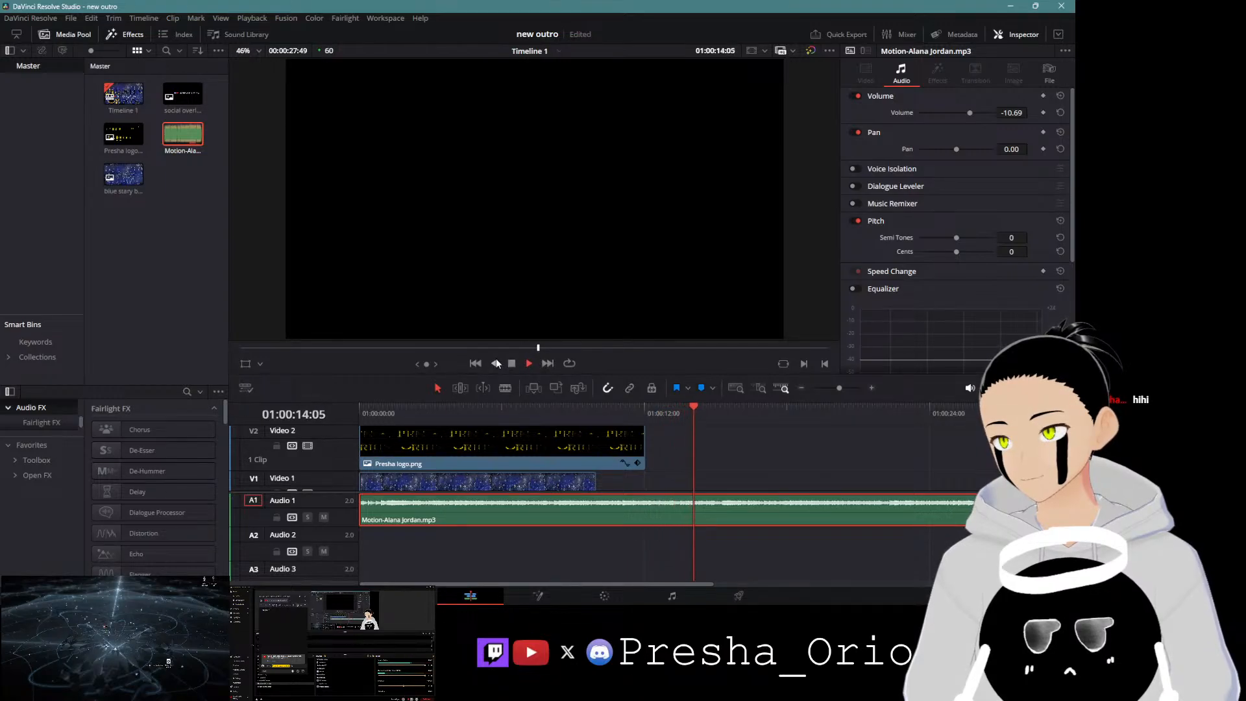
{"action": "left_click", "coordinate": [512, 364]}
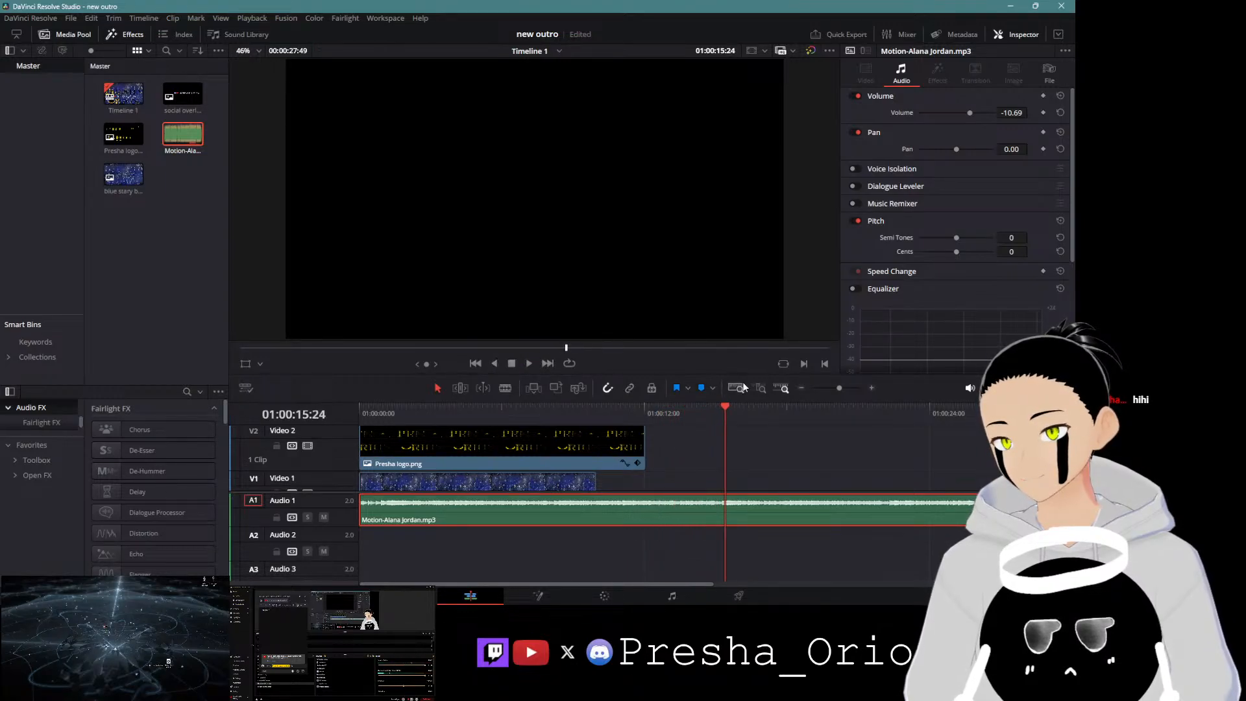
{"action": "left_click_drag", "start_coordinate": [727, 405], "coordinate": [716, 413]}
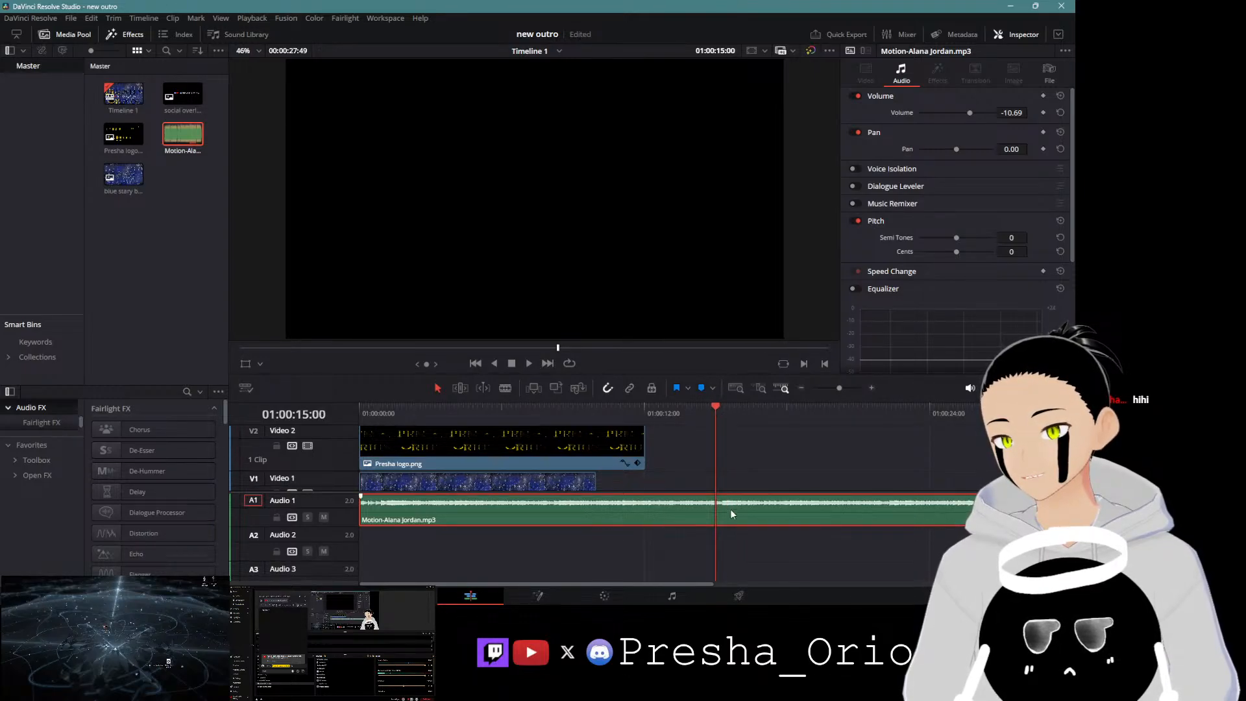
{"action": "key", "text": "ctrl+b"}
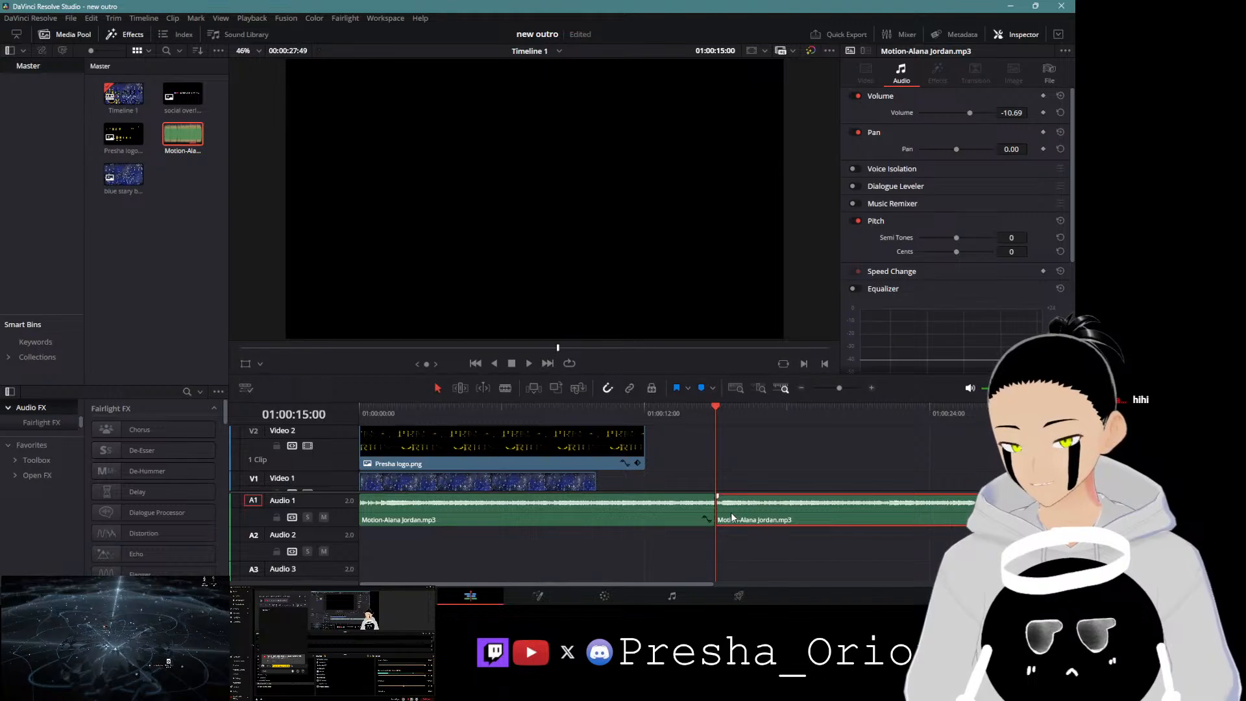
{"action": "key", "text": "Delete"}
{"action": "key", "text": "ctrl+s"}
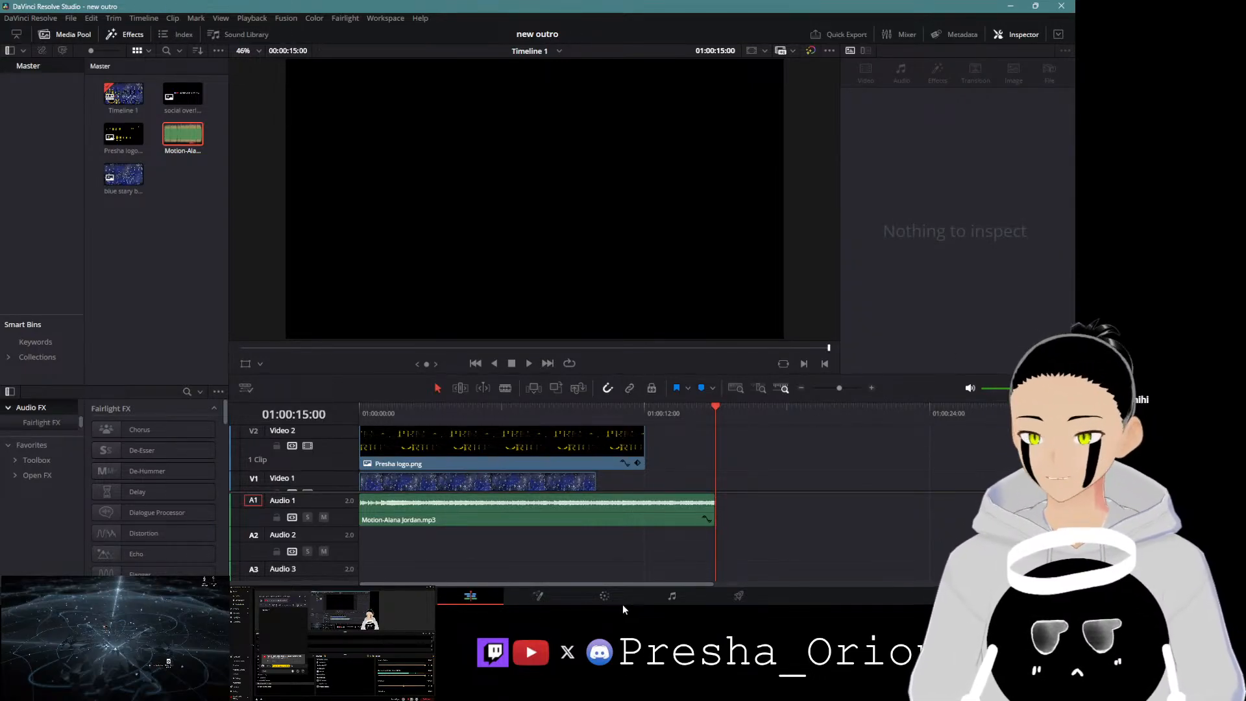
Step: Switch to Firefox, maximize it and open YouTube from the Socials bookmarks folder
{"action": "mouse_move", "coordinate": [617, 601]}
{"action": "left_click", "coordinate": [447, 591]}
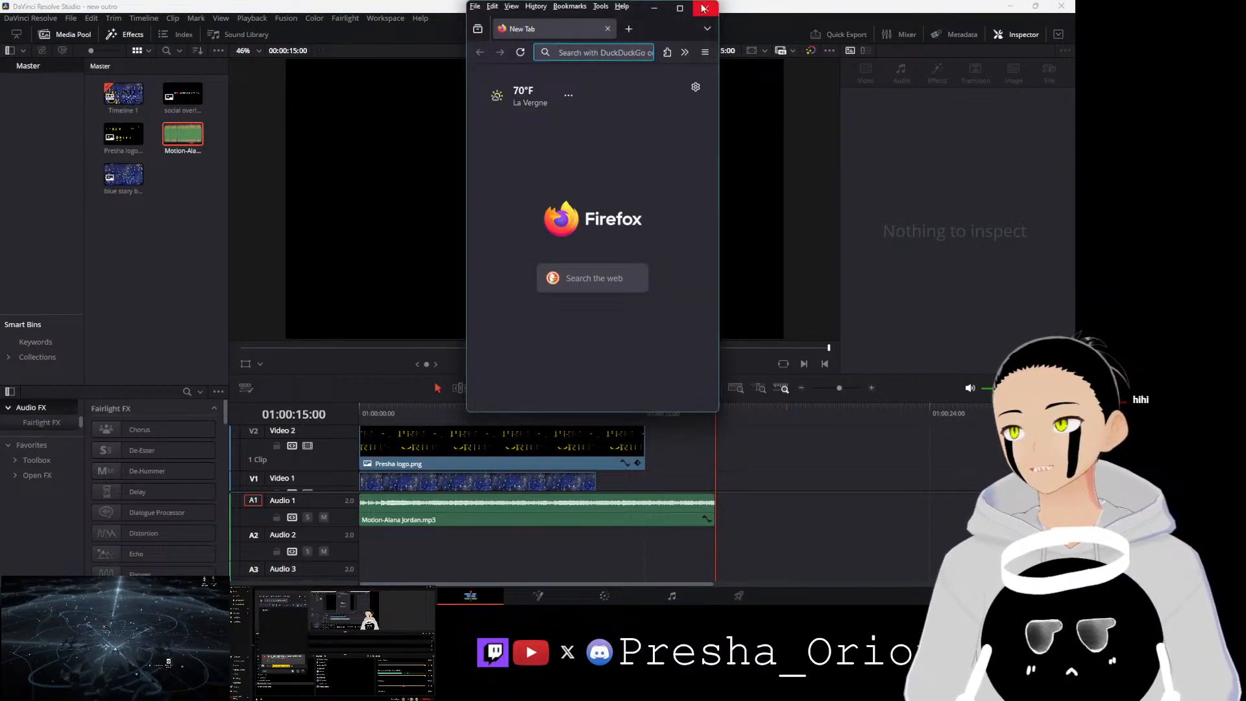
{"action": "left_click", "coordinate": [681, 10]}
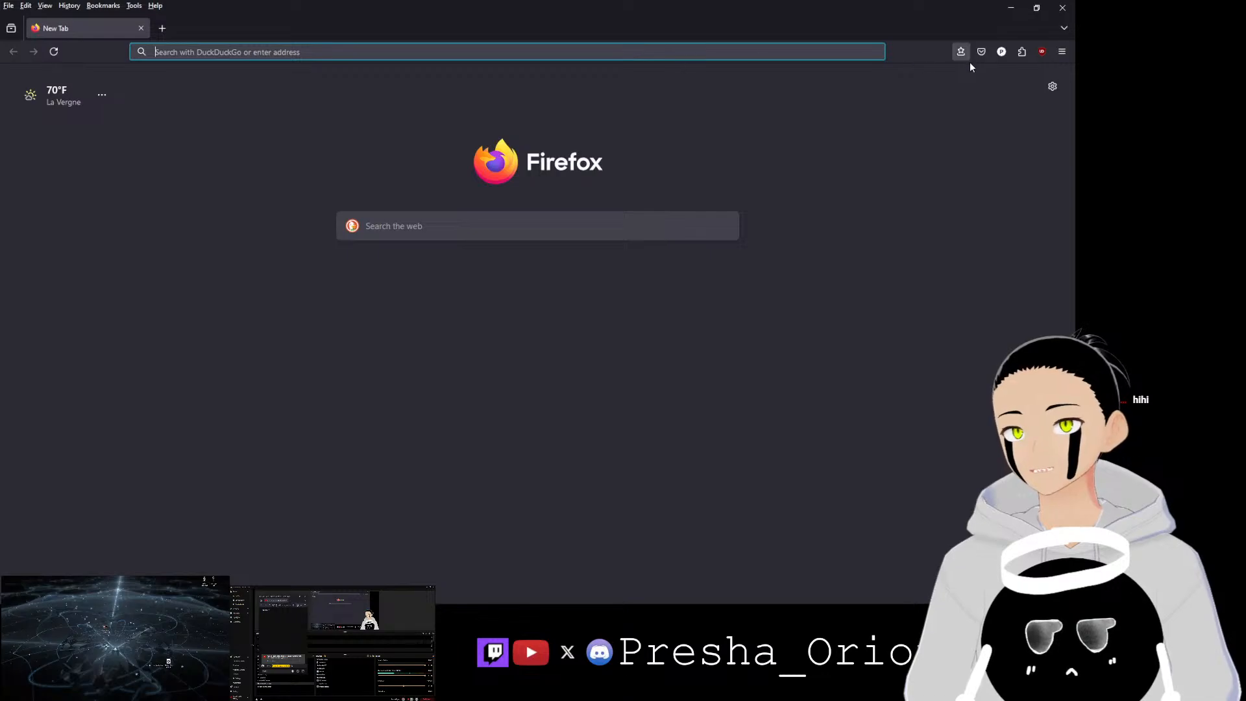
{"action": "left_click", "coordinate": [962, 52]}
{"action": "mouse_move", "coordinate": [811, 192]}
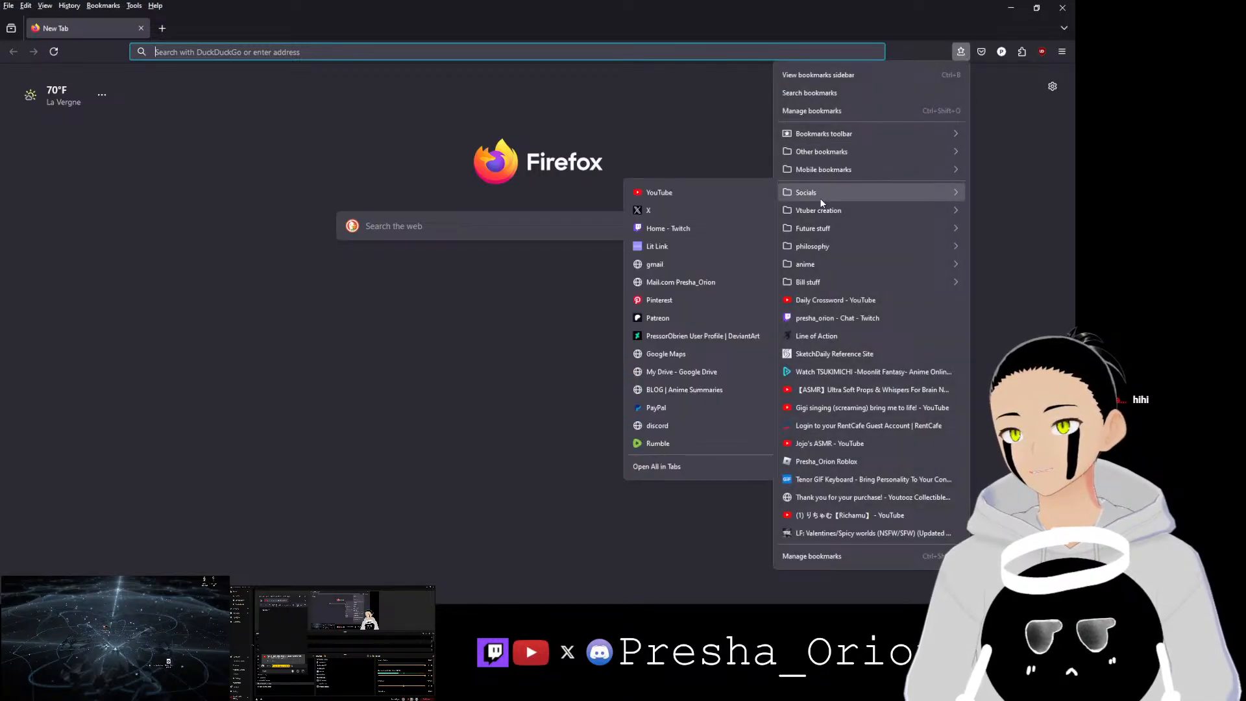
{"action": "left_click", "coordinate": [735, 193]}
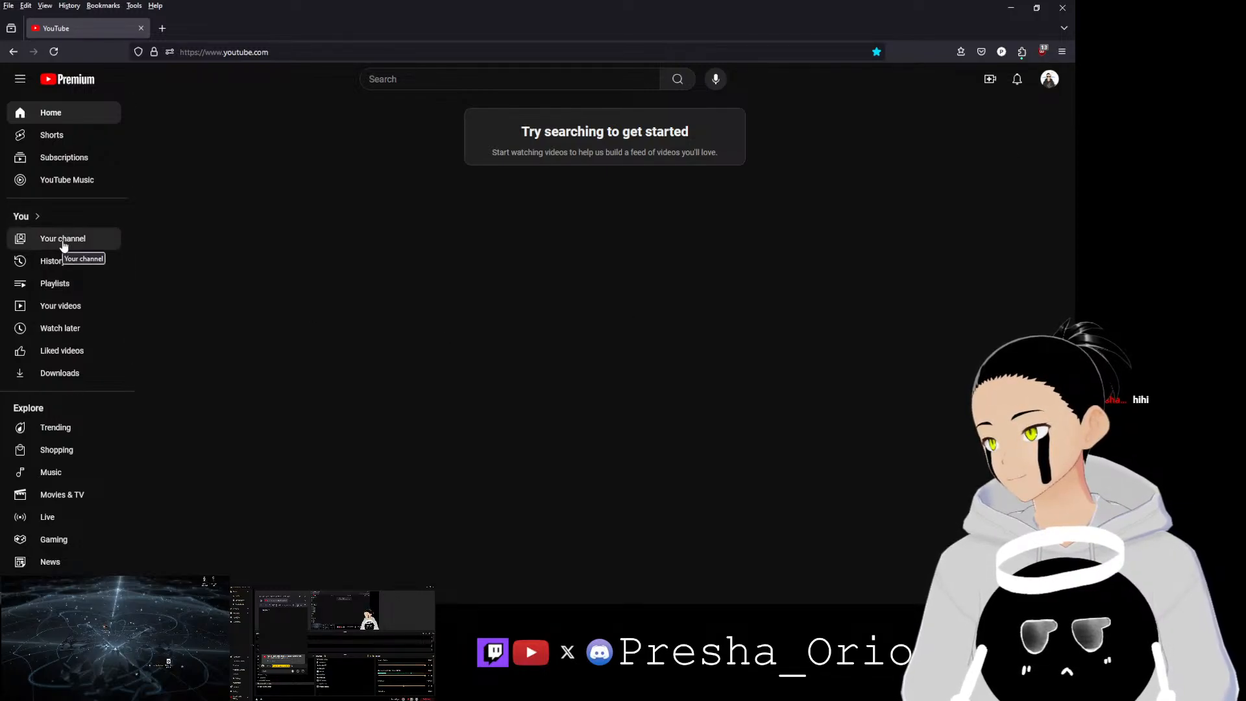
Step: Open the YouTube Studio editor for the video 'Making art for the new October schedule'
{"action": "left_click", "coordinate": [63, 308]}
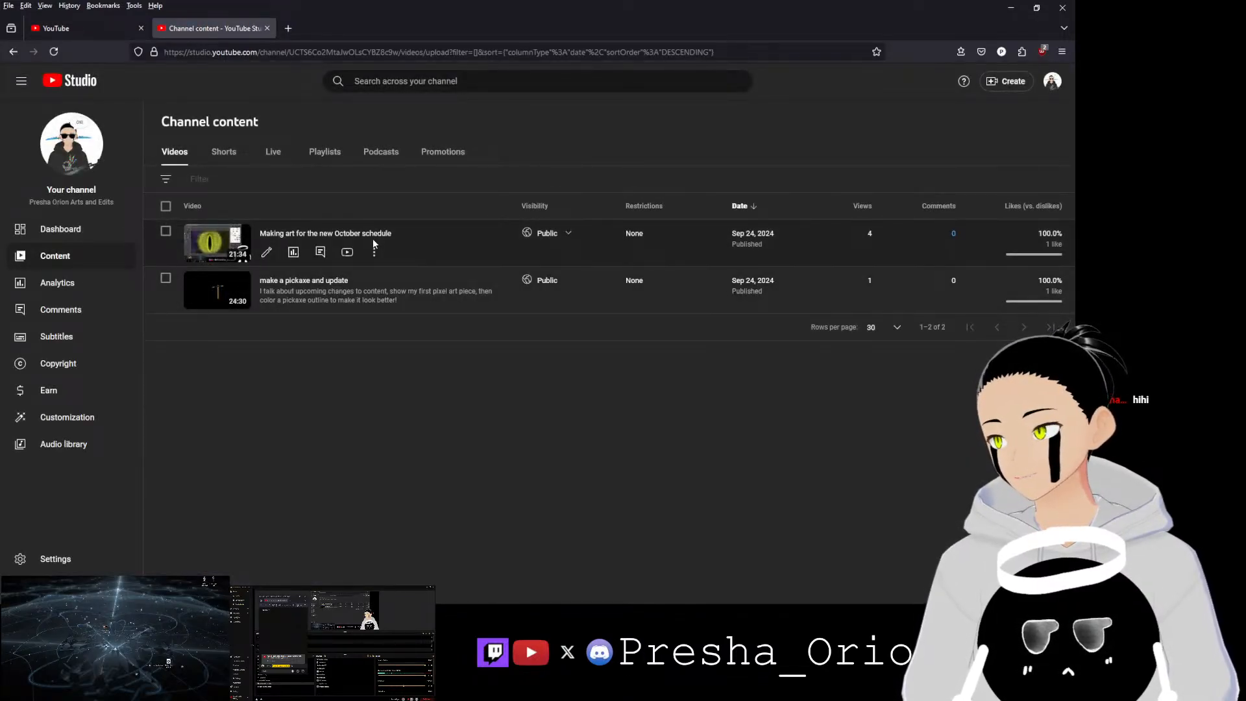
{"action": "left_click", "coordinate": [265, 256]}
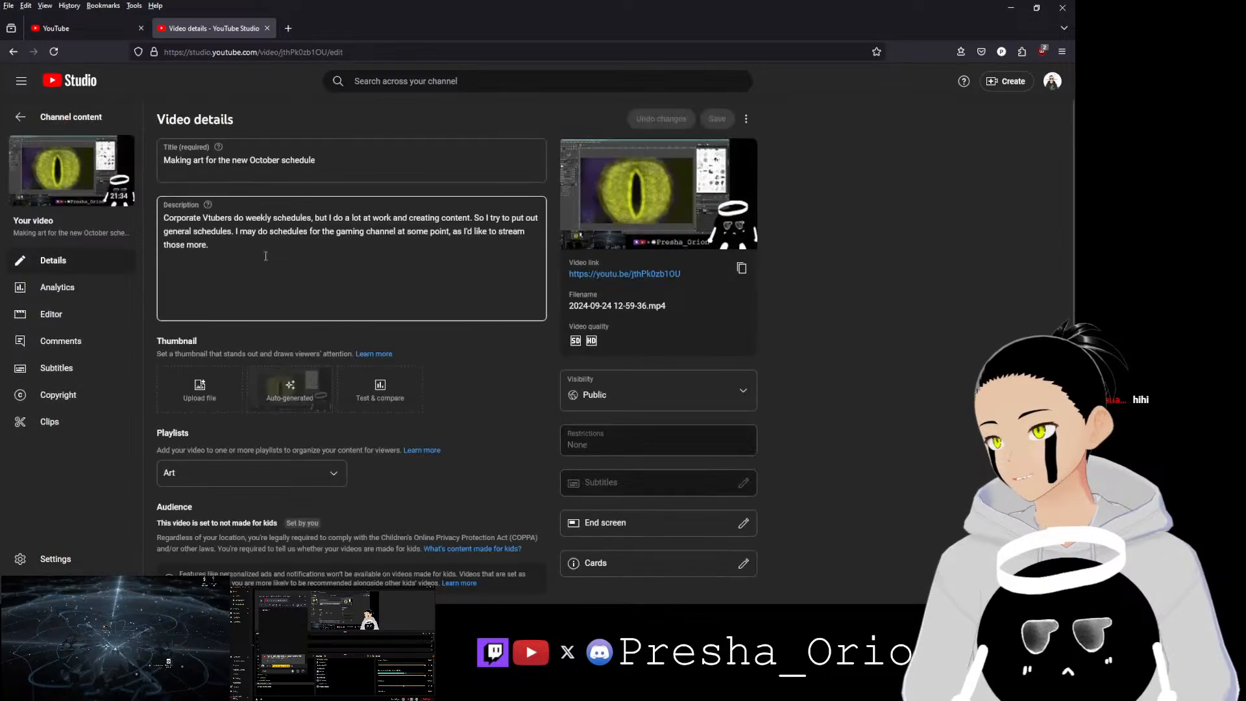
{"action": "left_click", "coordinate": [52, 326]}
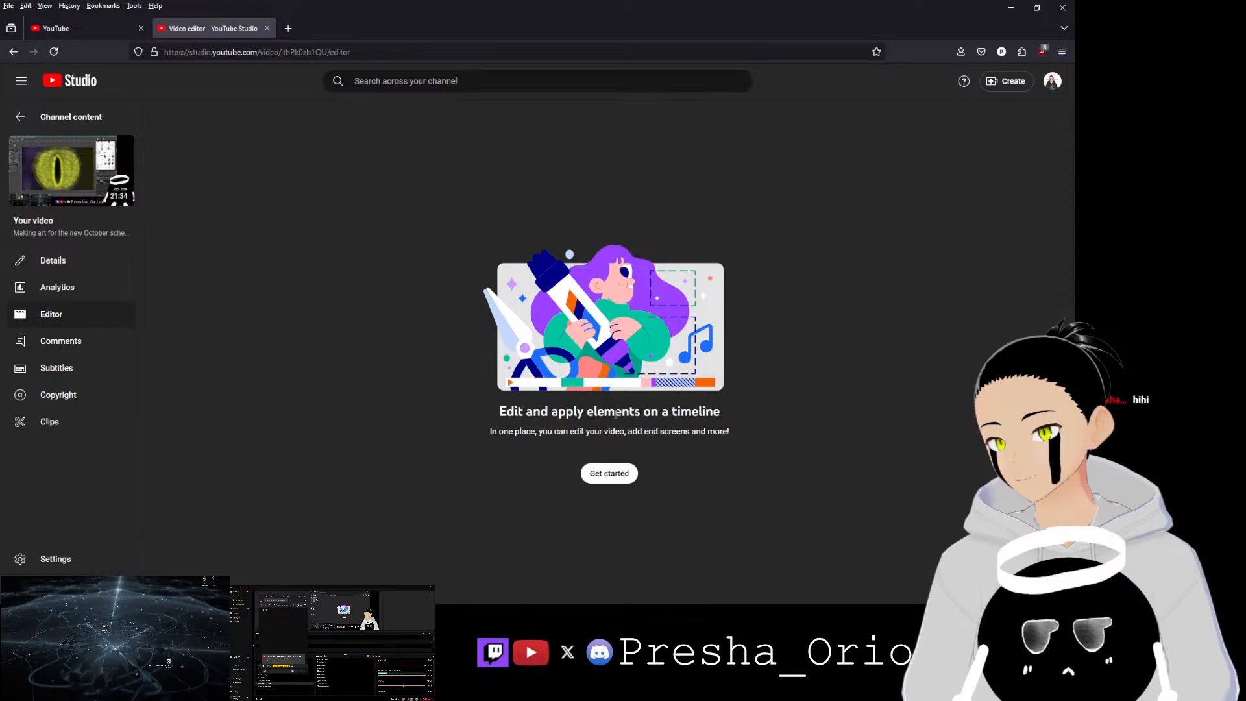
{"action": "left_click", "coordinate": [602, 479]}
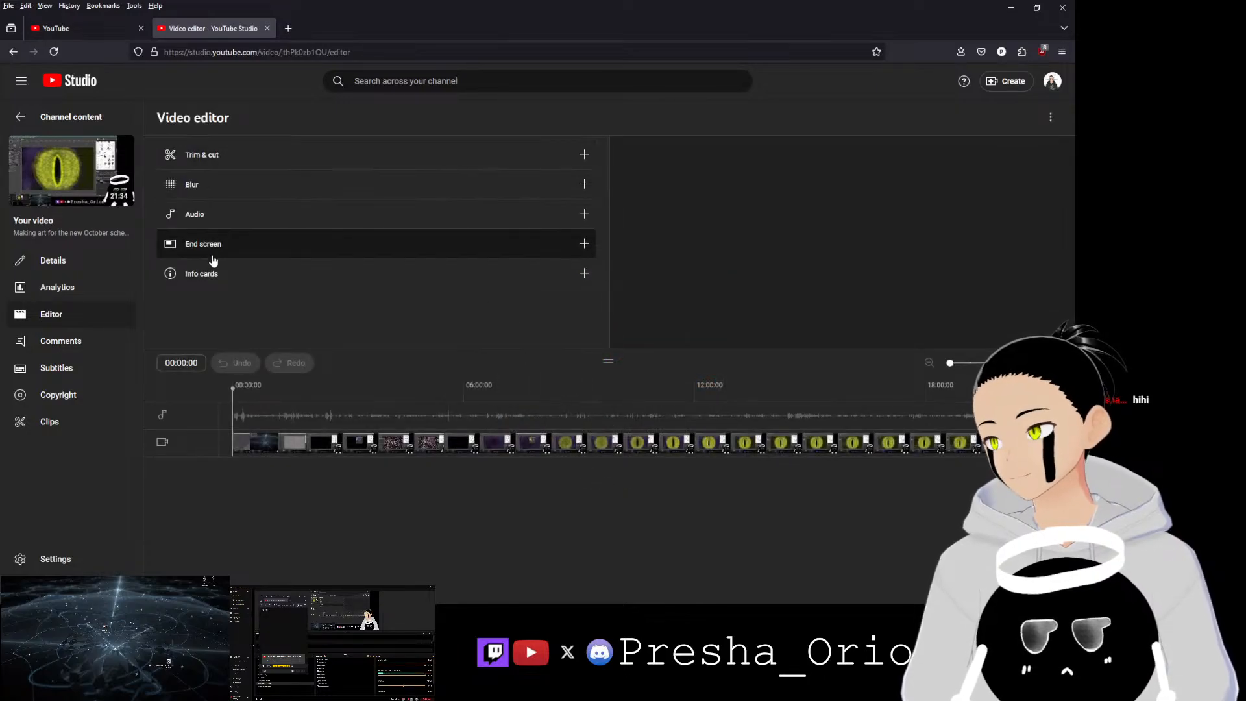
Step: Add an end screen using the '1 video, 1 subscribe' template
{"action": "left_click", "coordinate": [211, 244]}
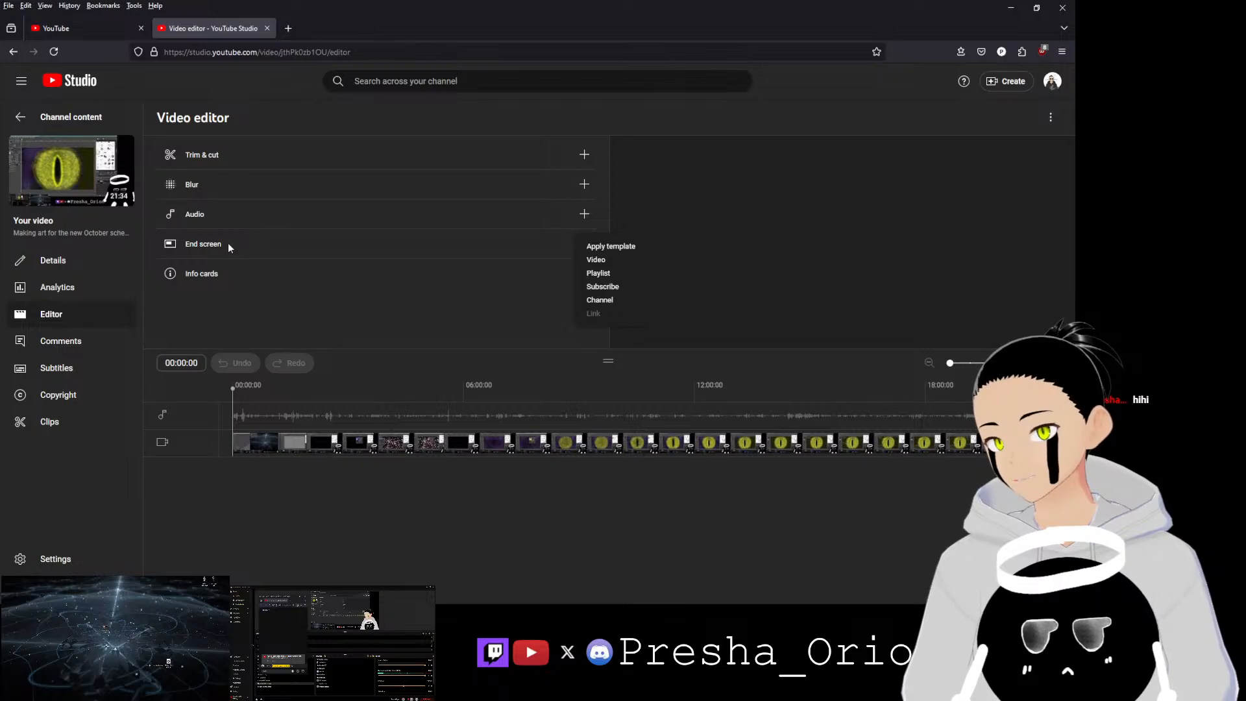
{"action": "left_click", "coordinate": [624, 252]}
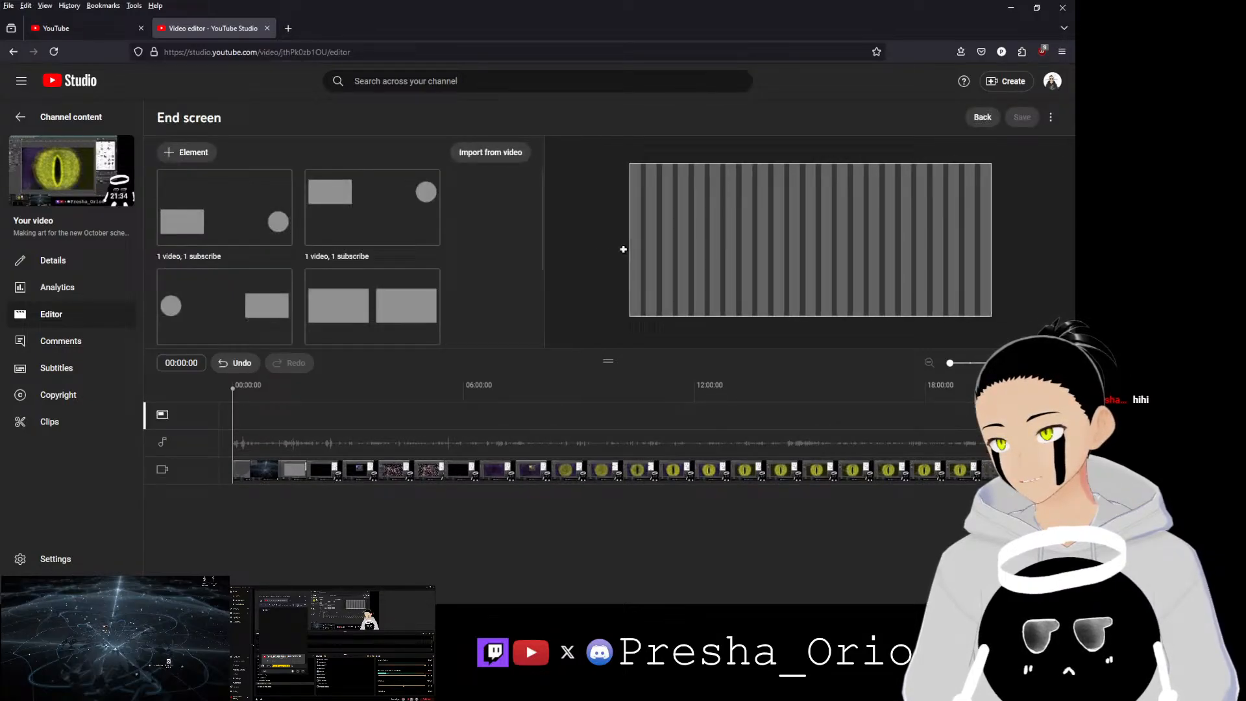
{"action": "left_click", "coordinate": [352, 219]}
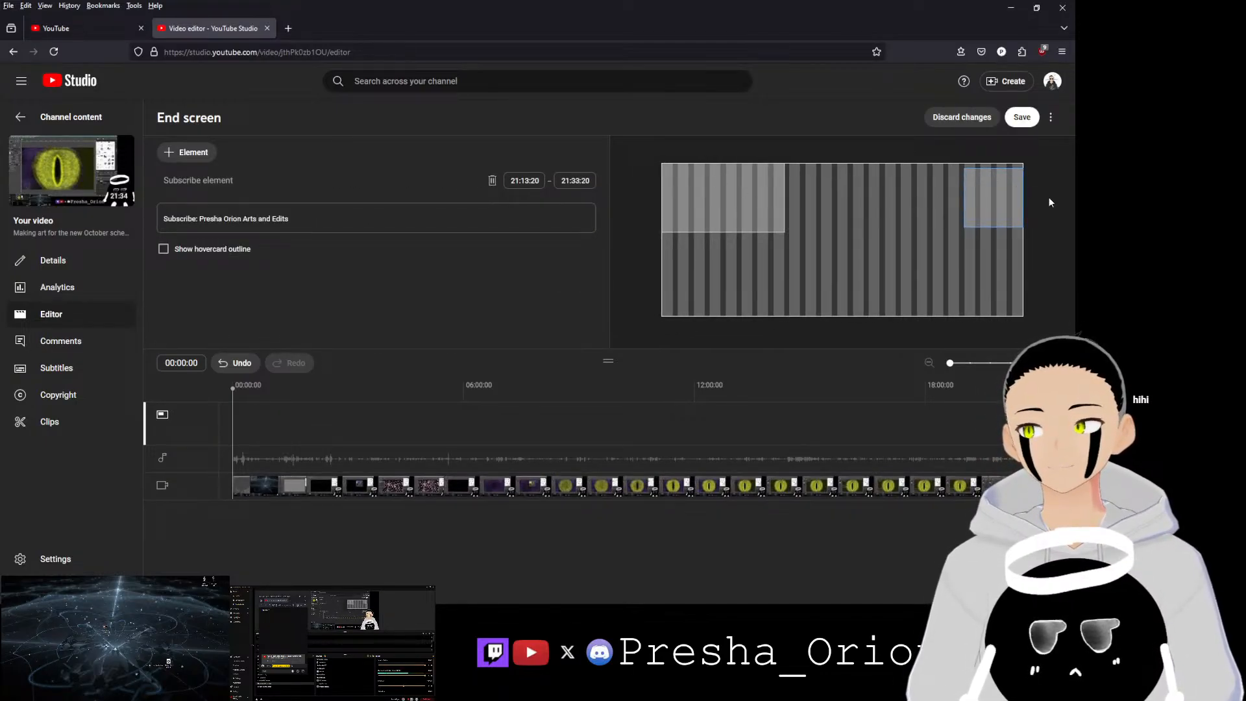
Step: Scrub to the end of the video and nudge the subscribe element slightly up and right in the preview
{"action": "left_click", "coordinate": [633, 406]}
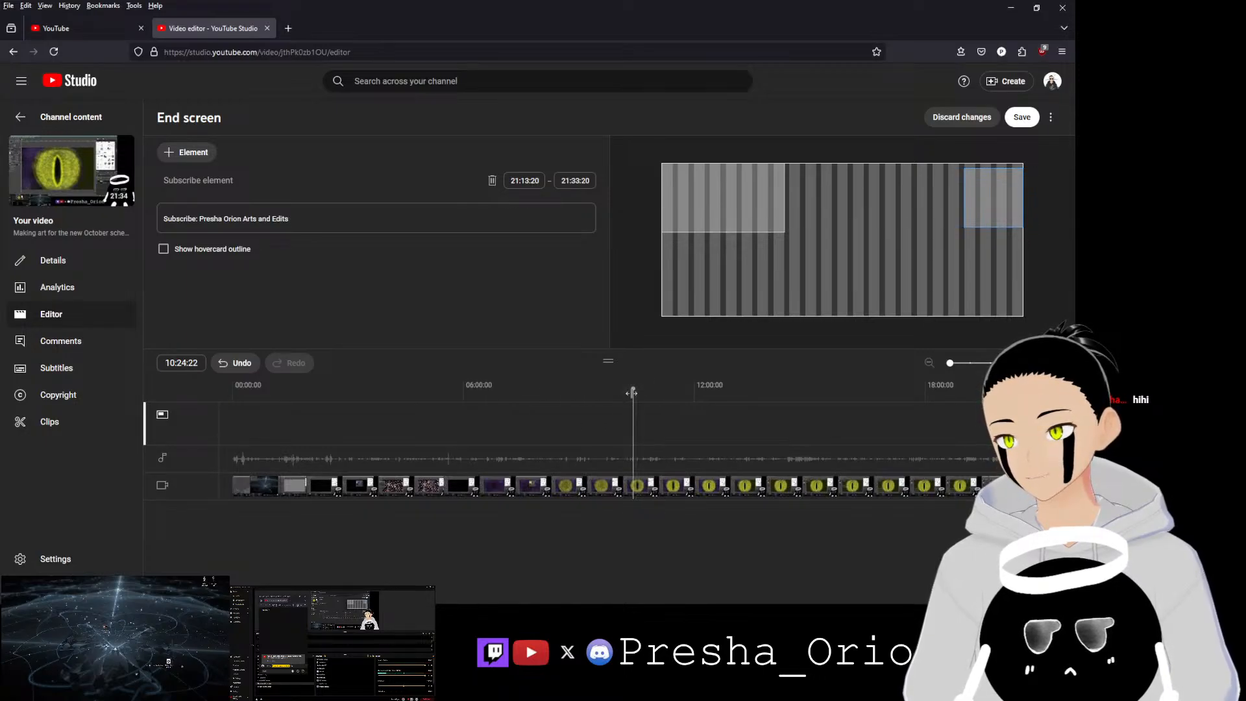
{"action": "left_click", "coordinate": [955, 383]}
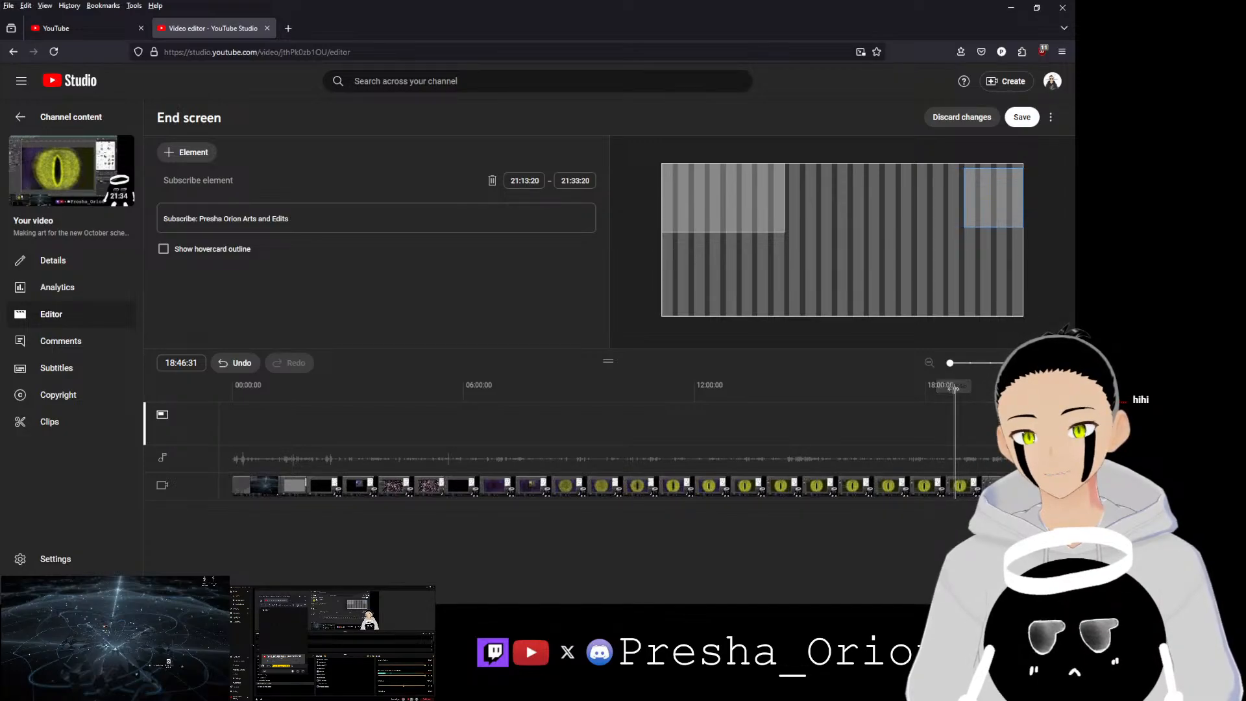
{"action": "left_click_drag", "start_coordinate": [962, 390], "coordinate": [1059, 390]}
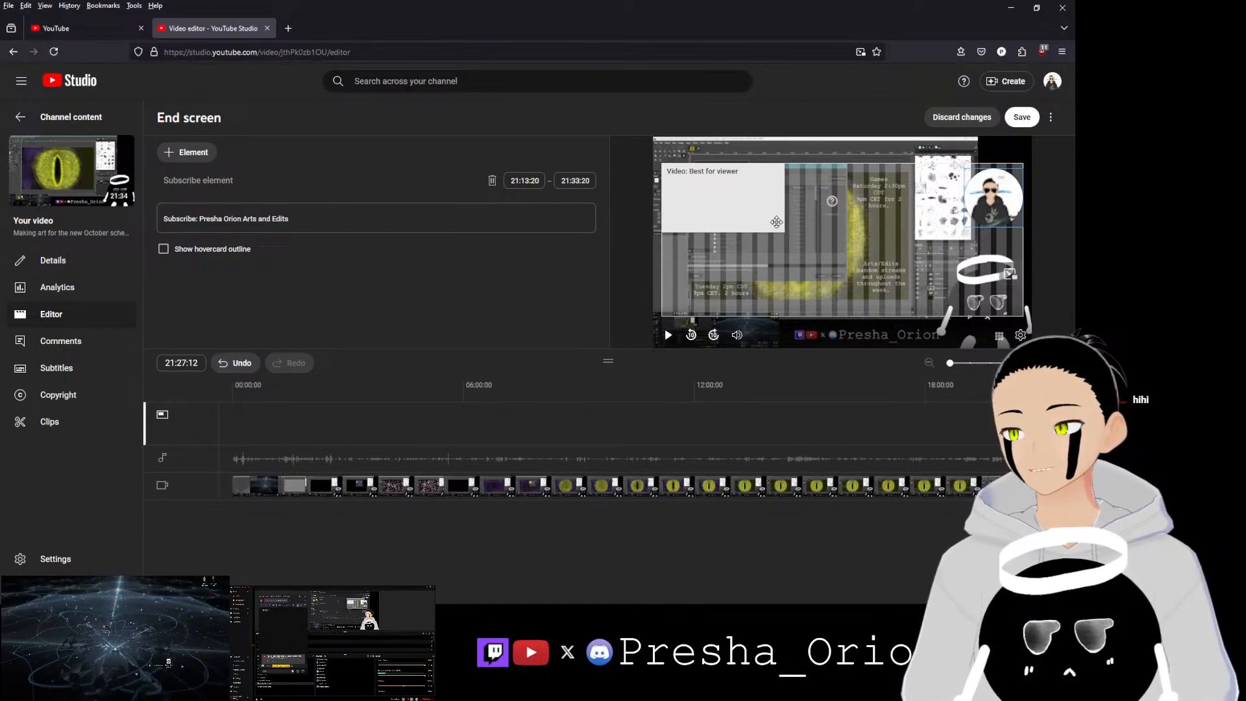
{"action": "left_click", "coordinate": [830, 202]}
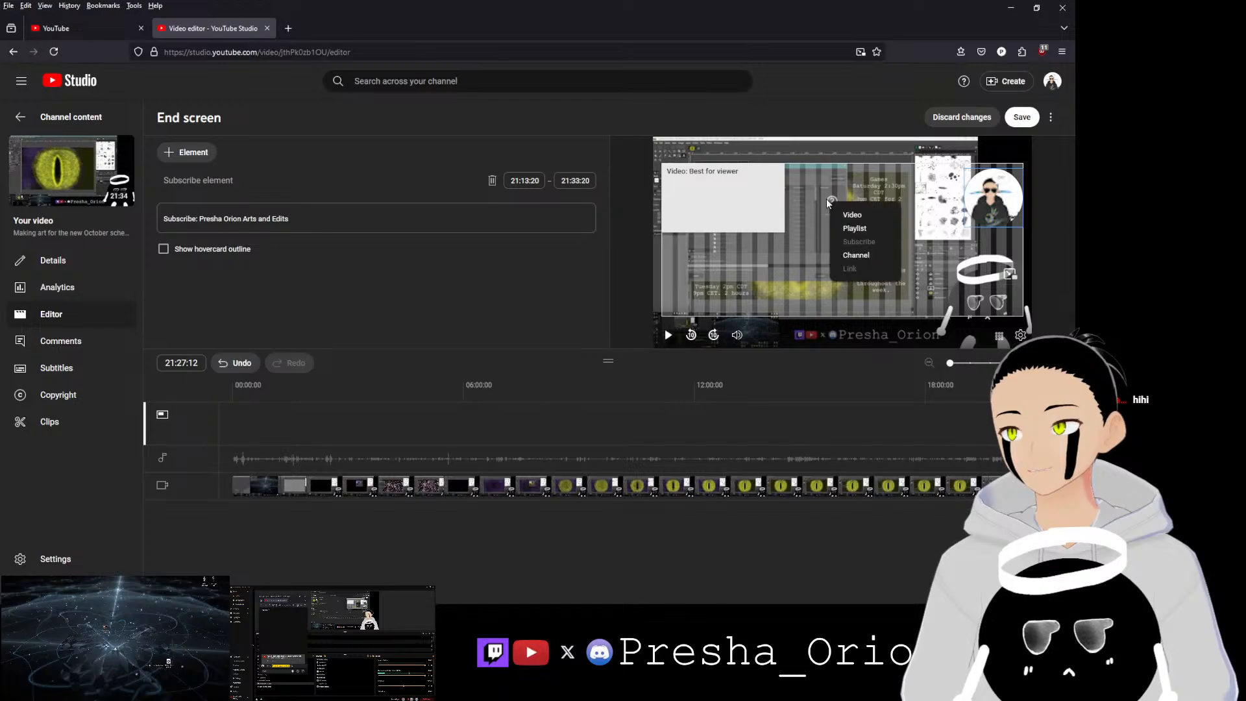
{"action": "left_click", "coordinate": [821, 197]}
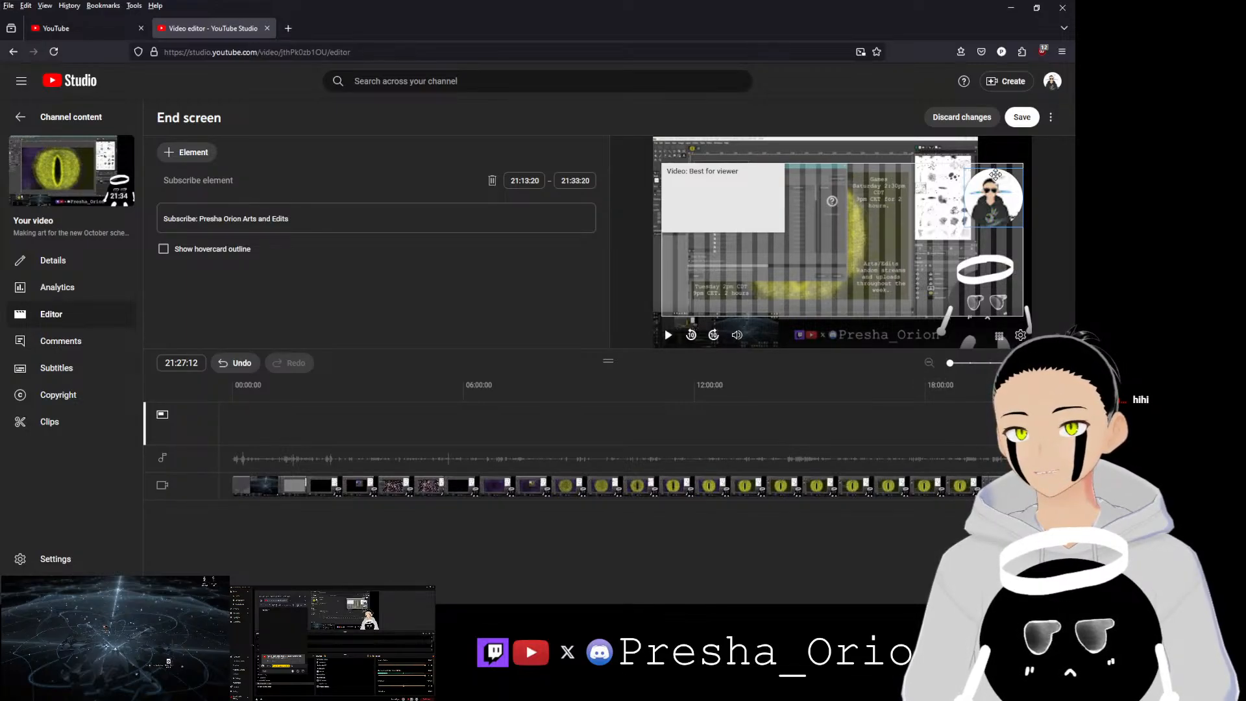
{"action": "left_click_drag", "start_coordinate": [994, 176], "coordinate": [1013, 160]}
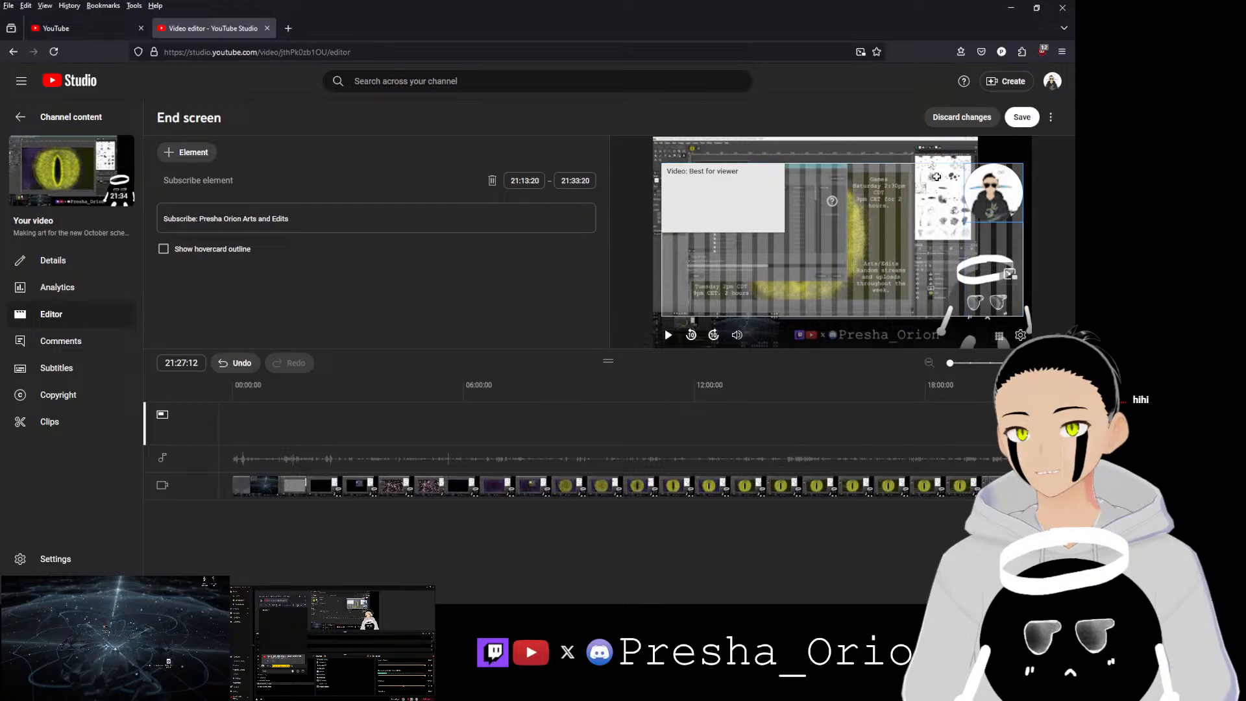
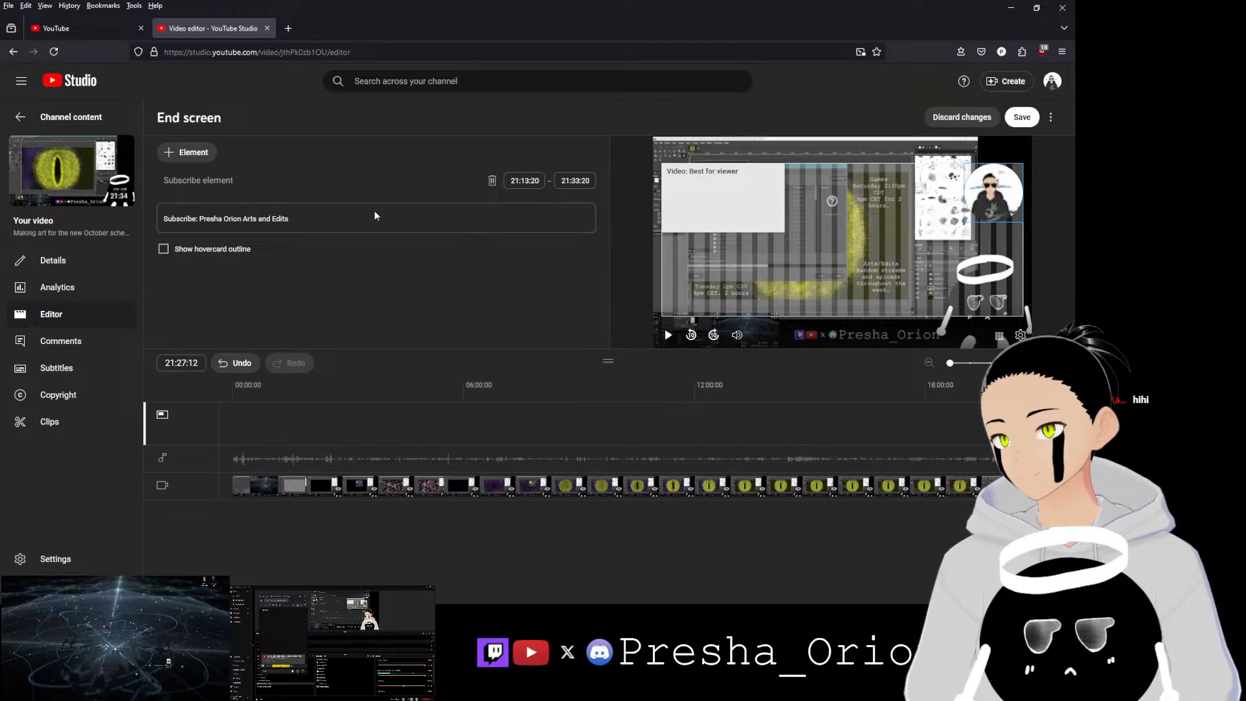
Step: Discard the unsaved end screen changes
{"action": "left_click", "coordinate": [966, 116]}
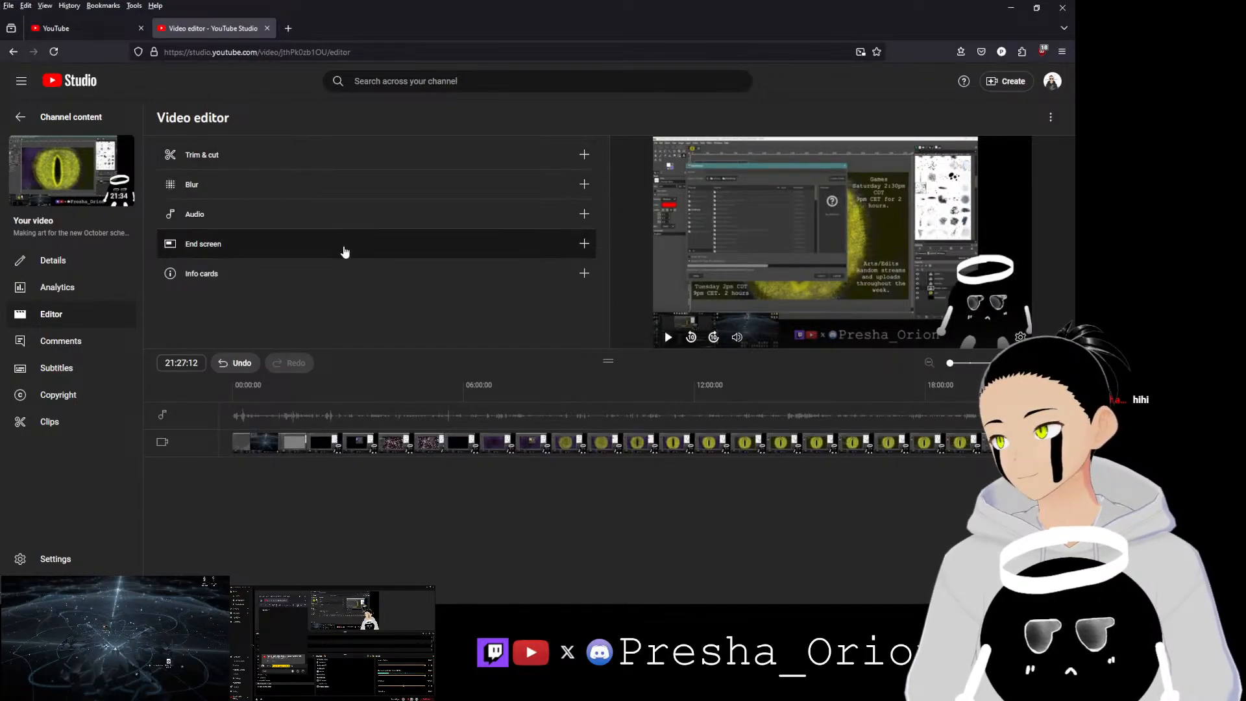
Step: Try adding an end screen playlist element for the 'Photo Edits' playlist, then discard it
{"action": "left_click", "coordinate": [585, 246]}
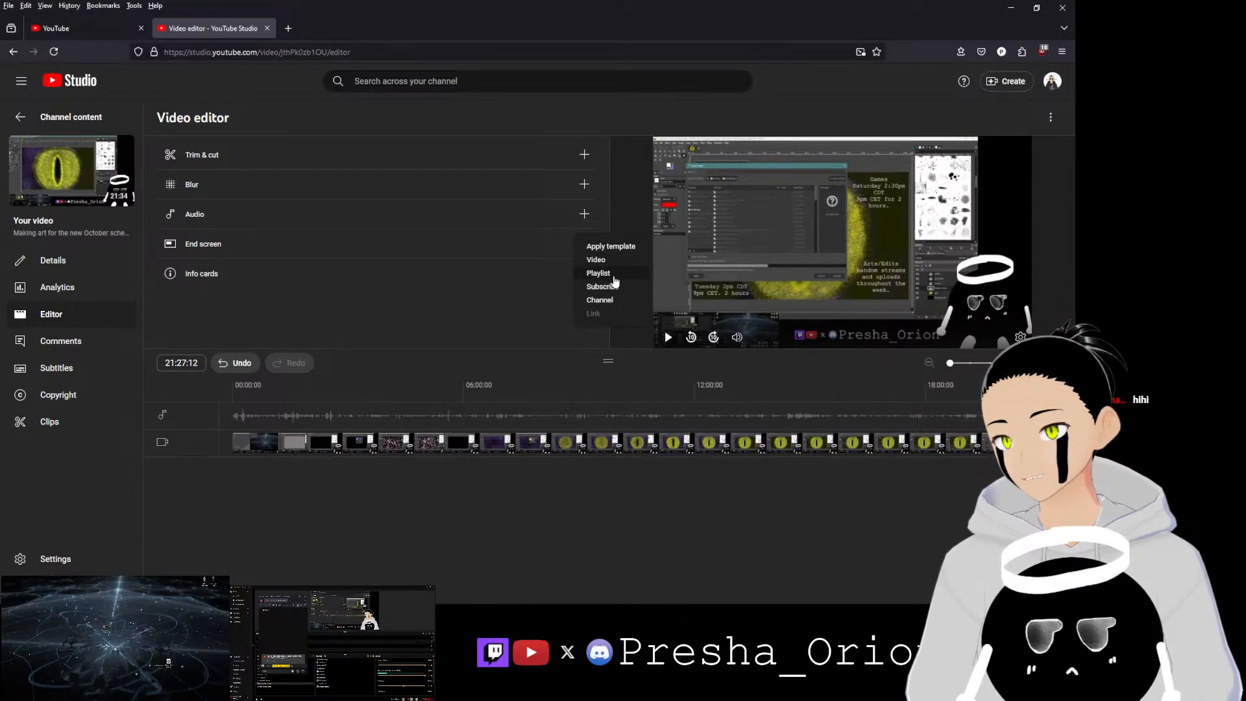
{"action": "left_click", "coordinate": [598, 273]}
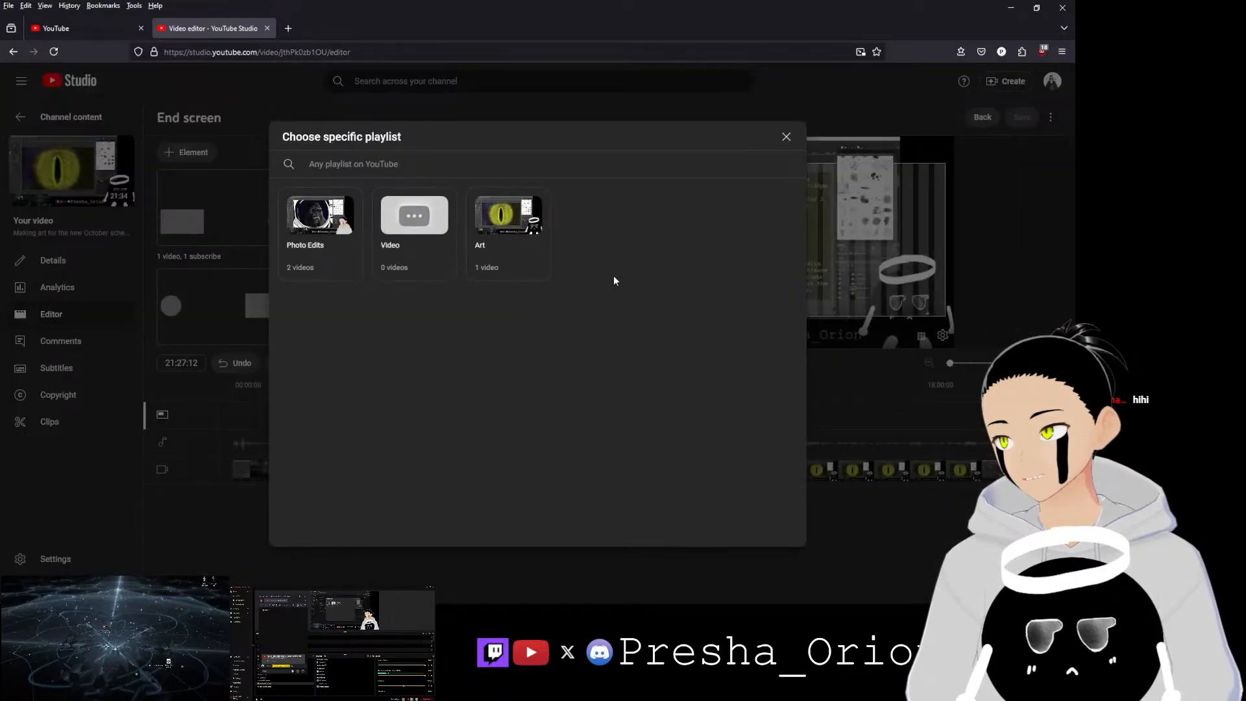
{"action": "left_click", "coordinate": [323, 227]}
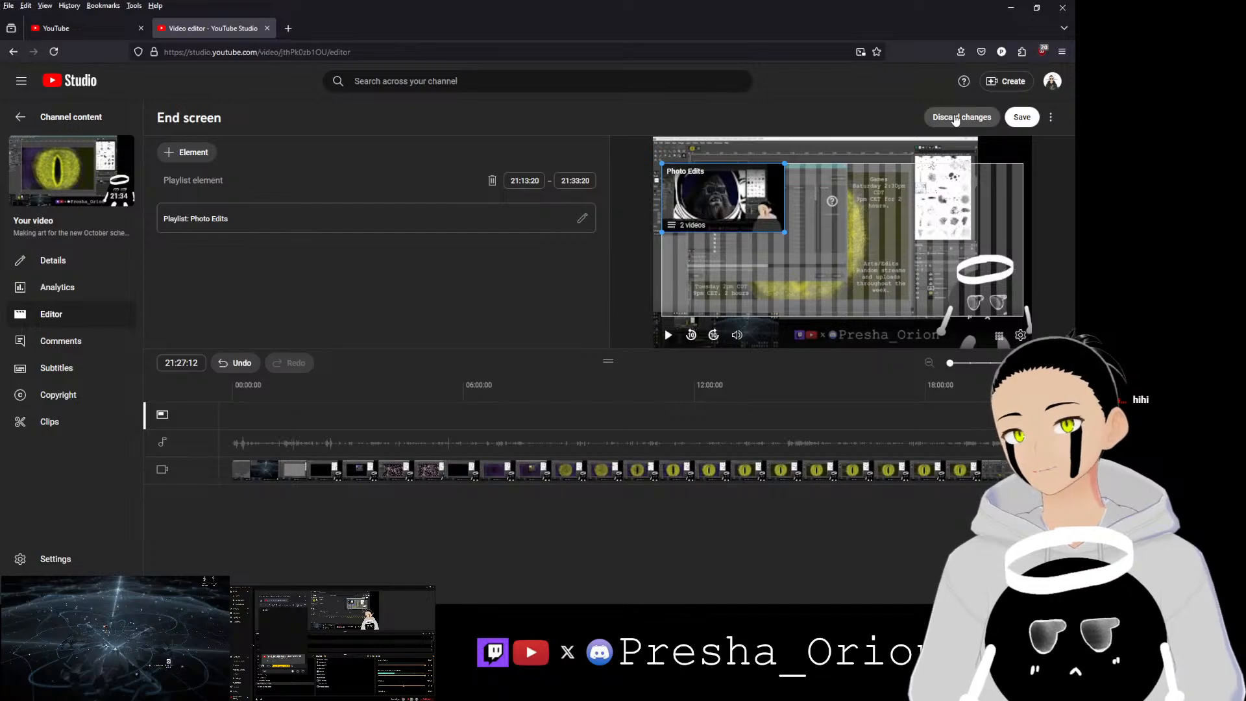
{"action": "left_click", "coordinate": [962, 117]}
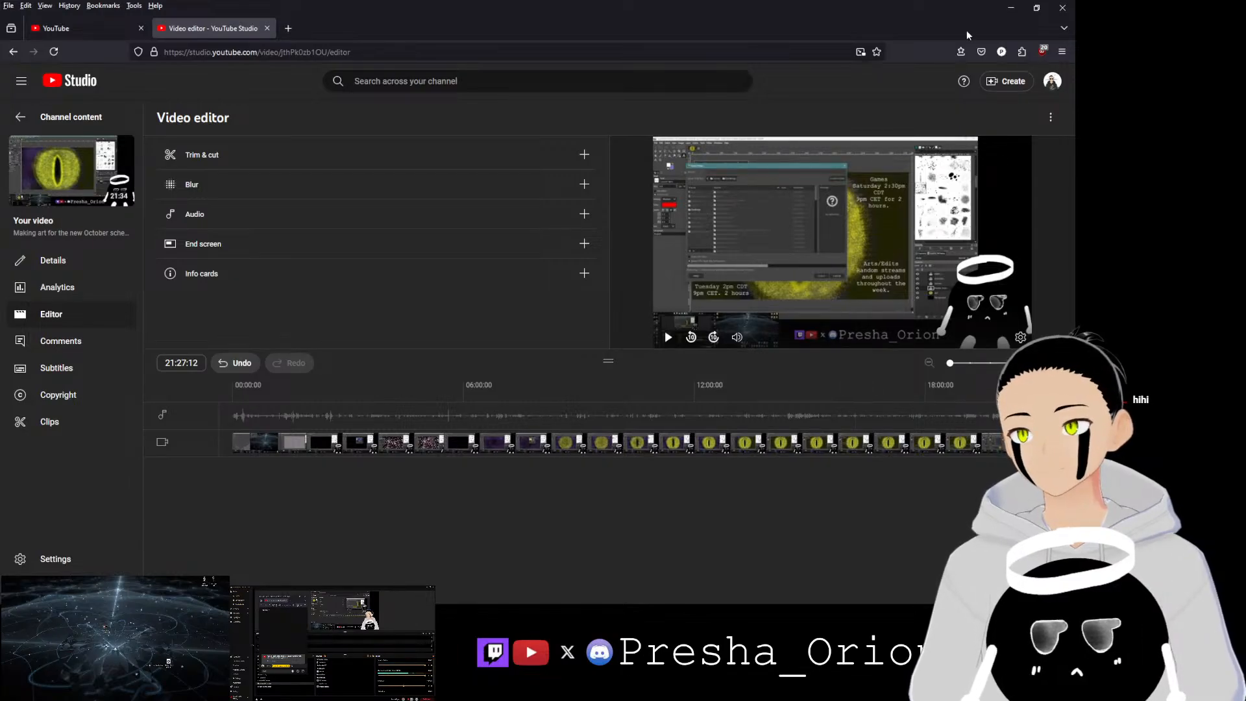
Step: Return to the Resolve project and extend the background and logo clips to end with the music track
{"action": "left_click", "coordinate": [1063, 7]}
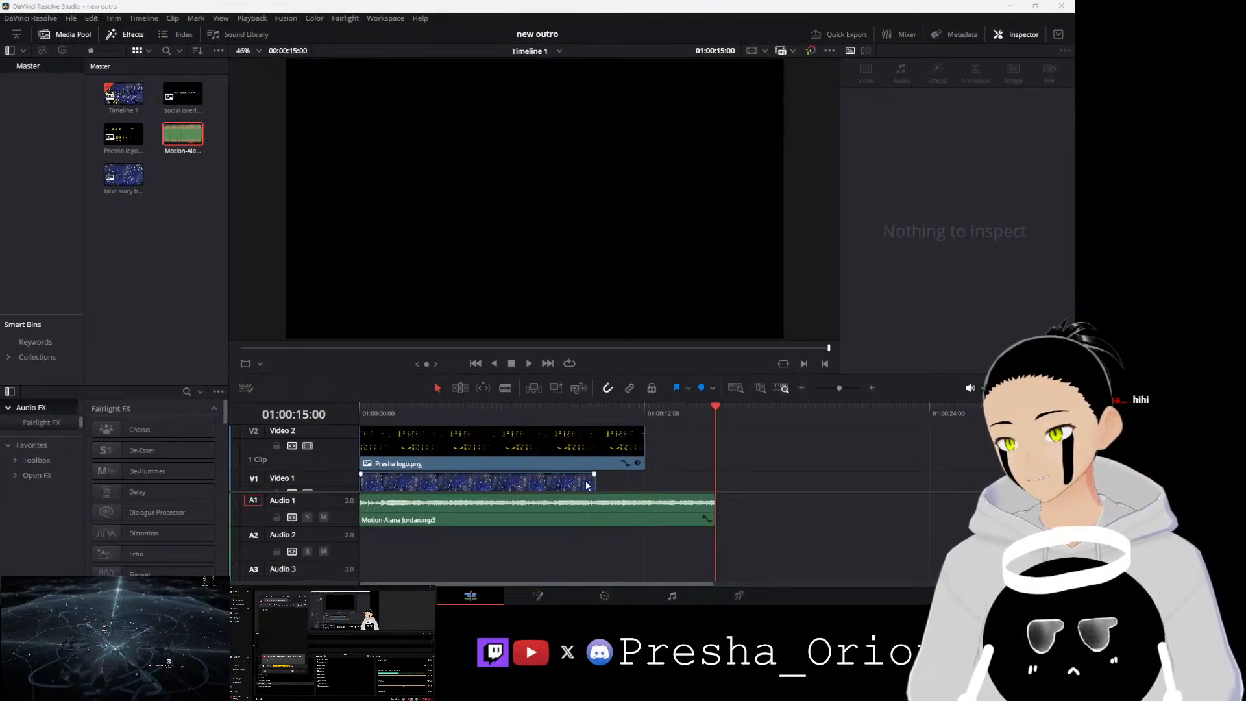
{"action": "left_click_drag", "start_coordinate": [594, 481], "coordinate": [640, 480]}
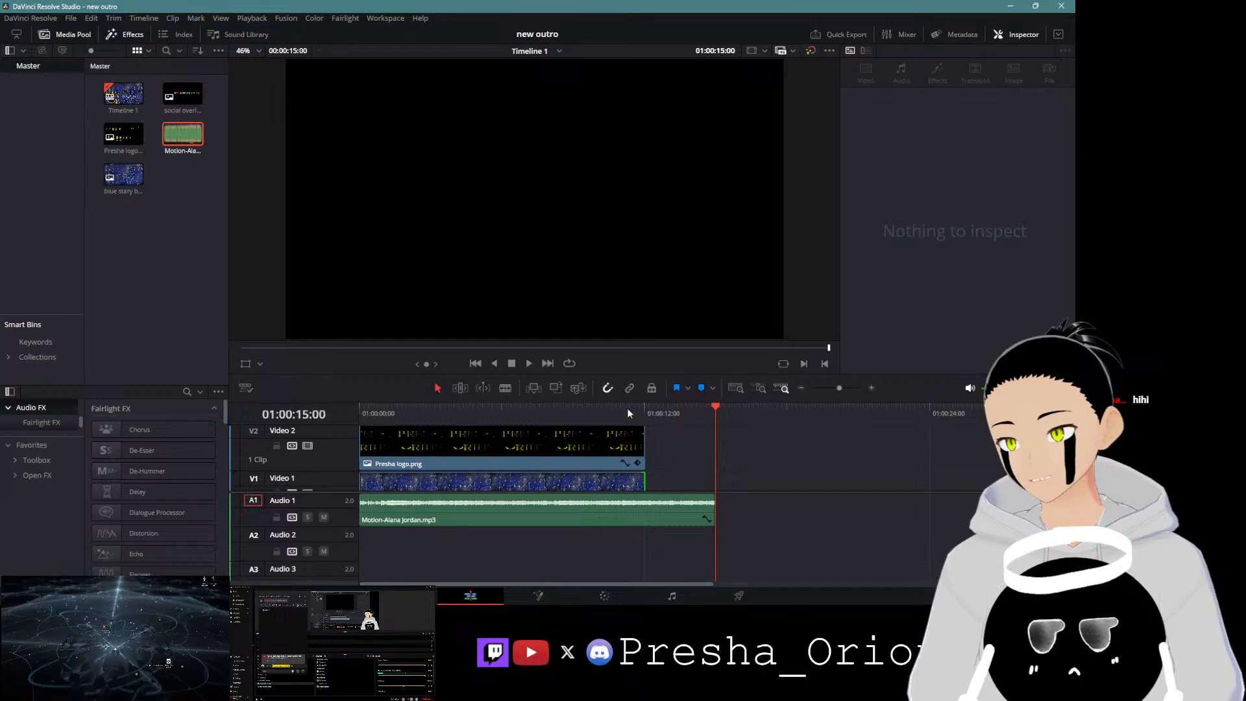
{"action": "left_click_drag", "start_coordinate": [649, 481], "coordinate": [710, 479]}
{"action": "left_click_drag", "start_coordinate": [645, 447], "coordinate": [708, 450]}
Step: On the Cut page, select the social overlay and move it up to Y position 464
{"action": "scroll", "coordinate": [711, 462], "scroll_direction": "up", "scroll_amount": 2}
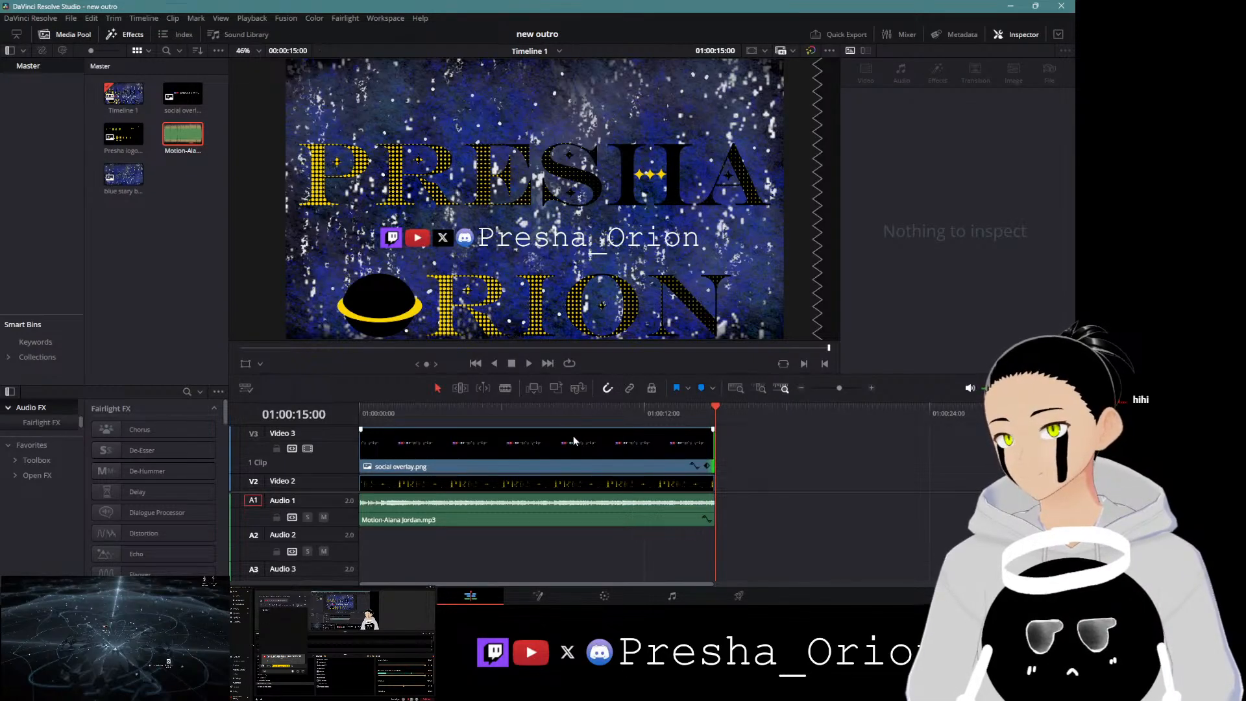
{"action": "key", "text": "shift+3"}
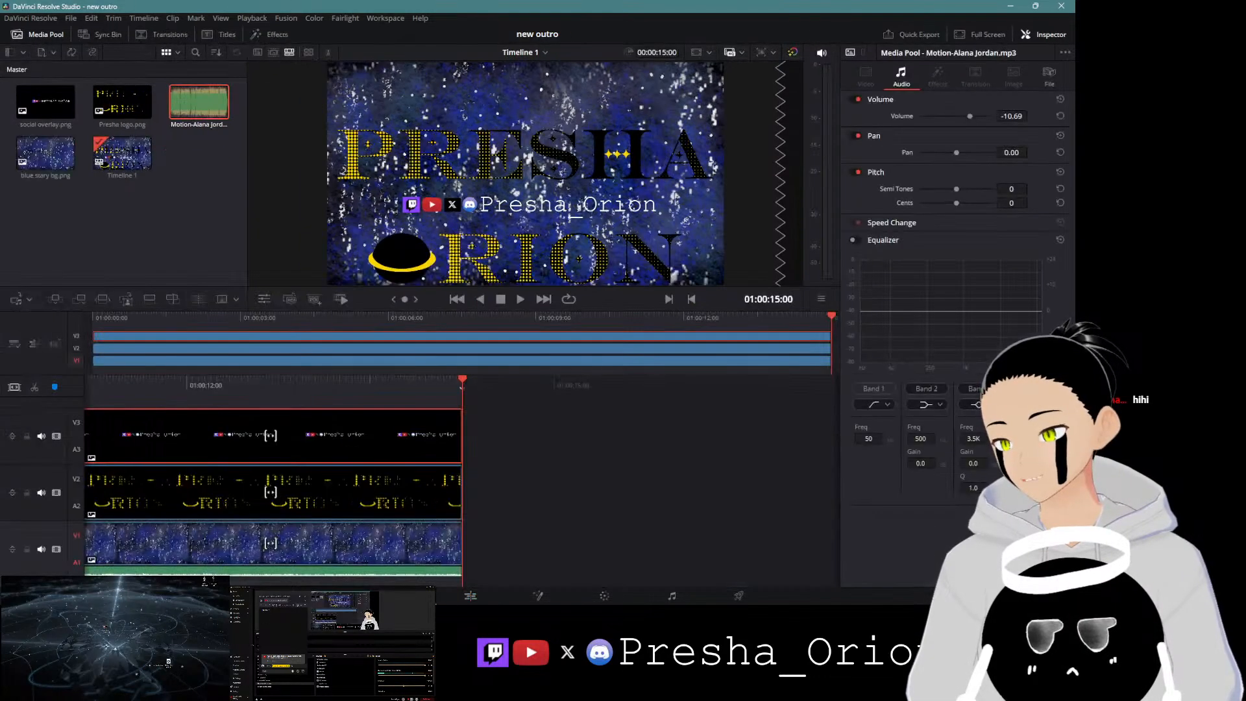
{"action": "left_click_drag", "start_coordinate": [397, 375], "coordinate": [900, 378]}
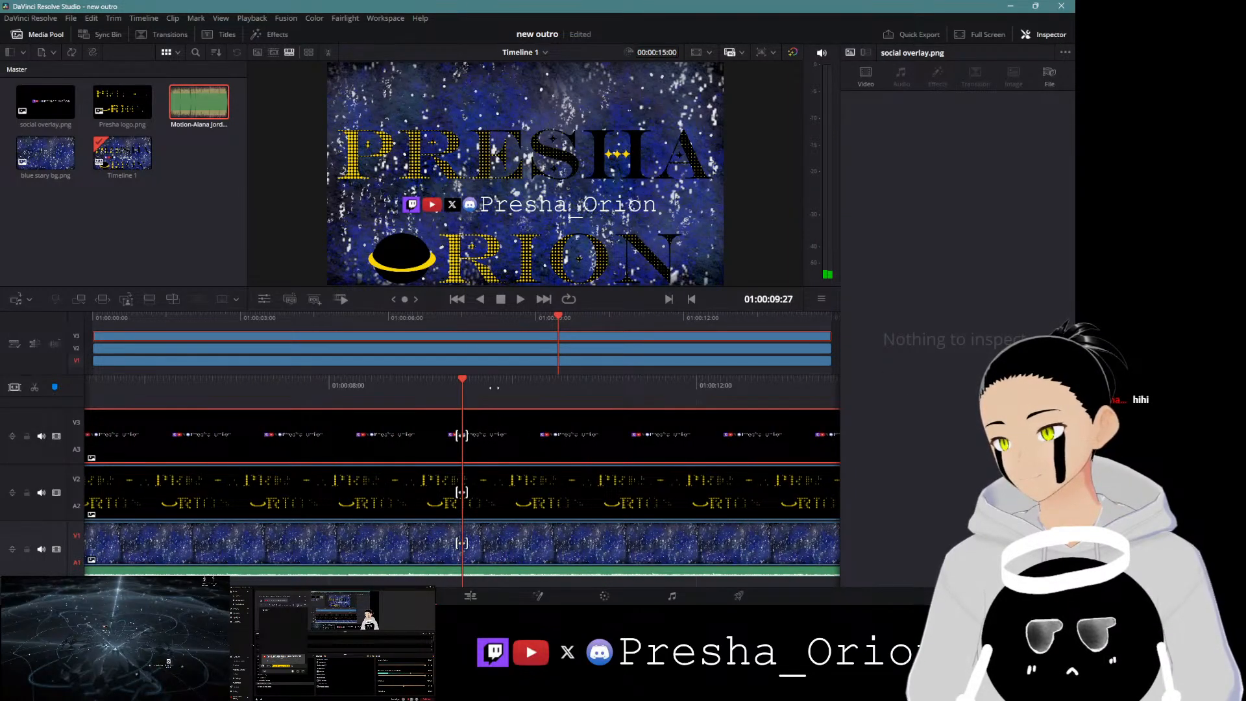
{"action": "left_click", "coordinate": [873, 82]}
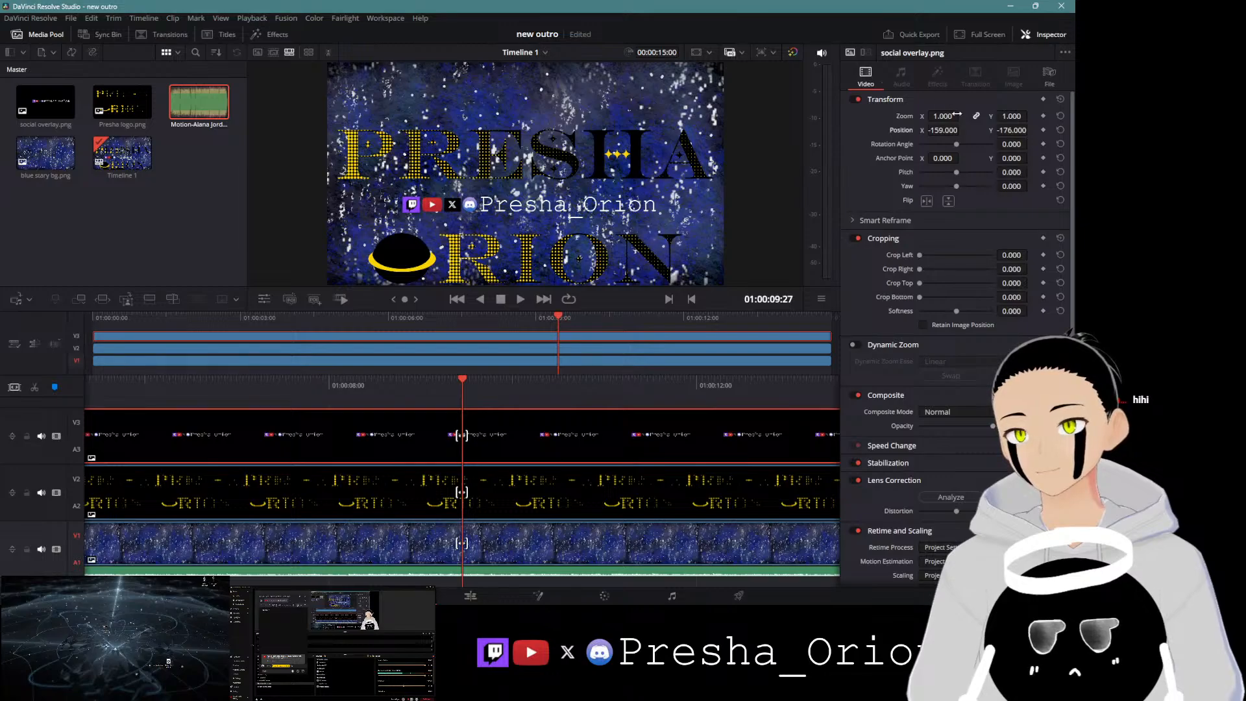
{"action": "left_click_drag", "start_coordinate": [1015, 130], "coordinate": [1117, 130]}
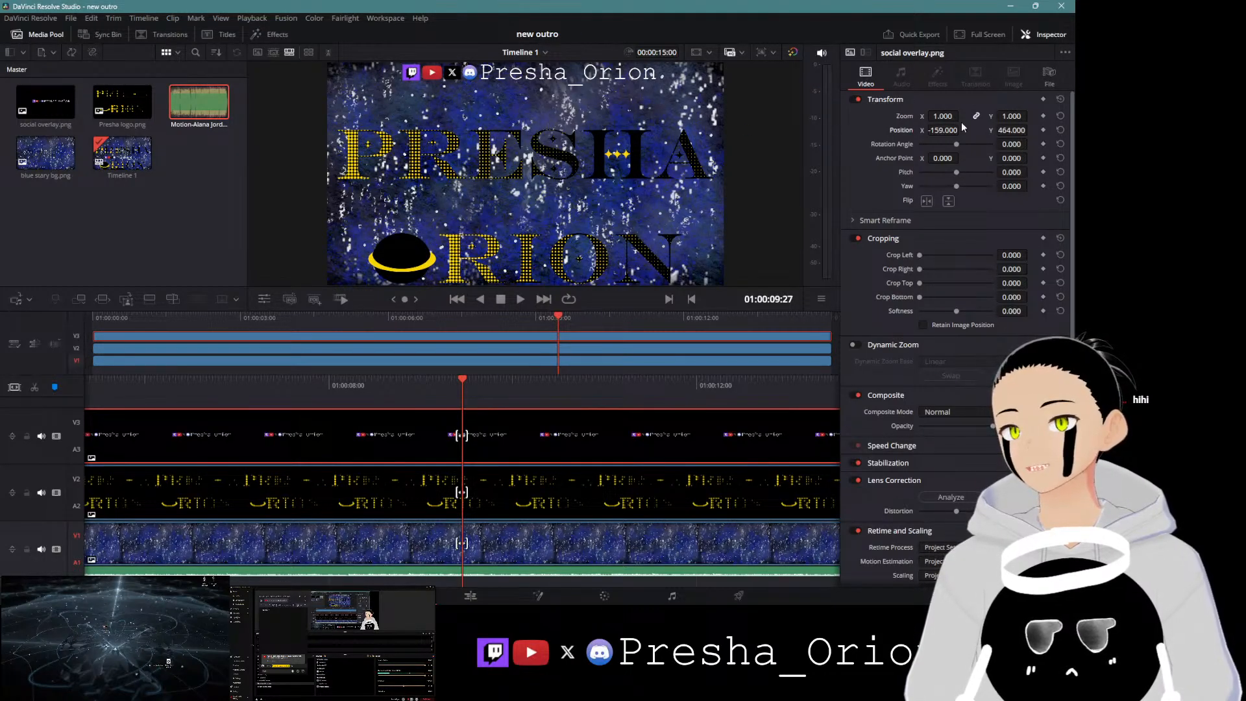
Step: Zoom the social overlay to 1.33, reposition it to X -244 and Y 444, and save the project
{"action": "left_click_drag", "start_coordinate": [953, 116], "coordinate": [969, 116]}
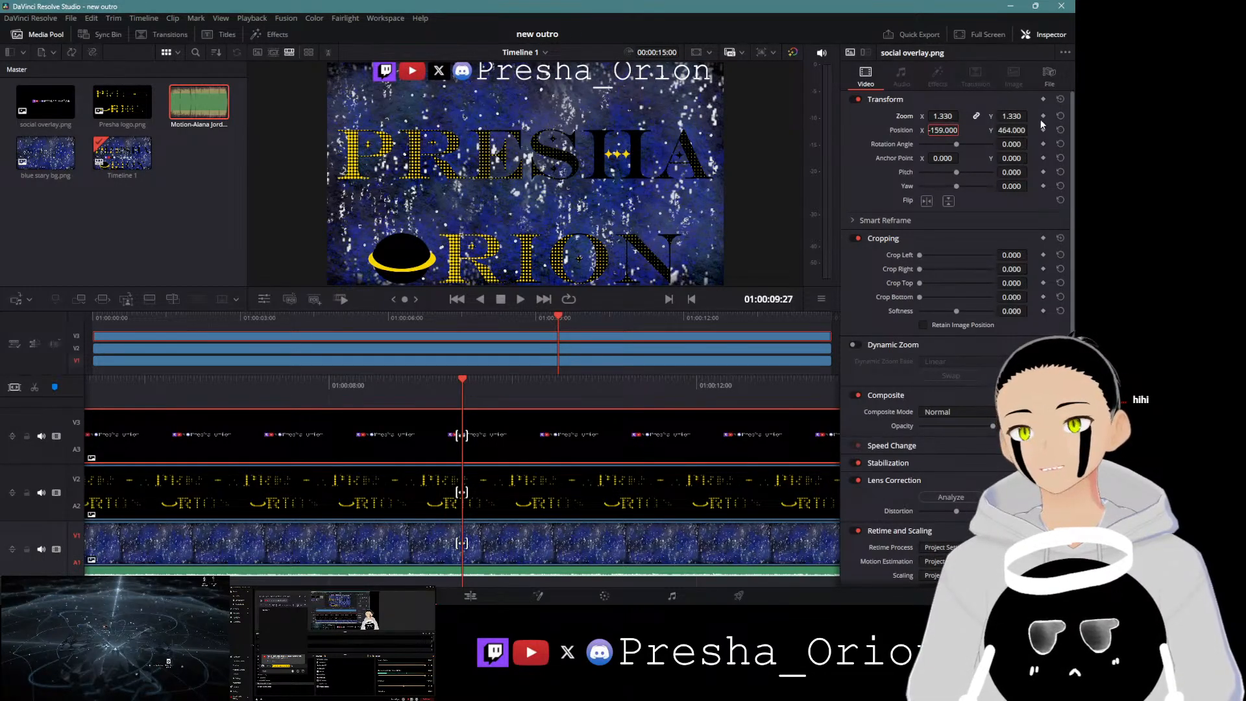
{"action": "left_click_drag", "start_coordinate": [1023, 130], "coordinate": [963, 130]}
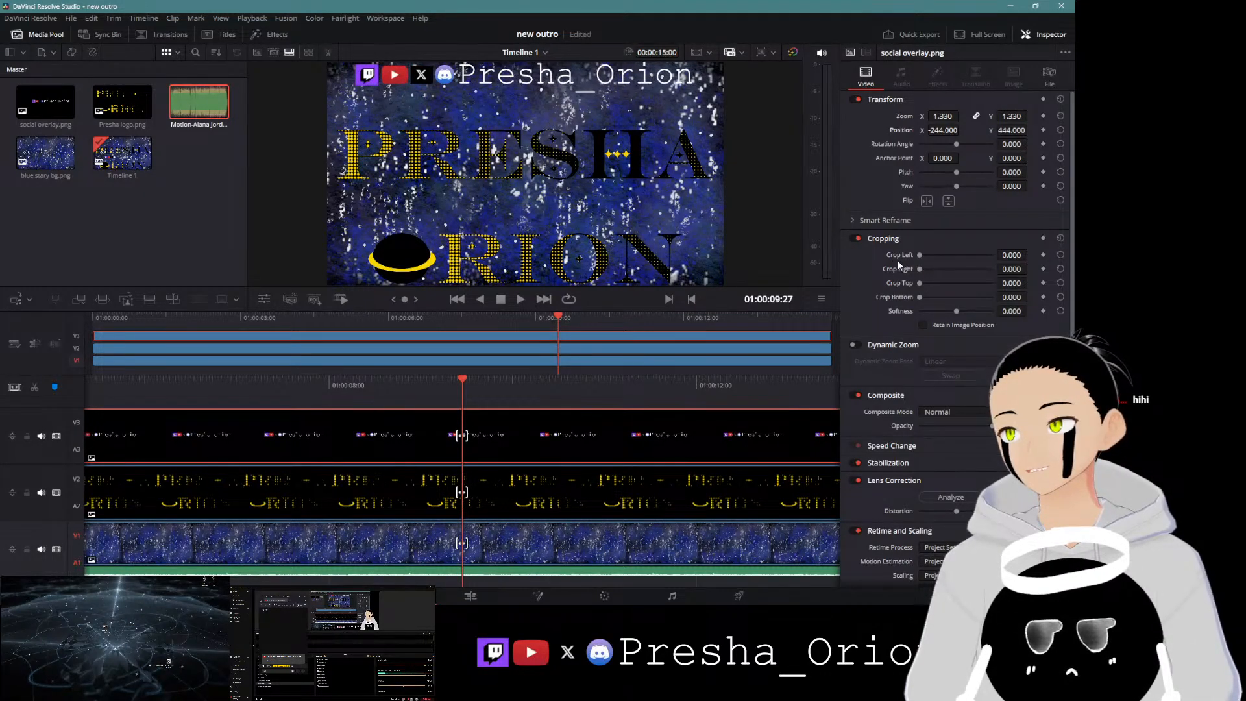
{"action": "key", "text": "ctrl+s"}
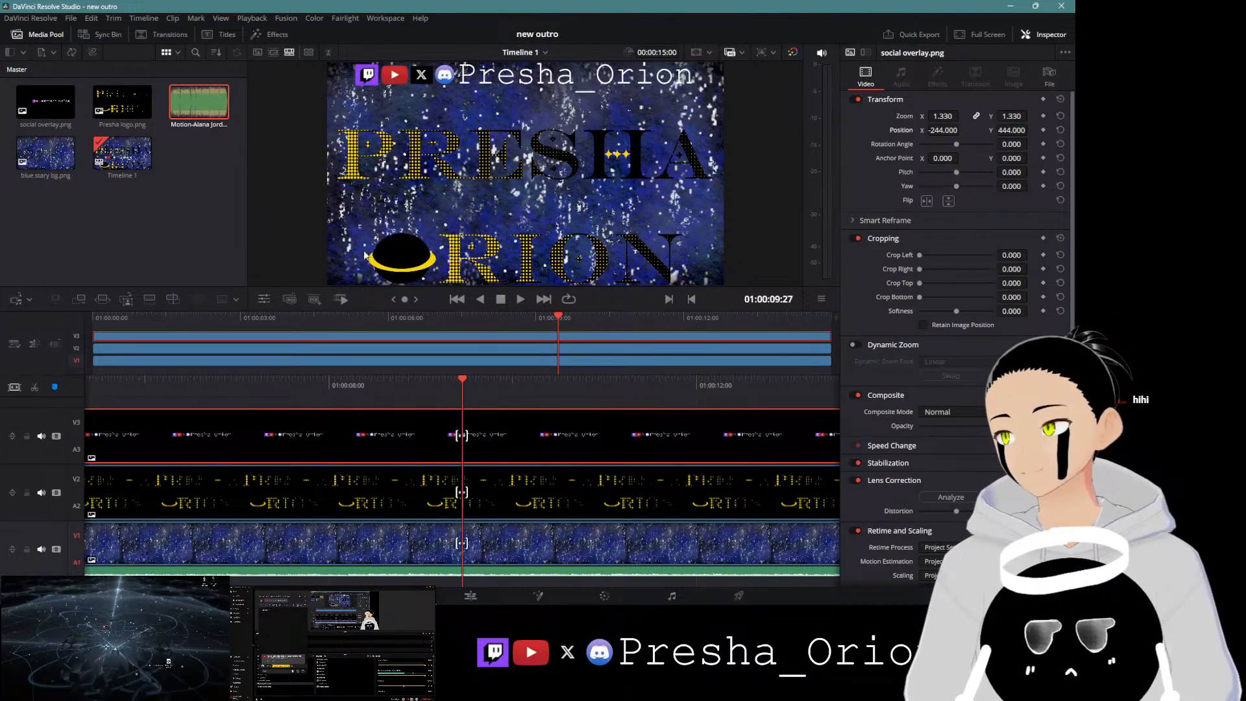
Step: Crop the bottom of the social overlay by 48 using the viewer's crop controls
{"action": "left_click", "coordinate": [264, 300]}
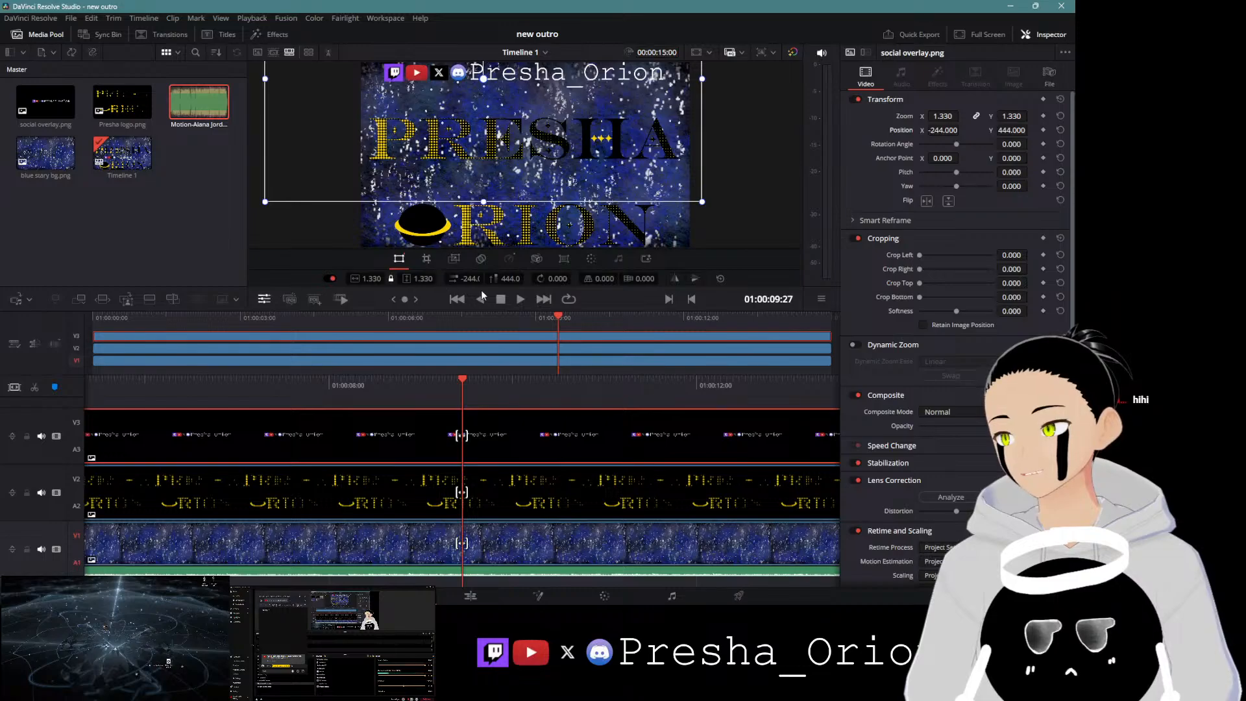
{"action": "left_click", "coordinate": [427, 258]}
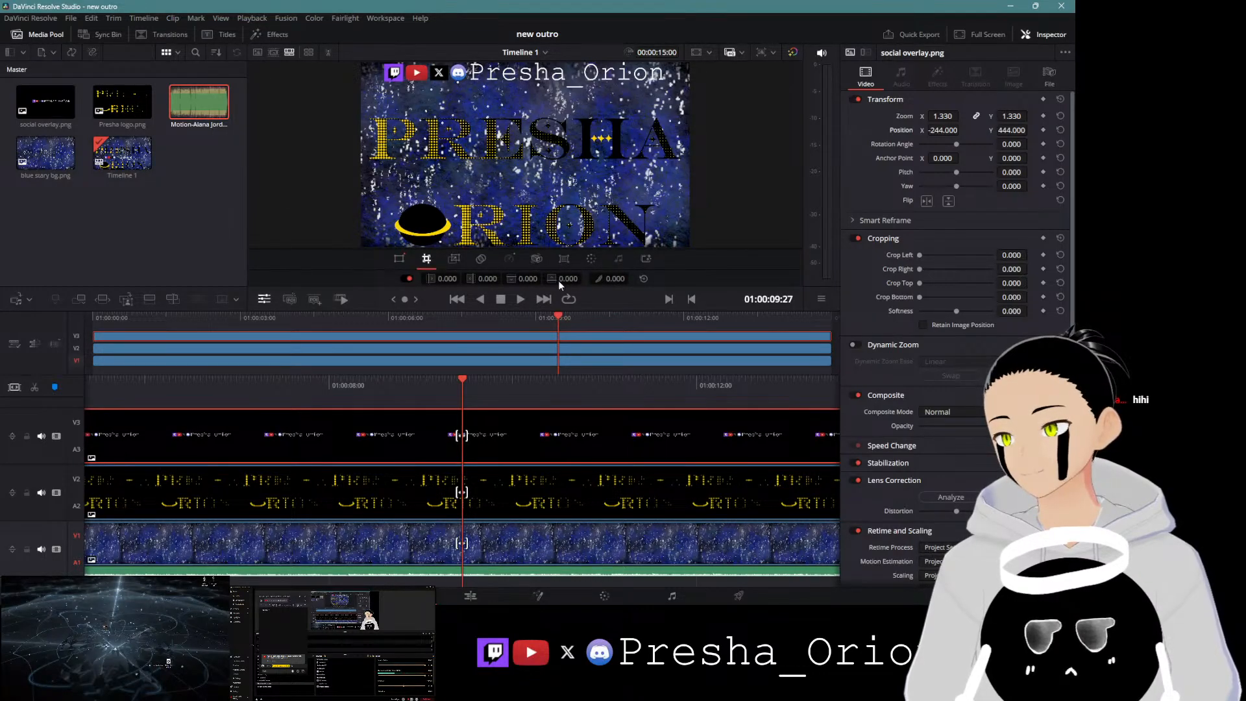
{"action": "left_click_drag", "start_coordinate": [567, 279], "coordinate": [619, 278]}
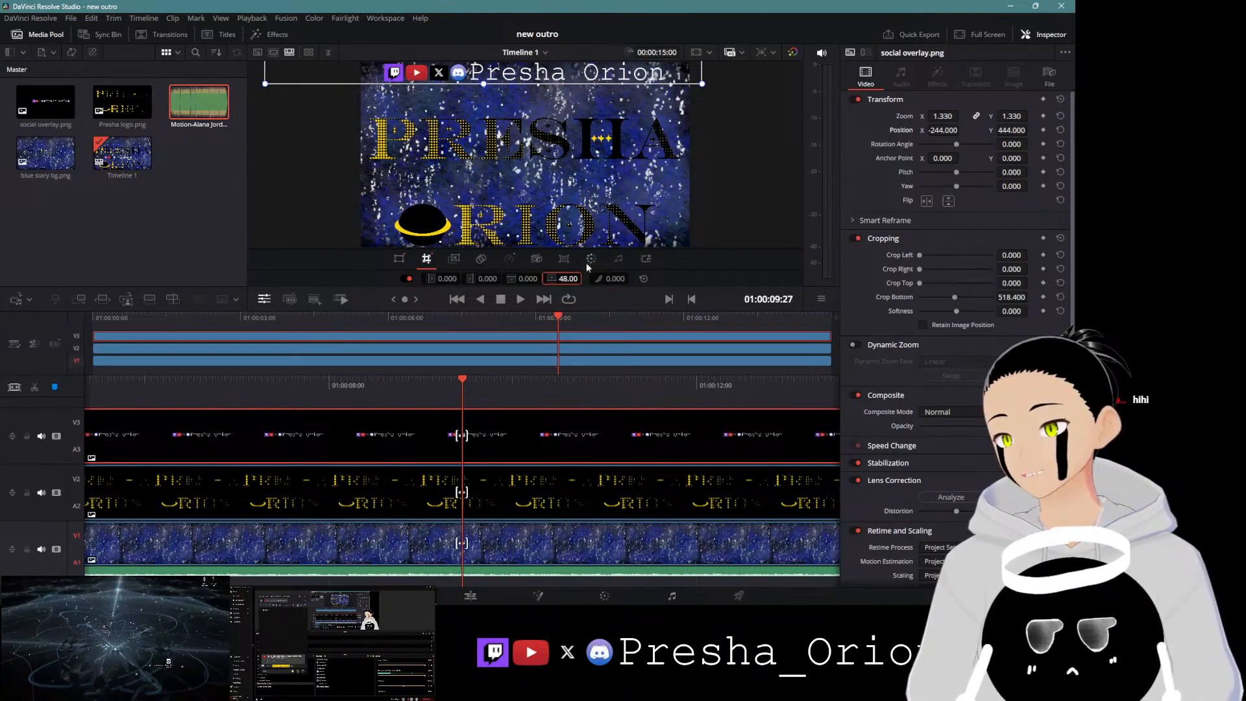
Step: Shrink the logo clip to zoom 0.68 and move it down to Y position -291
{"action": "left_click", "coordinate": [522, 481]}
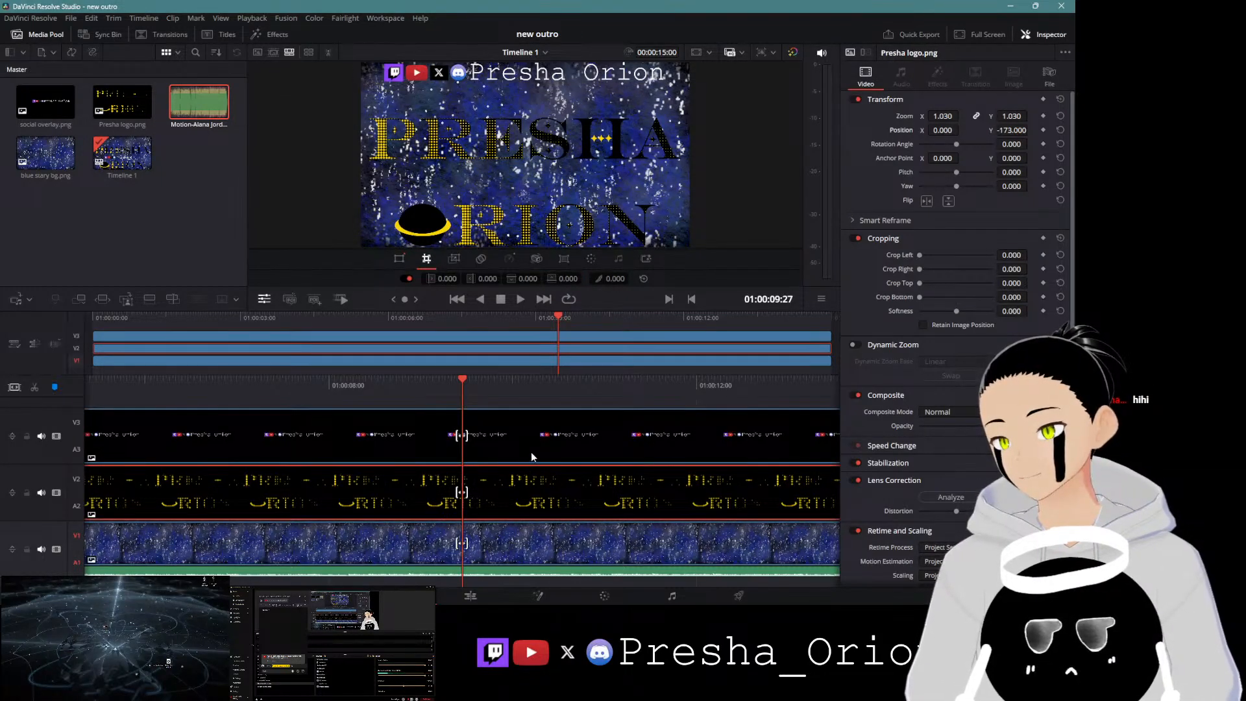
{"action": "left_click", "coordinate": [399, 258]}
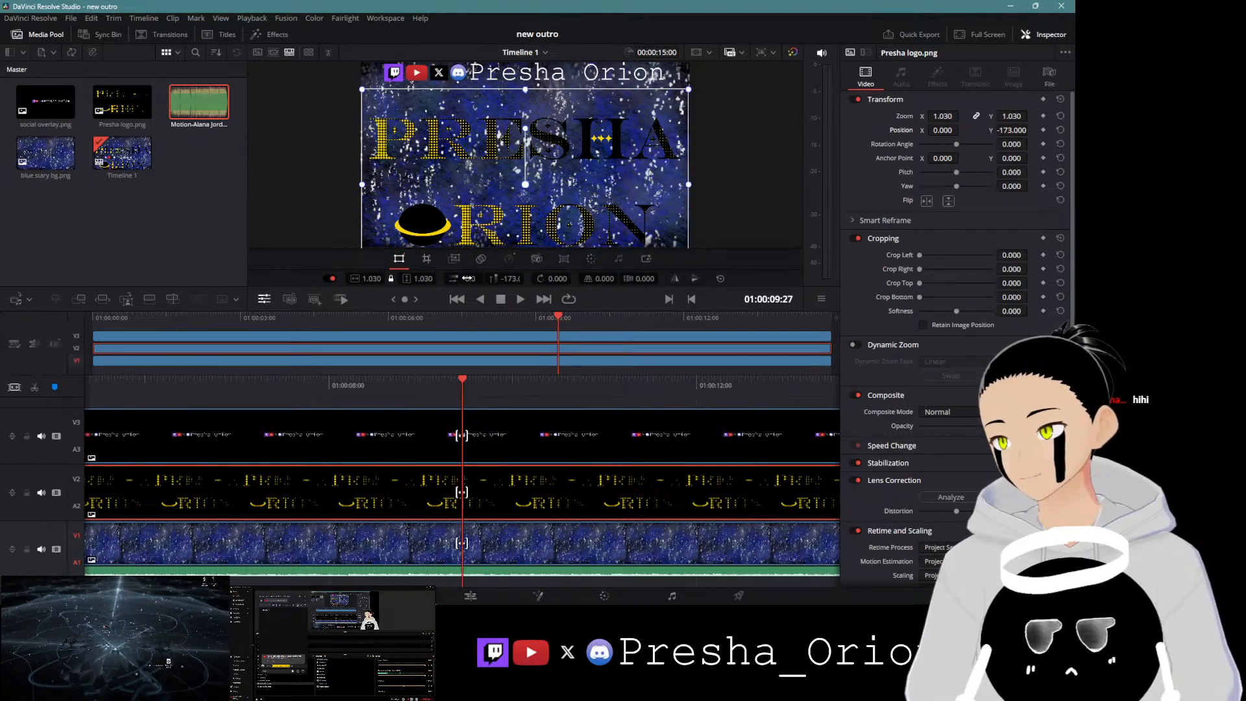
{"action": "left_click_drag", "start_coordinate": [429, 281], "coordinate": [394, 281]}
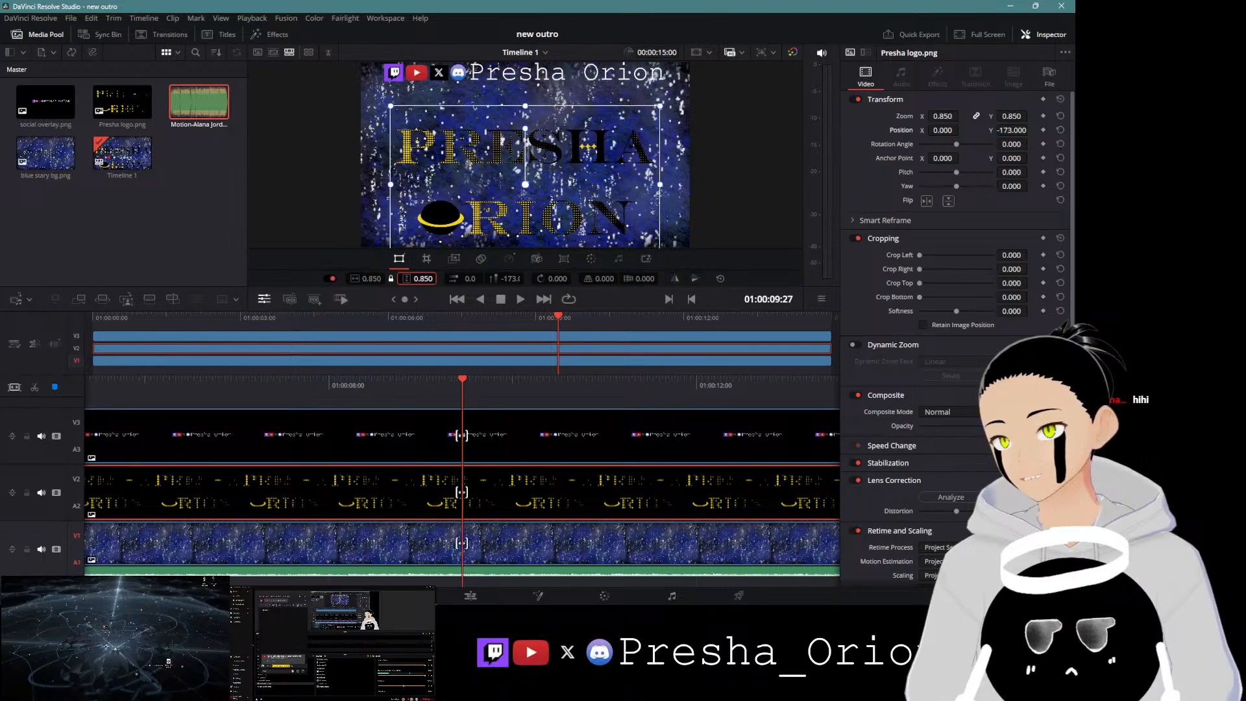
{"action": "left_click_drag", "start_coordinate": [496, 281], "coordinate": [479, 281]}
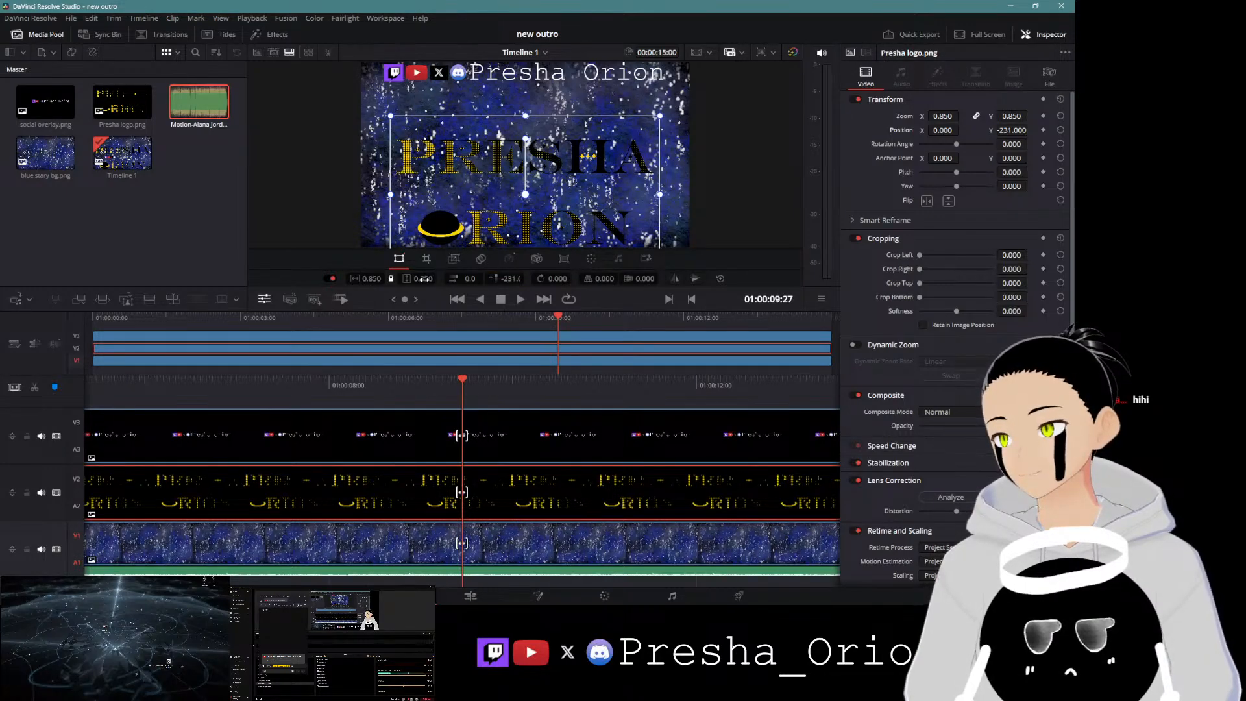
{"action": "left_click_drag", "start_coordinate": [423, 281], "coordinate": [543, 279]}
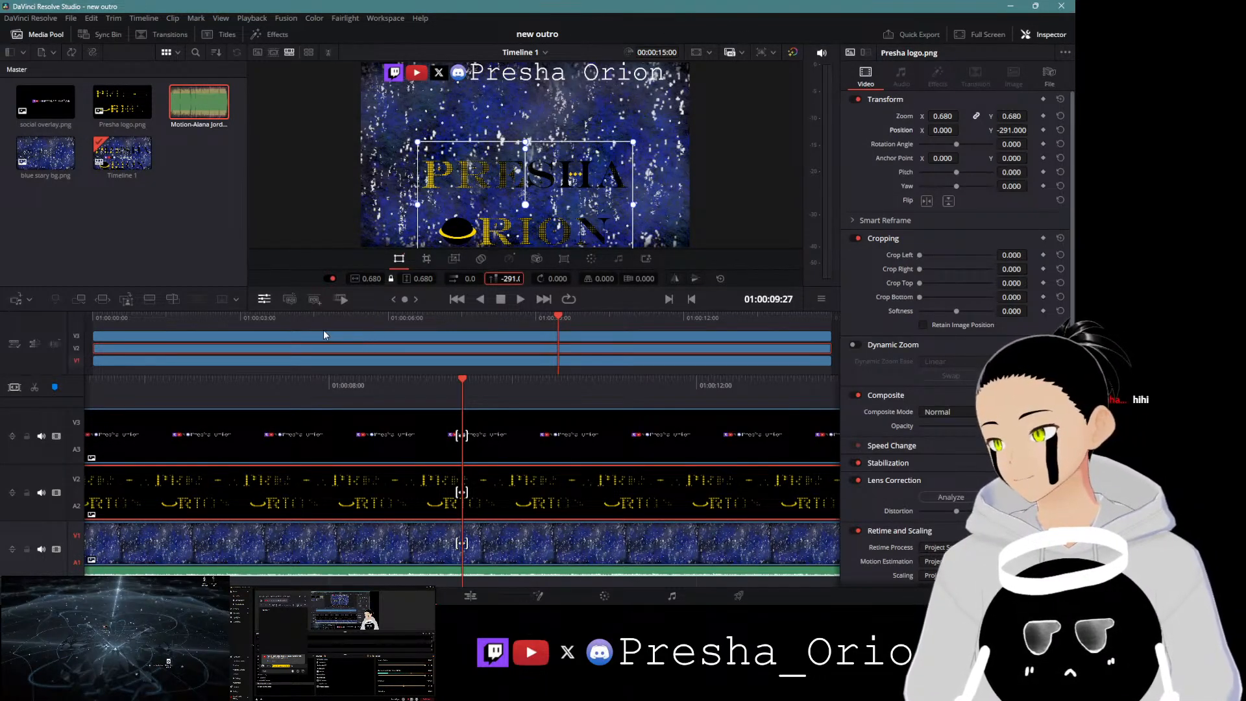
Step: Play back the outro from the start and scrub through the timeline to review it
{"action": "left_click", "coordinate": [92, 318]}
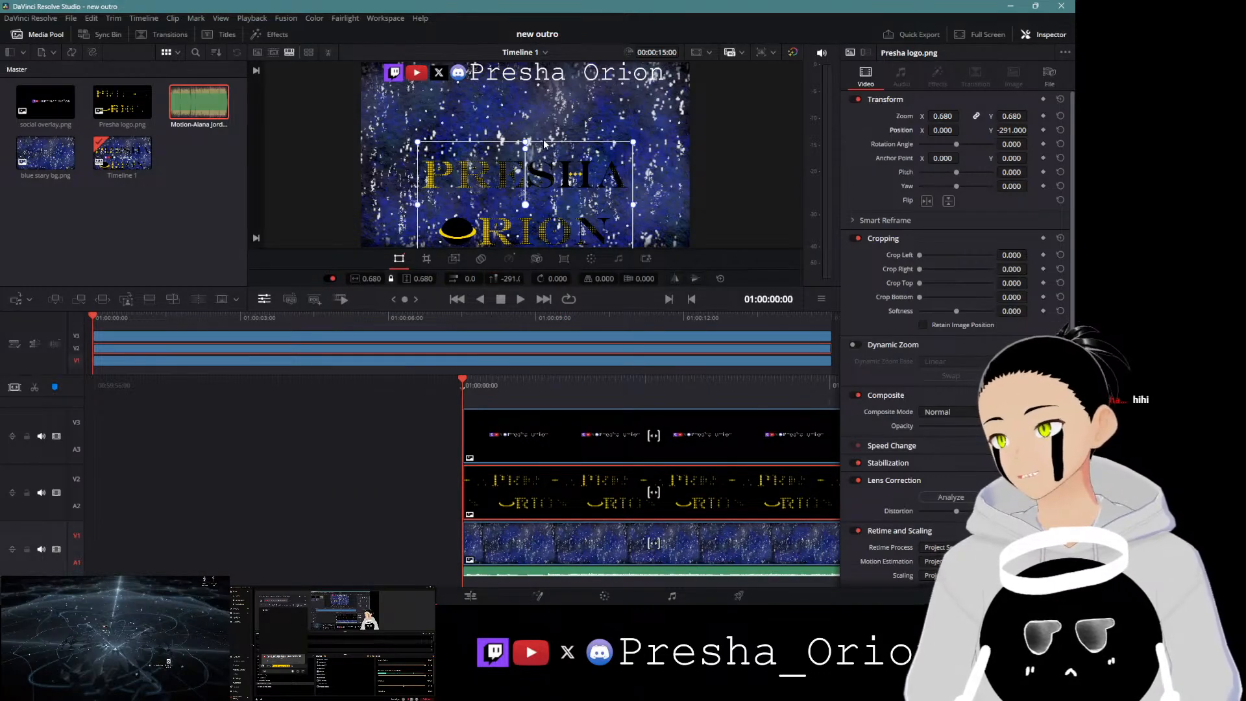
{"action": "left_click", "coordinate": [520, 300]}
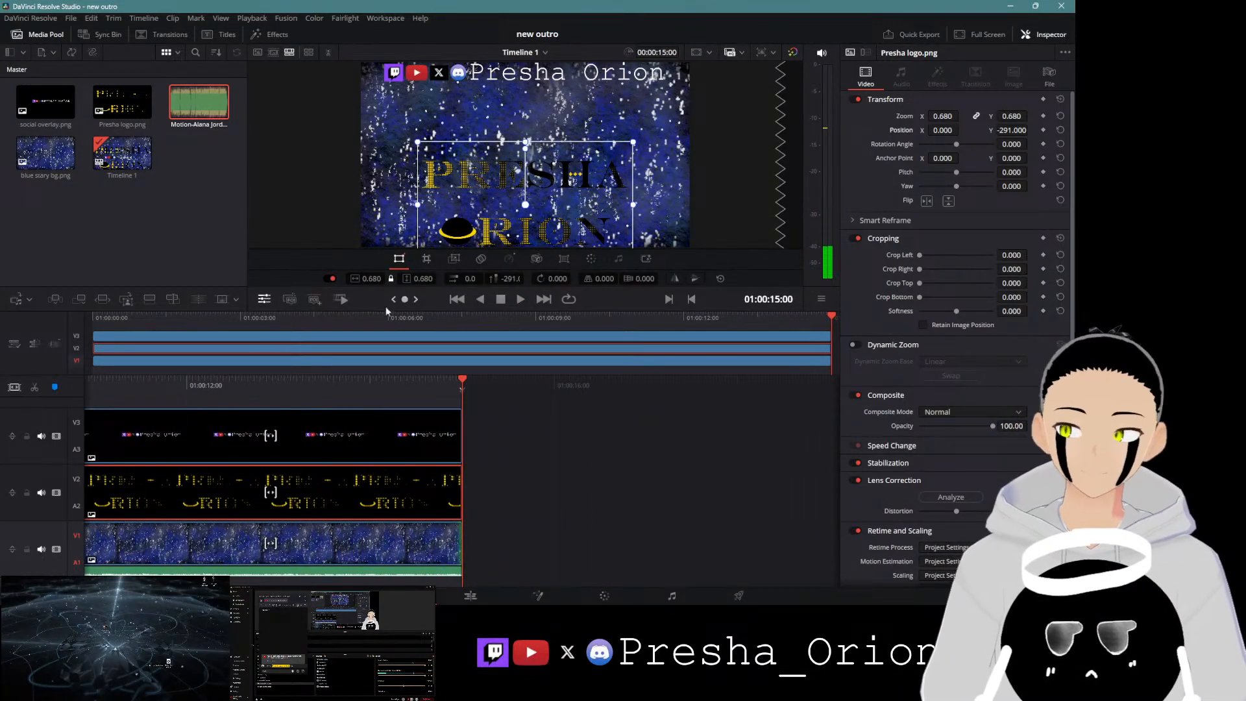
{"action": "left_click_drag", "start_coordinate": [361, 388], "coordinate": [945, 407]}
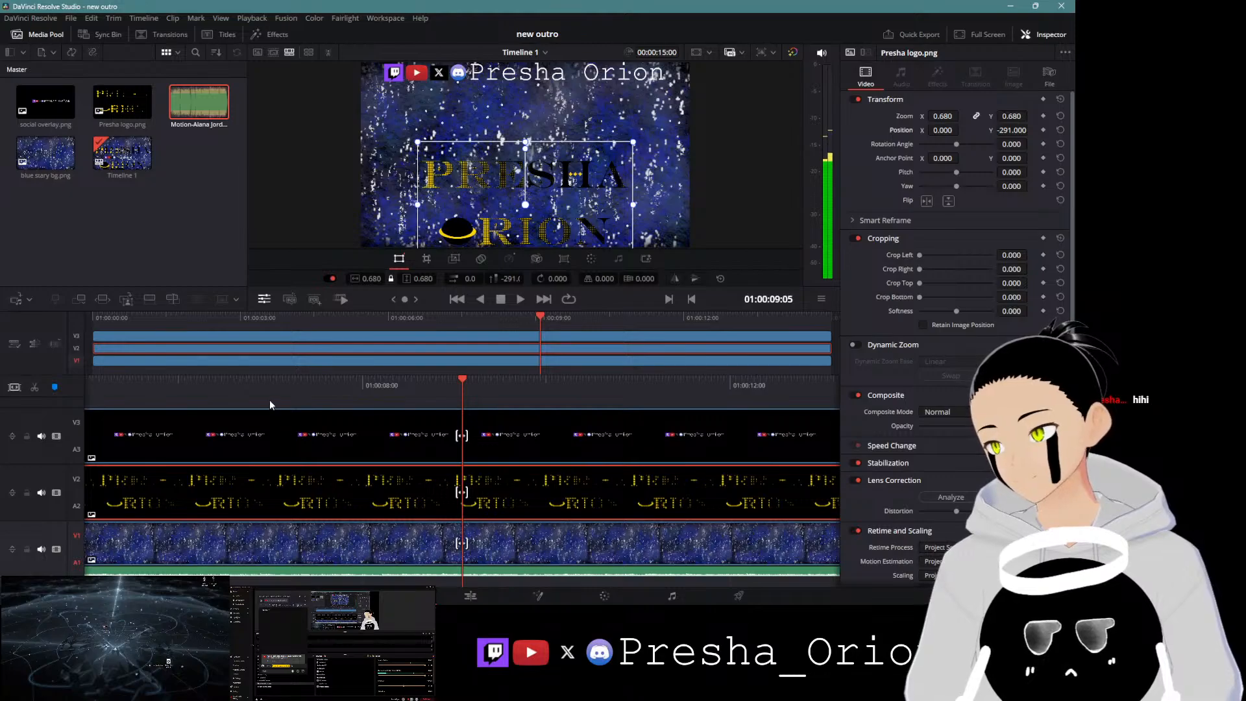
{"action": "left_click_drag", "start_coordinate": [297, 383], "coordinate": [908, 398]}
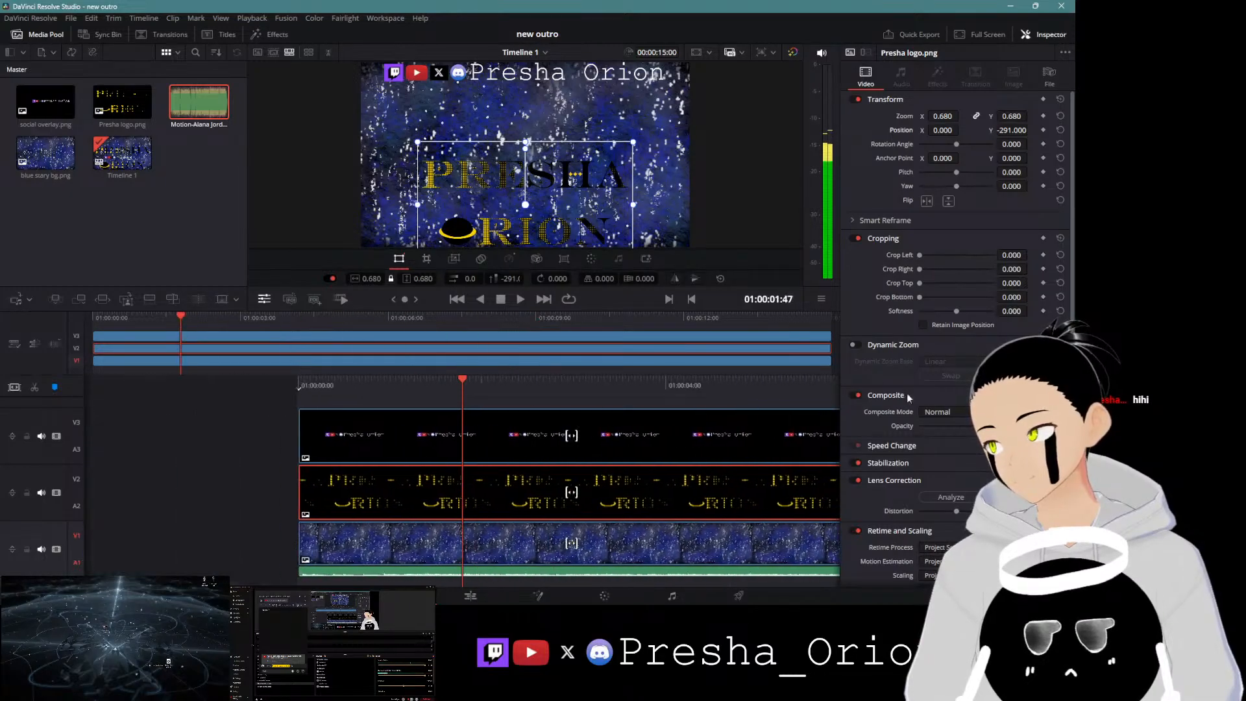
Step: Apply the Fast Noise effect from the favourite effects to the background clip
{"action": "left_click", "coordinate": [419, 554]}
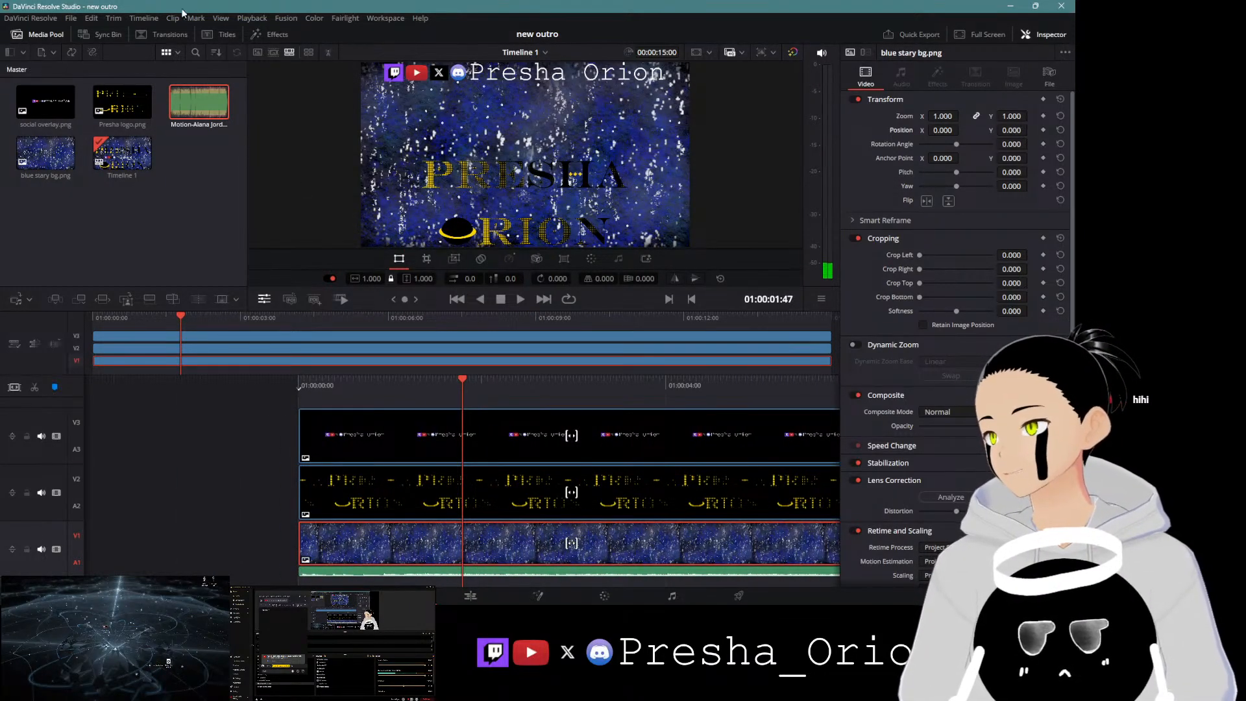
{"action": "left_click", "coordinate": [279, 33]}
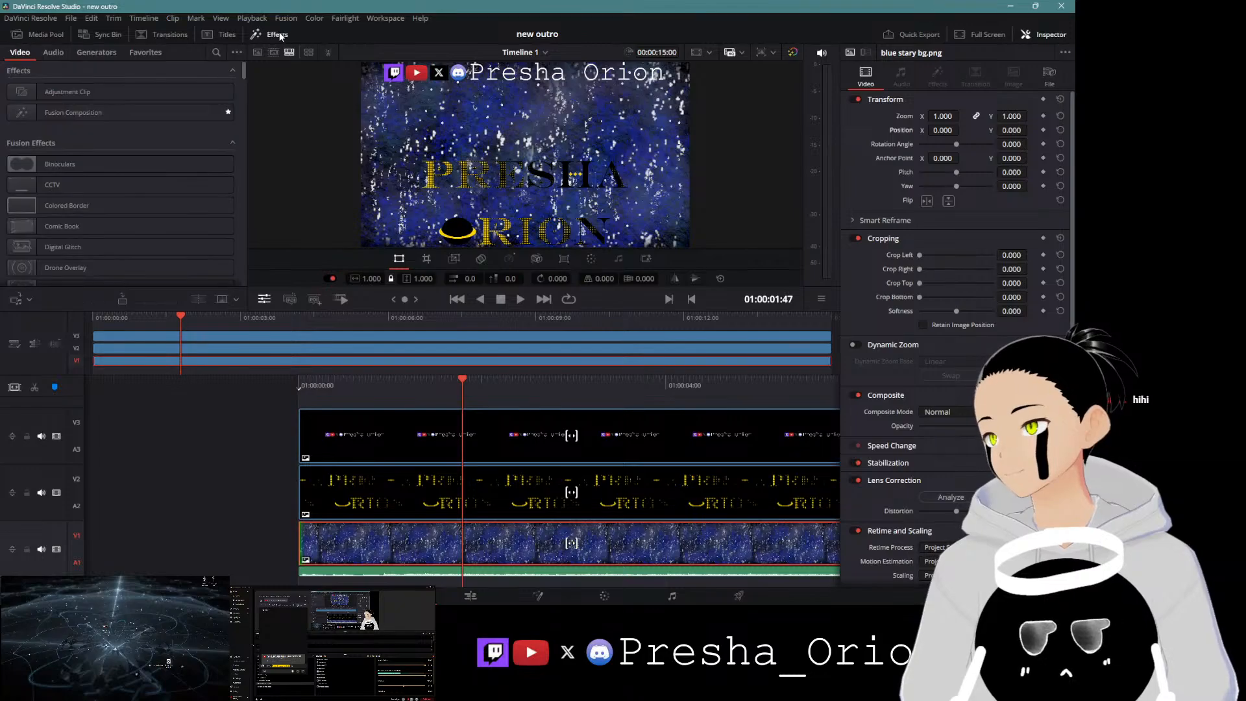
{"action": "left_click", "coordinate": [141, 59]}
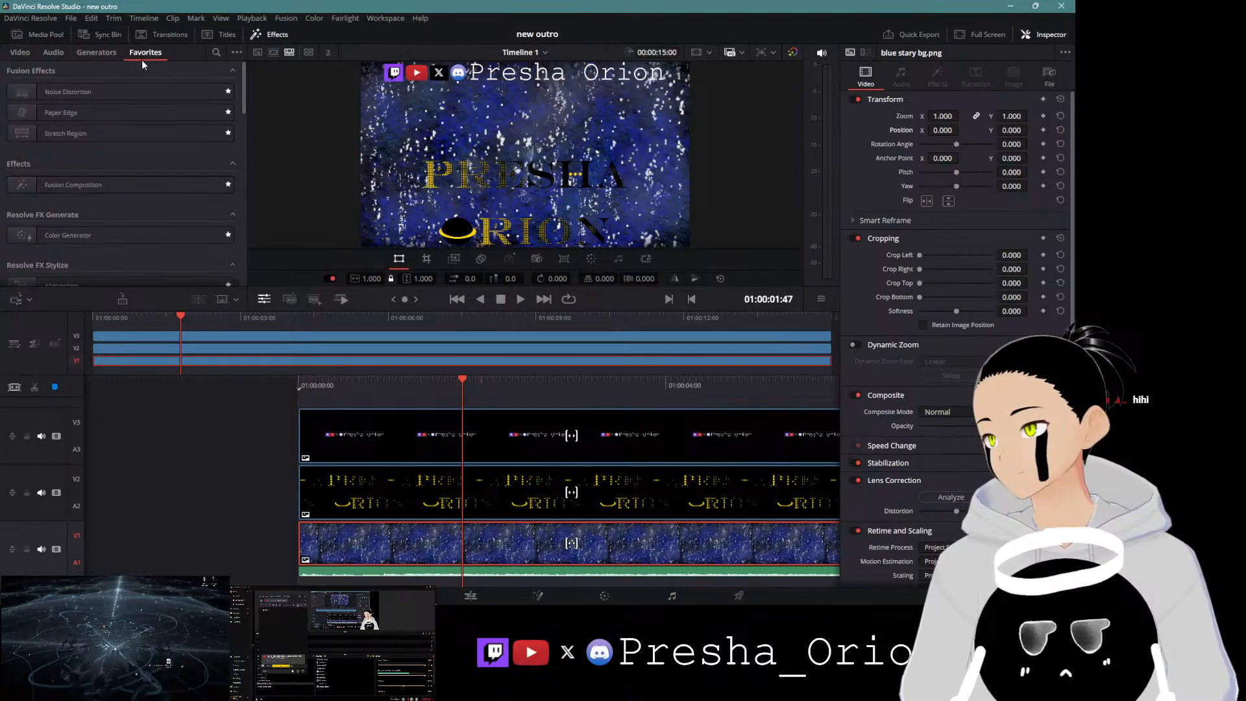
{"action": "scroll", "coordinate": [95, 166], "scroll_direction": "down", "scroll_amount": 3}
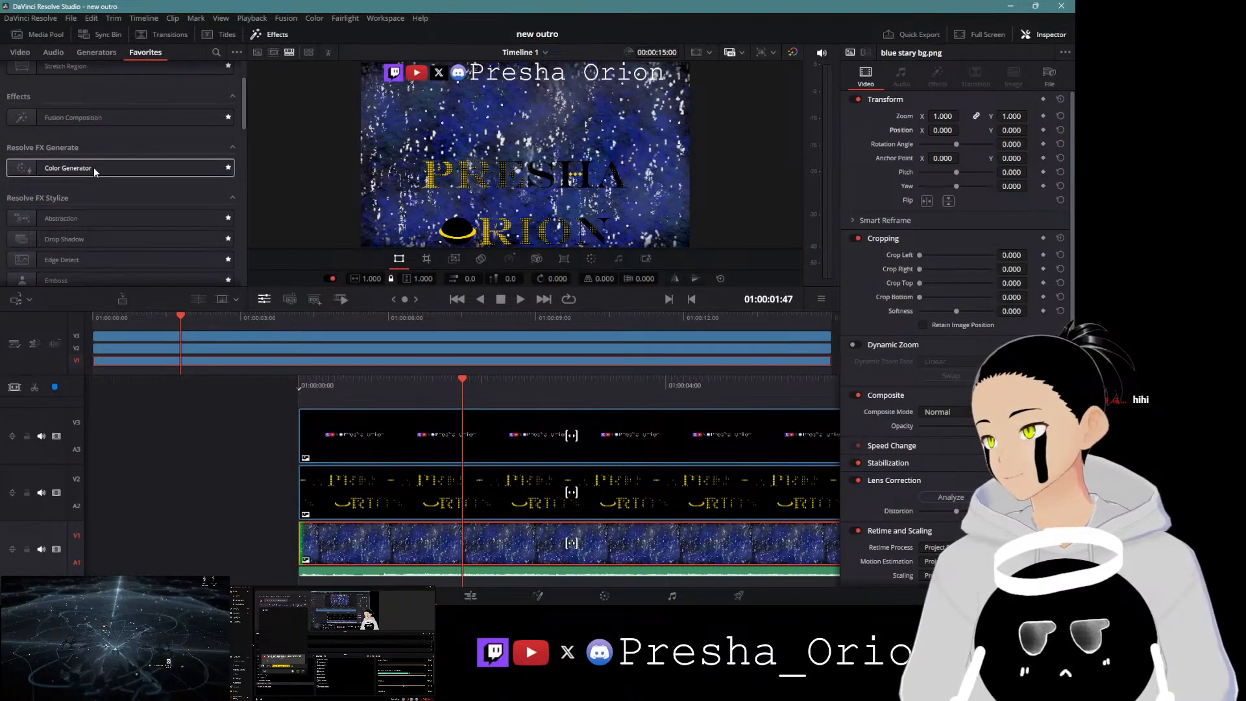
{"action": "scroll", "coordinate": [93, 169], "scroll_direction": "down", "scroll_amount": 5}
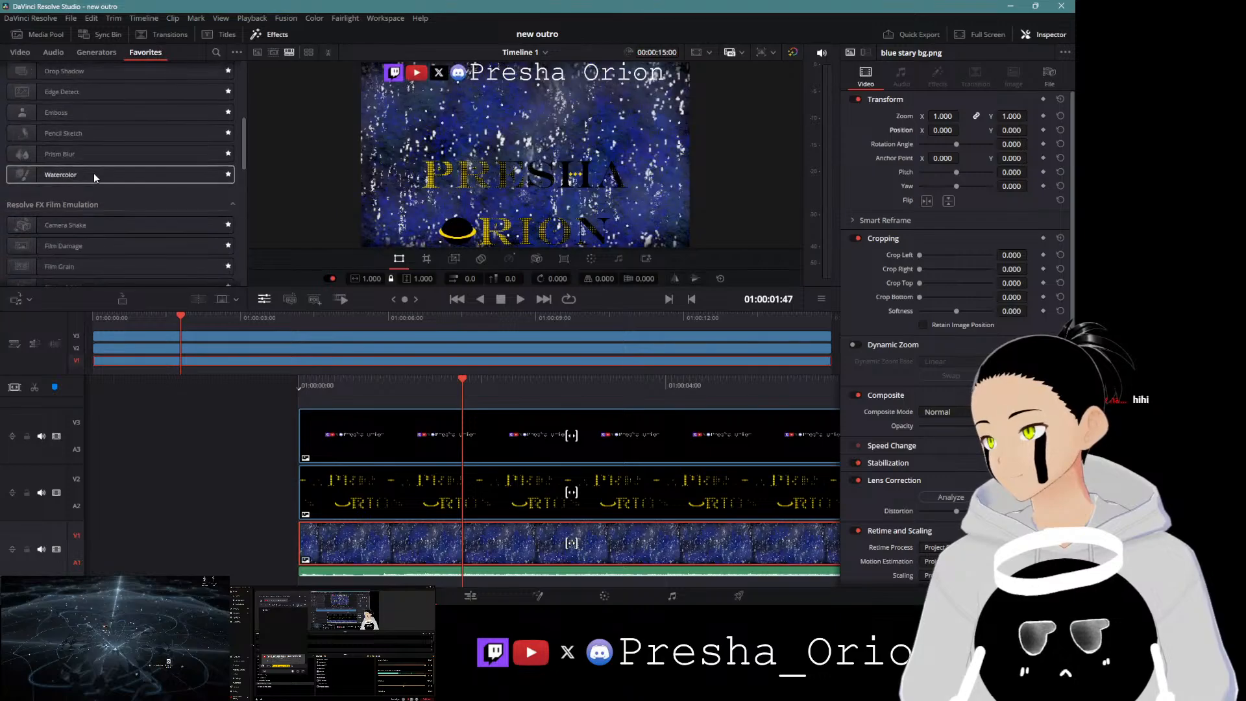
{"action": "scroll", "coordinate": [93, 172], "scroll_direction": "down", "scroll_amount": 3}
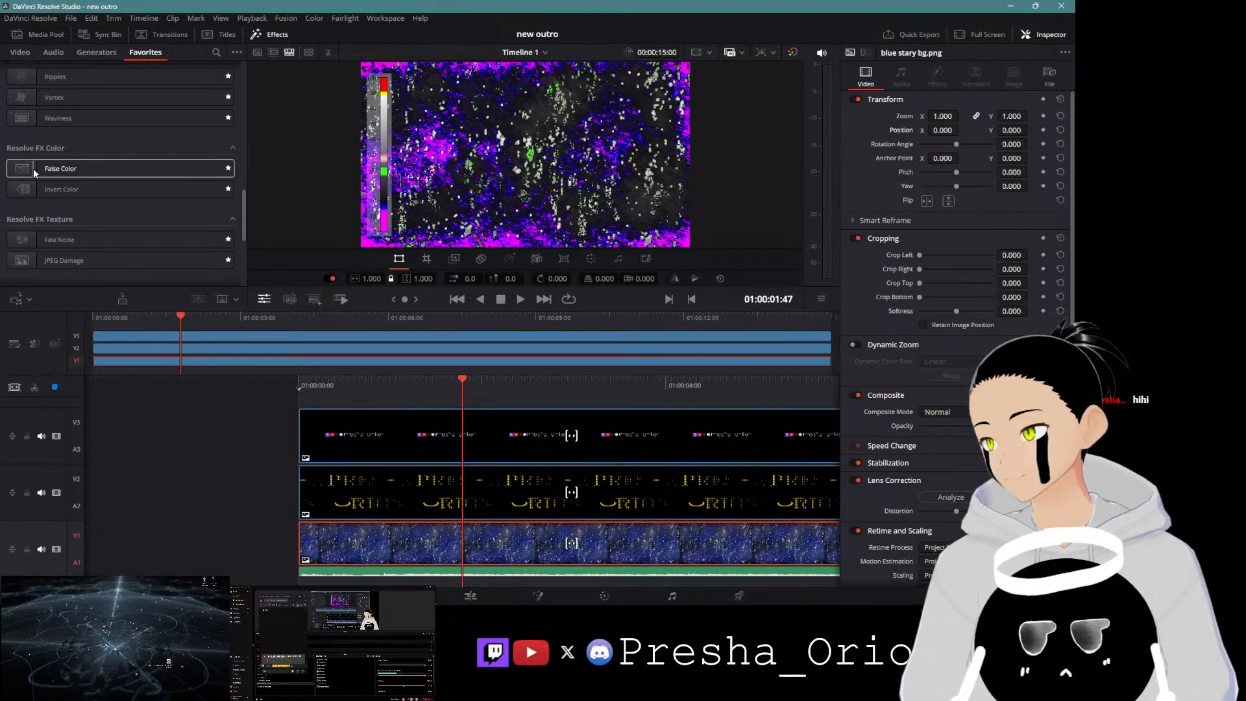
{"action": "scroll", "coordinate": [33, 169], "scroll_direction": "down", "scroll_amount": 2}
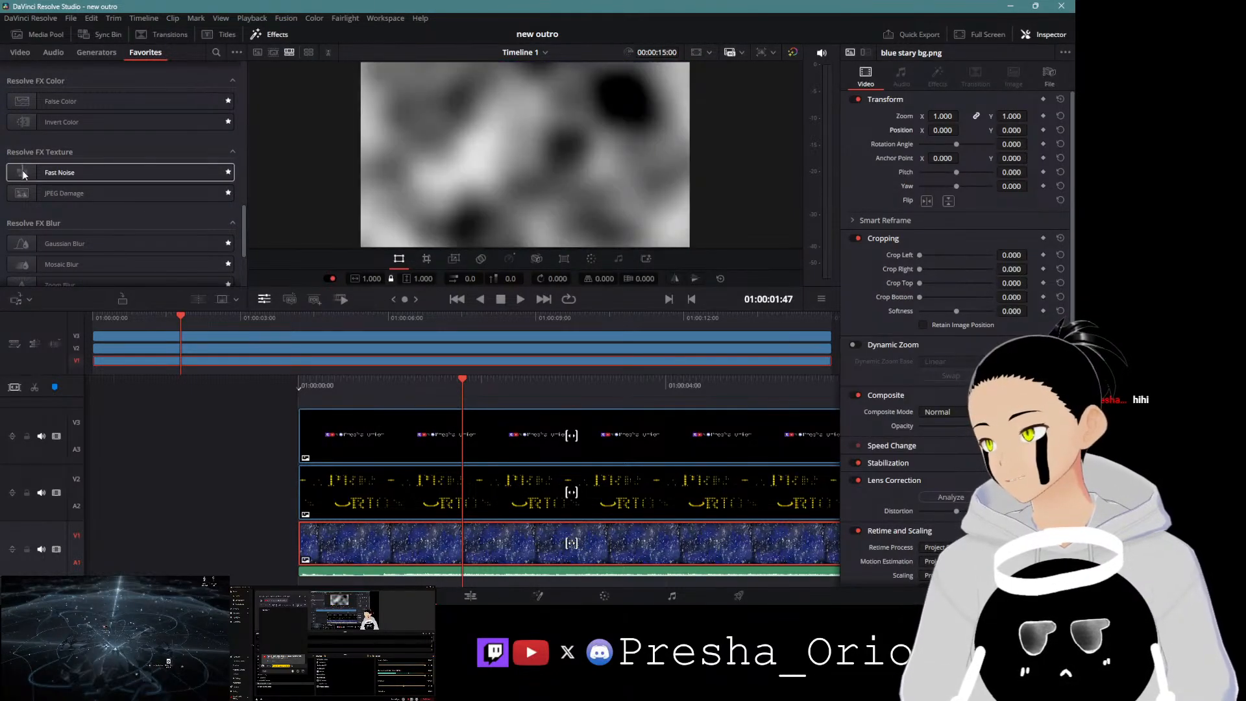
{"action": "left_click_drag", "start_coordinate": [22, 170], "coordinate": [410, 544]}
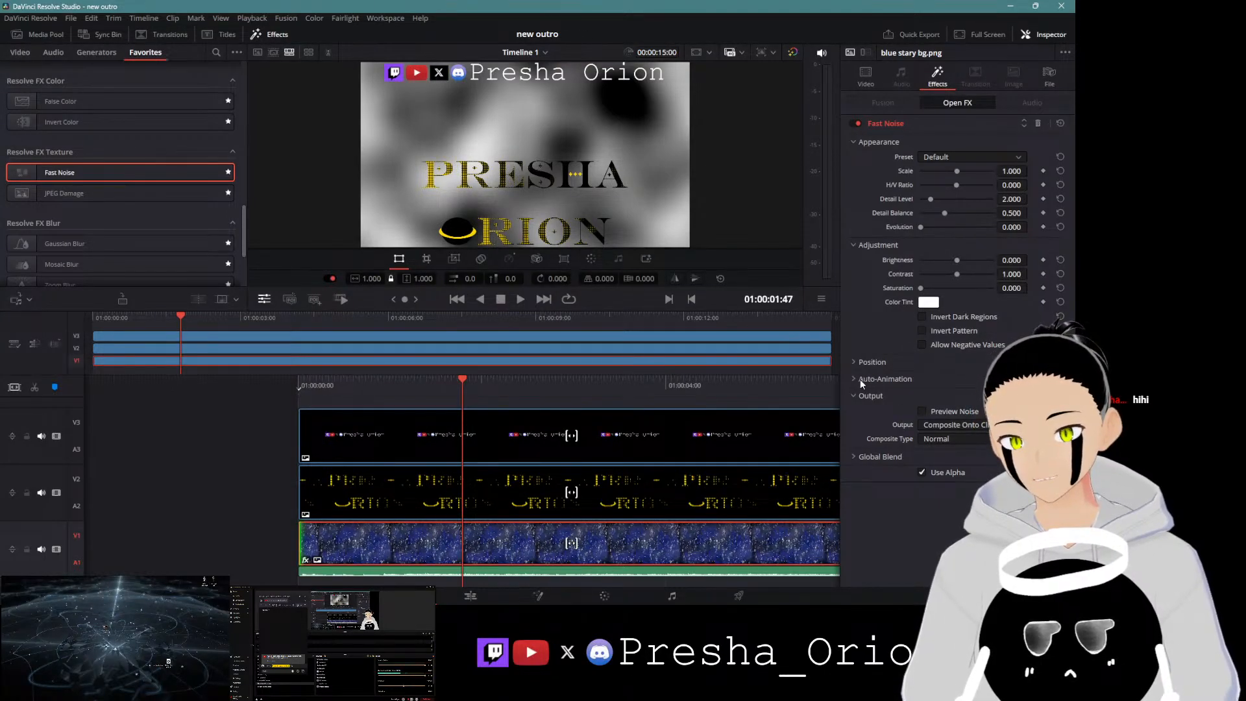
Step: Expand Global Blend for the Fast Noise effect and lower its blend amount
{"action": "left_click", "coordinate": [853, 457]}
{"action": "left_click_drag", "start_coordinate": [993, 473], "coordinate": [931, 474]}
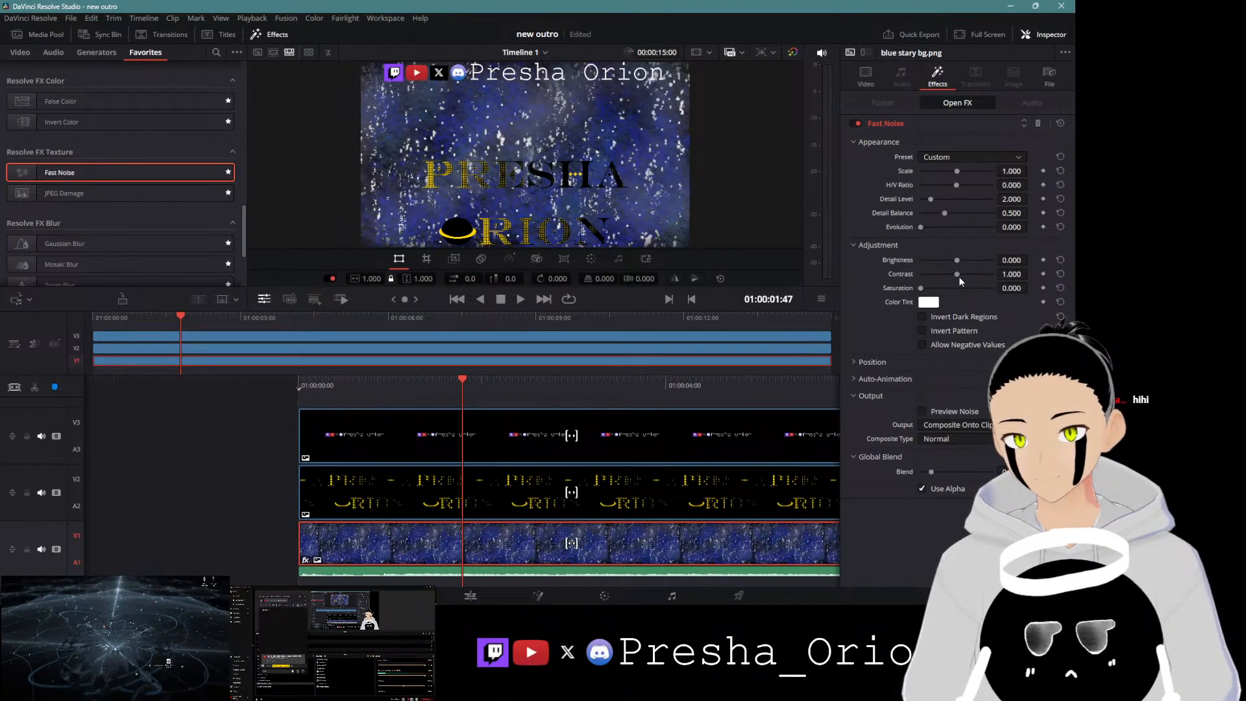
Step: Adjust the Fast Noise brightness to 0.938, contrast to 1.581, saturation to 0.636 and scale to 0.434
{"action": "left_click_drag", "start_coordinate": [957, 275], "coordinate": [988, 253]}
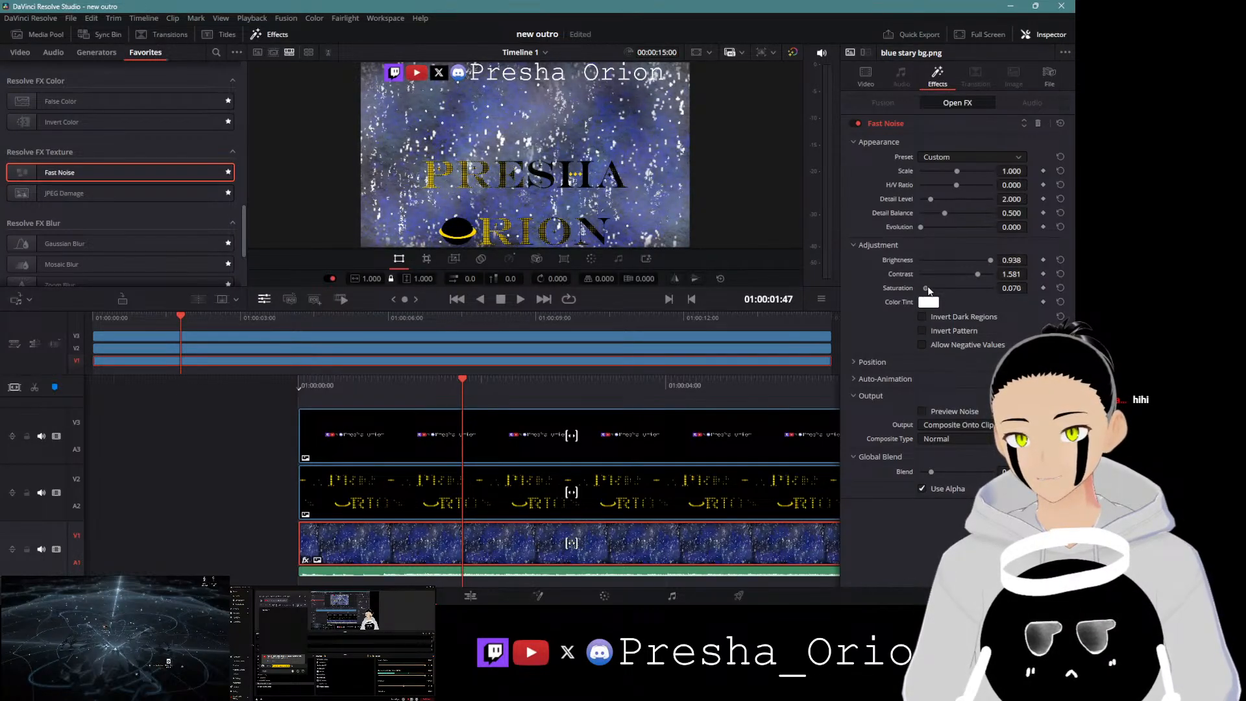
{"action": "left_click_drag", "start_coordinate": [989, 281], "coordinate": [968, 292]}
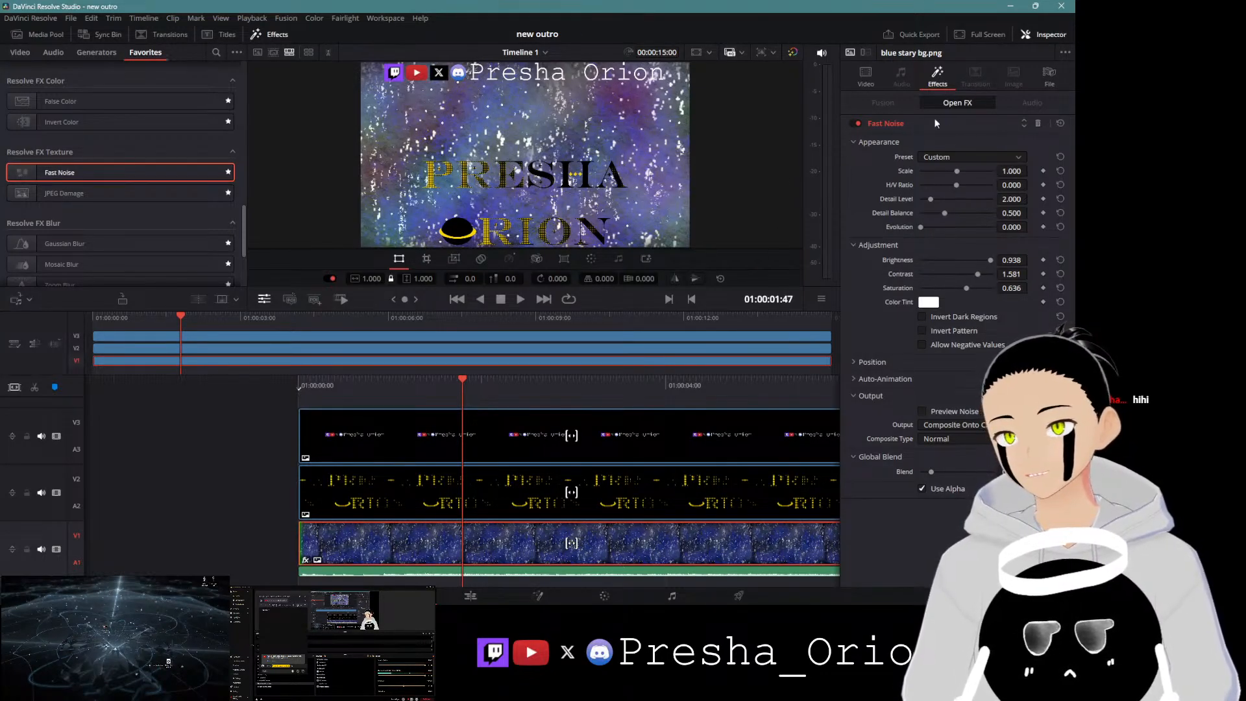
{"action": "left_click_drag", "start_coordinate": [960, 170], "coordinate": [936, 181]}
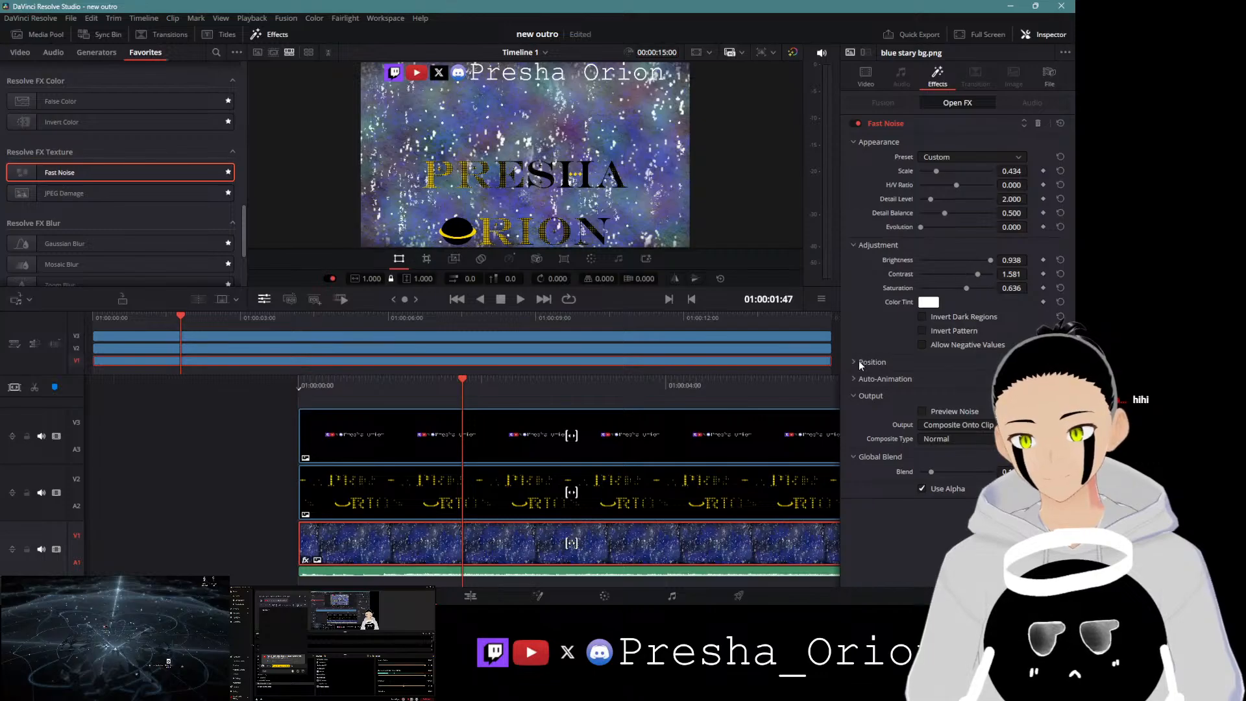
Step: Open Auto-Animation, raise the Seethe amount slightly, and play the outro from the start to preview
{"action": "left_click", "coordinate": [856, 380]}
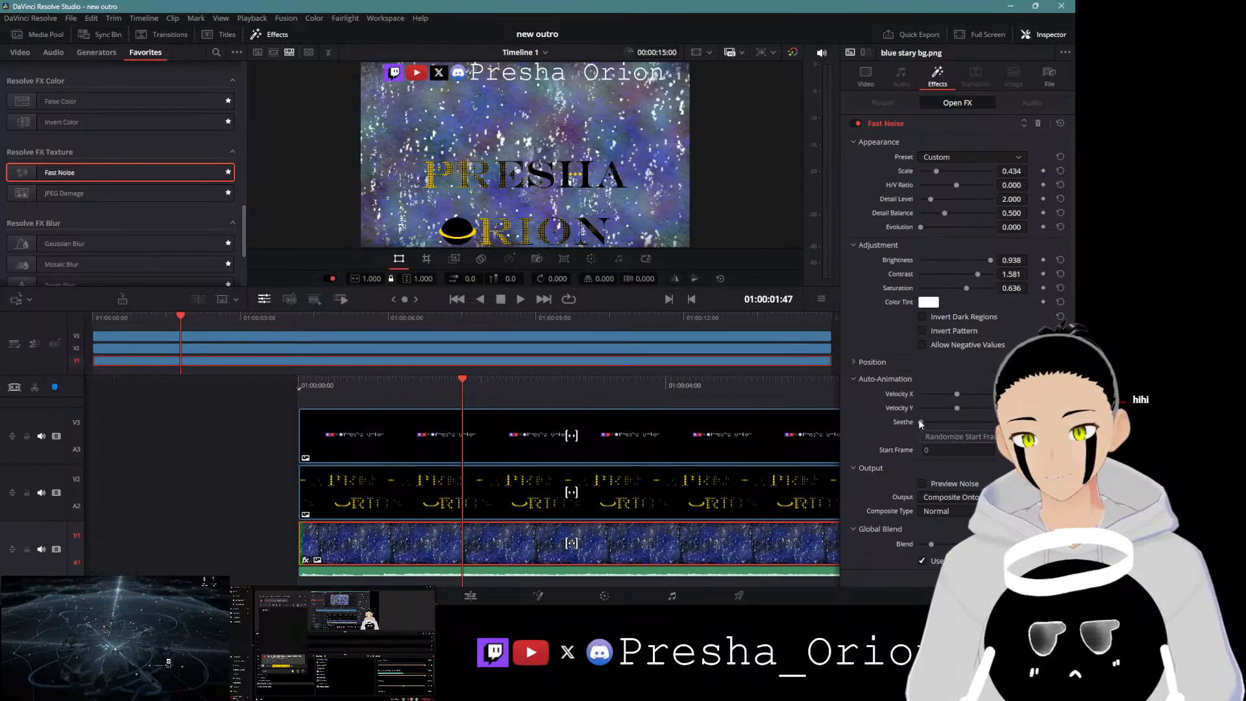
{"action": "left_click_drag", "start_coordinate": [933, 420], "coordinate": [941, 420]}
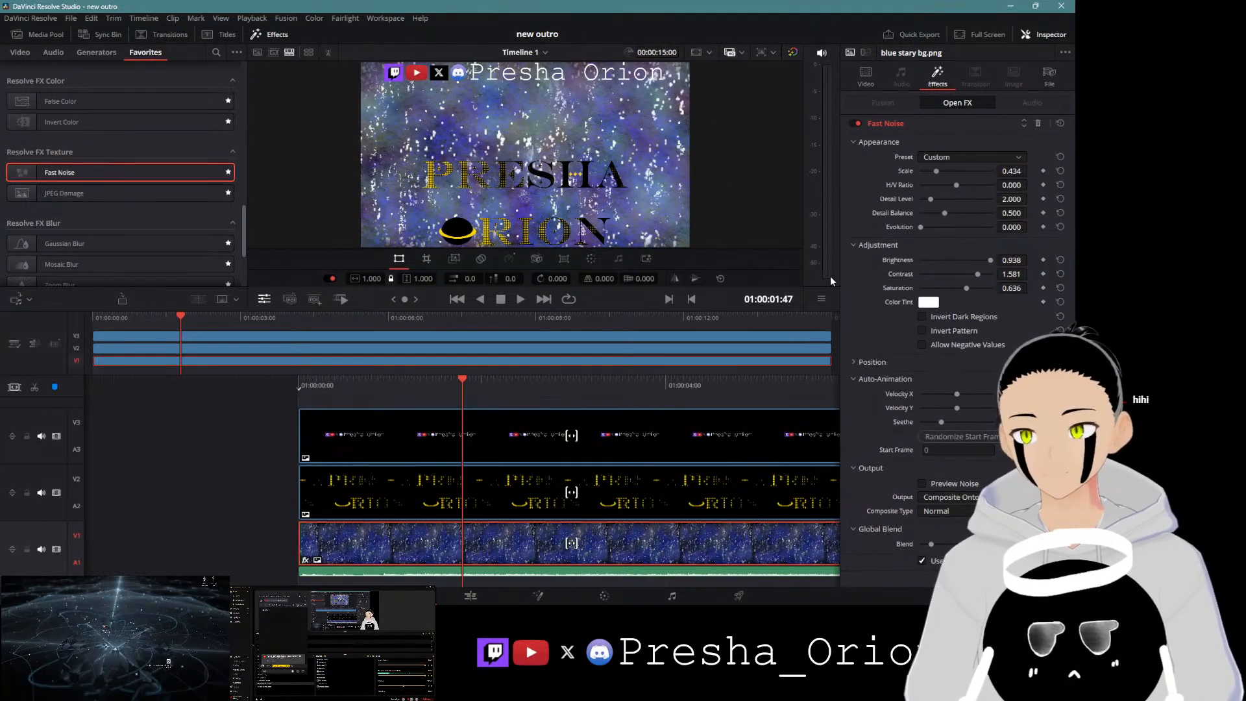
{"action": "key", "text": "Home"}
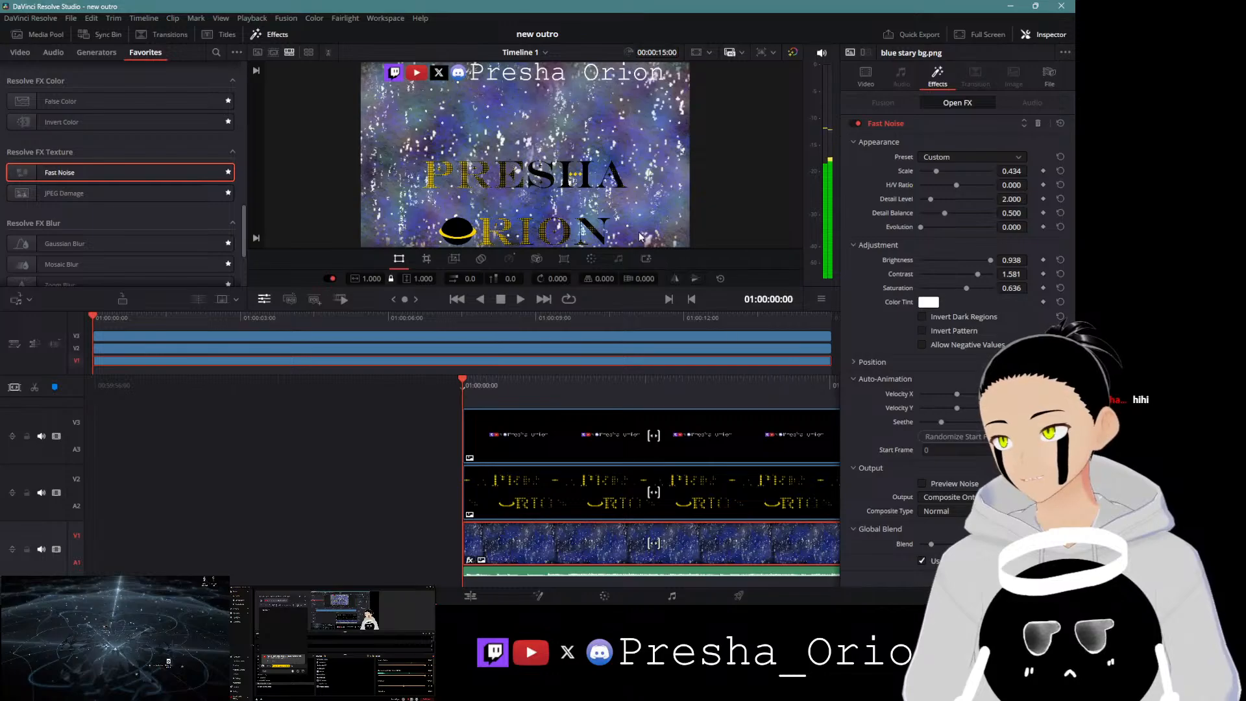
{"action": "key", "text": "space"}
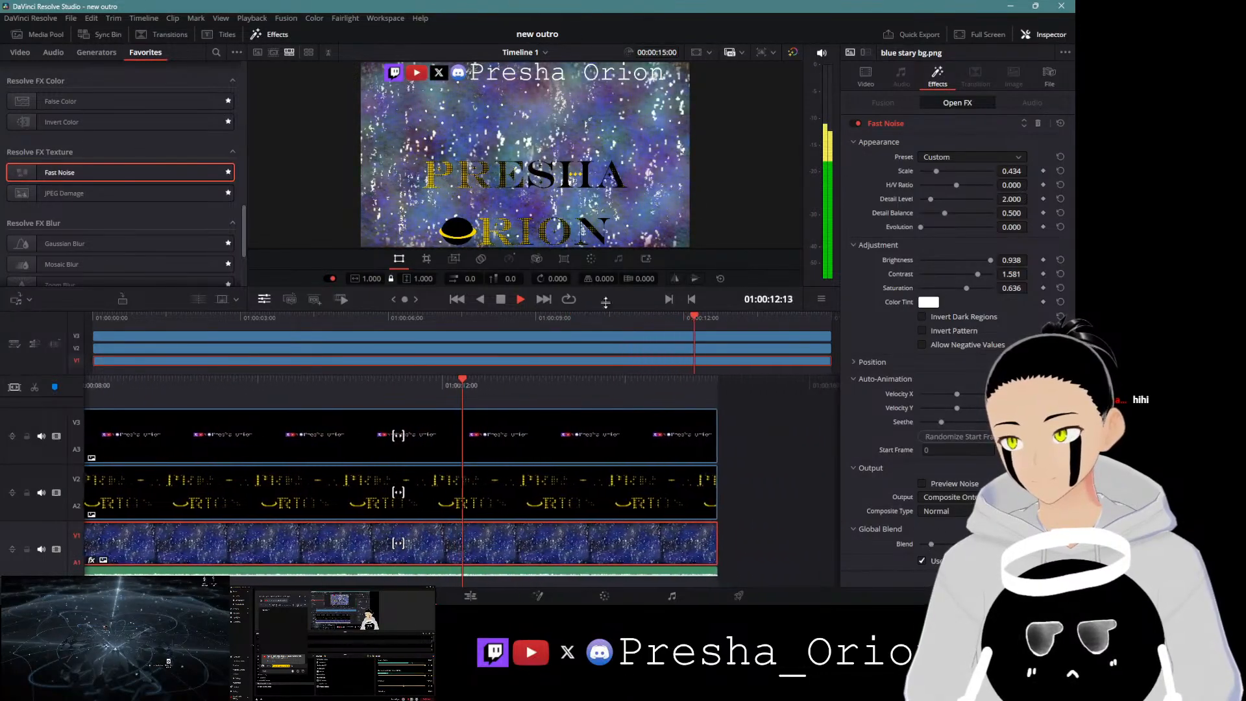
{"action": "key", "text": "space"}
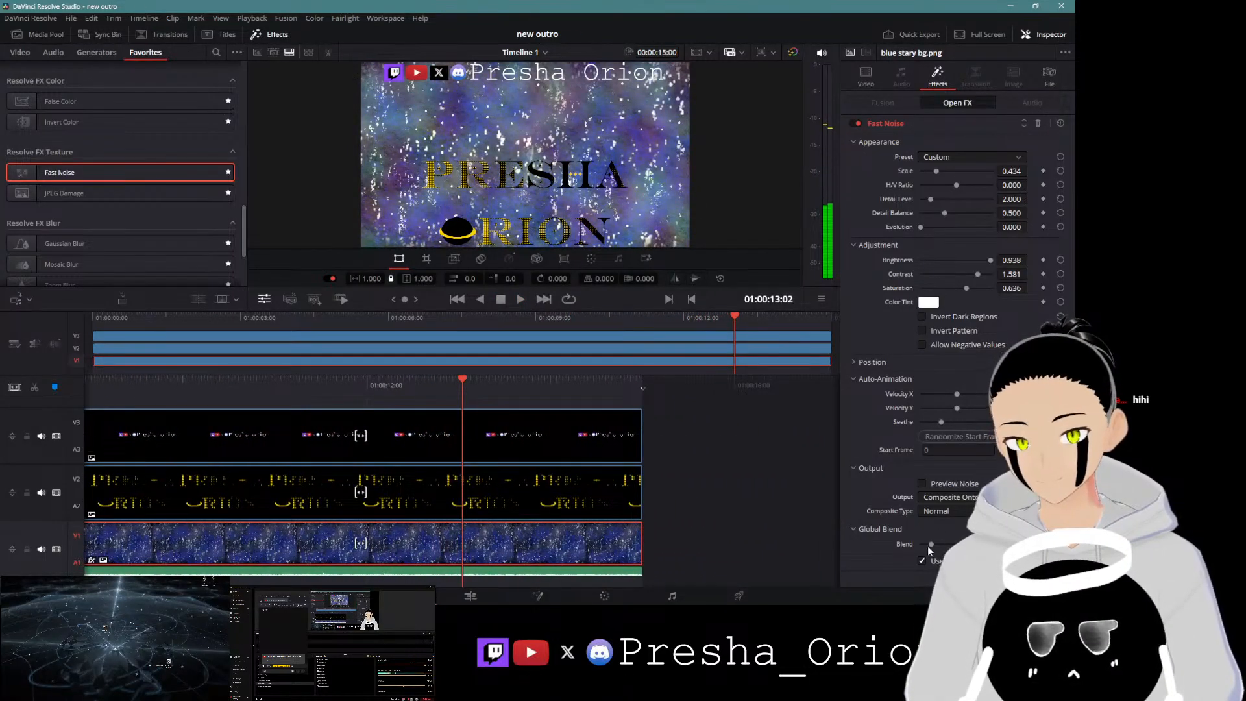
Step: Increase the Fast Noise global blend and set its brightness to -0.163
{"action": "left_click_drag", "start_coordinate": [928, 546], "coordinate": [946, 543]}
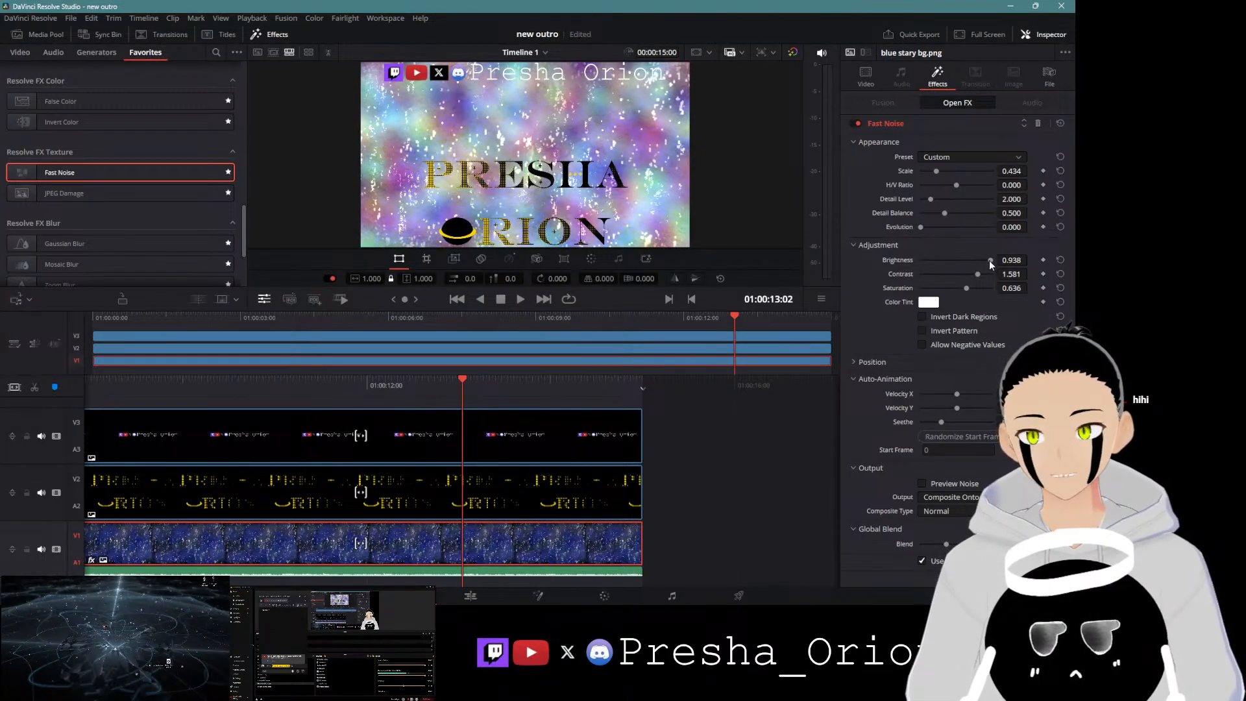
{"action": "left_click_drag", "start_coordinate": [990, 259], "coordinate": [948, 269]}
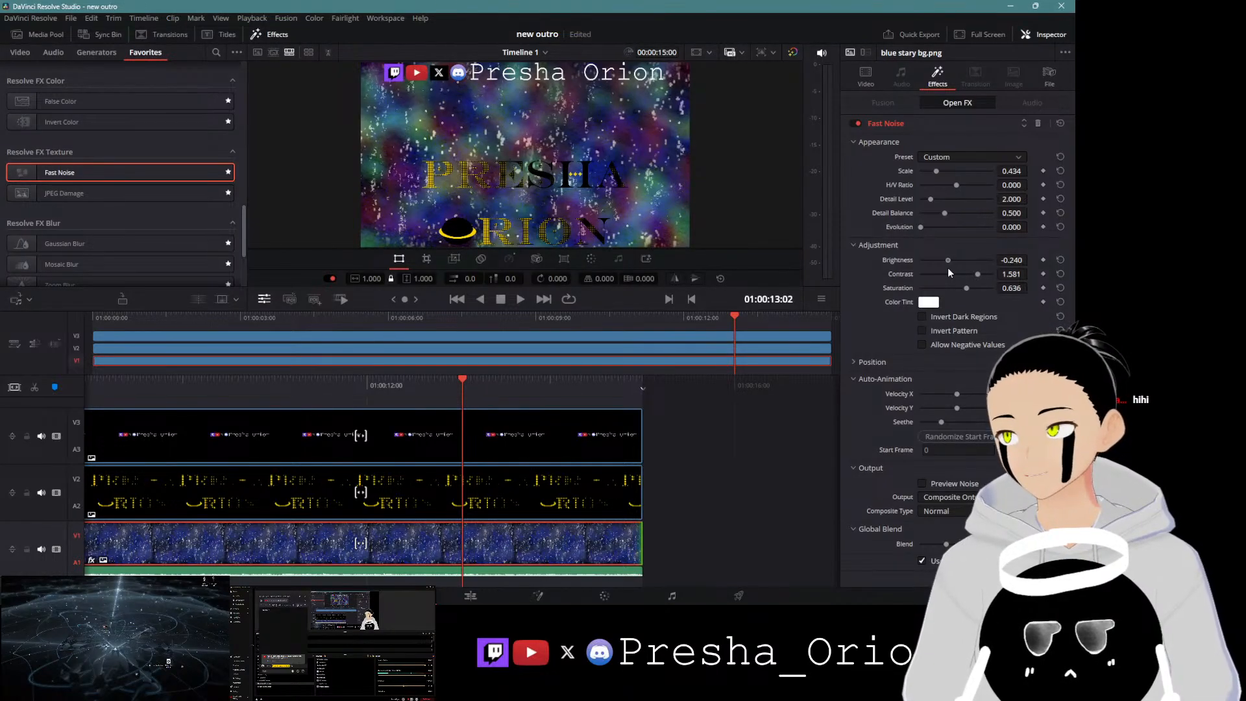
{"action": "mouse_move", "coordinate": [948, 268]}
{"action": "left_mouse_down"}
{"action": "mouse_move", "coordinate": [932, 271]}
{"action": "mouse_move", "coordinate": [951, 270]}
{"action": "left_mouse_up"}
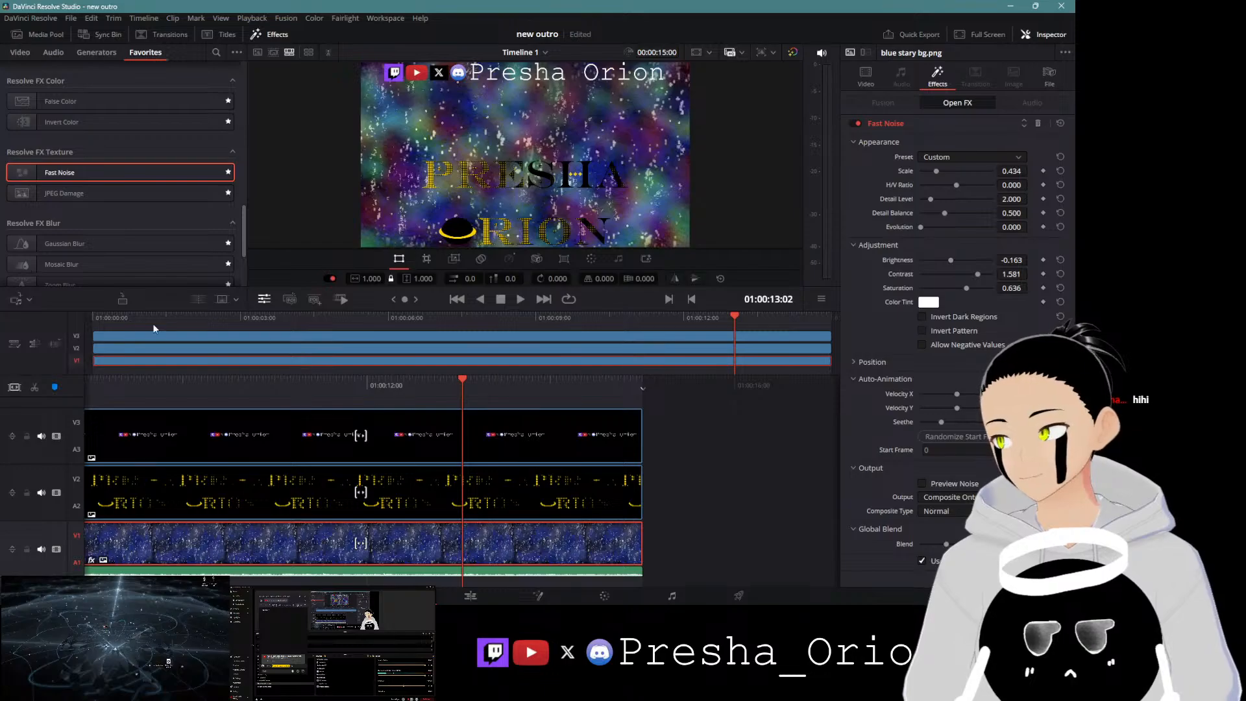
Step: Preview the outro from the start and set the noise contrast to 0.977 and saturation to 0.341
{"action": "left_click", "coordinate": [92, 318]}
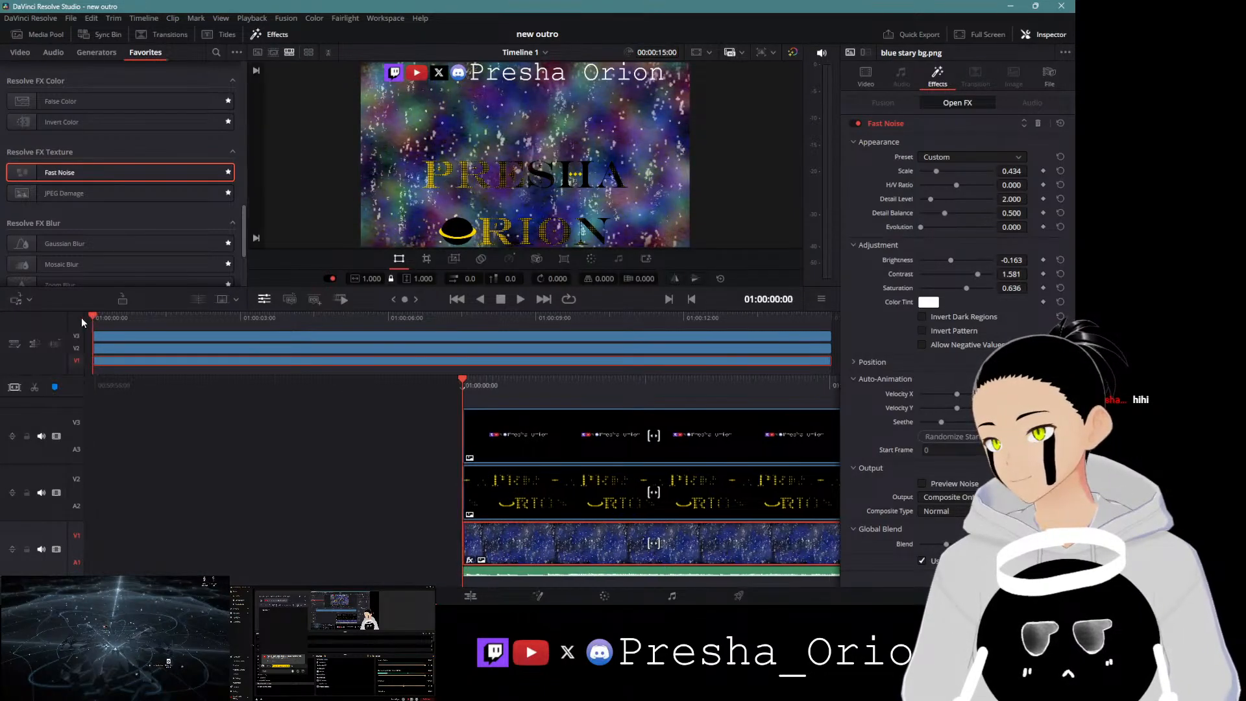
{"action": "left_click", "coordinate": [520, 299]}
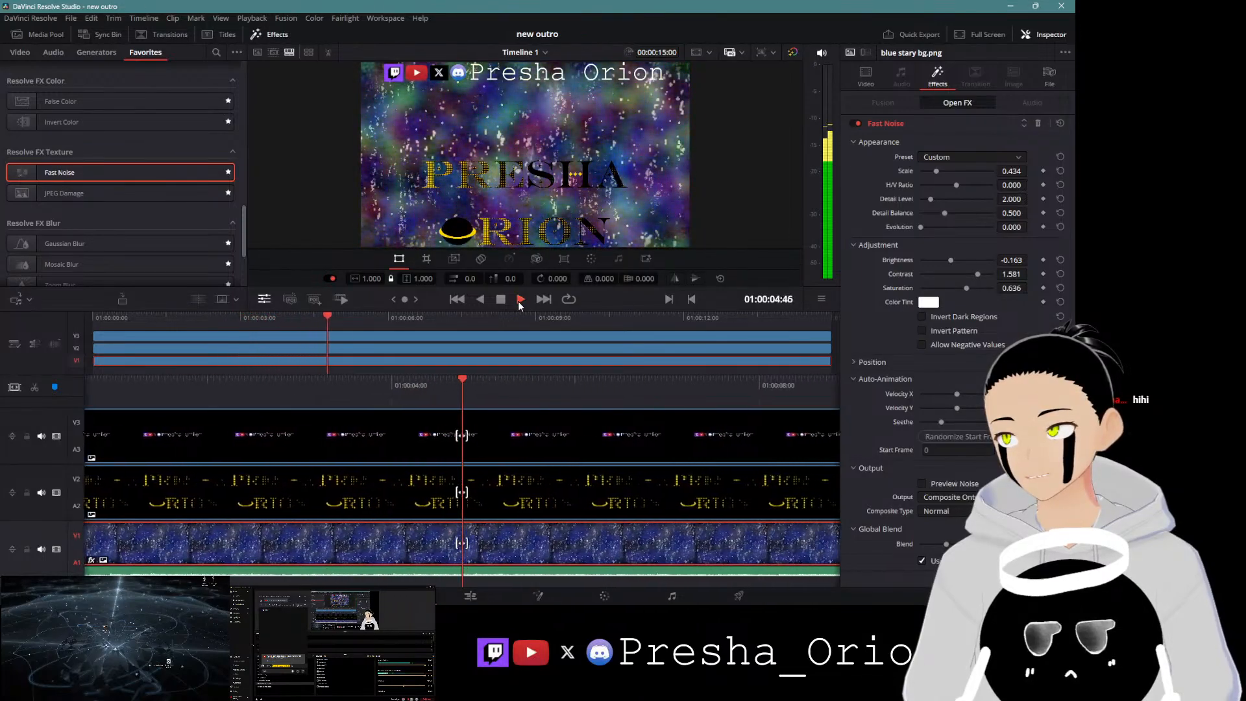
{"action": "left_click", "coordinate": [500, 299]}
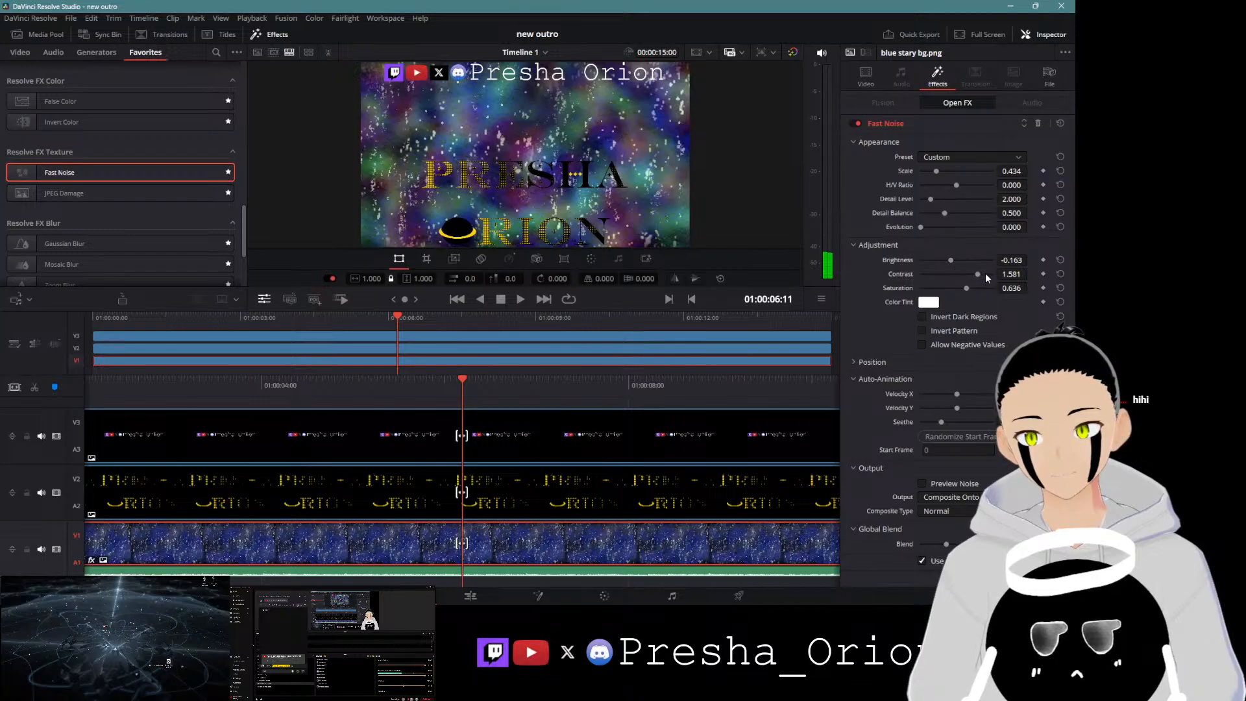
{"action": "mouse_move", "coordinate": [966, 287]}
{"action": "left_mouse_down"}
{"action": "mouse_move", "coordinate": [947, 300]}
{"action": "mouse_move", "coordinate": [983, 275]}
{"action": "mouse_move", "coordinate": [956, 280]}
{"action": "left_mouse_up"}
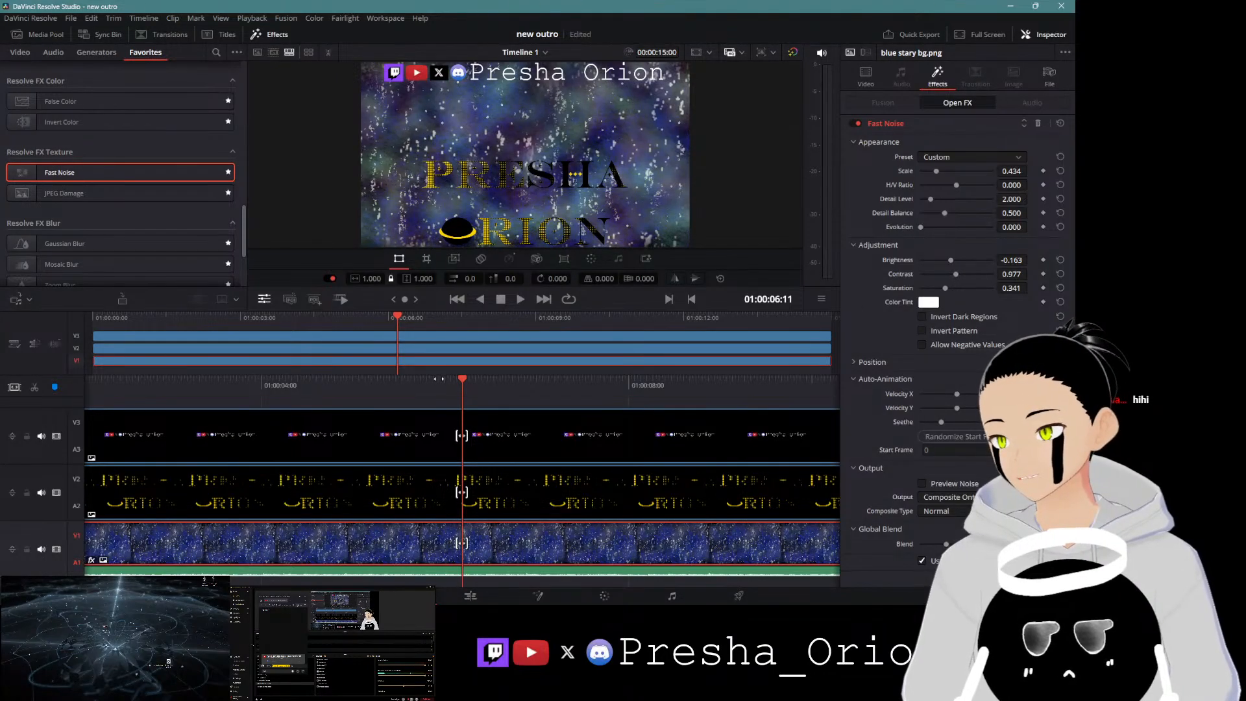
Step: Replay the outro from the start and lower the Seethe amount slightly
{"action": "key", "text": "Home"}
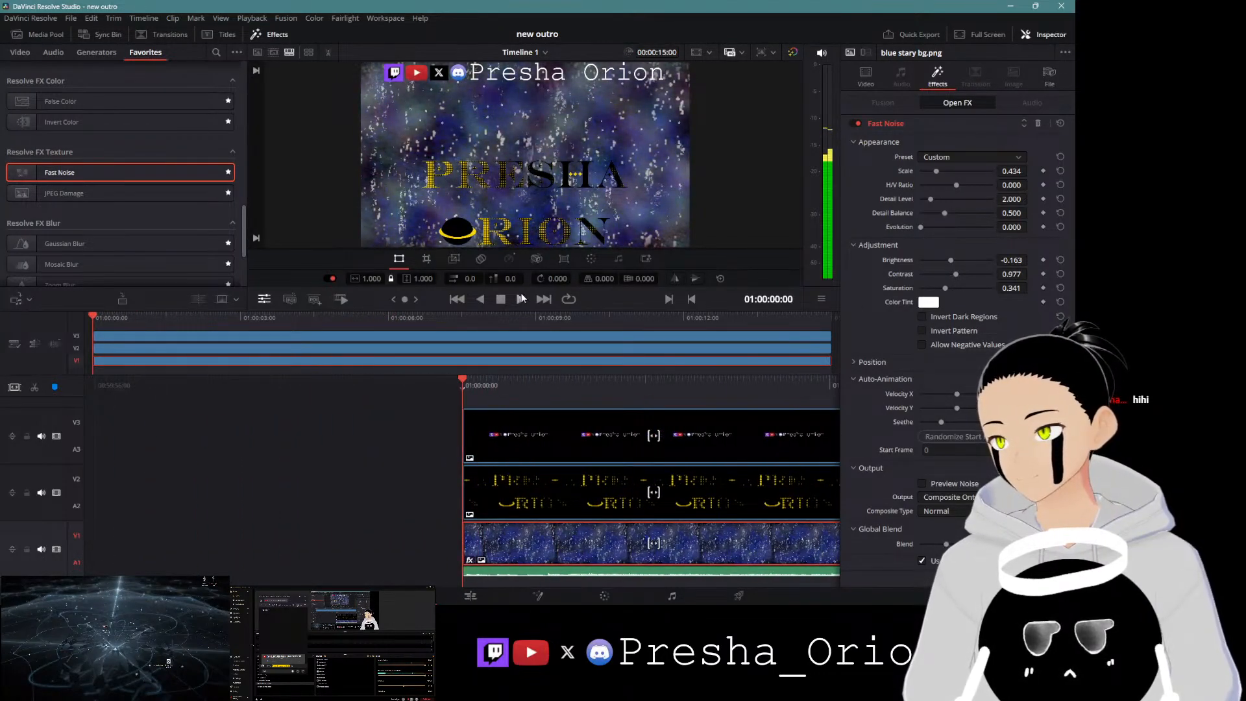
{"action": "left_click", "coordinate": [521, 299]}
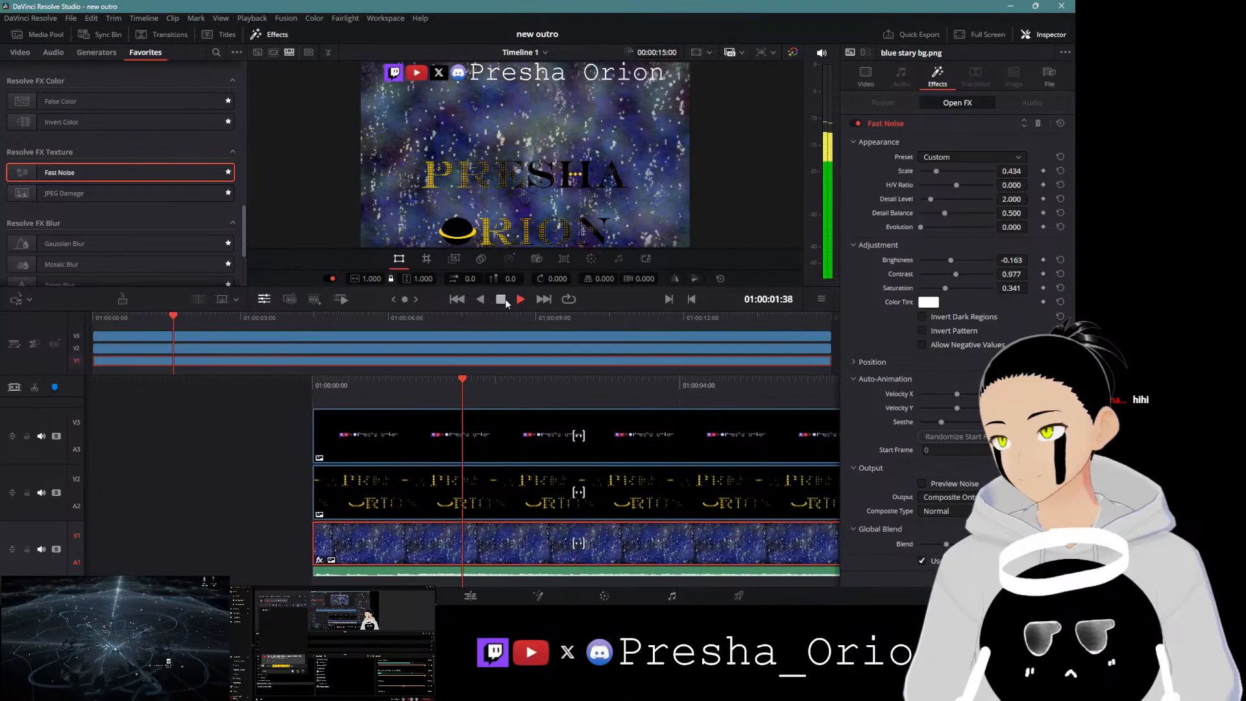
{"action": "left_click", "coordinate": [507, 299]}
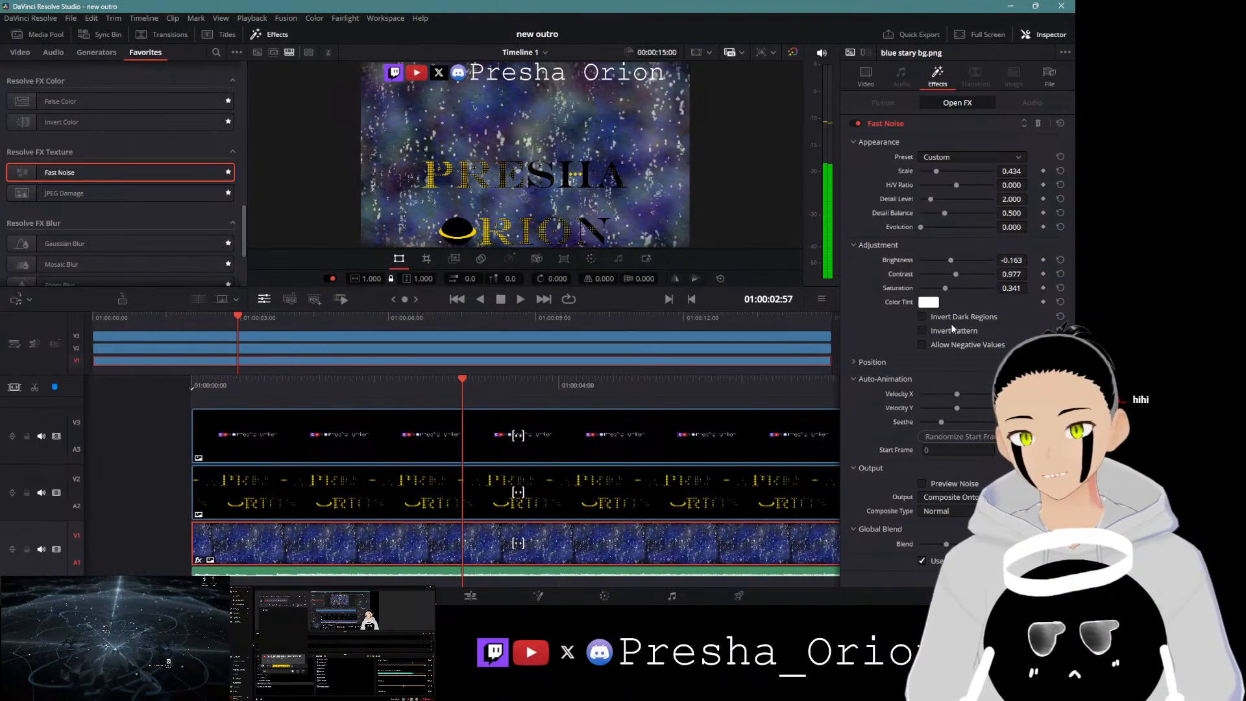
{"action": "left_click_drag", "start_coordinate": [940, 424], "coordinate": [935, 423]}
Step: Set the noise brightness to -0.225, contrast to 1.380 and saturation to 0.837 while previewing playback to the end
{"action": "key", "text": "Home"}
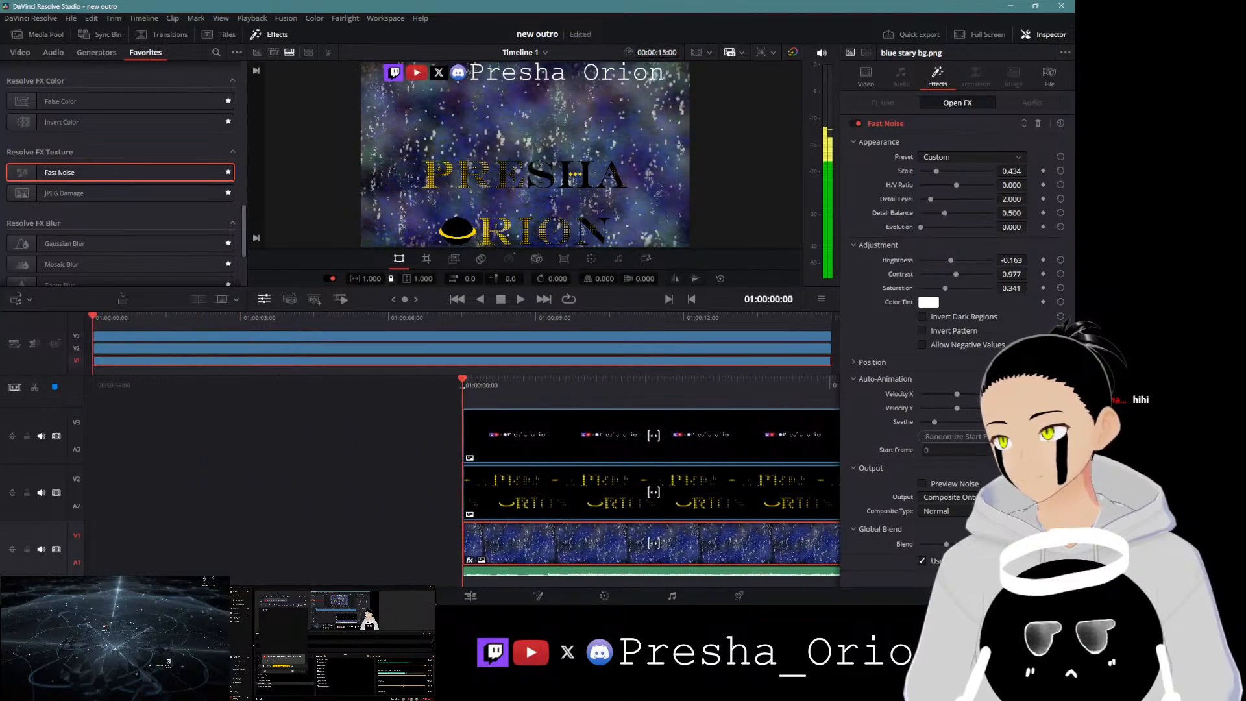
{"action": "left_click", "coordinate": [521, 299]}
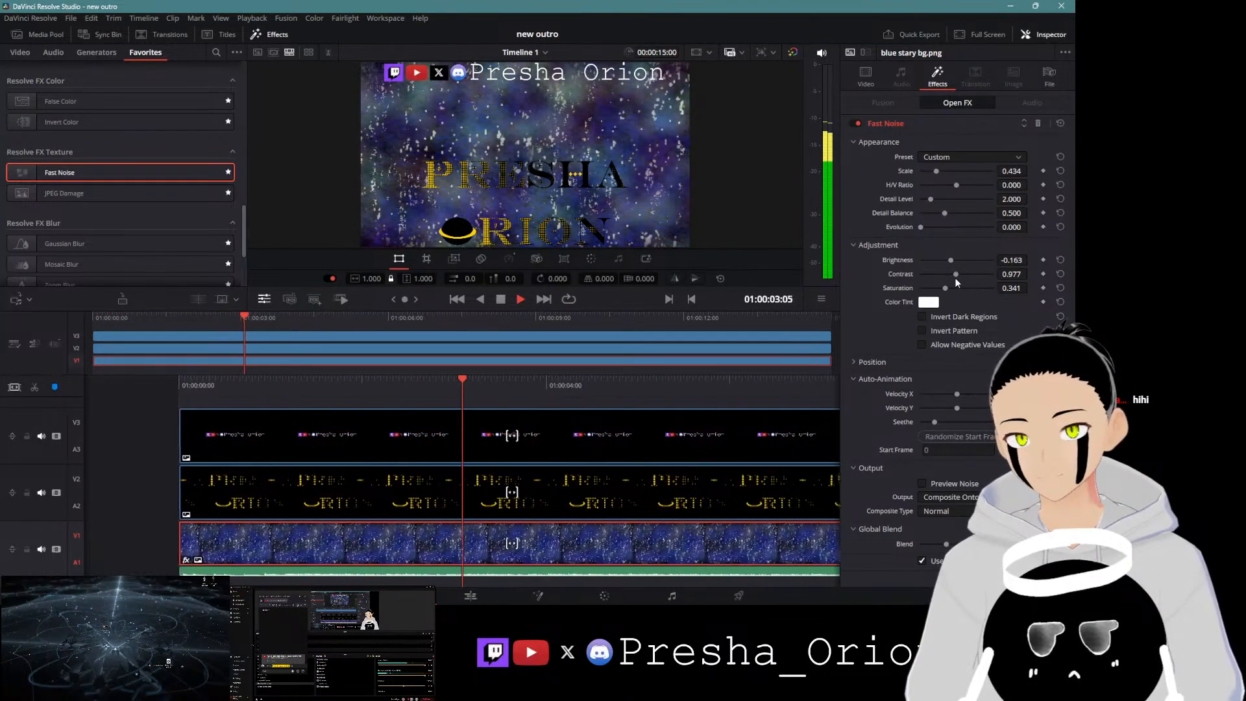
{"action": "left_click_drag", "start_coordinate": [956, 275], "coordinate": [980, 289]}
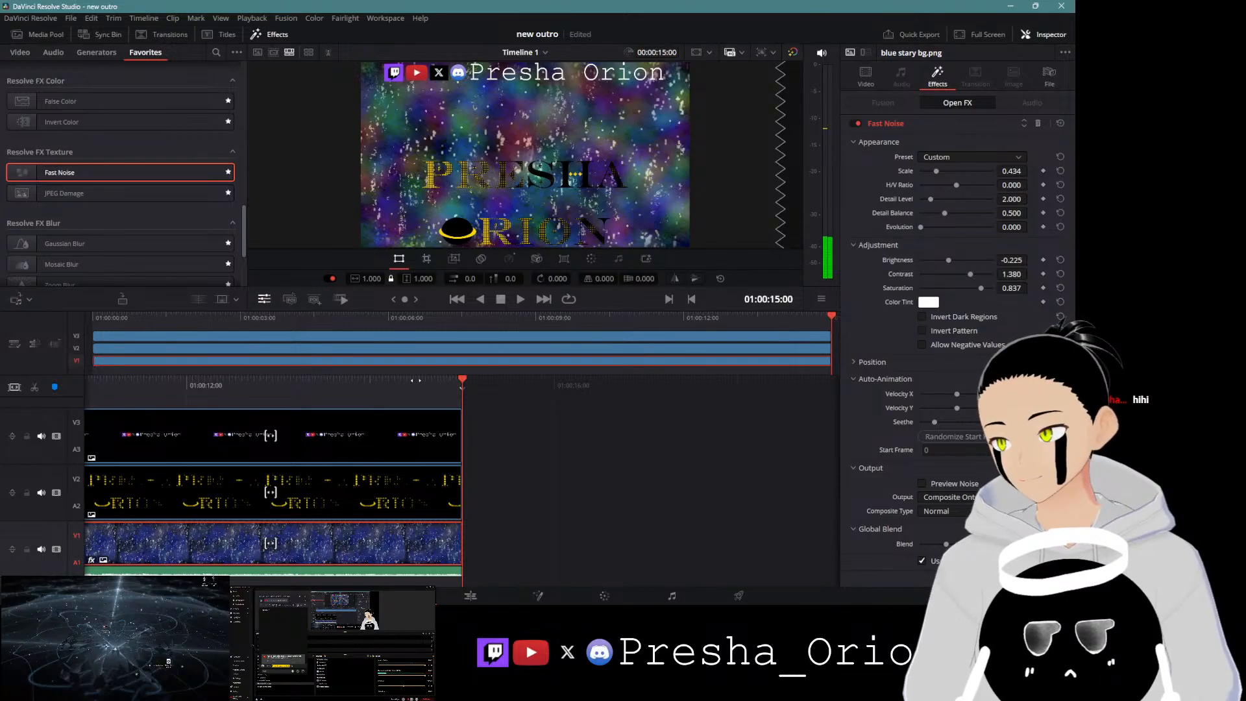
{"action": "left_click_drag", "start_coordinate": [416, 380], "coordinate": [742, 393]}
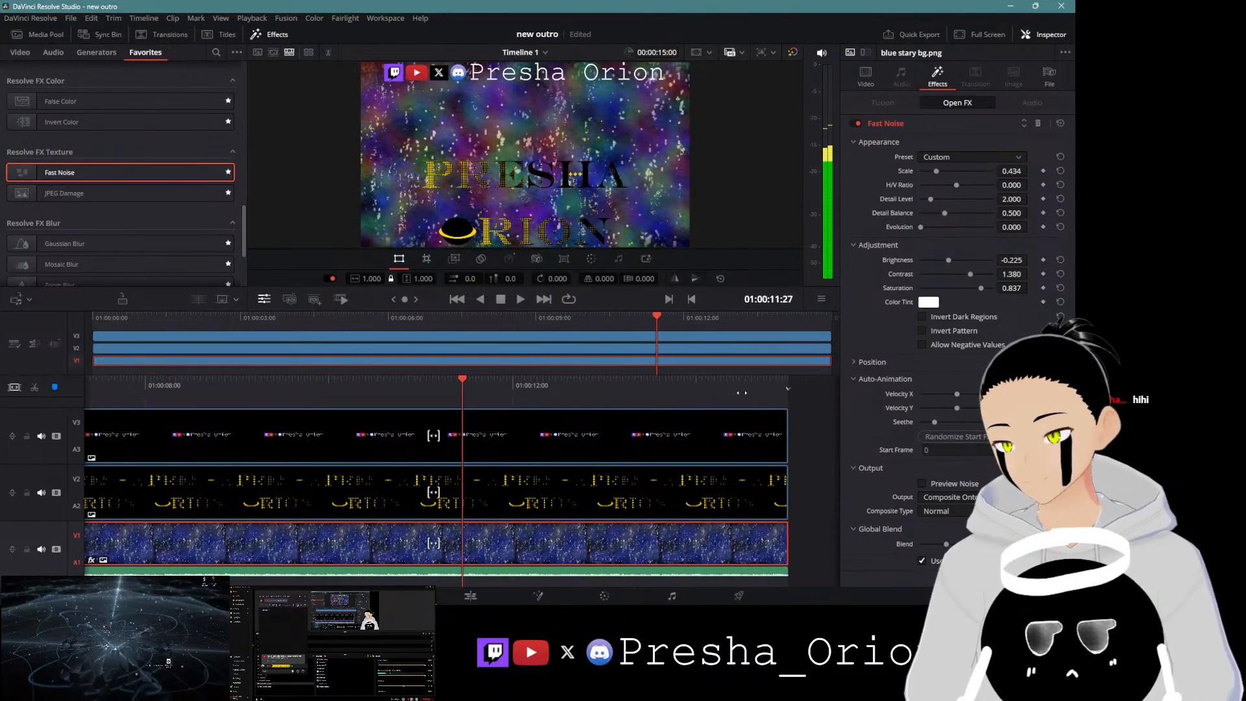
{"action": "left_click", "coordinate": [520, 303]}
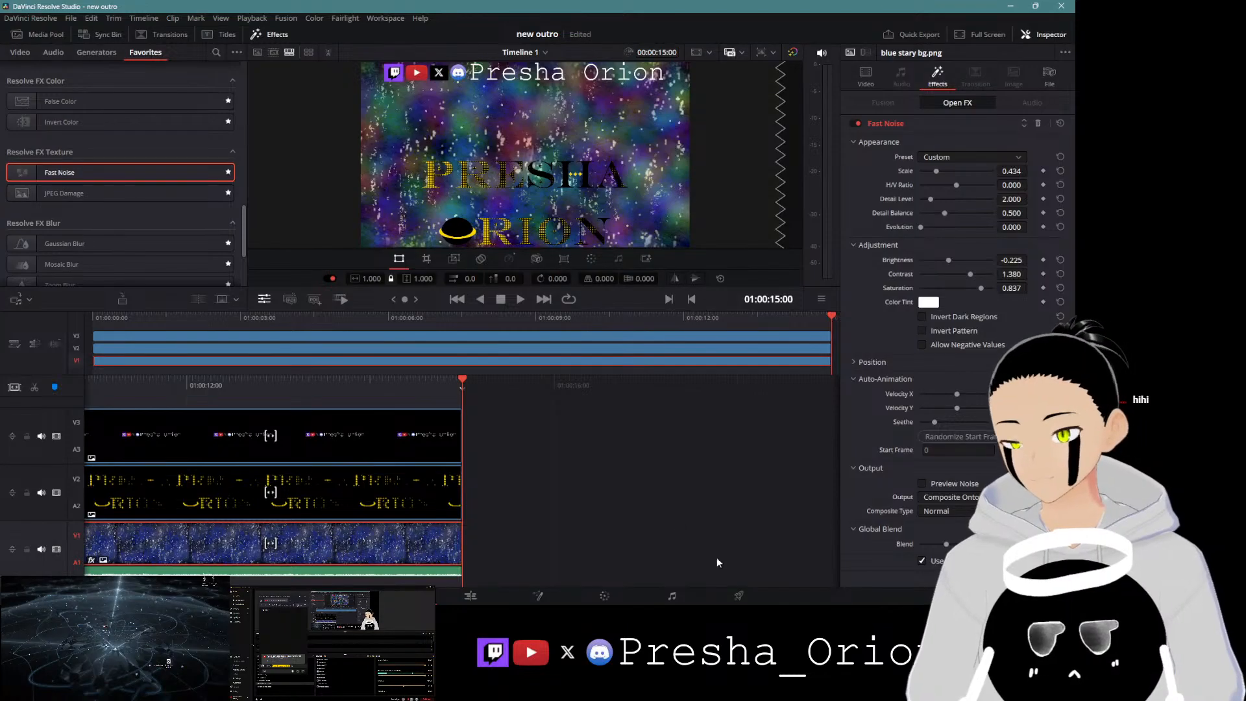
Step: Open the Deliver page and name the export file outro sept 2024
{"action": "left_click", "coordinate": [739, 597]}
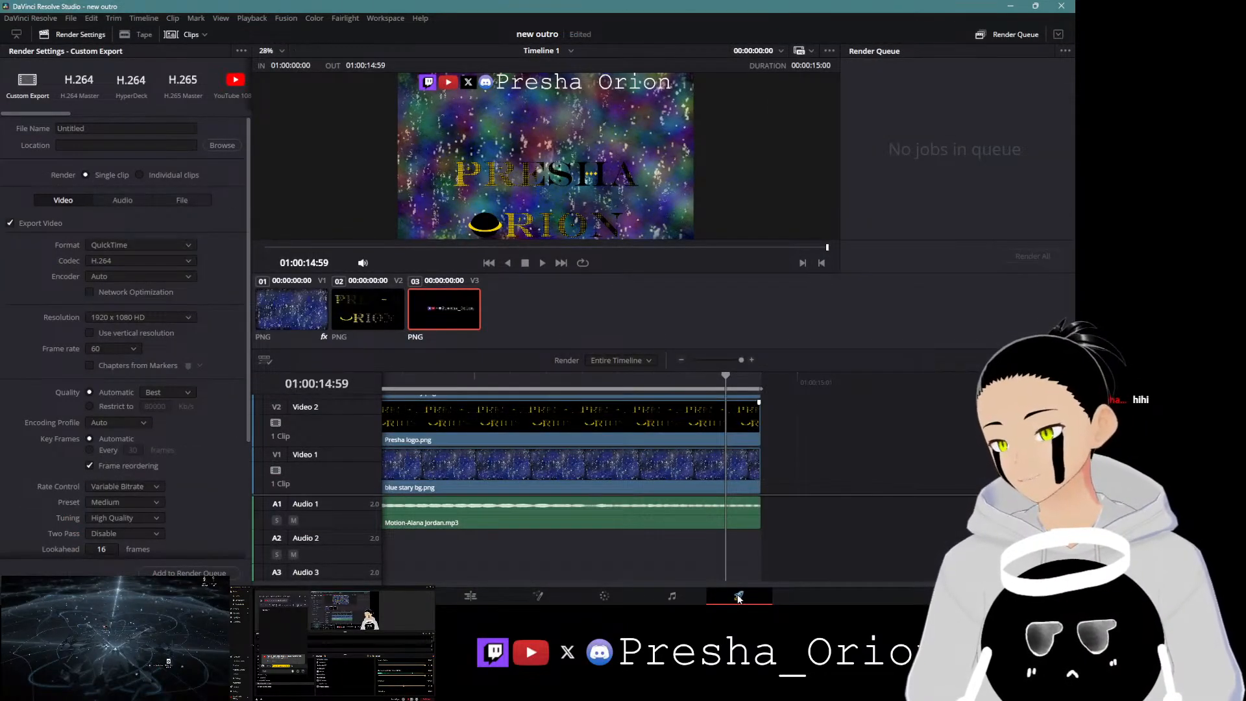
{"action": "left_click", "coordinate": [115, 127]}
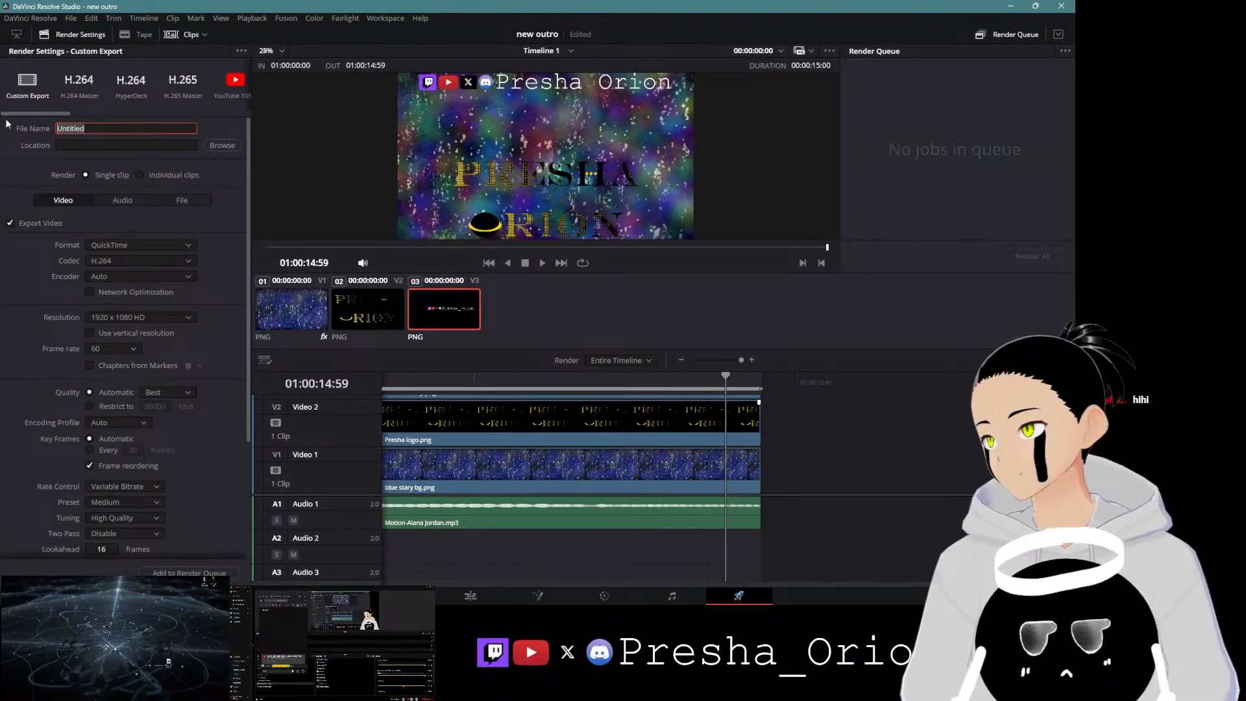
{"action": "key", "text": "BackSpace"}
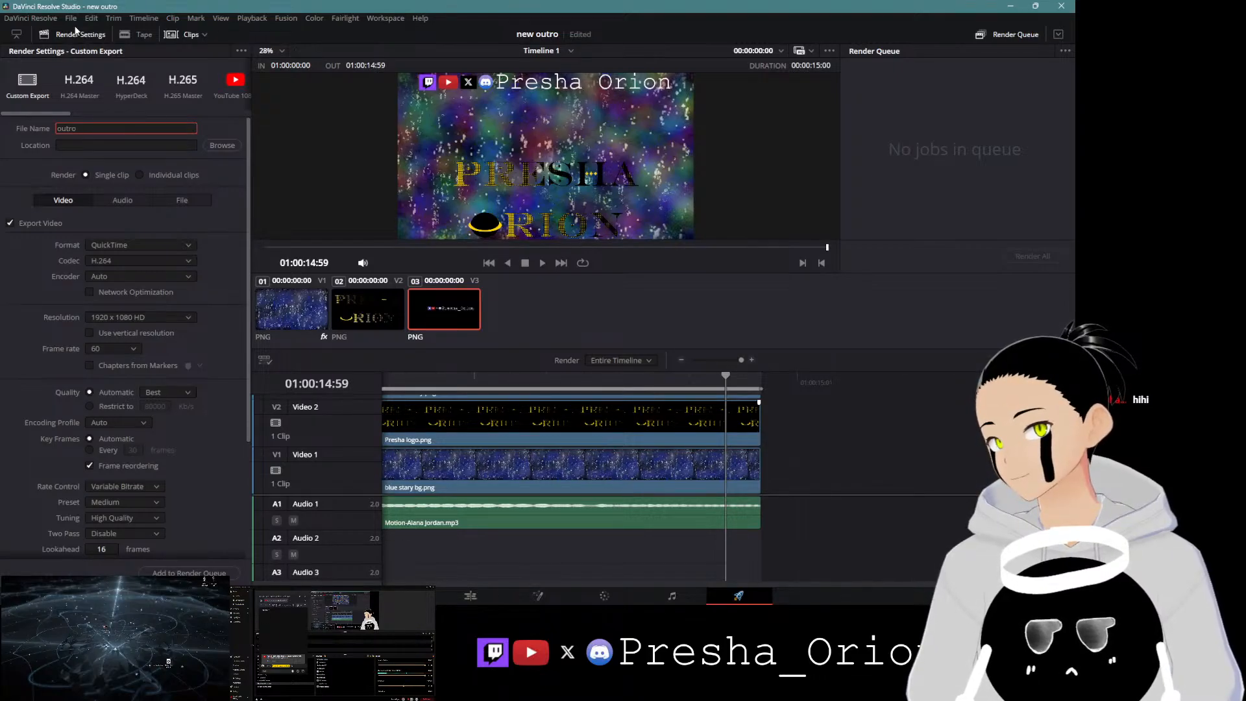
{"action": "type", "text": "sept"}
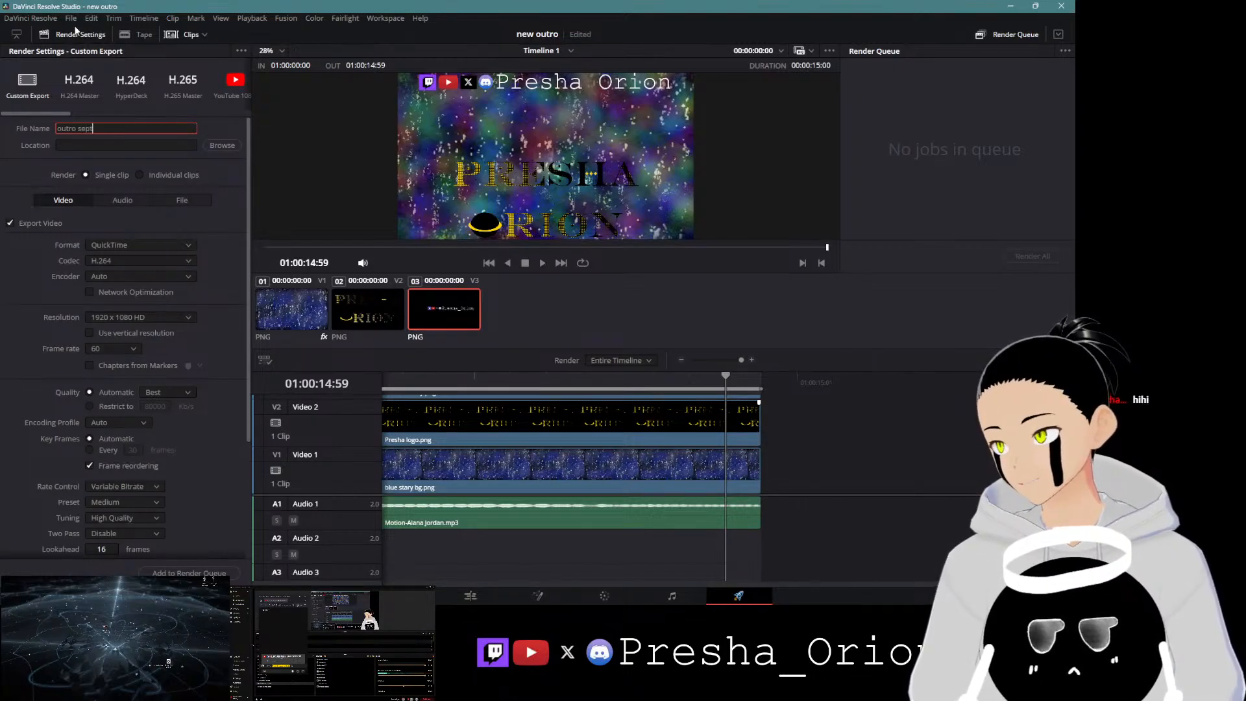
{"action": "type", "text": " 2024"}
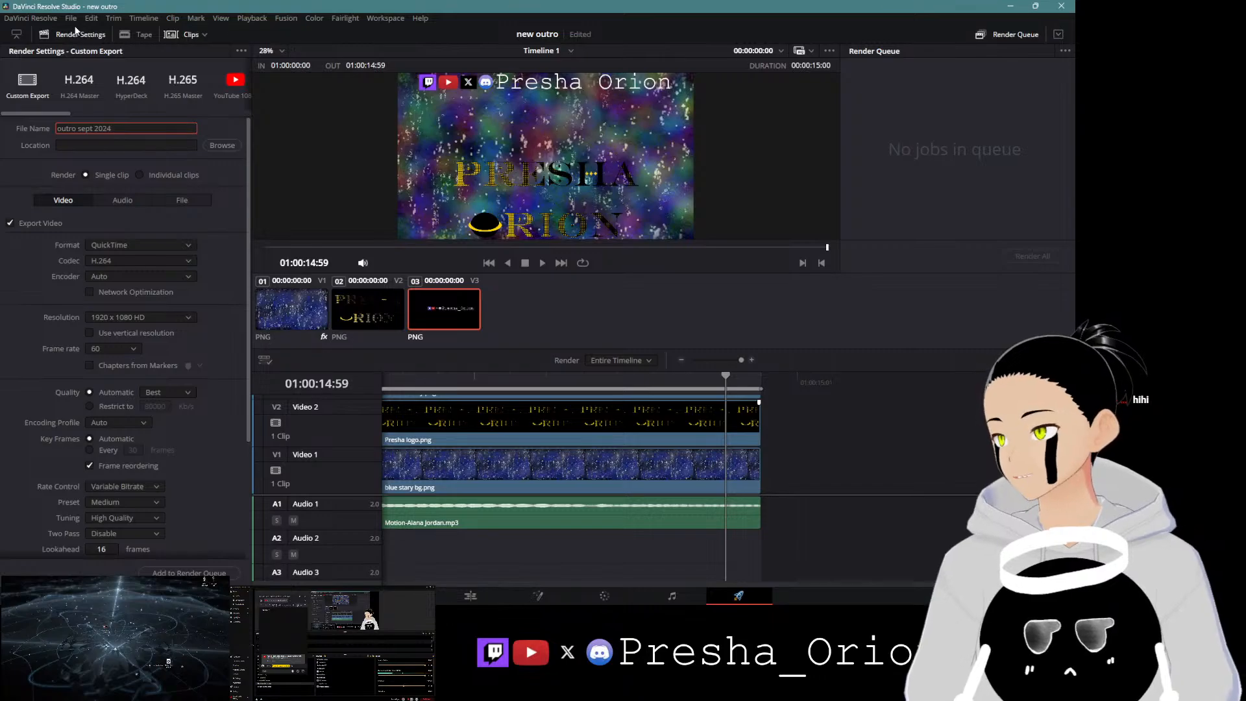
Step: Set the render output location to the Desktop
{"action": "left_click", "coordinate": [222, 145]}
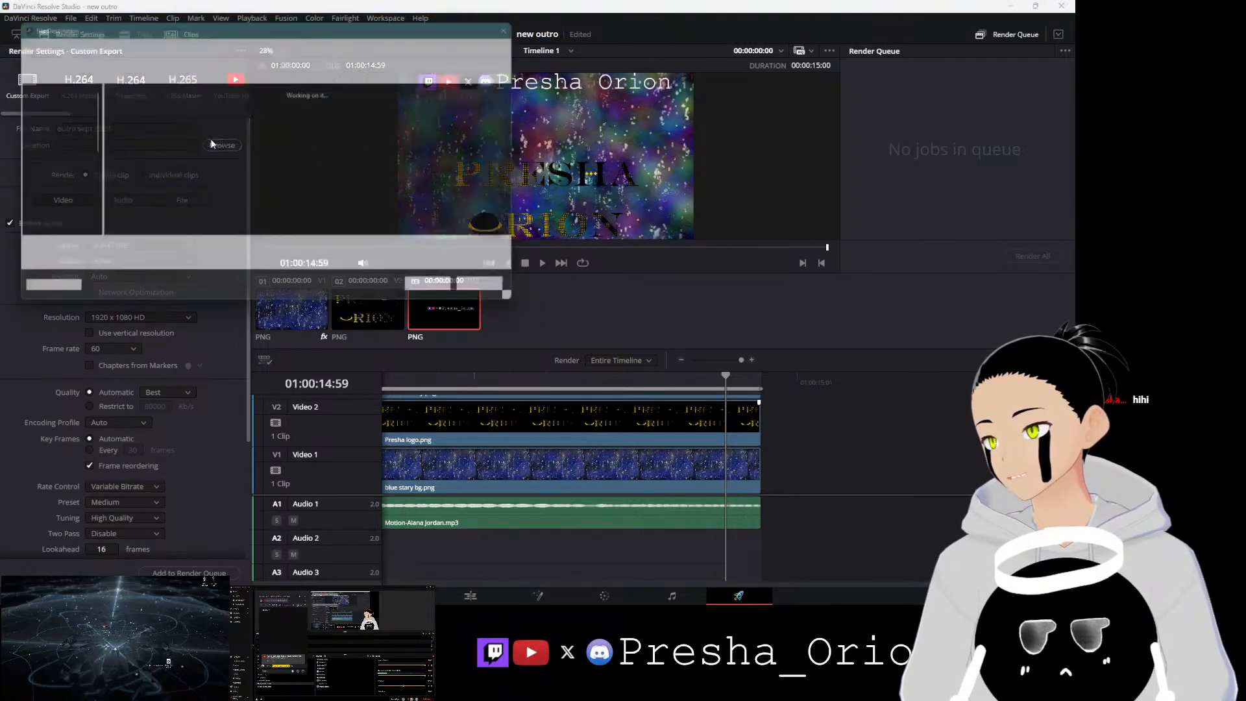
{"action": "left_click", "coordinate": [47, 123]}
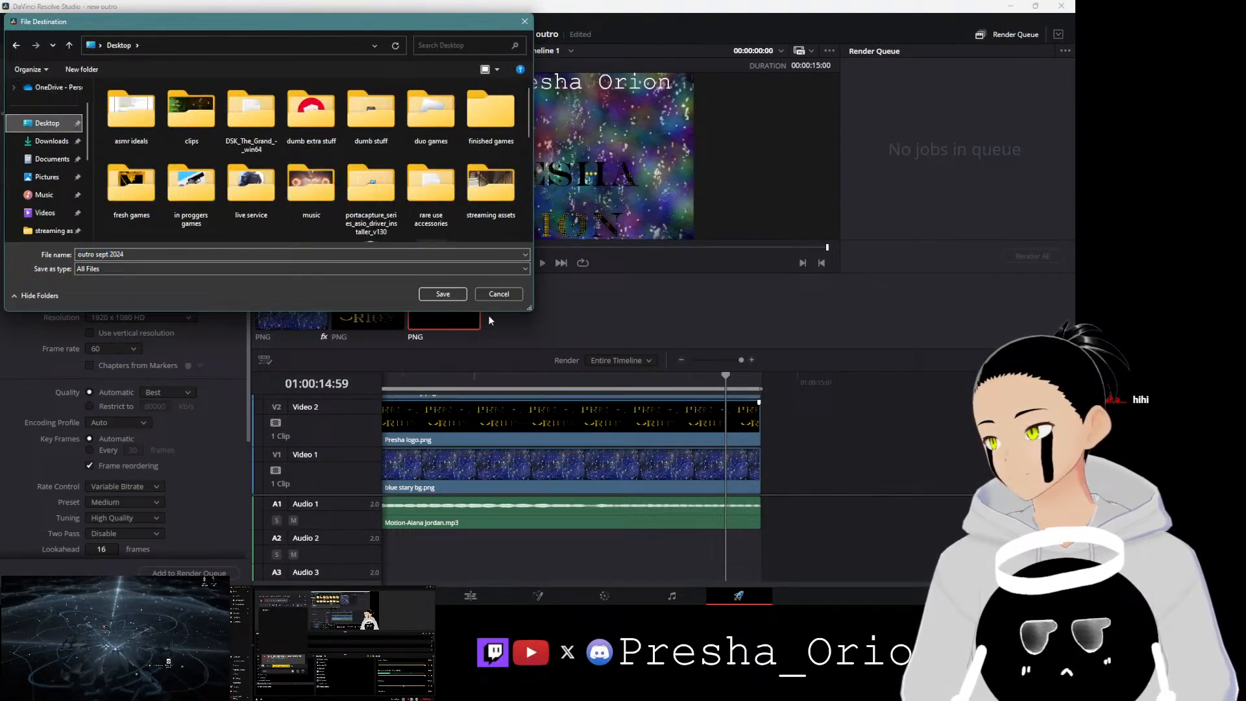
{"action": "left_click", "coordinate": [433, 294]}
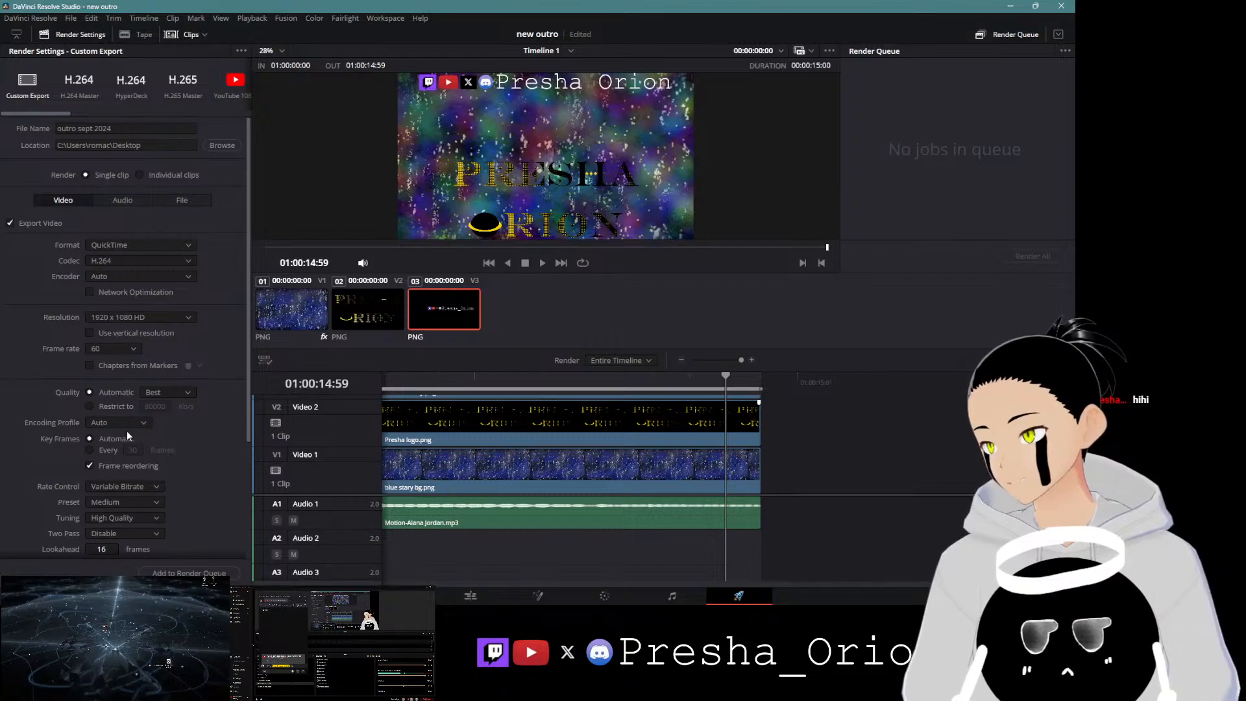
Step: Add the export to the render queue, render all jobs, and close the program
{"action": "left_click", "coordinate": [206, 575]}
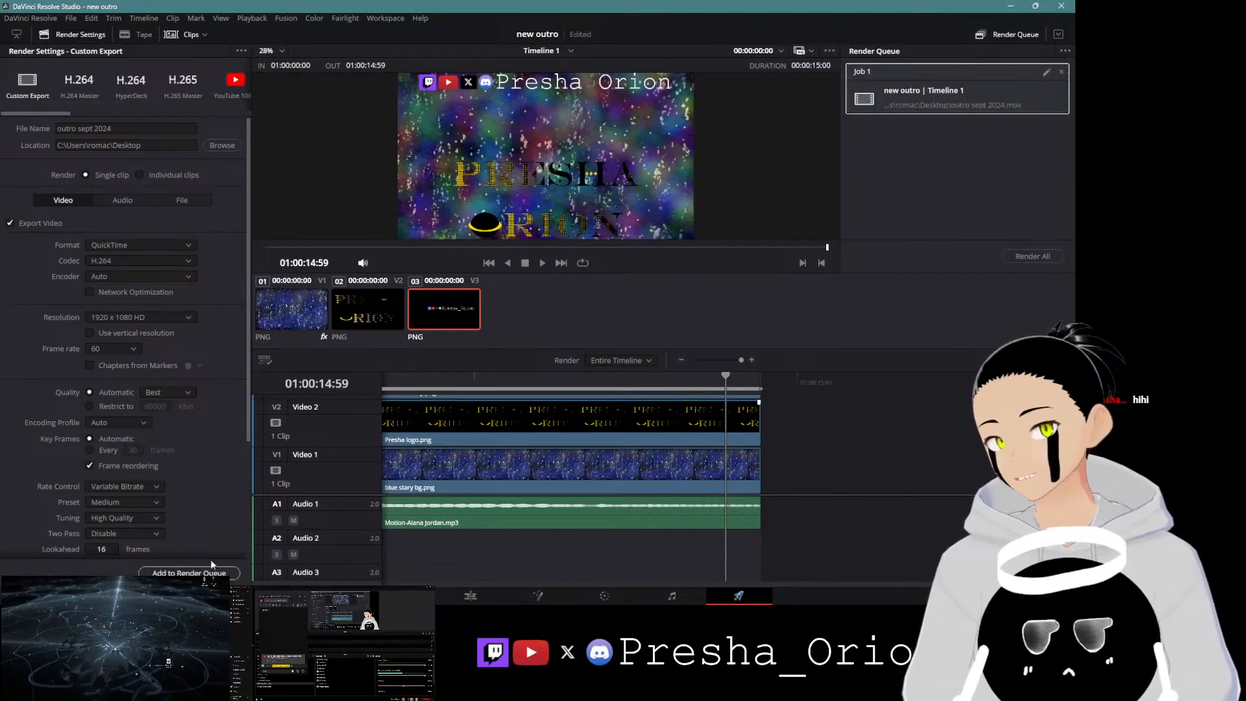
{"action": "left_click", "coordinate": [1027, 258]}
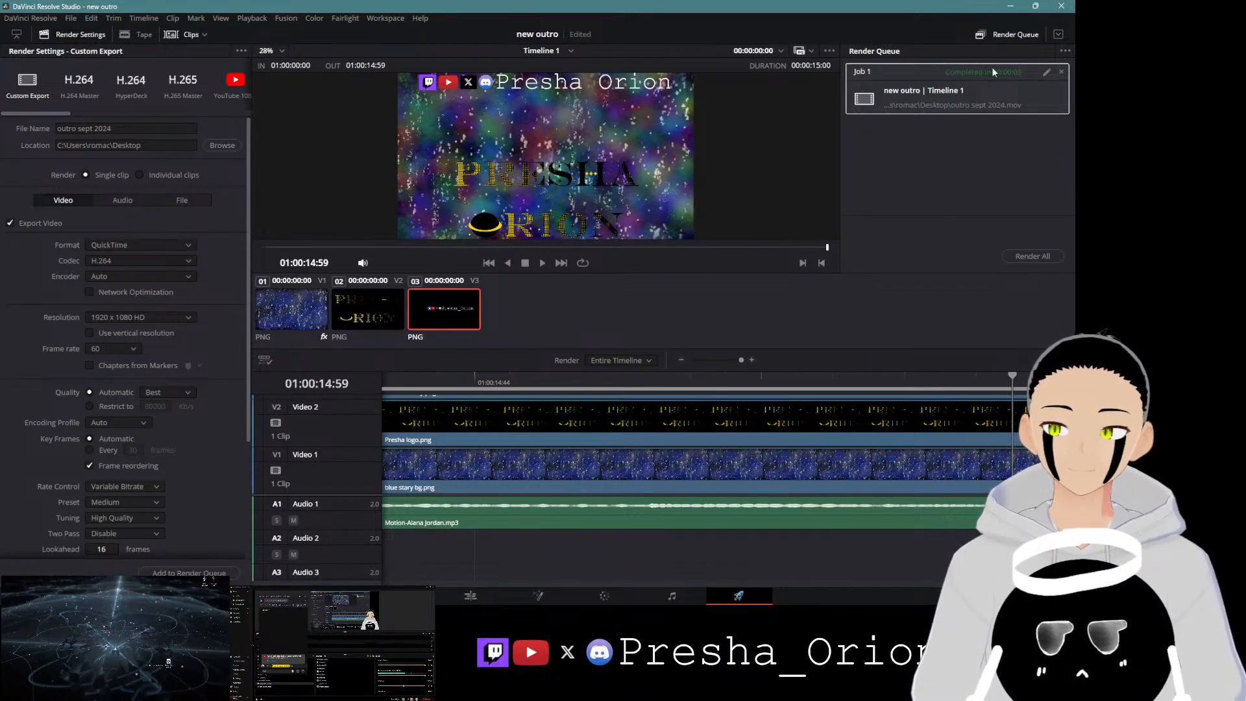
{"action": "left_click", "coordinate": [1064, 6]}
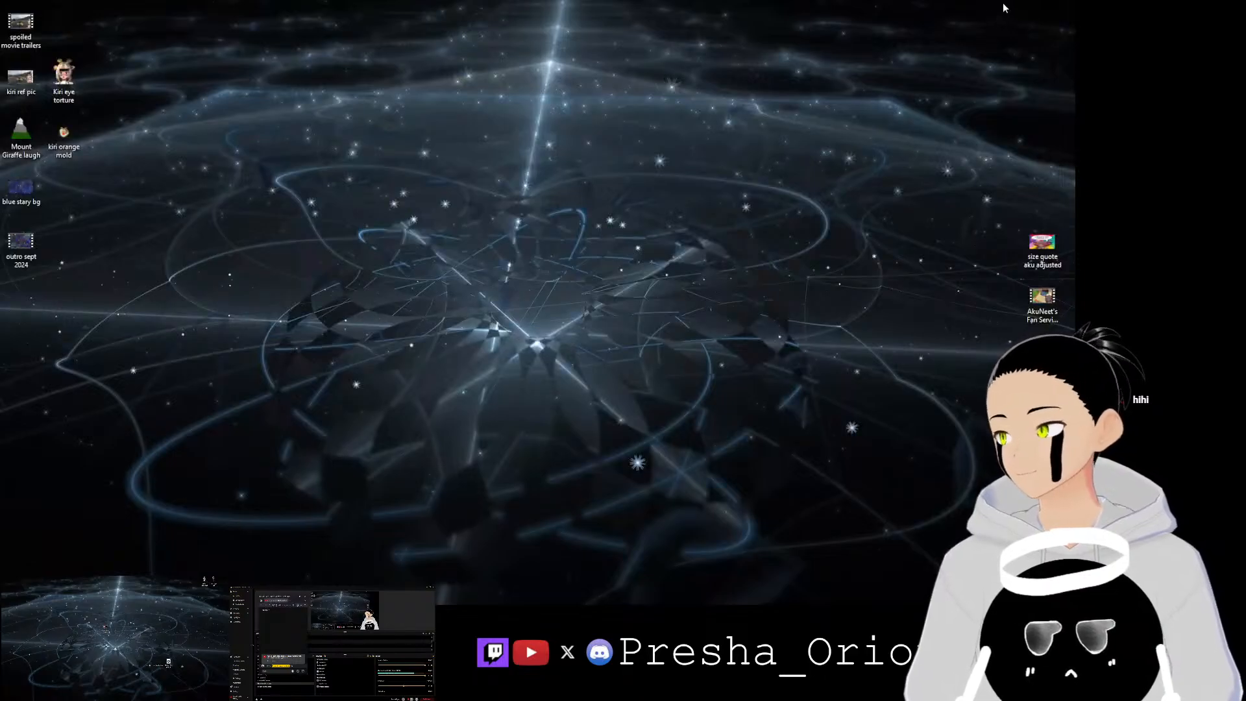
Step: Play the exported outro sept 2024 video from the start in a media player to review it, then close the player
{"action": "left_click_drag", "start_coordinate": [26, 250], "coordinate": [535, 259]}
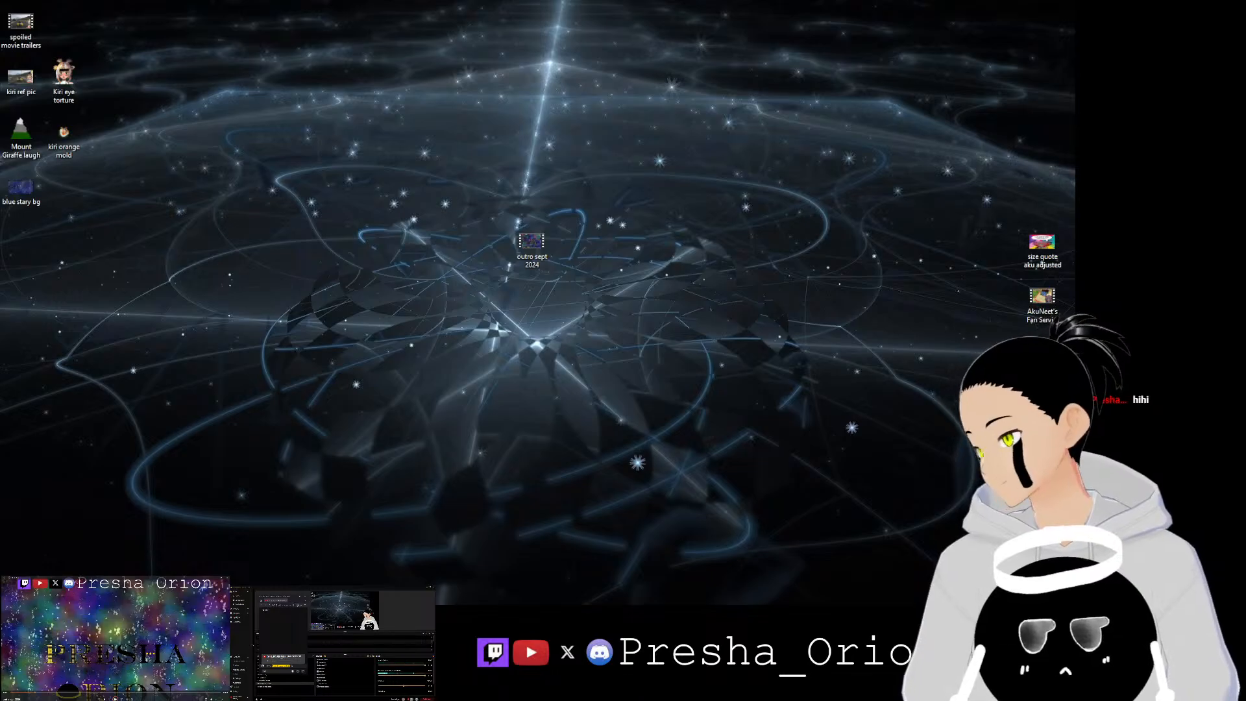
{"action": "left_click", "coordinate": [272, 680]}
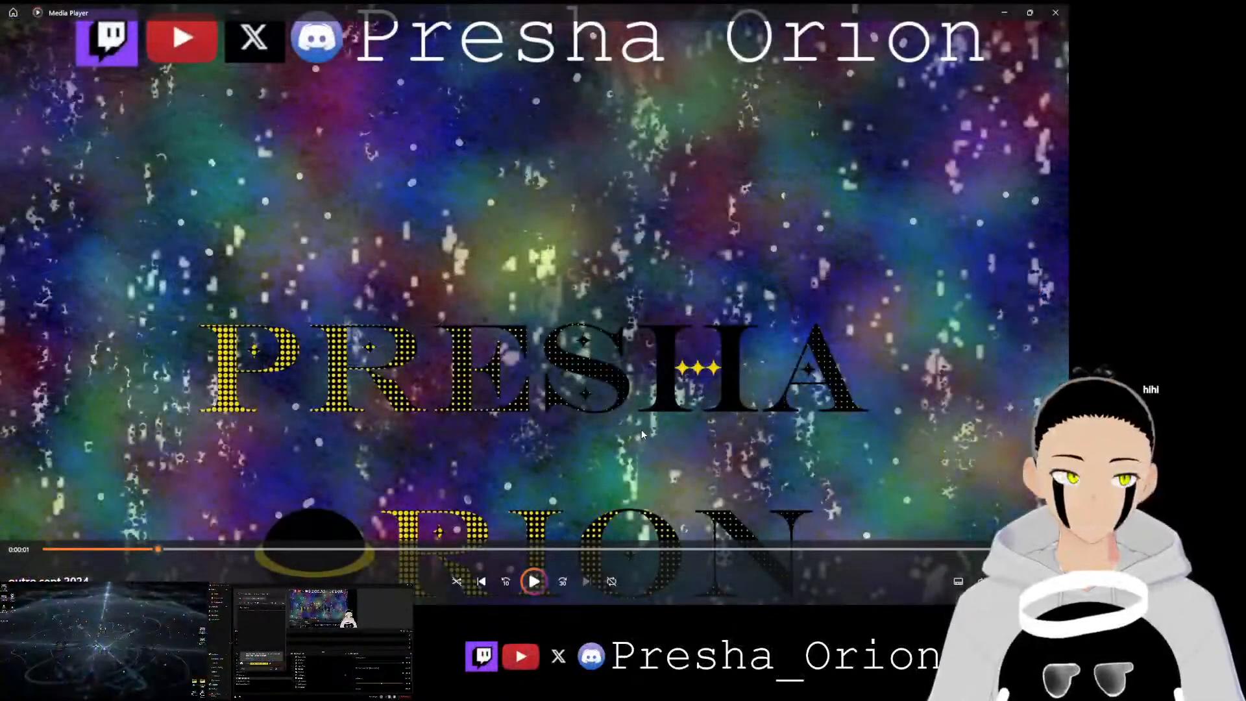
{"action": "left_click", "coordinate": [45, 549]}
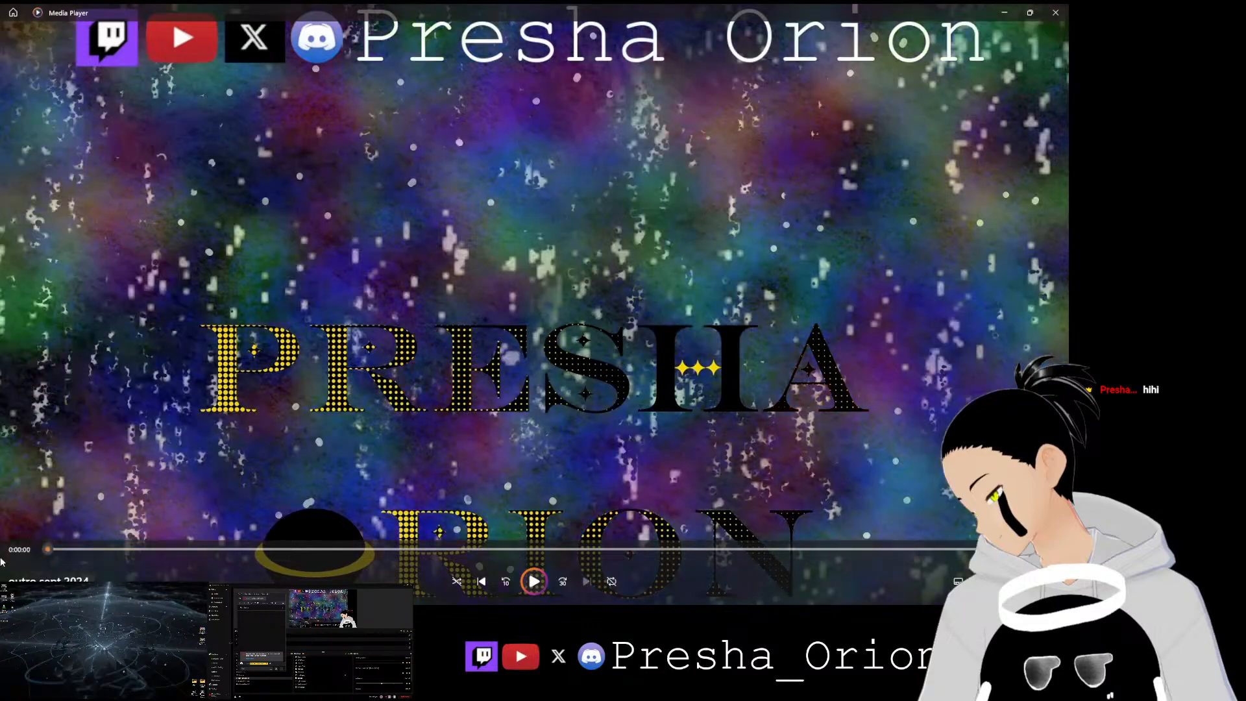
{"action": "key", "text": "space"}
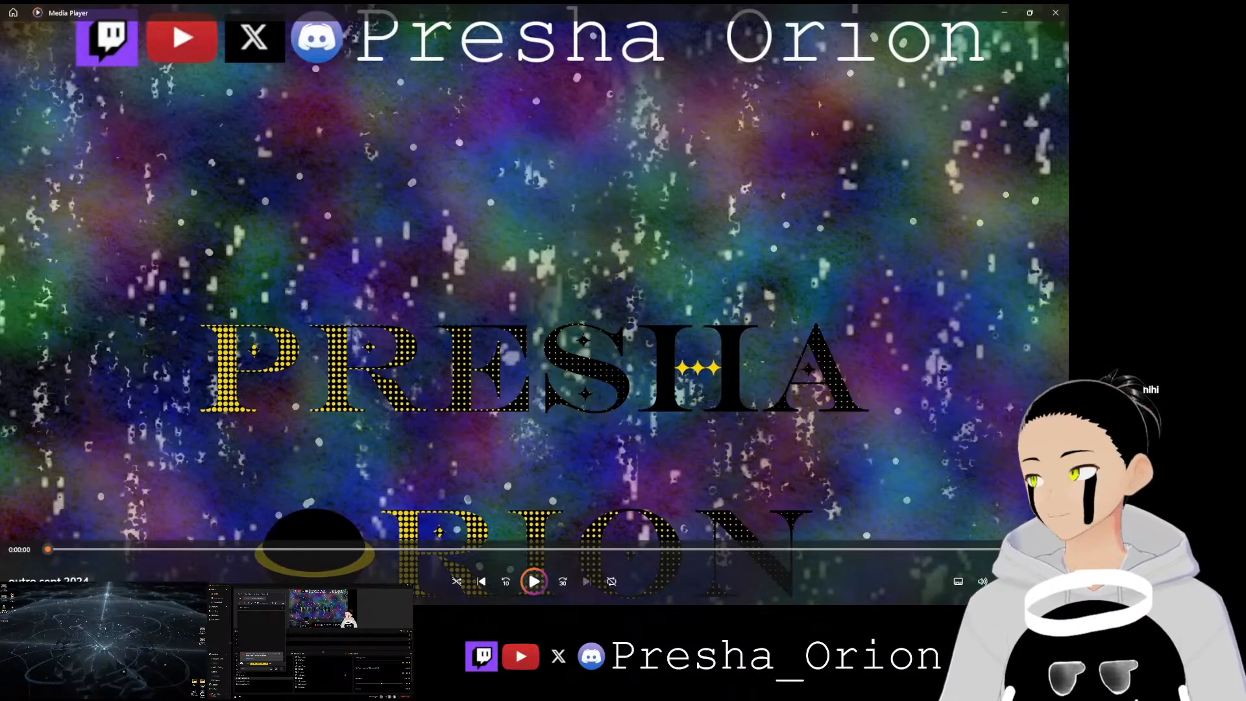
{"action": "left_click", "coordinate": [1057, 15]}
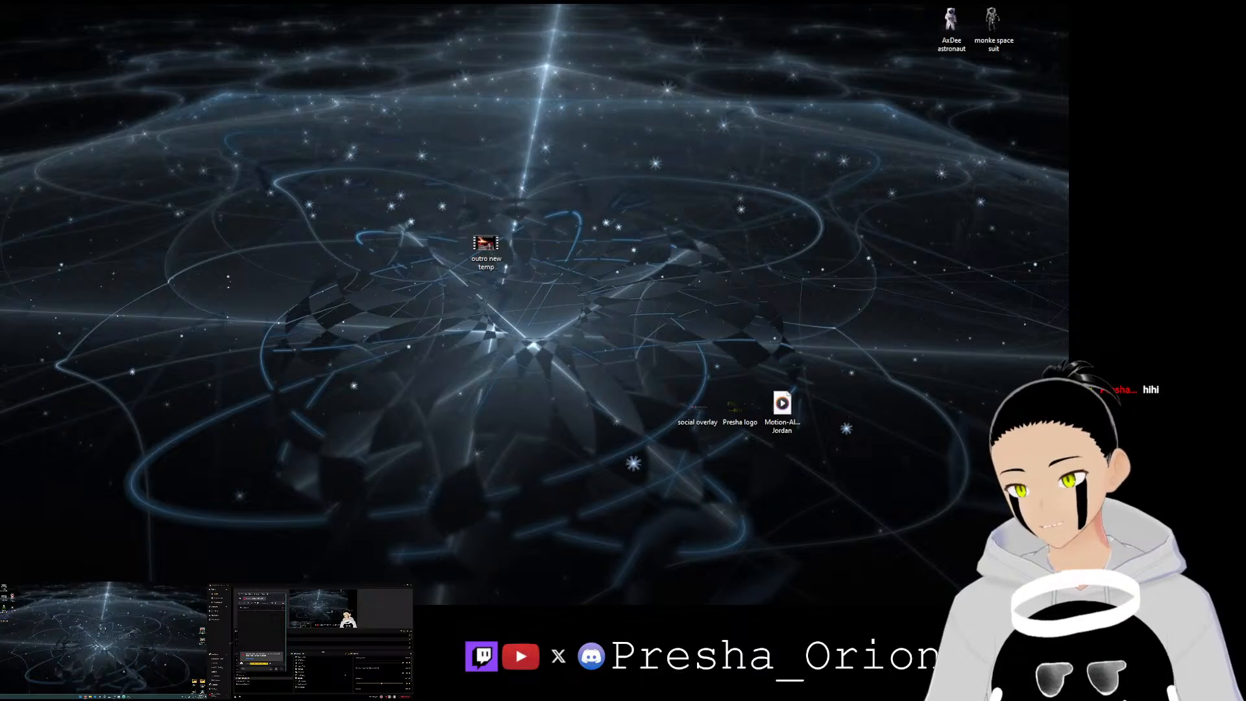
Step: Return to the editor and save the project
{"action": "left_click", "coordinate": [129, 697]}
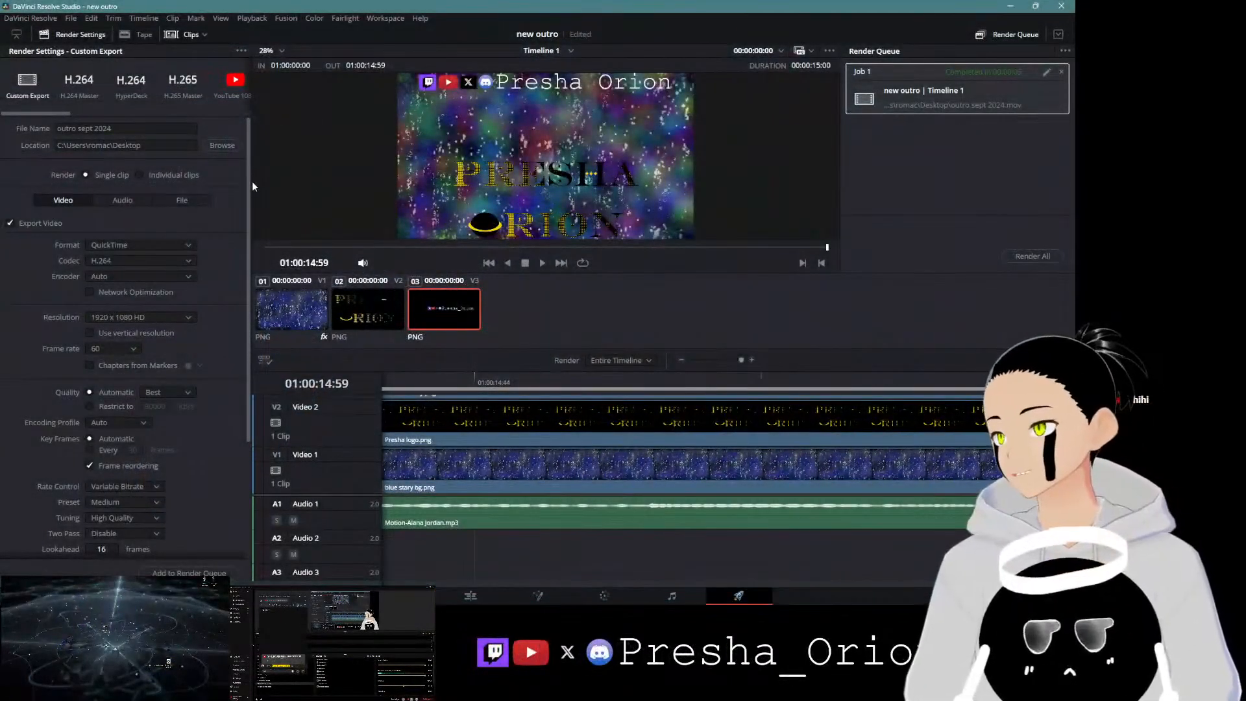
{"action": "left_click", "coordinate": [71, 18]}
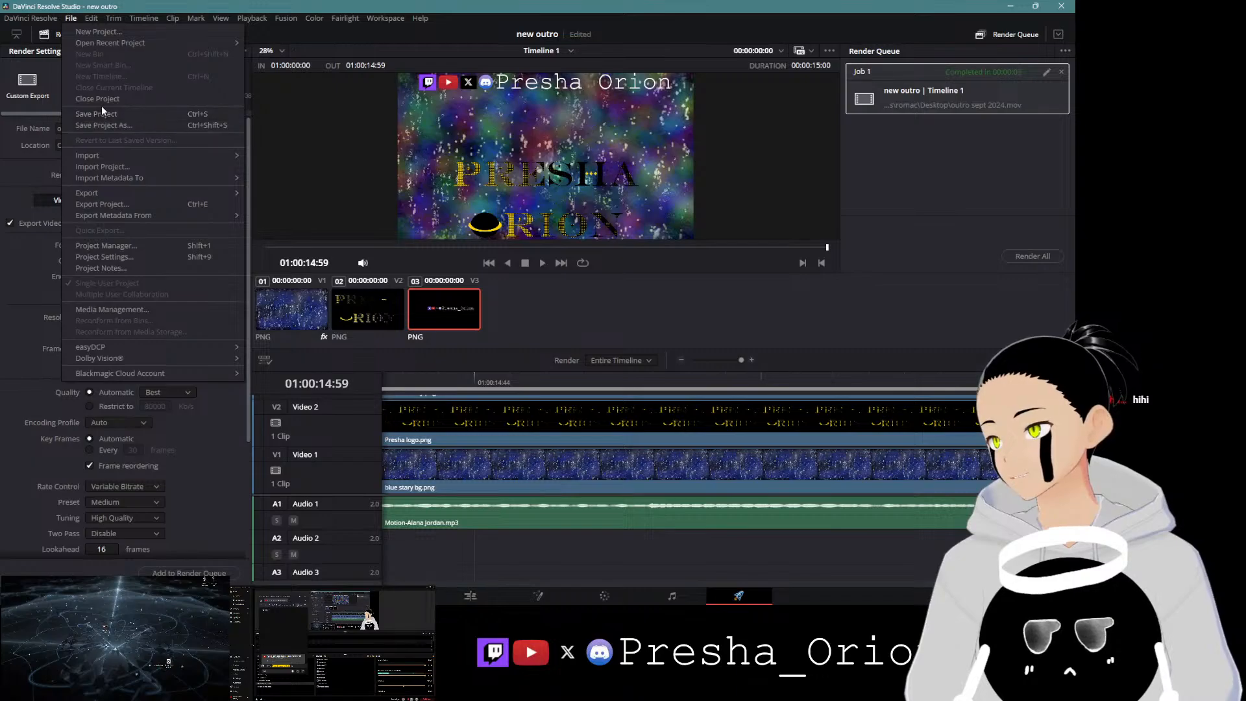
{"action": "left_click", "coordinate": [104, 111]}
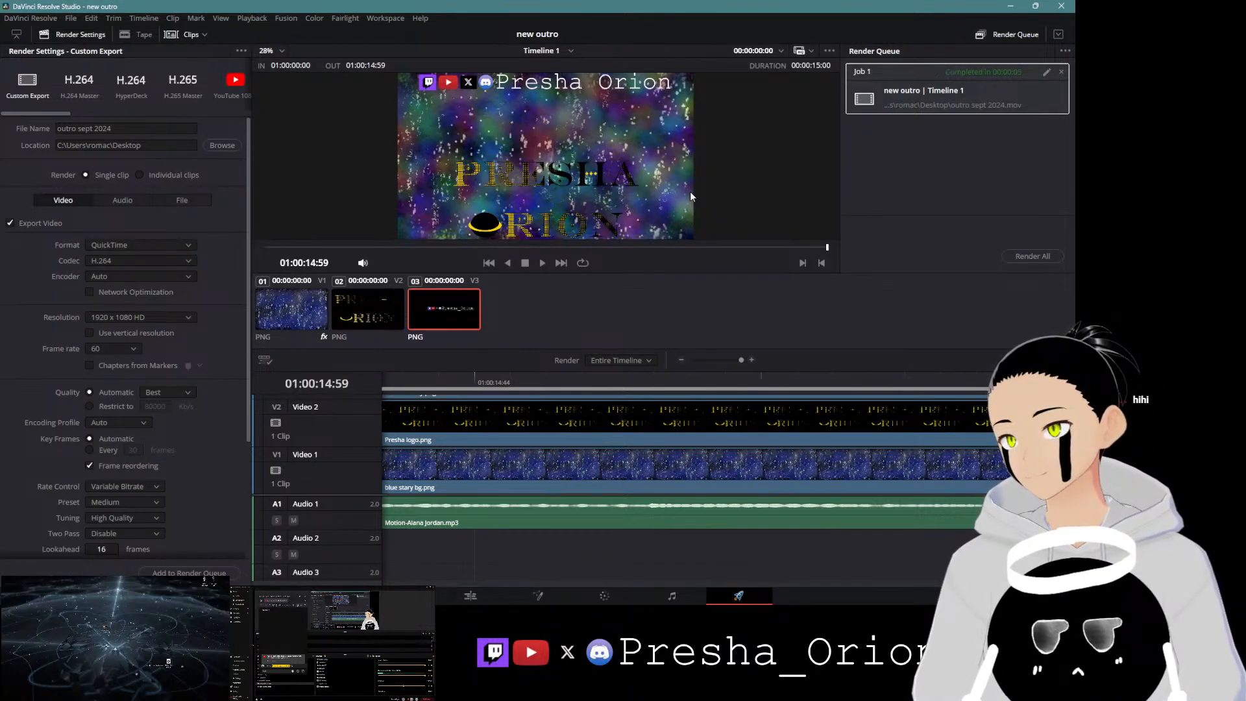
Step: On the Edit page, select the Presha logo clip and set its X position to -352
{"action": "left_click", "coordinate": [527, 427]}
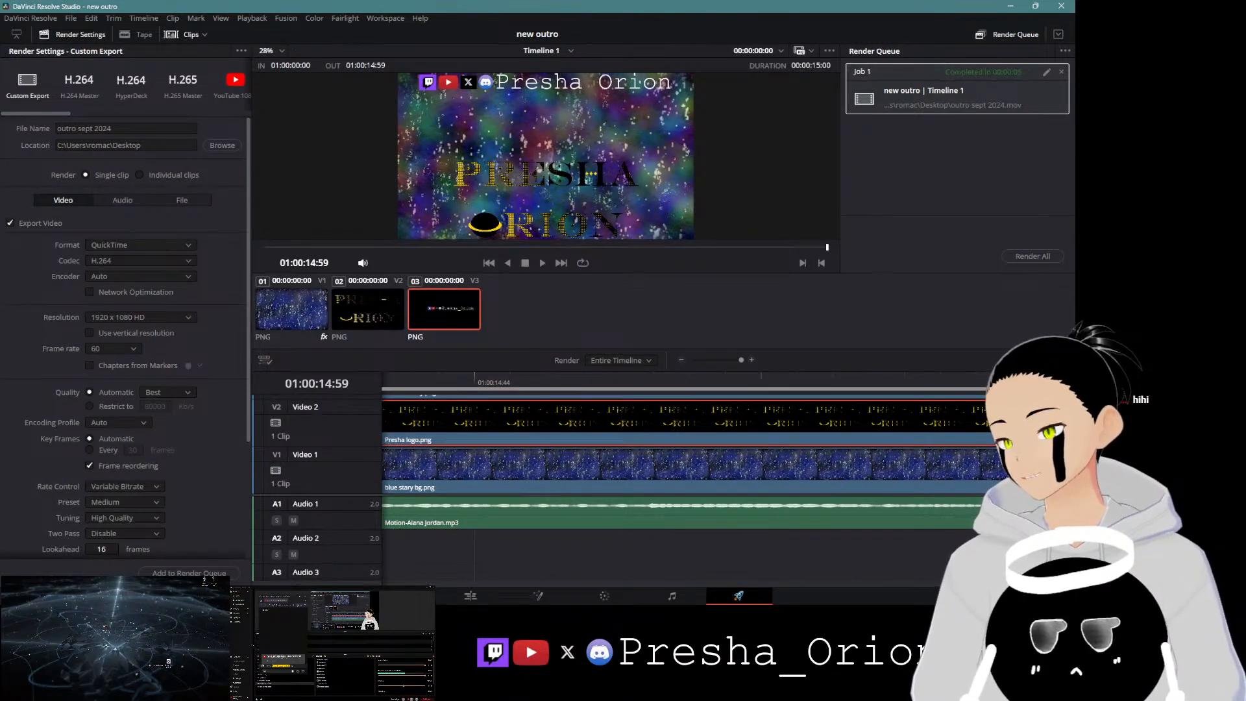
{"action": "left_click", "coordinate": [404, 596]}
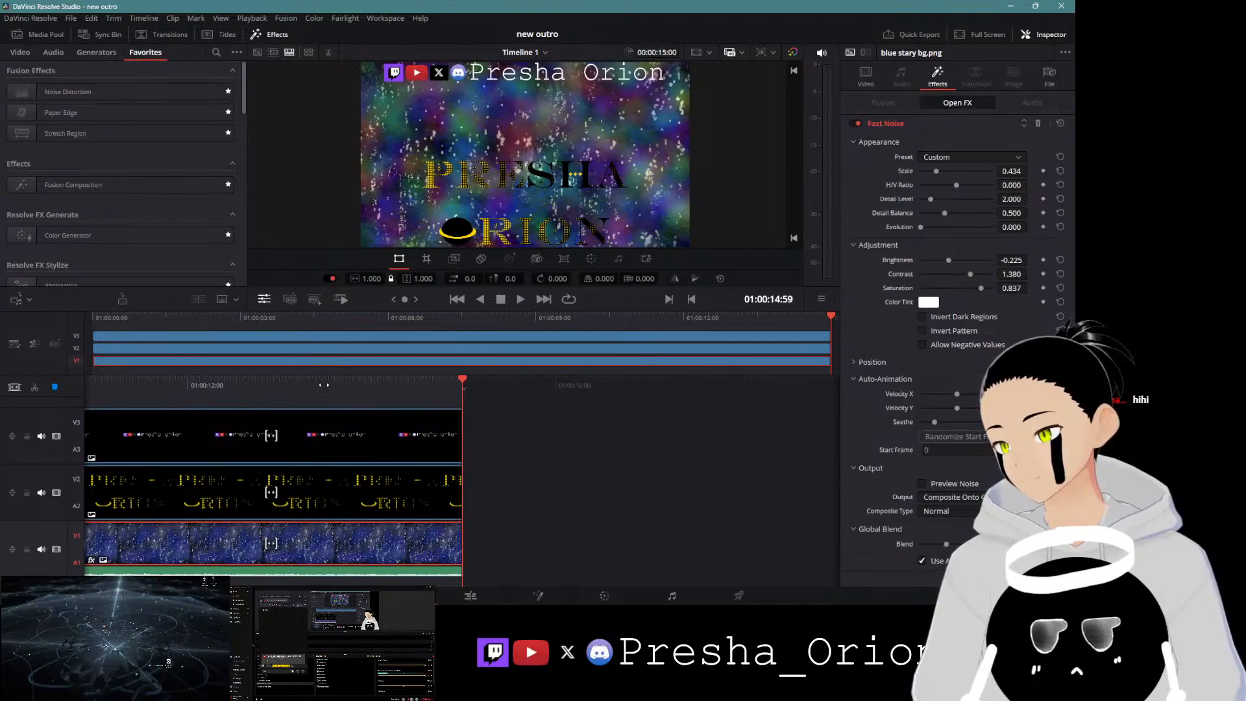
{"action": "left_click", "coordinate": [293, 495]}
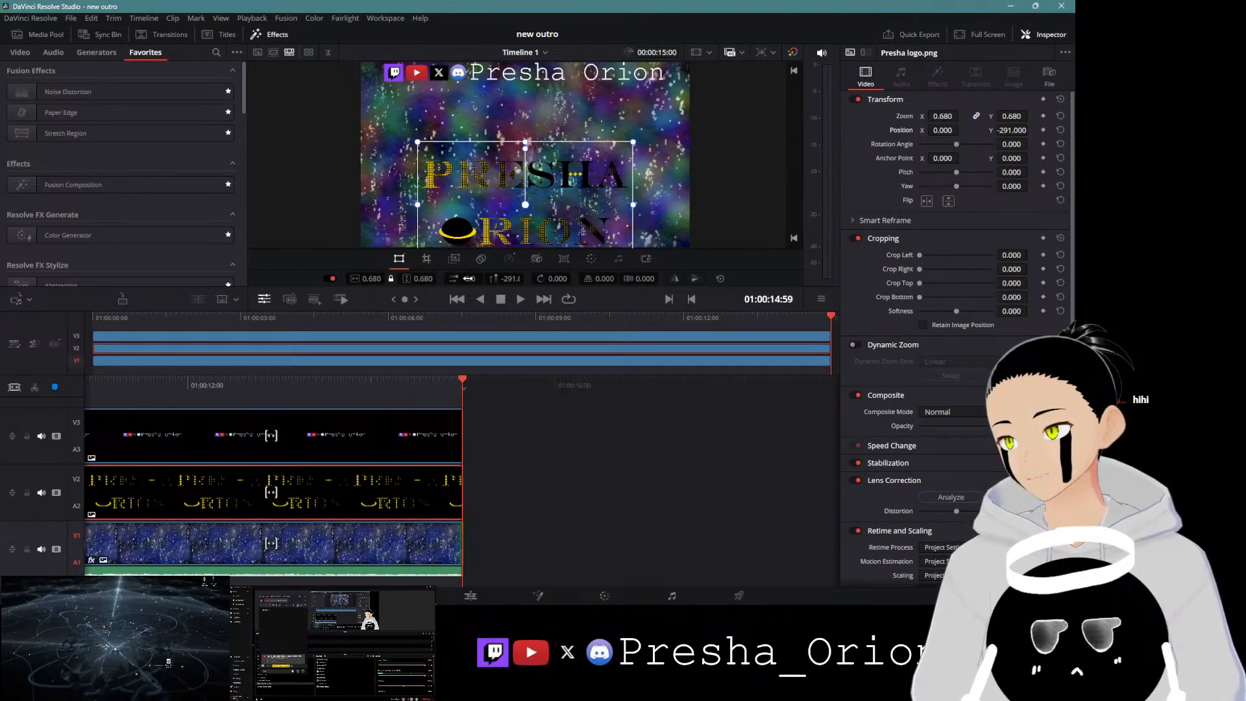
{"action": "left_click_drag", "start_coordinate": [470, 278], "coordinate": [242, 278]}
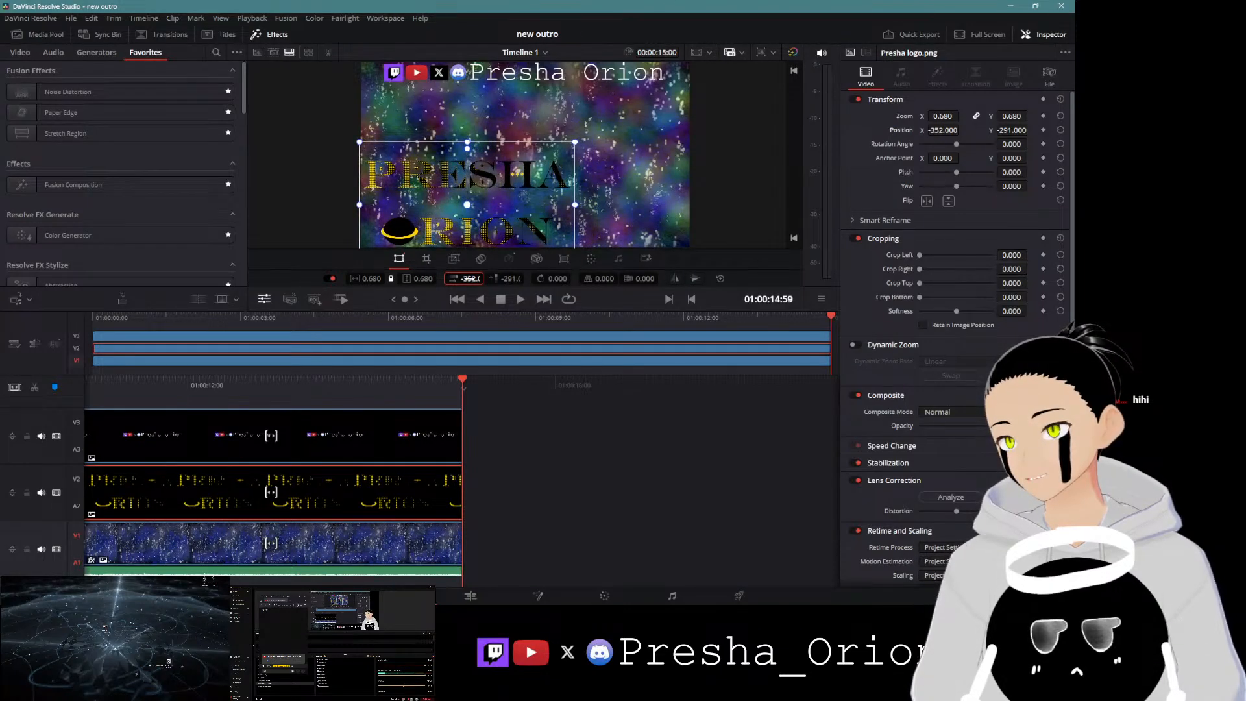
Step: Import ADs seen sht.png from the emotes and stickers folder into the media pool
{"action": "left_click", "coordinate": [41, 35]}
{"action": "right_click", "coordinate": [137, 247]}
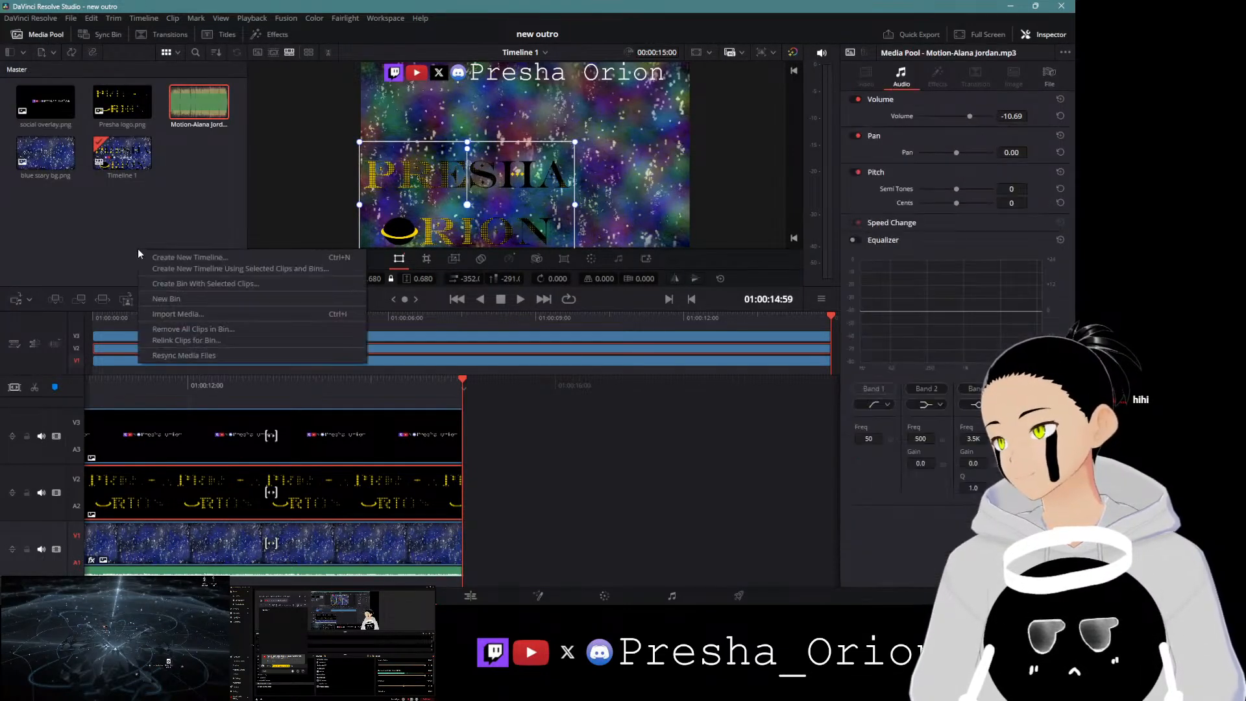
{"action": "left_click", "coordinate": [208, 315]}
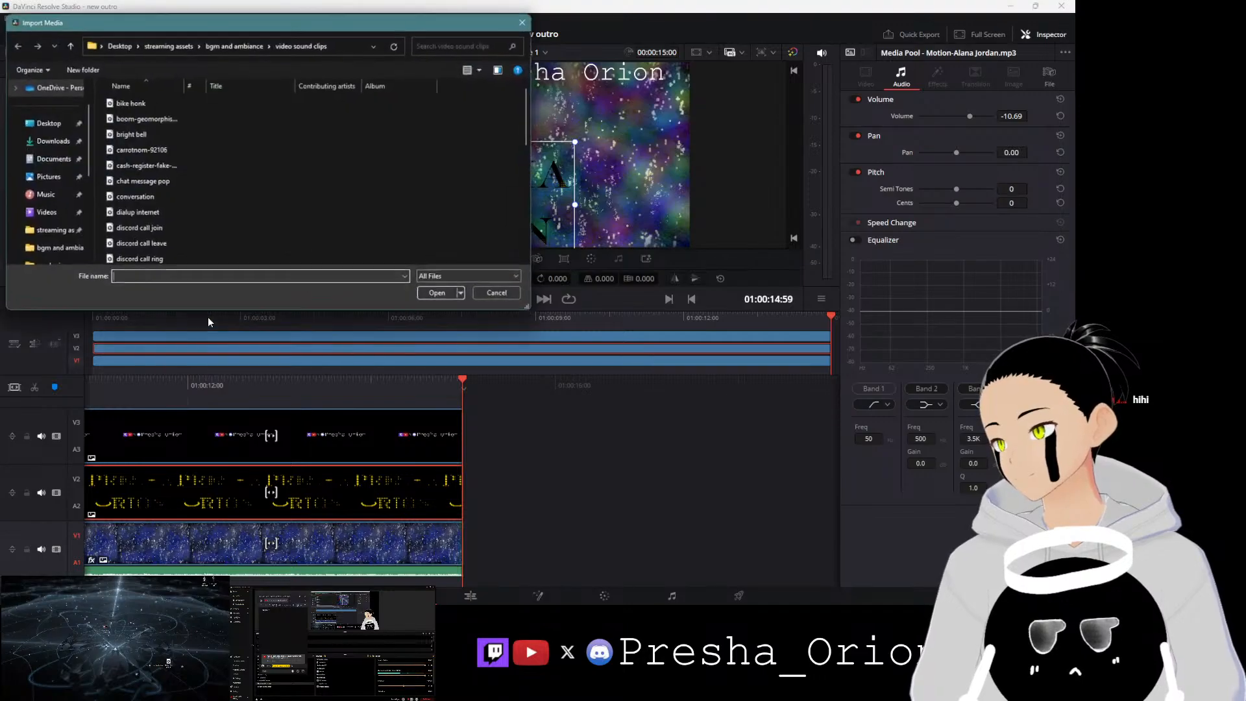
{"action": "left_click", "coordinate": [52, 231]}
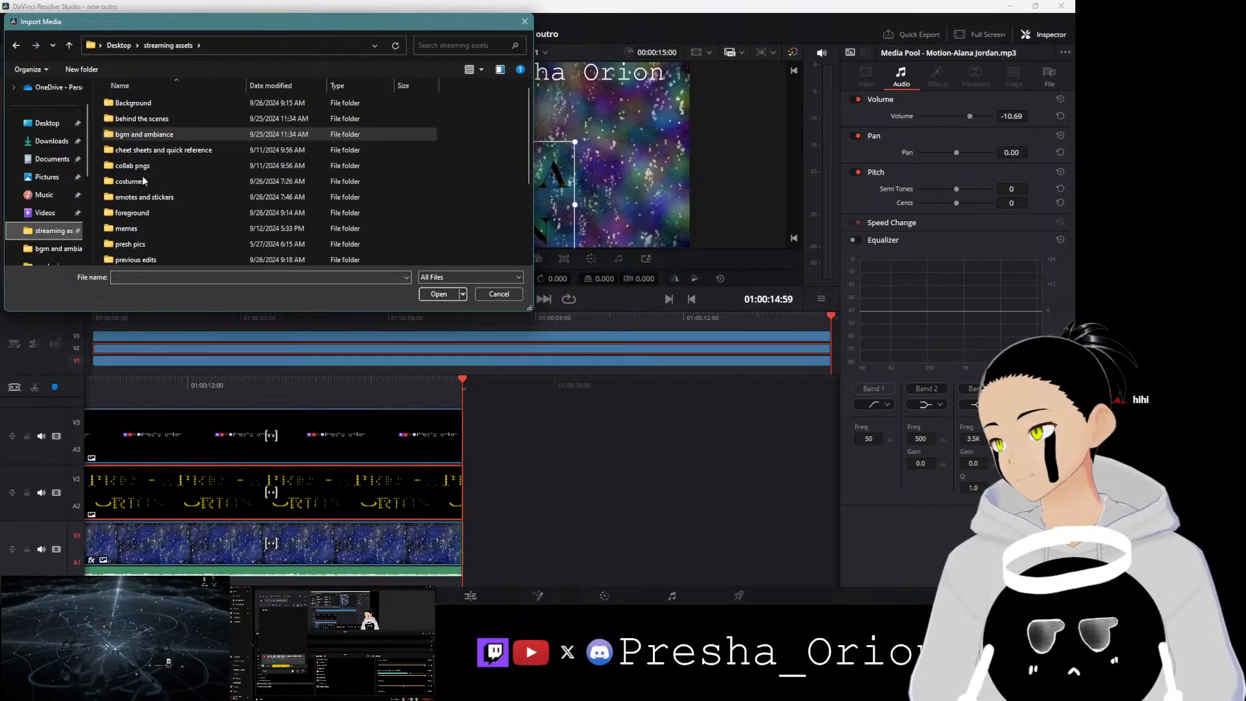
{"action": "double_click", "coordinate": [157, 194]}
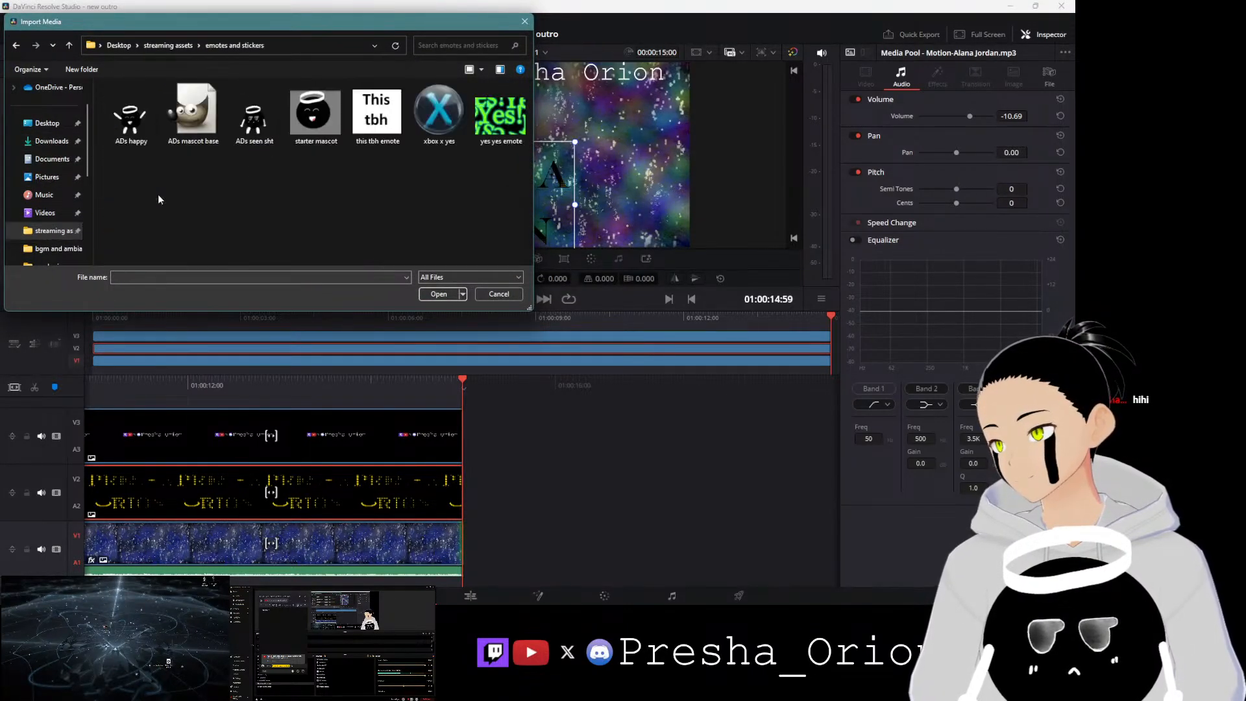
{"action": "left_click", "coordinate": [263, 126]}
{"action": "left_click", "coordinate": [437, 295]}
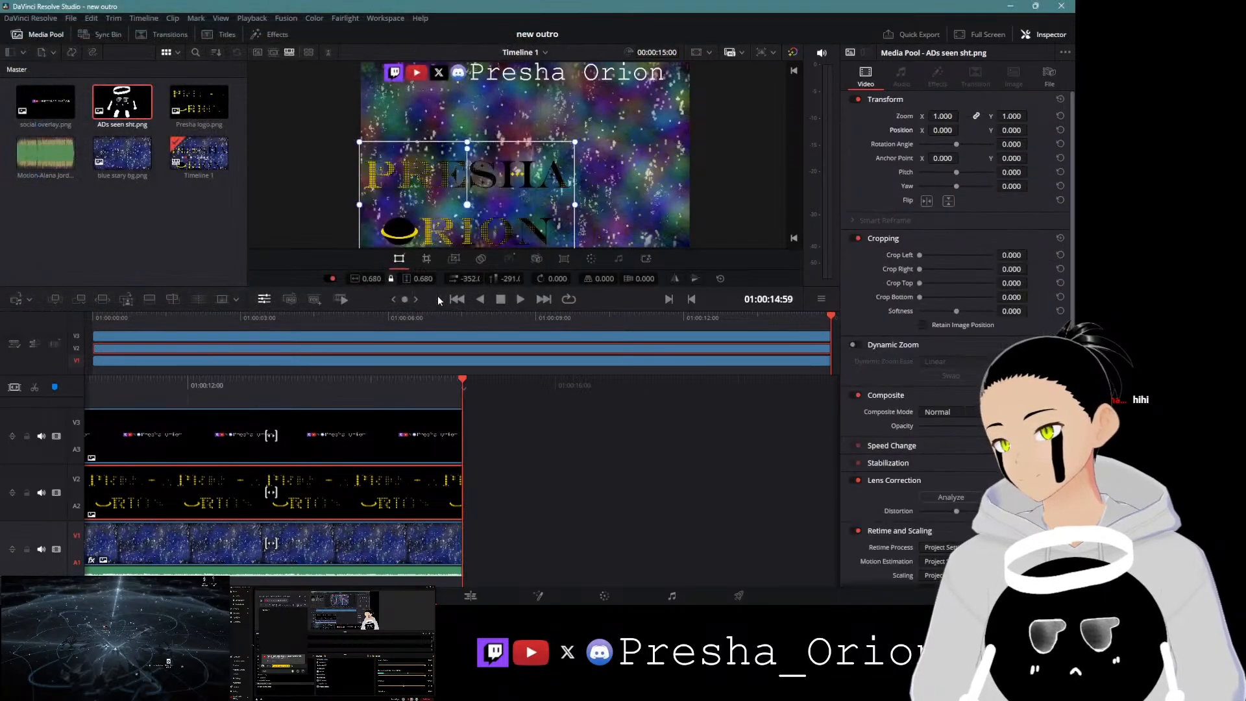
Step: Add a fourth video track and place the ADs seen sht image on it, stretched to the outro's full length
{"action": "left_click", "coordinate": [271, 318]}
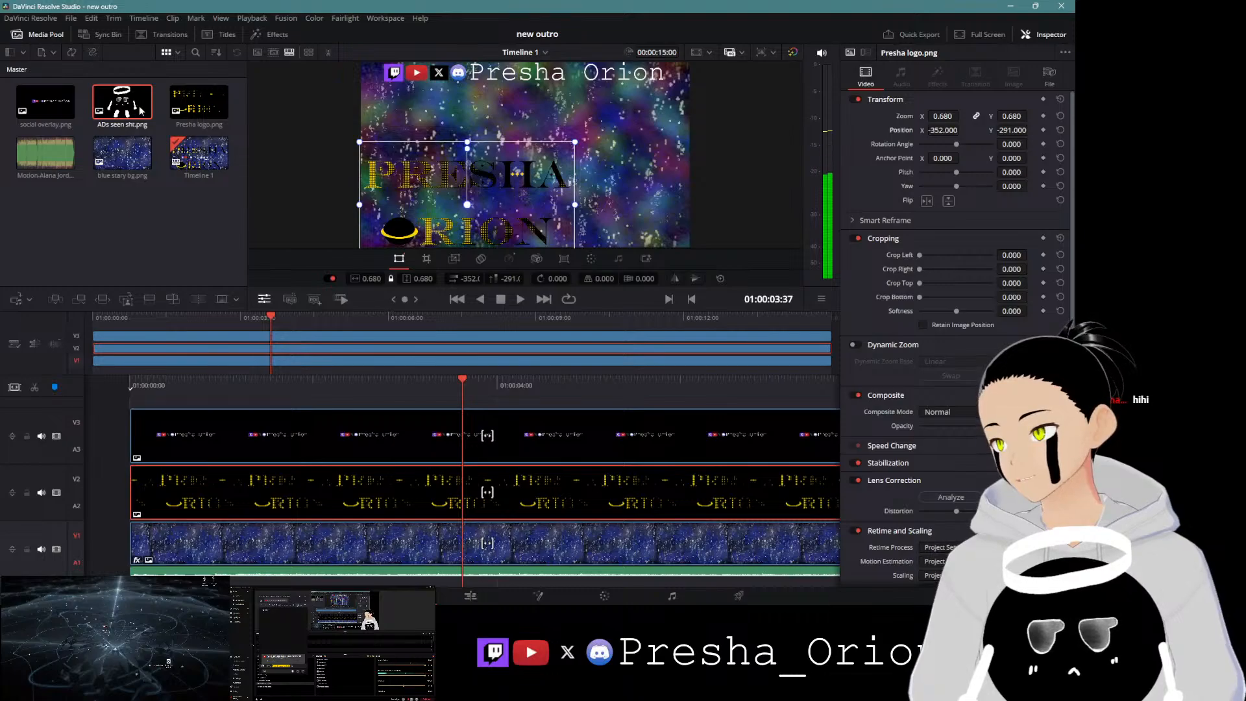
{"action": "left_click_drag", "start_coordinate": [137, 107], "coordinate": [146, 228]}
{"action": "right_click", "coordinate": [41, 414]}
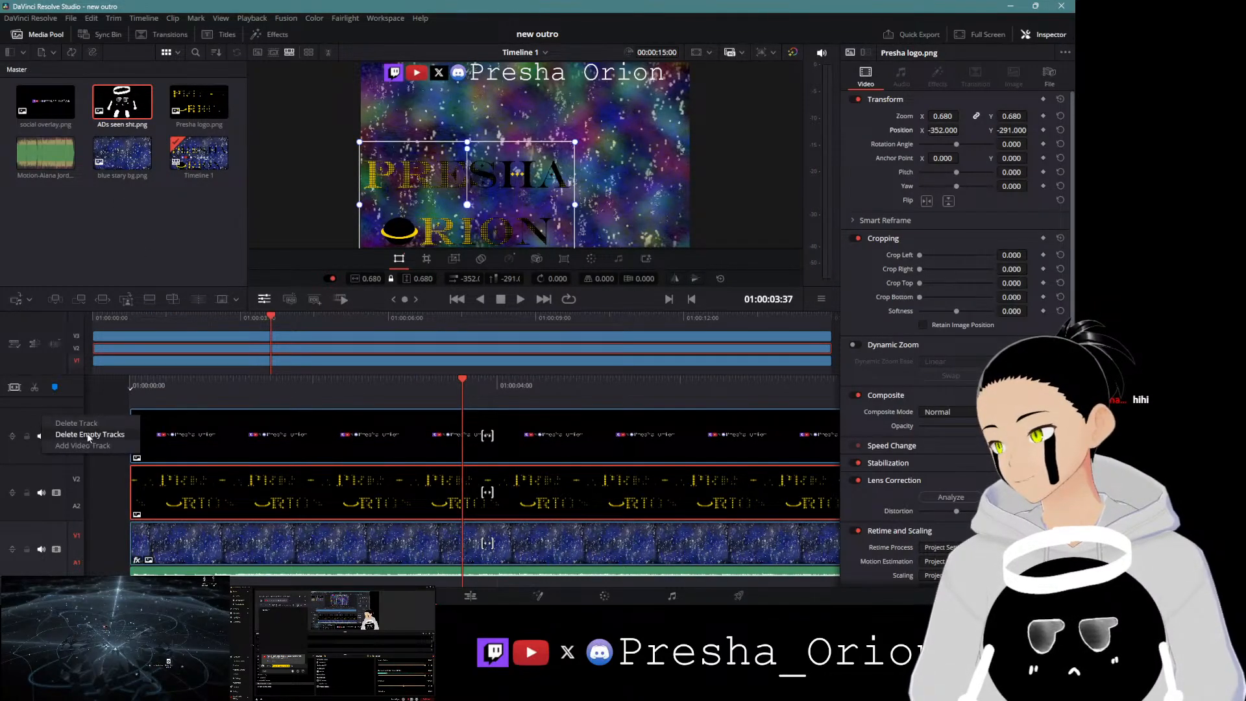
{"action": "left_click", "coordinate": [96, 448]}
{"action": "left_click_drag", "start_coordinate": [127, 103], "coordinate": [136, 410]}
{"action": "left_click", "coordinate": [162, 440]}
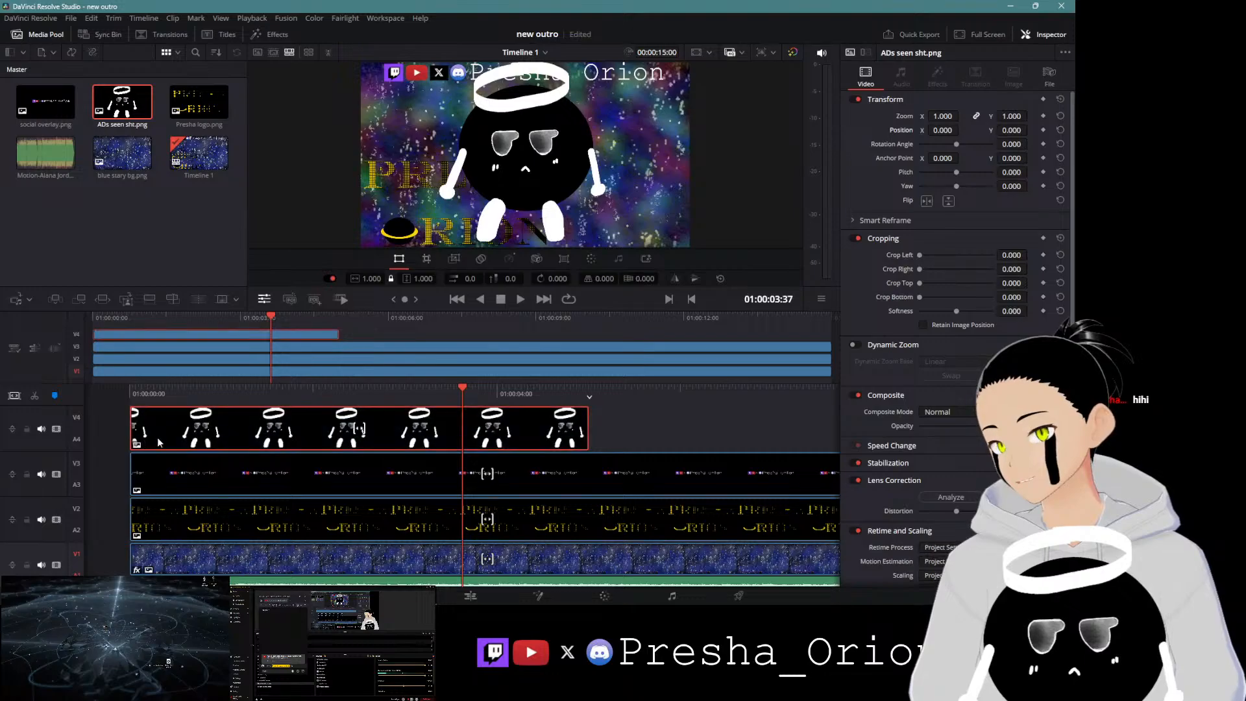
{"action": "left_click_drag", "start_coordinate": [586, 435], "coordinate": [453, 413]}
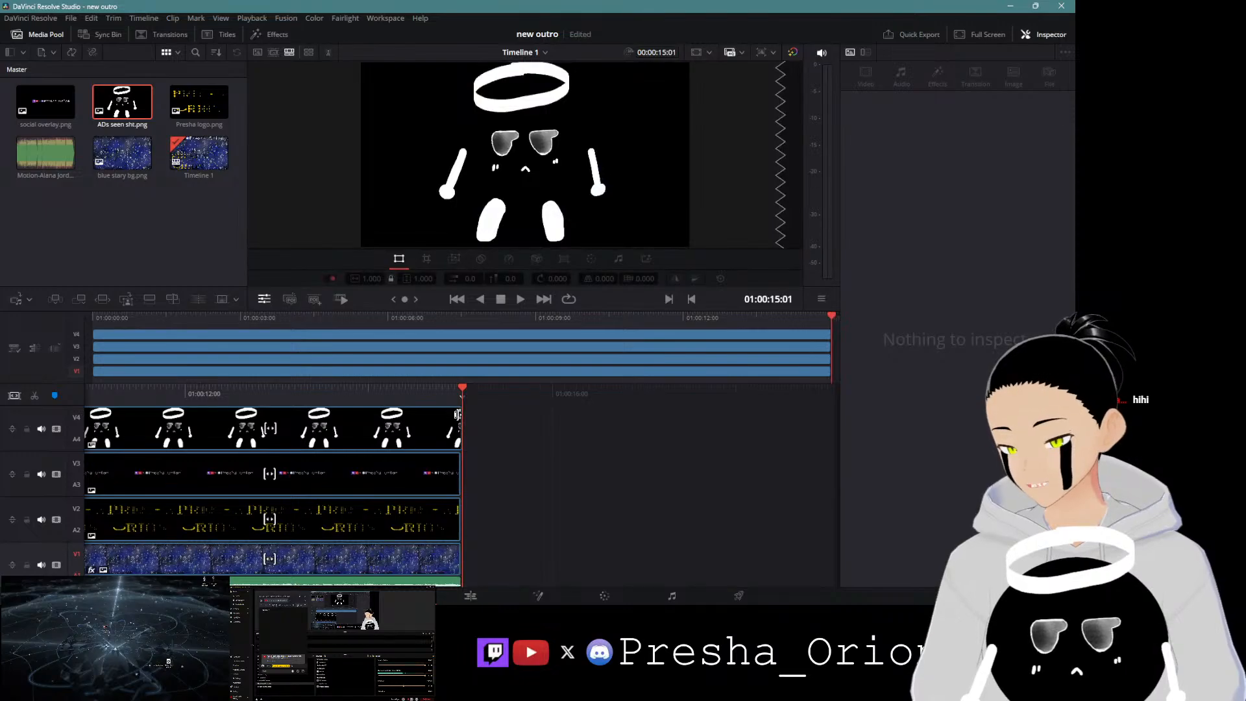
{"action": "left_click_drag", "start_coordinate": [457, 422], "coordinate": [455, 422]}
{"action": "left_click_drag", "start_coordinate": [378, 395], "coordinate": [987, 413]}
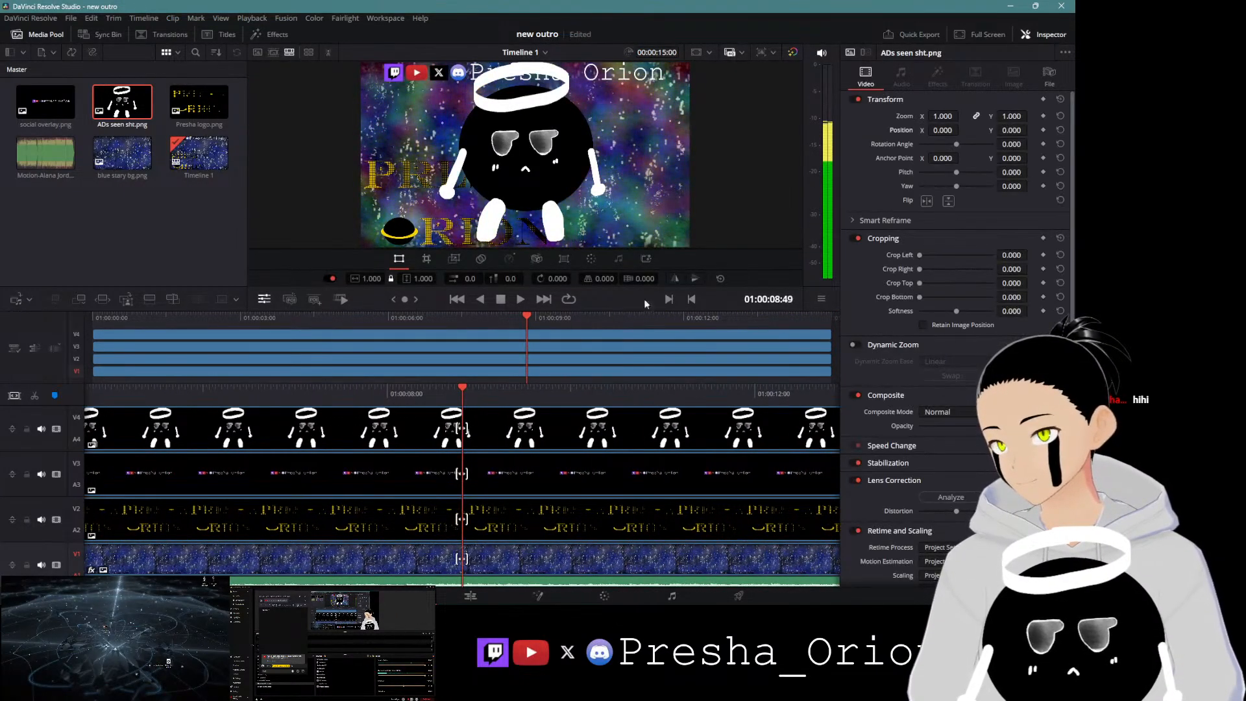
Step: Scale the mascot image to 0.490 and position it at X 592, Y -292 in the lower-right corner
{"action": "left_click", "coordinate": [496, 431]}
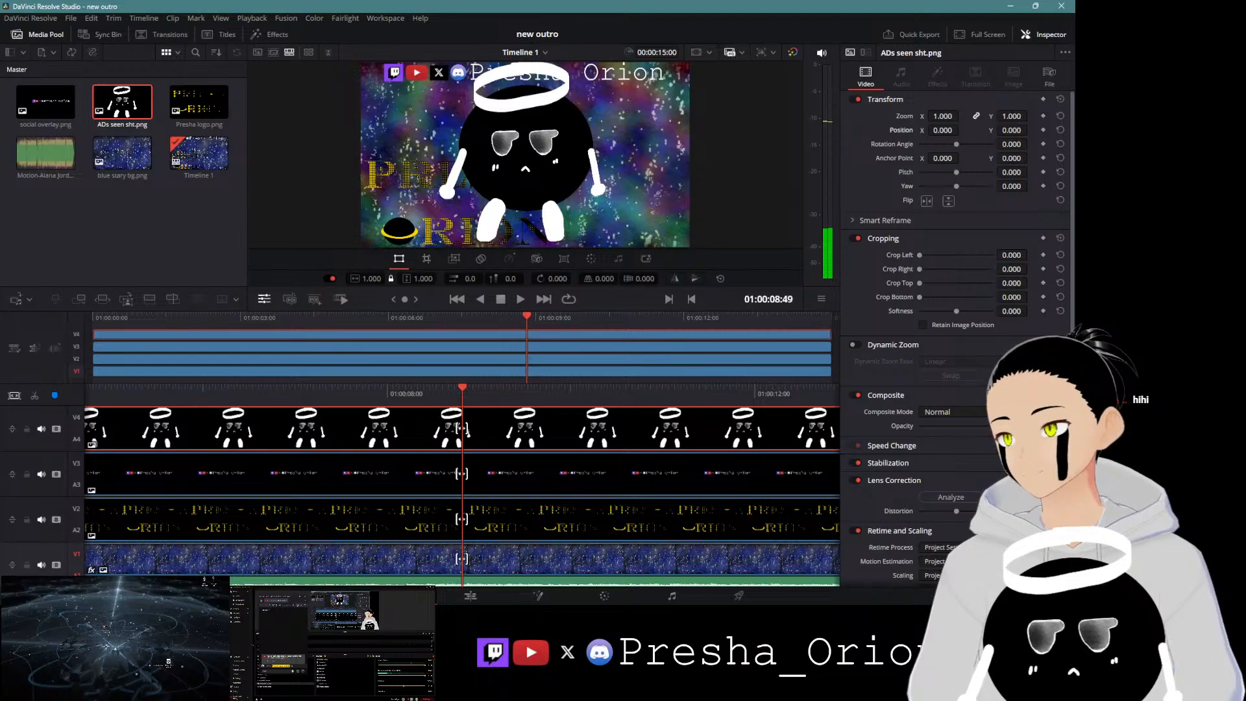
{"action": "left_click_drag", "start_coordinate": [426, 279], "coordinate": [475, 278]}
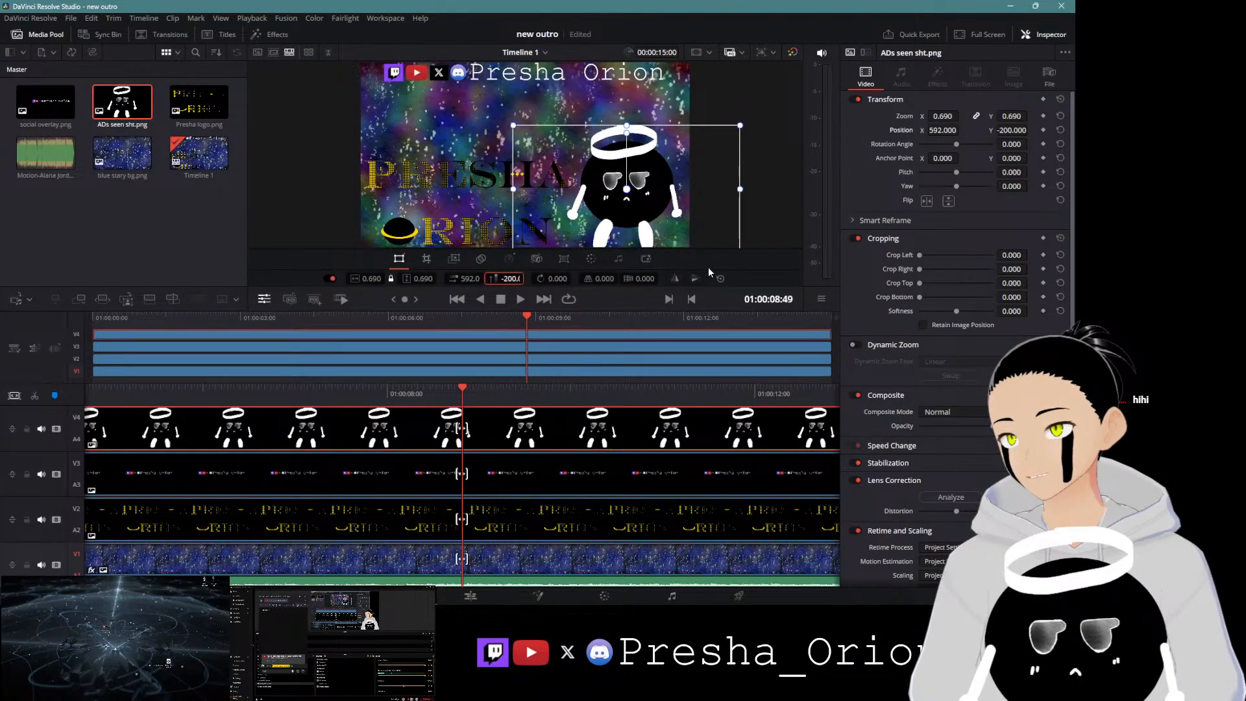
{"action": "left_click_drag", "start_coordinate": [423, 278], "coordinate": [412, 279]}
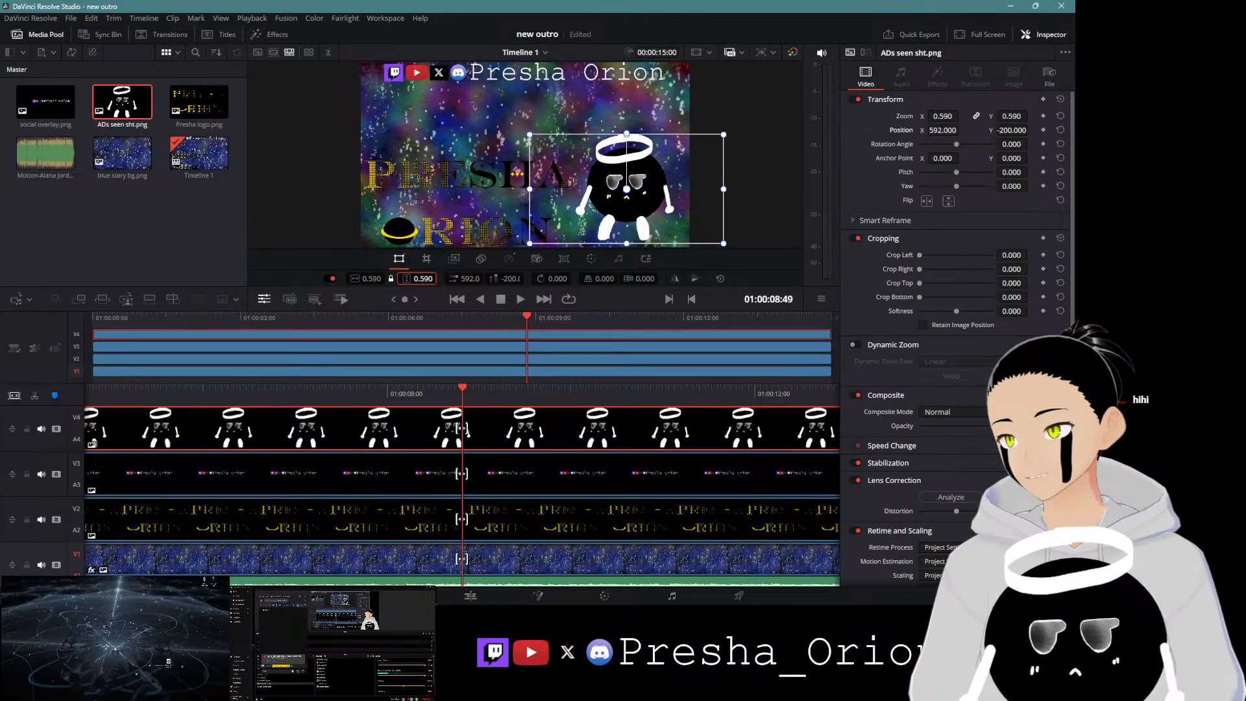
{"action": "left_click_drag", "start_coordinate": [509, 279], "coordinate": [501, 278]}
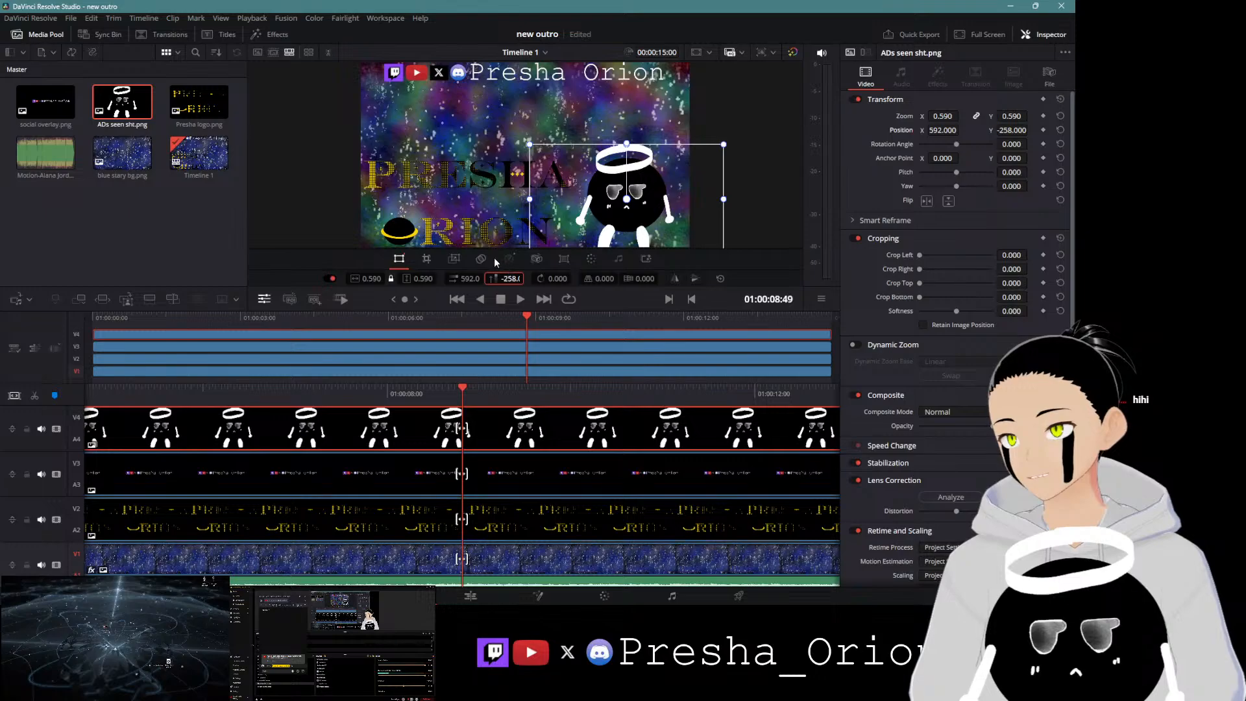
{"action": "left_click_drag", "start_coordinate": [424, 278], "coordinate": [411, 279]}
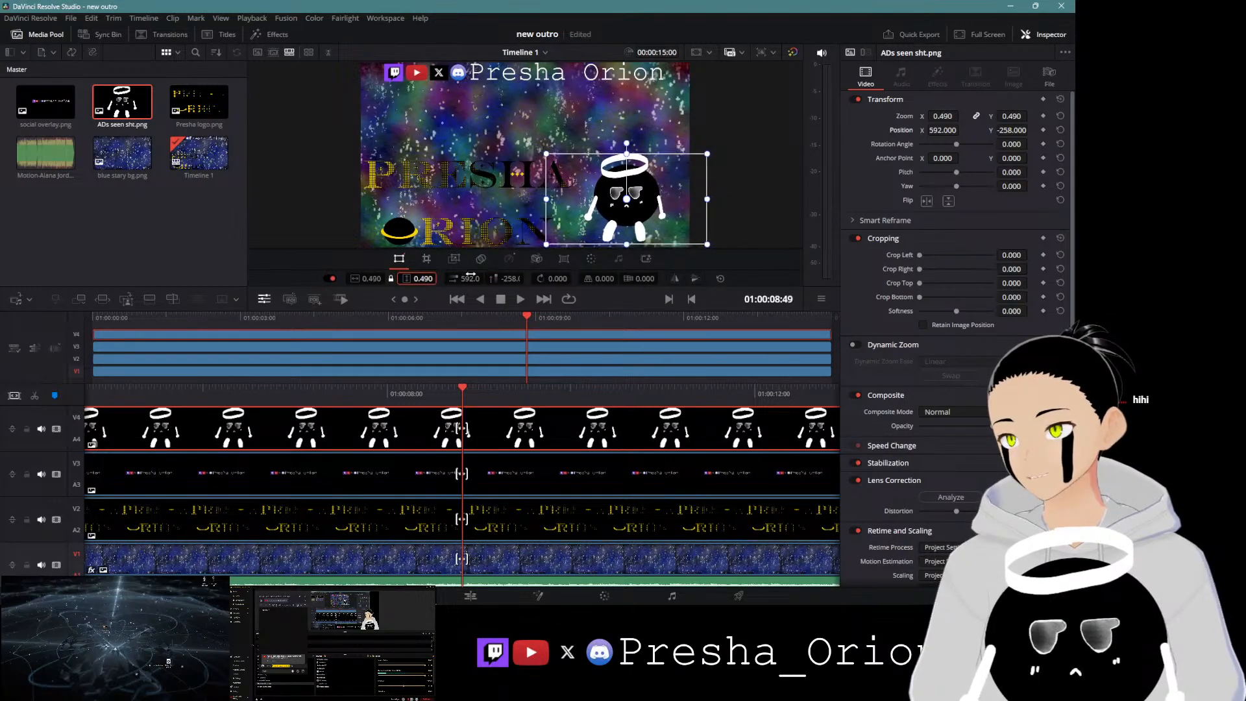
{"action": "left_click_drag", "start_coordinate": [511, 279], "coordinate": [505, 278]}
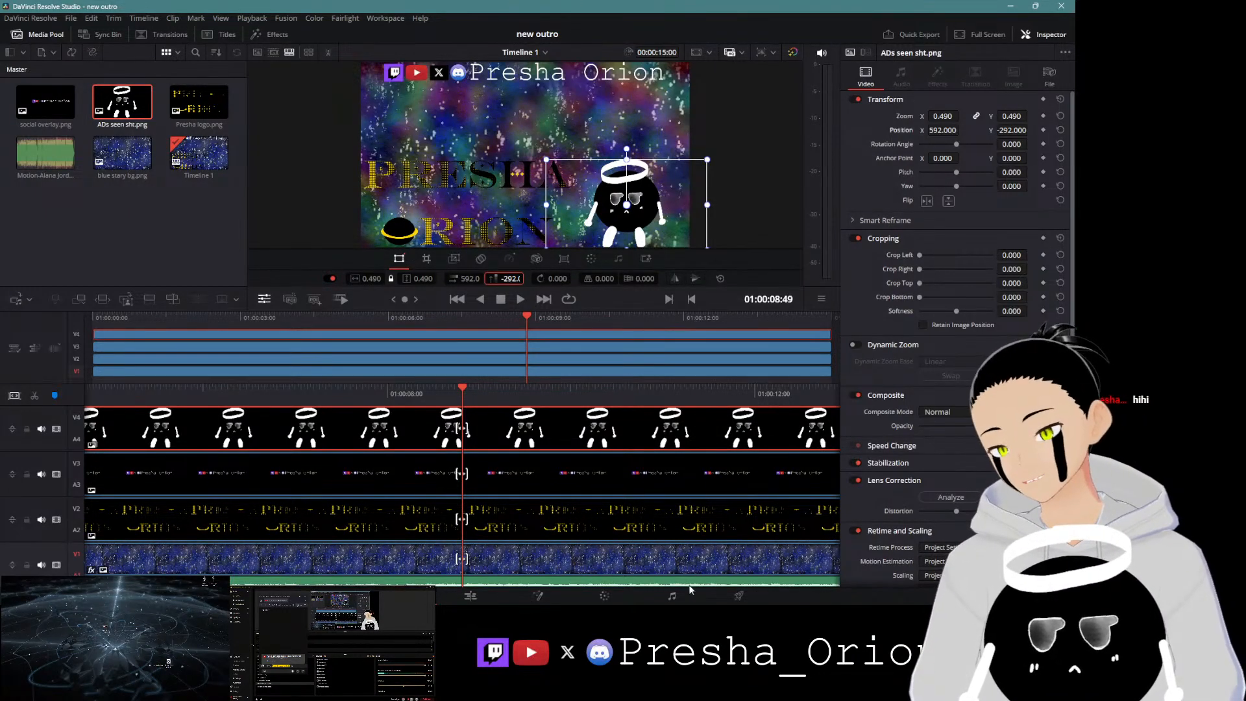
Step: On the Deliver page, add the export to the render queue, replacing the existing file, and render it
{"action": "left_click", "coordinate": [739, 595]}
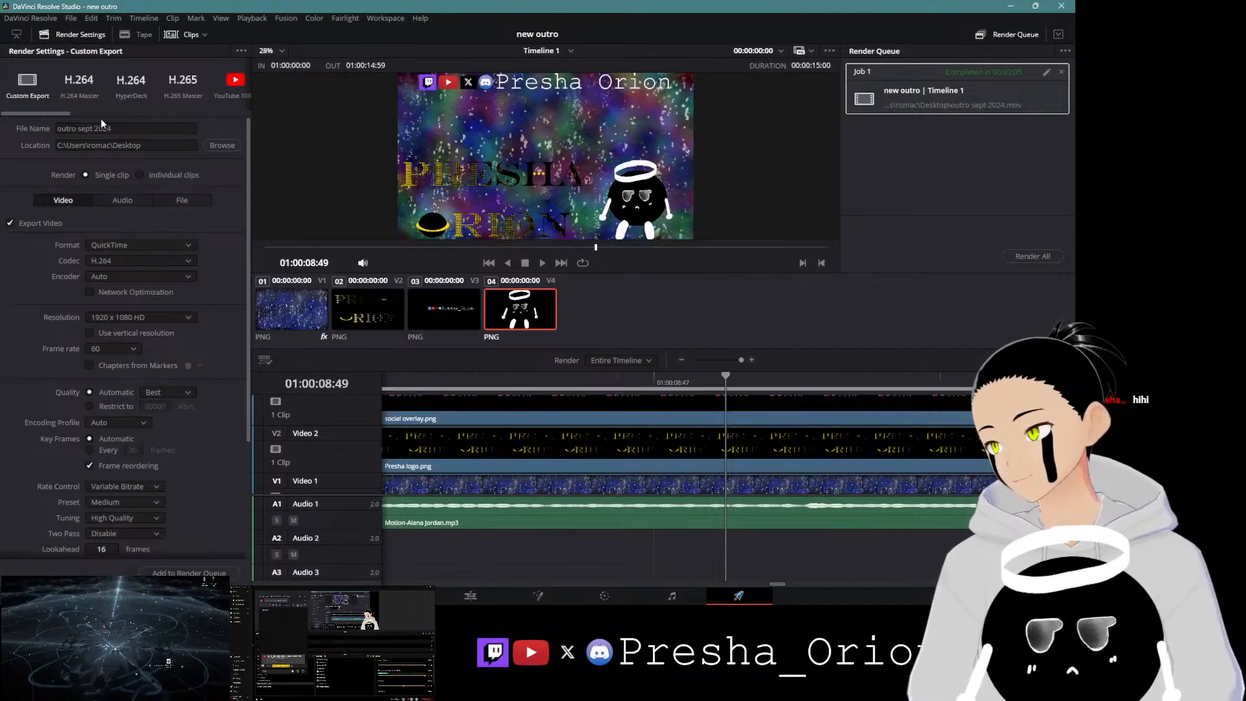
{"action": "left_click", "coordinate": [202, 572]}
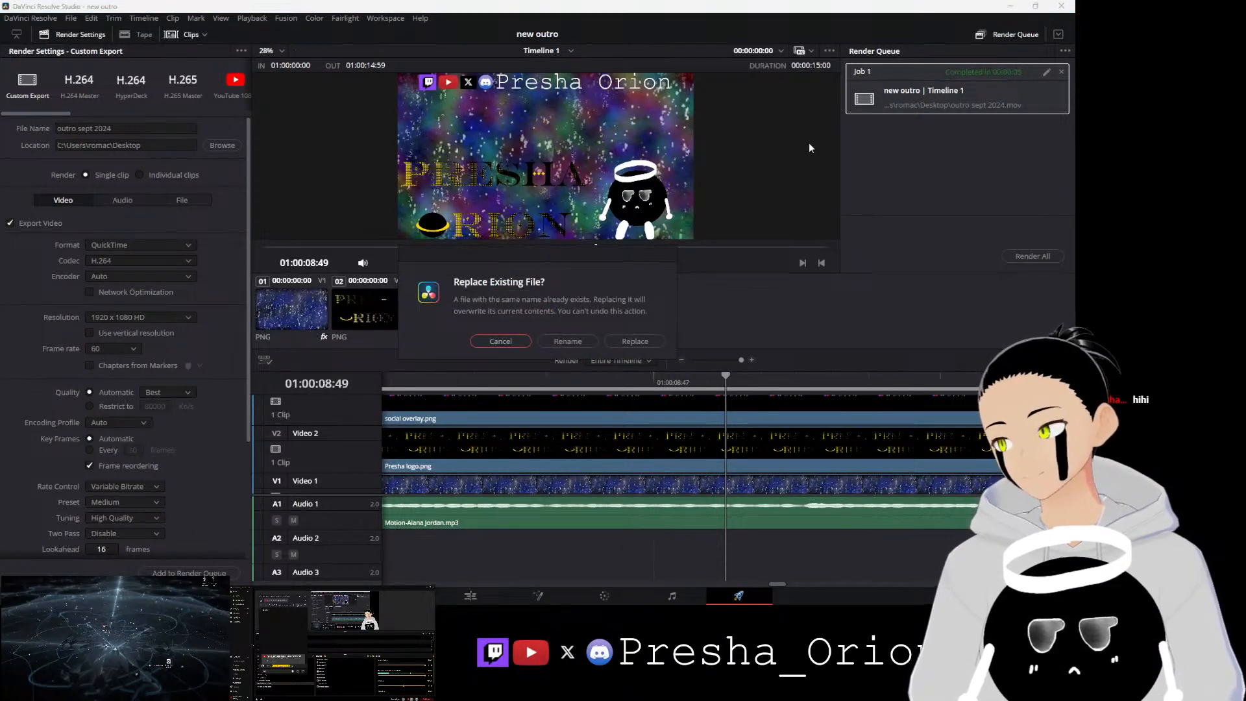
{"action": "left_click", "coordinate": [622, 343]}
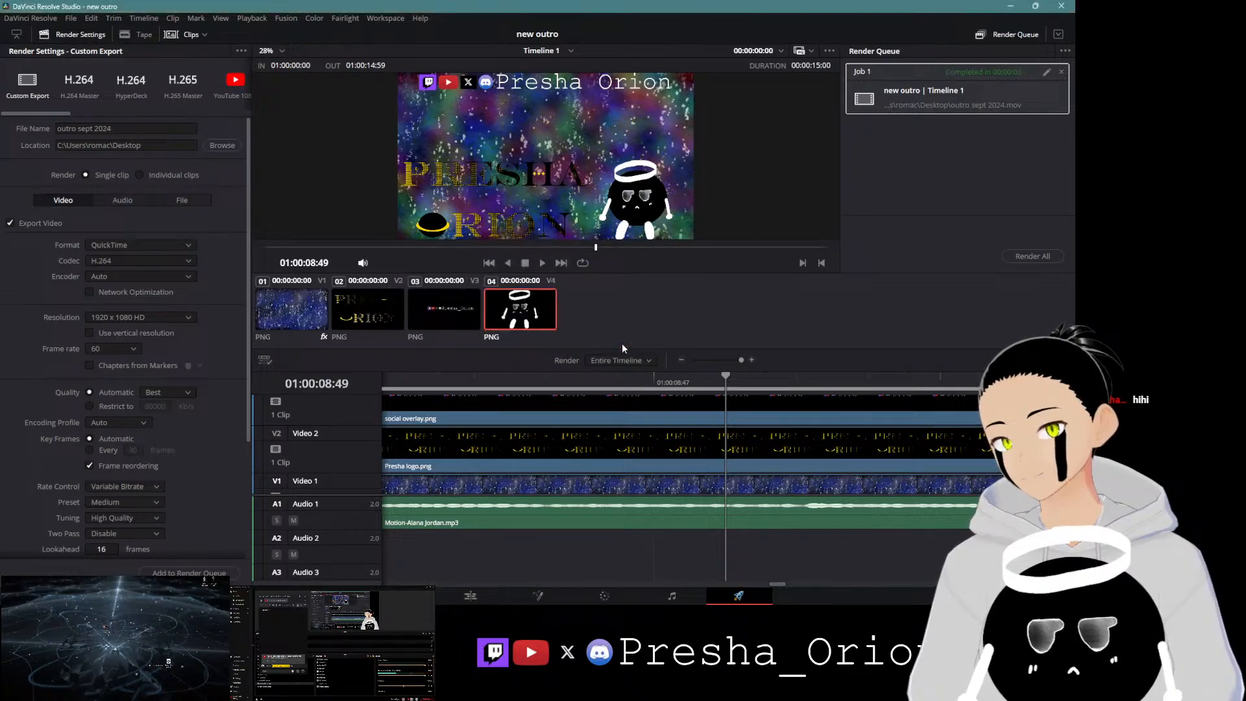
{"action": "left_click", "coordinate": [1036, 257]}
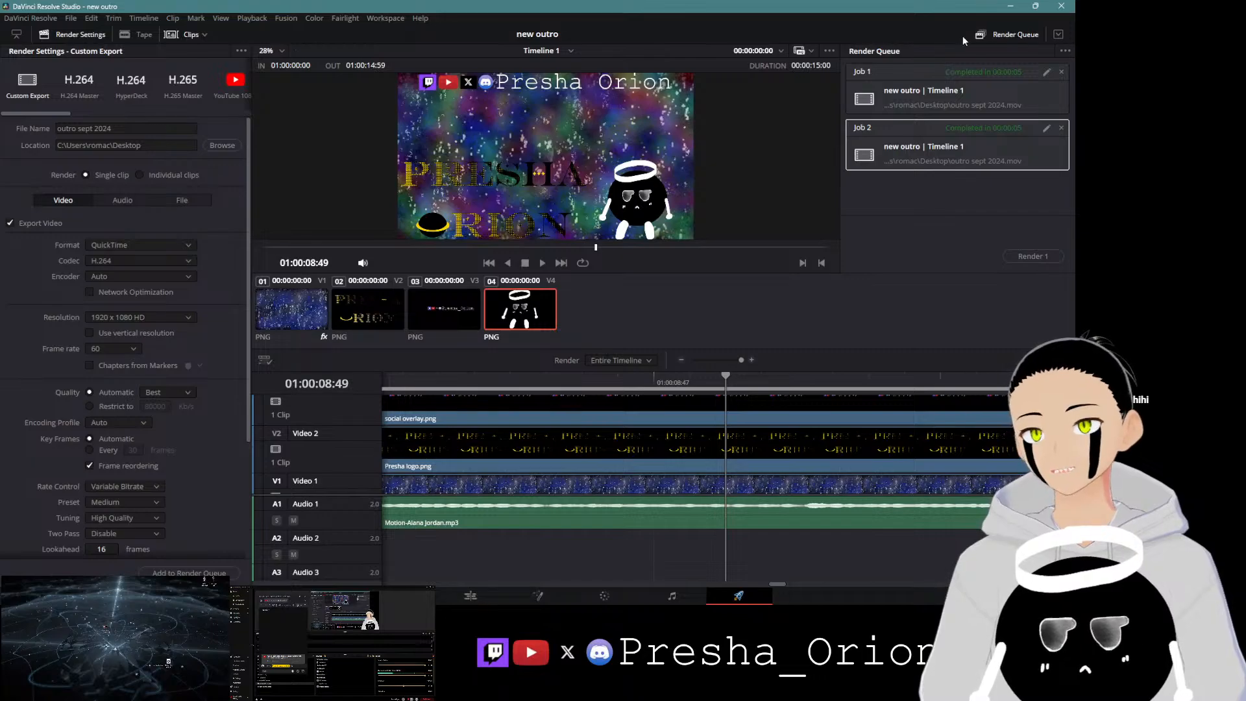
Step: Minimize the editor and open the re-rendered outro video to review it
{"action": "left_click", "coordinate": [1013, 7]}
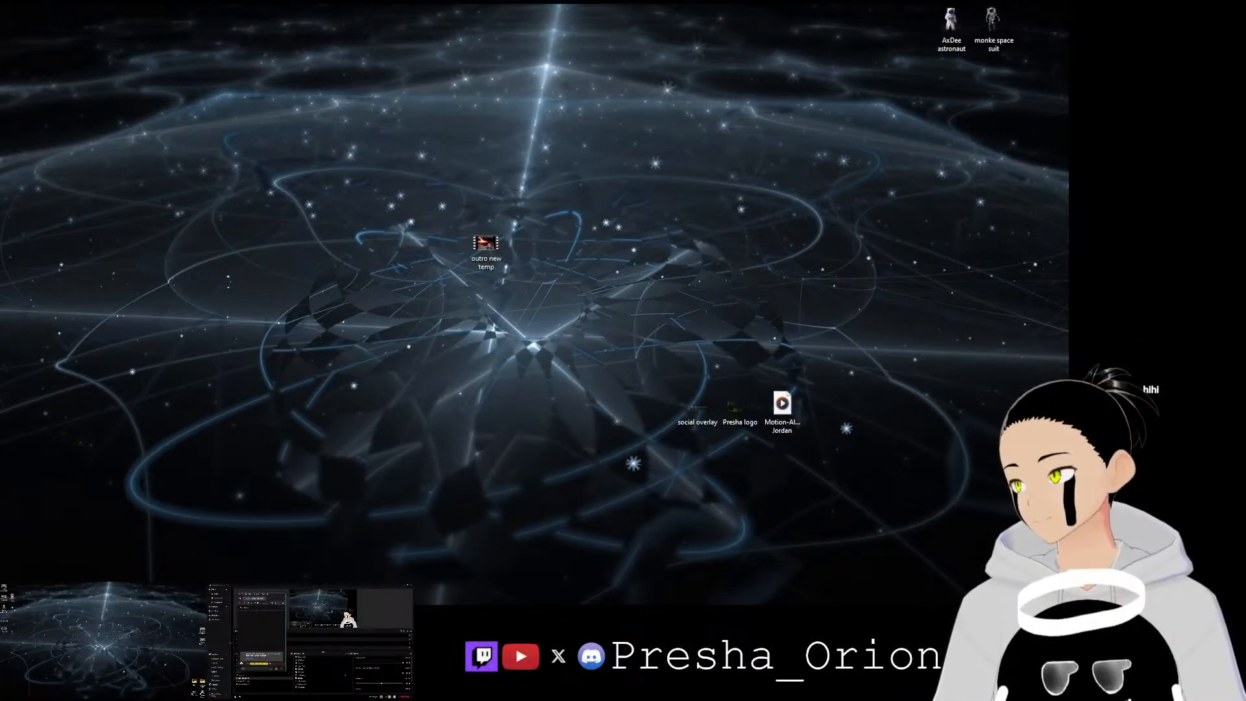
{"action": "double_click", "coordinate": [4, 630]}
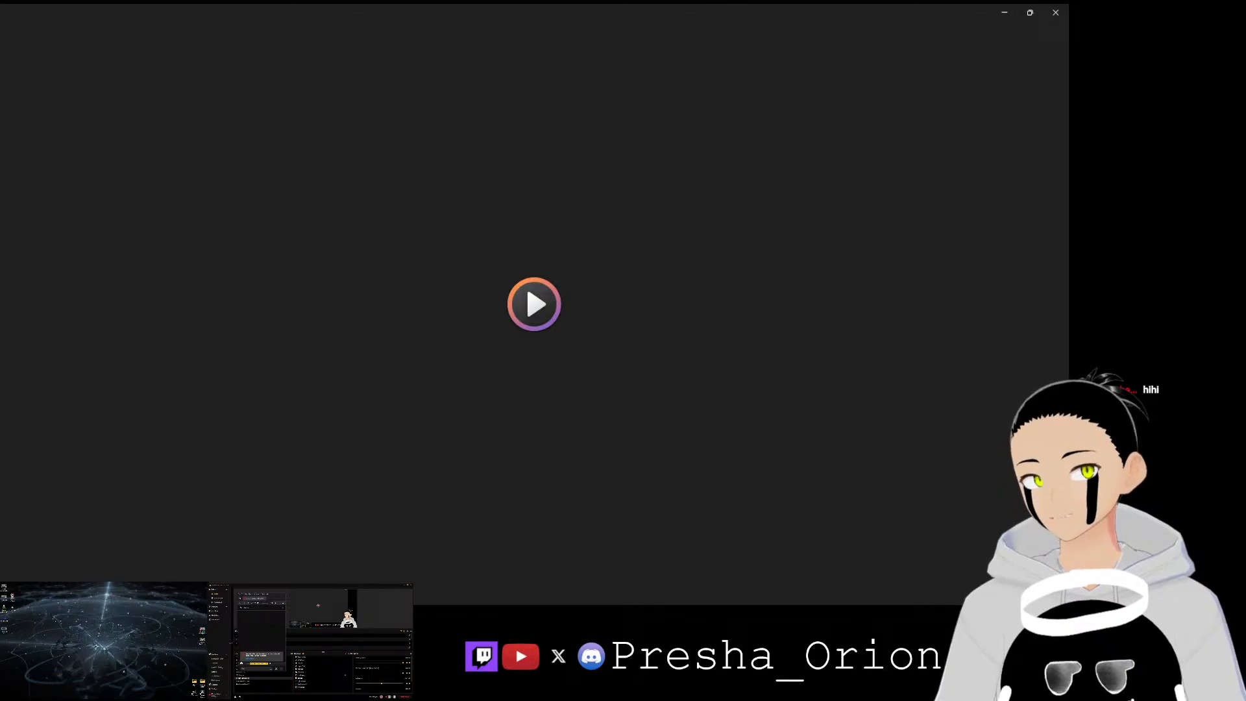